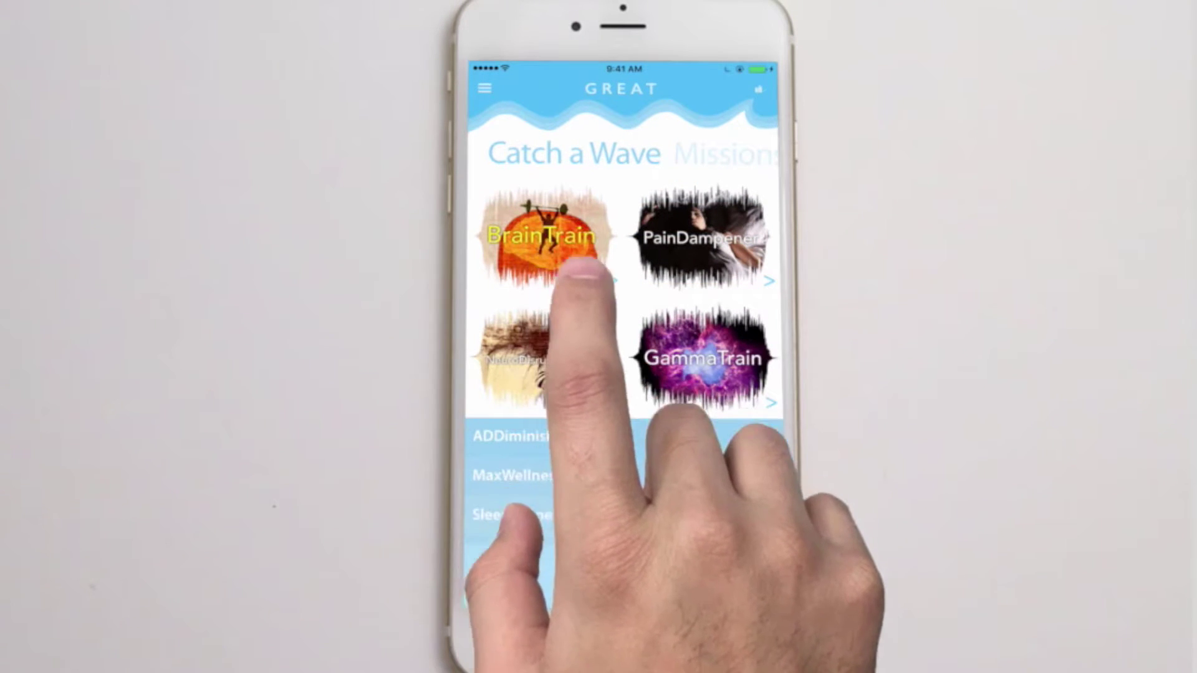
pyautogui.click(716, 570)
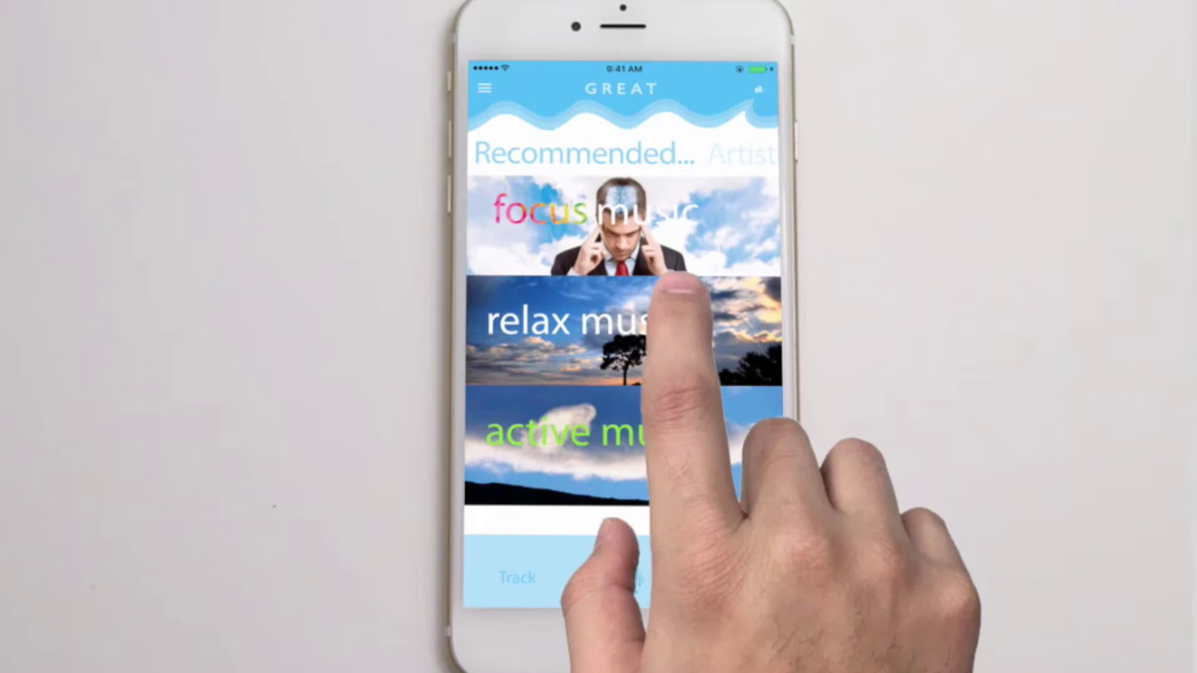
pyautogui.moveTo(679, 277); pyautogui.dragTo(640, 268)
pyautogui.moveTo(689, 306); pyautogui.dragTo(574, 307)
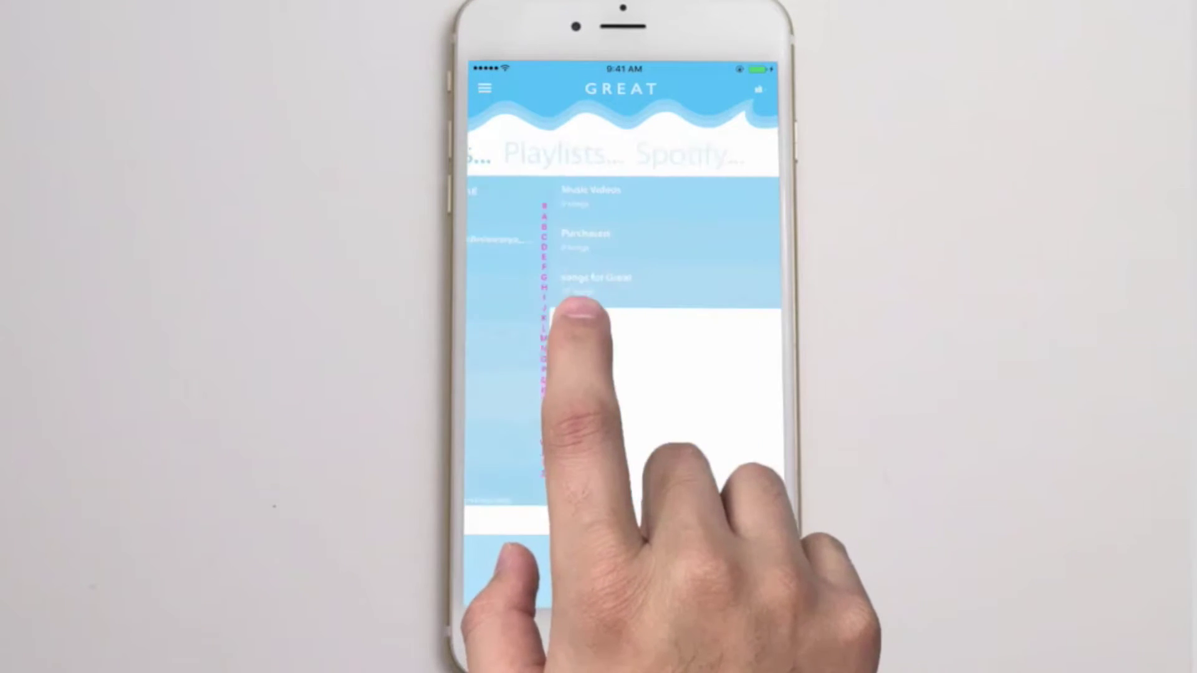
pyautogui.moveTo(667, 320); pyautogui.dragTo(589, 328)
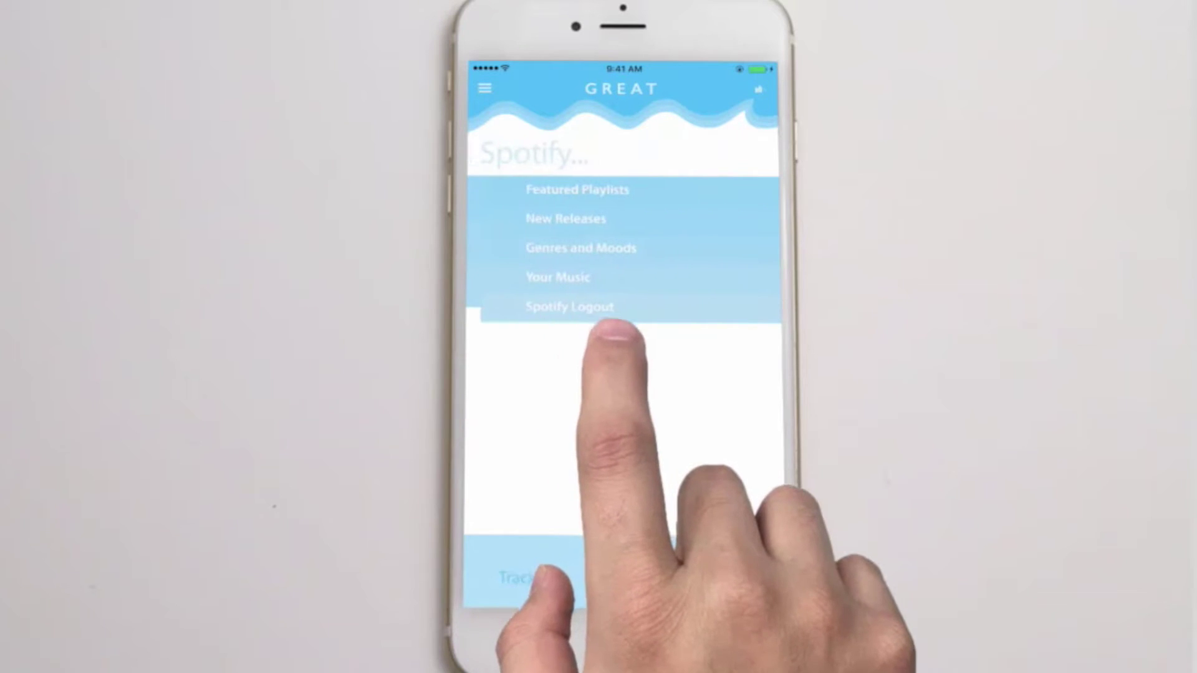
pyautogui.moveTo(848, 611)
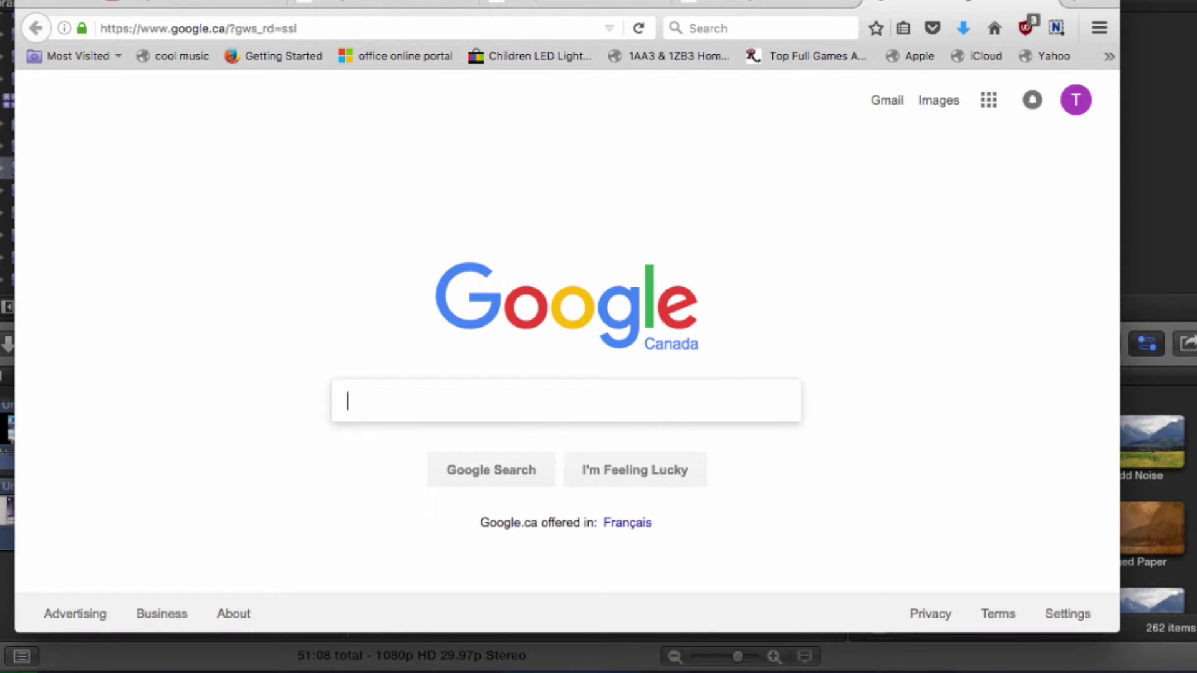
# Search Google for "iphone 6 png" and show the image results.
pyautogui.write('iphon')
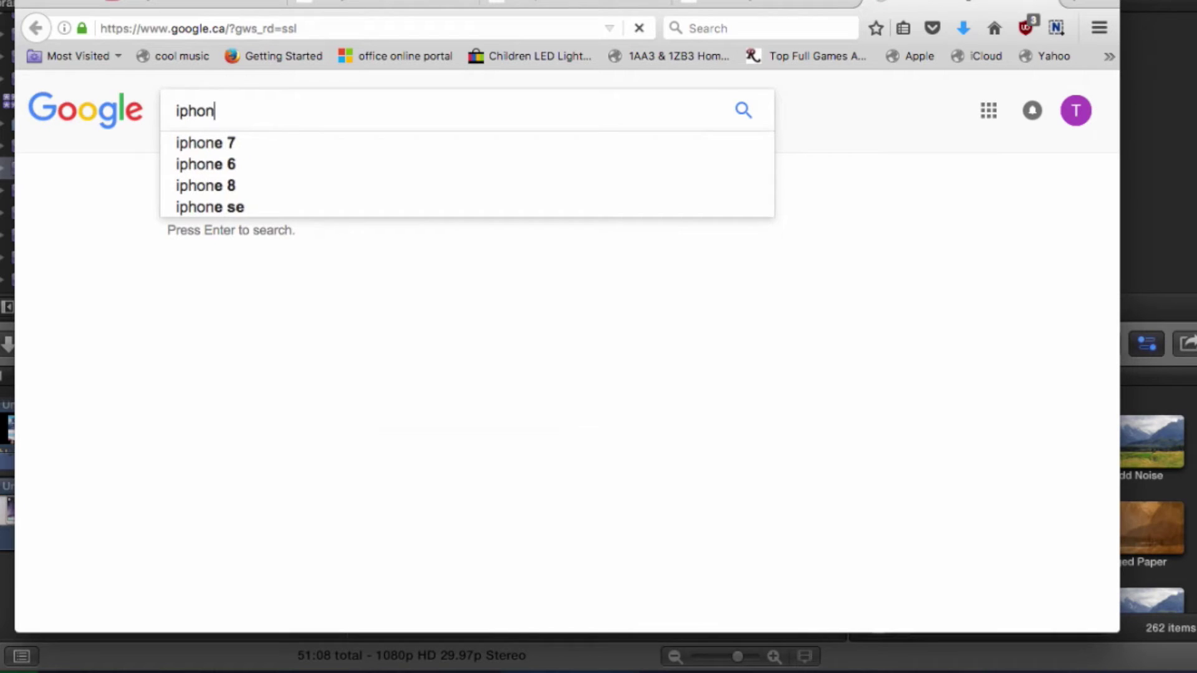
pyautogui.write('e 6 p')
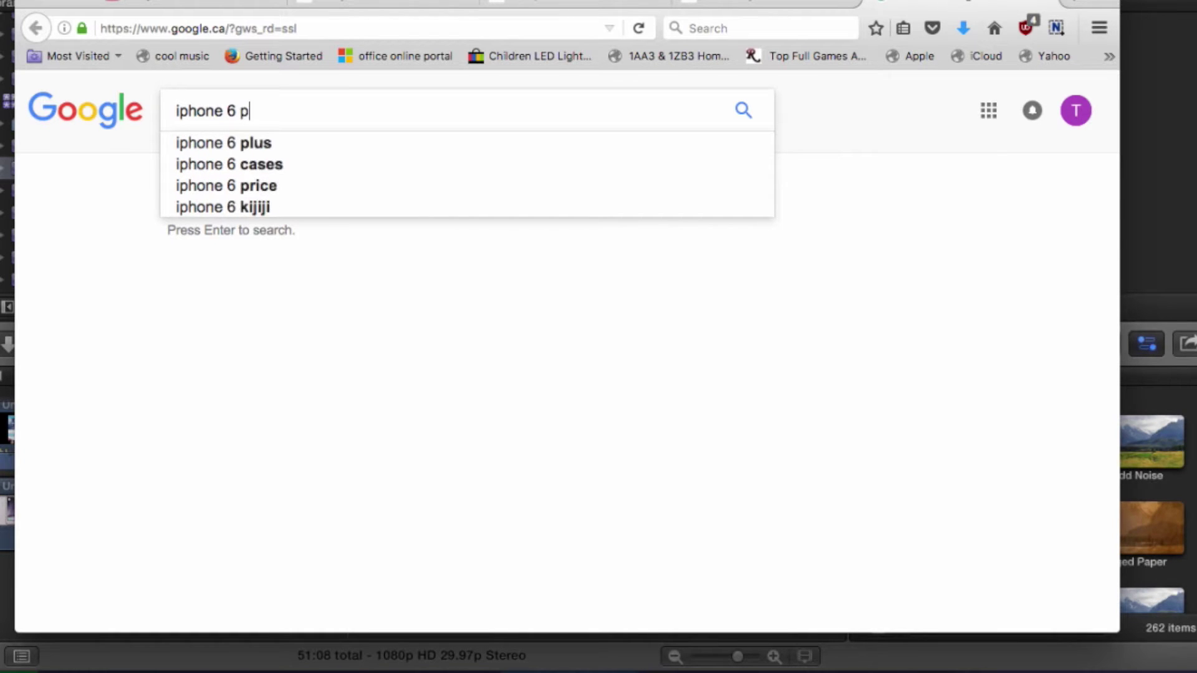
pyautogui.write('ng')
pyautogui.press('Return')
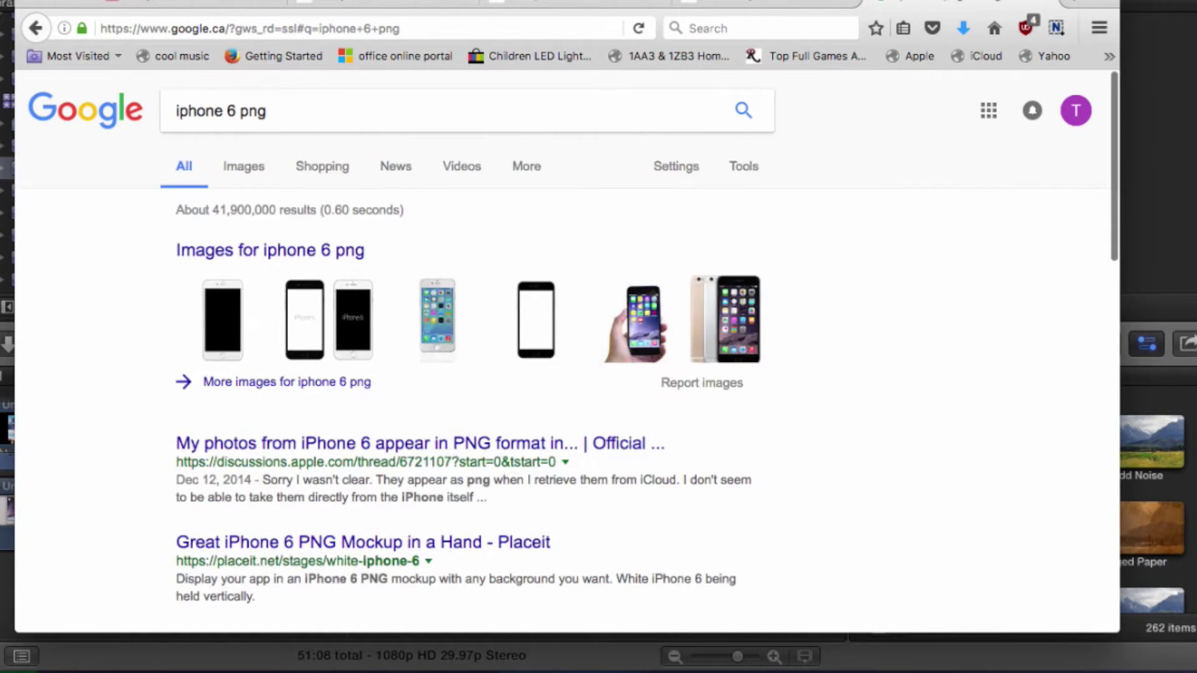
pyautogui.click(244, 166)
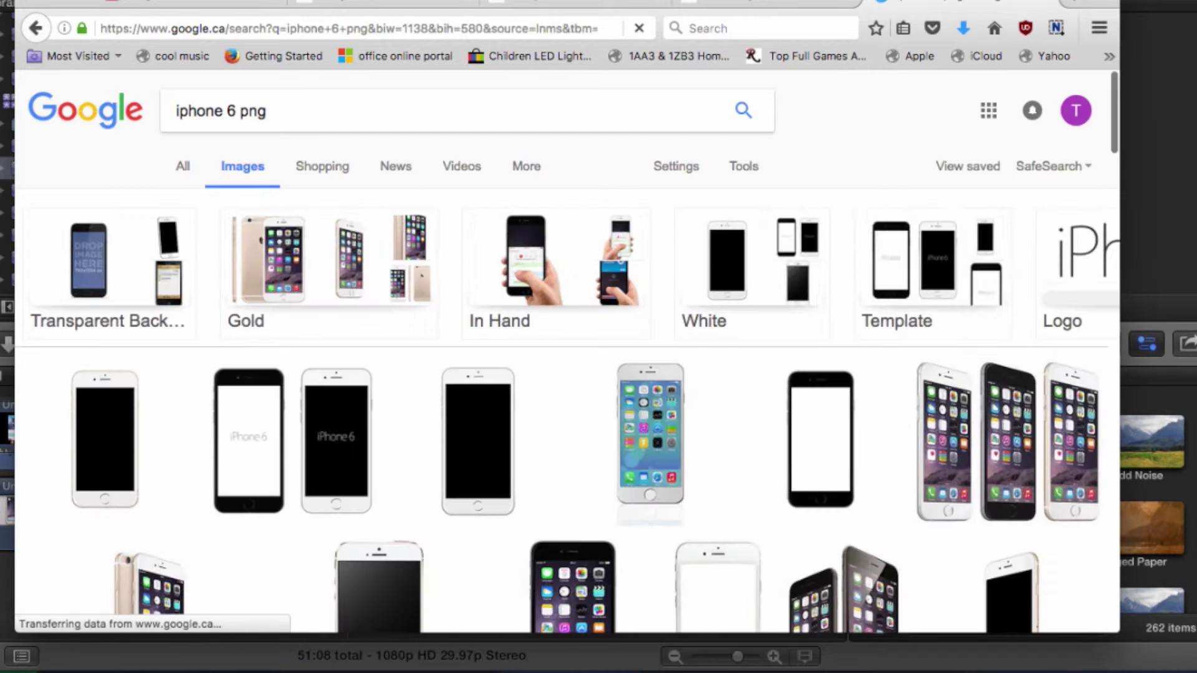
# Look through the image results for a suitable front-facing iPhone 6 PNG.
pyautogui.scroll(-10, 650, 436)
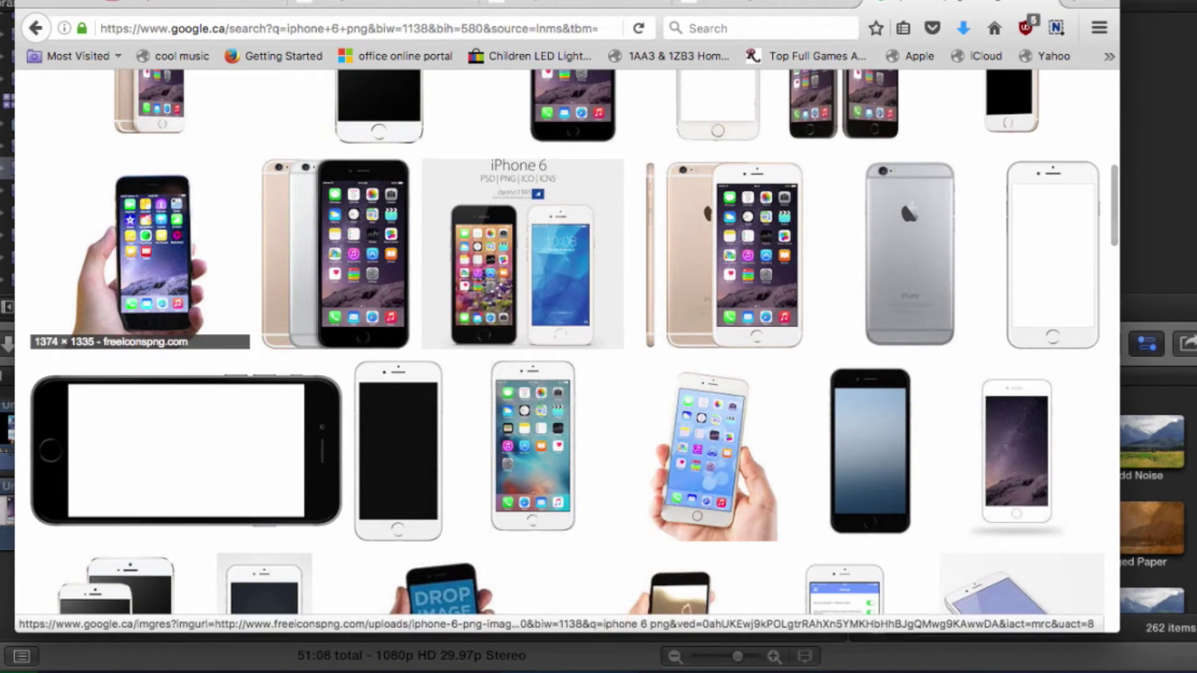
pyautogui.scroll(8, 106, 281)
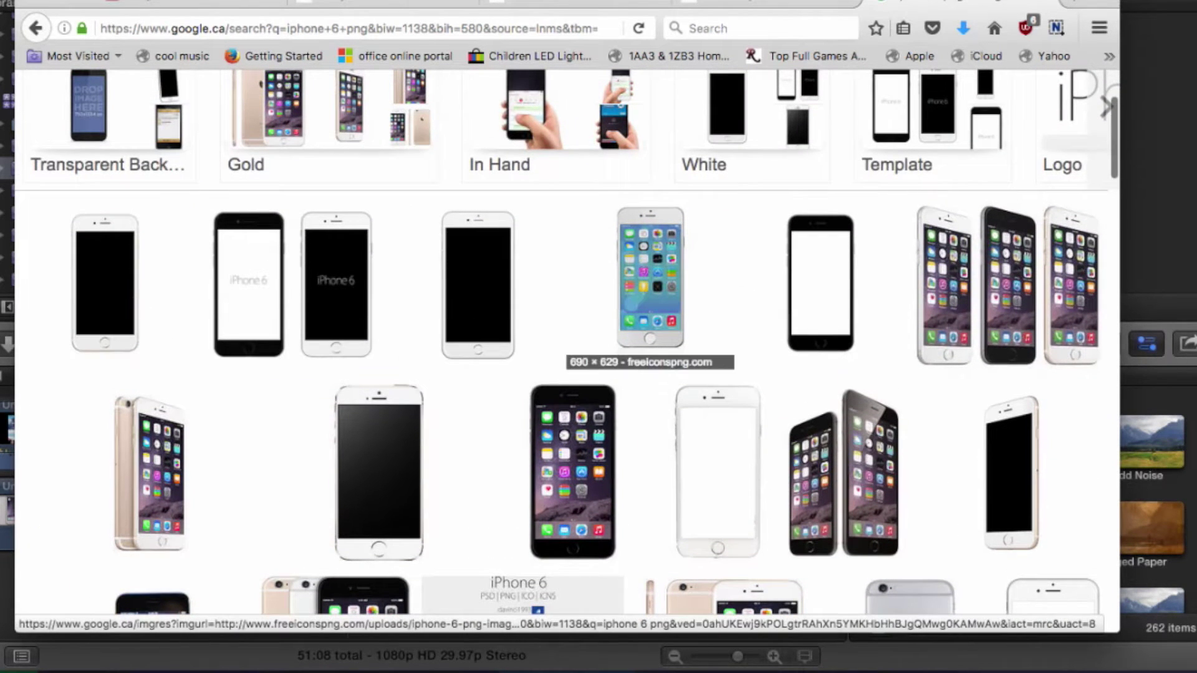
pyautogui.scroll(-15, 650, 278)
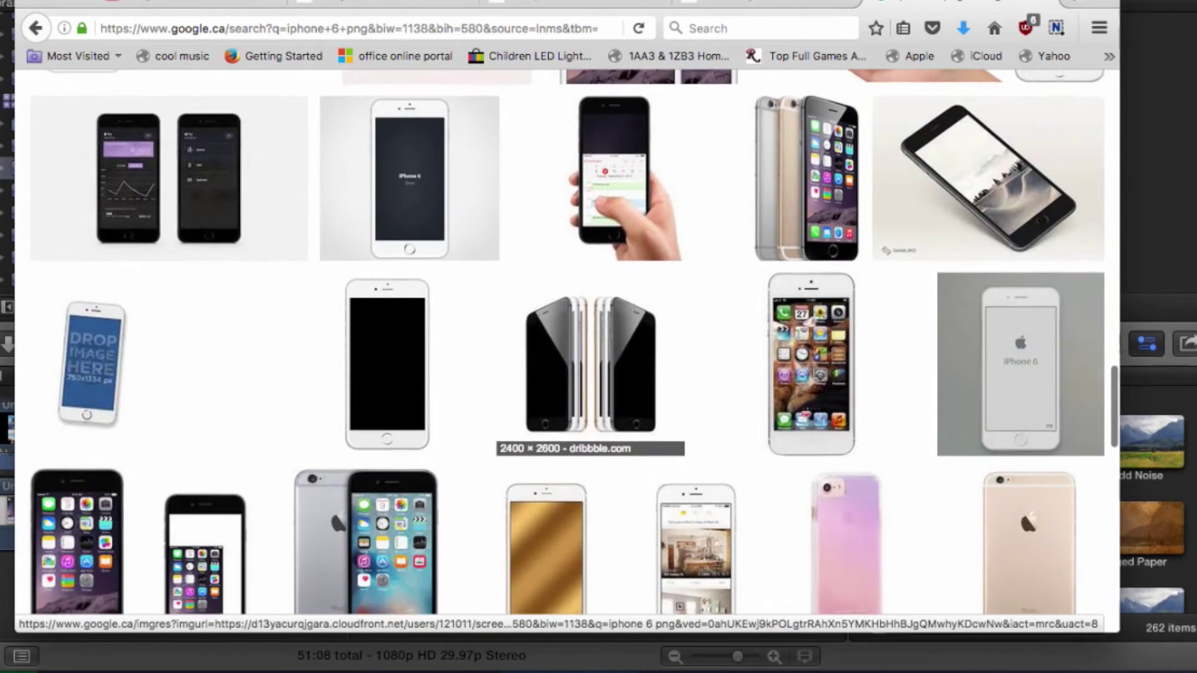
pyautogui.scroll(-3, 650, 277)
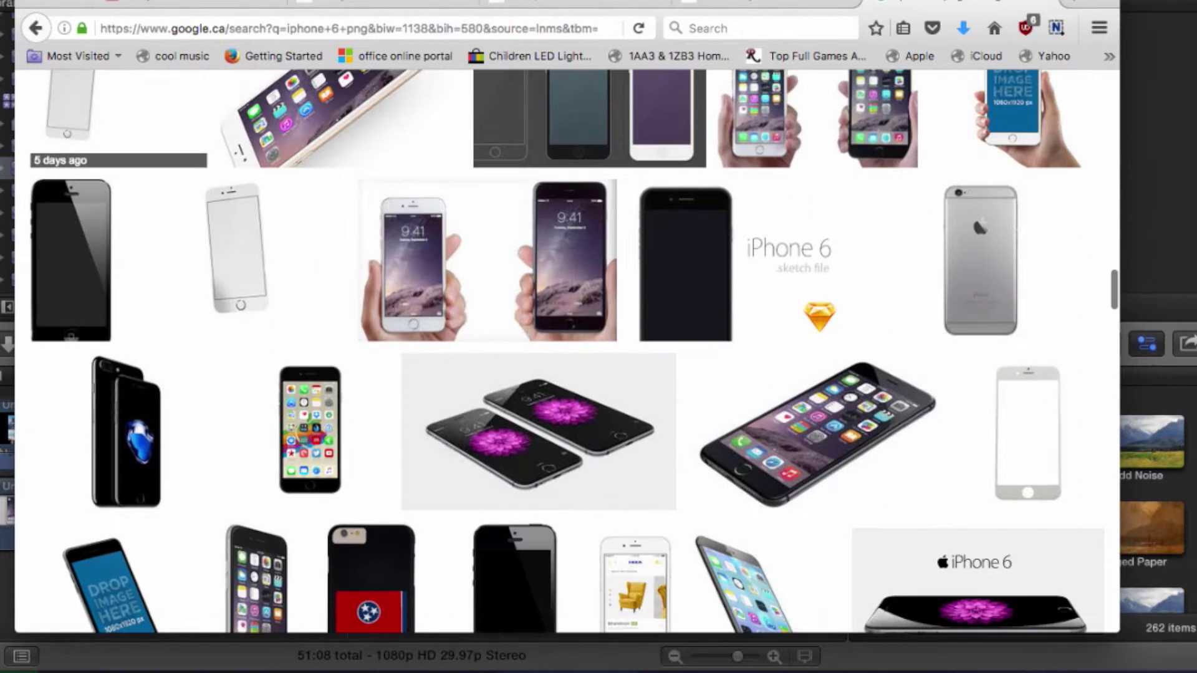
pyautogui.scroll(-13, 650, 277)
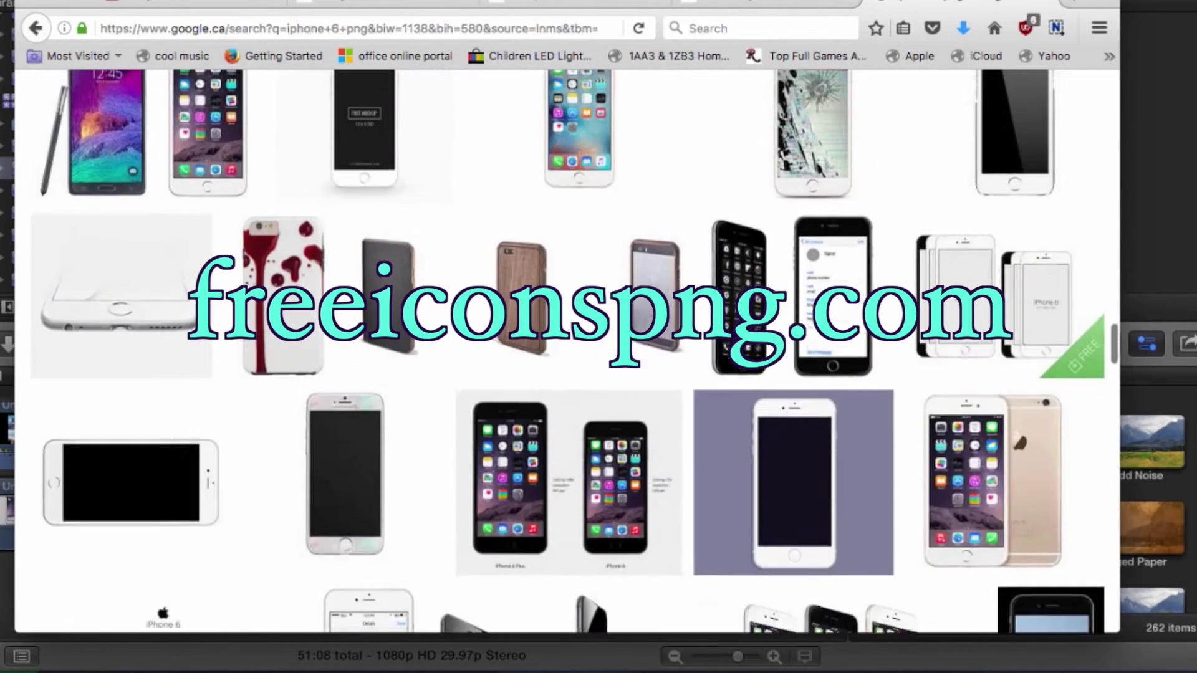
pyautogui.scroll(20, 650, 277)
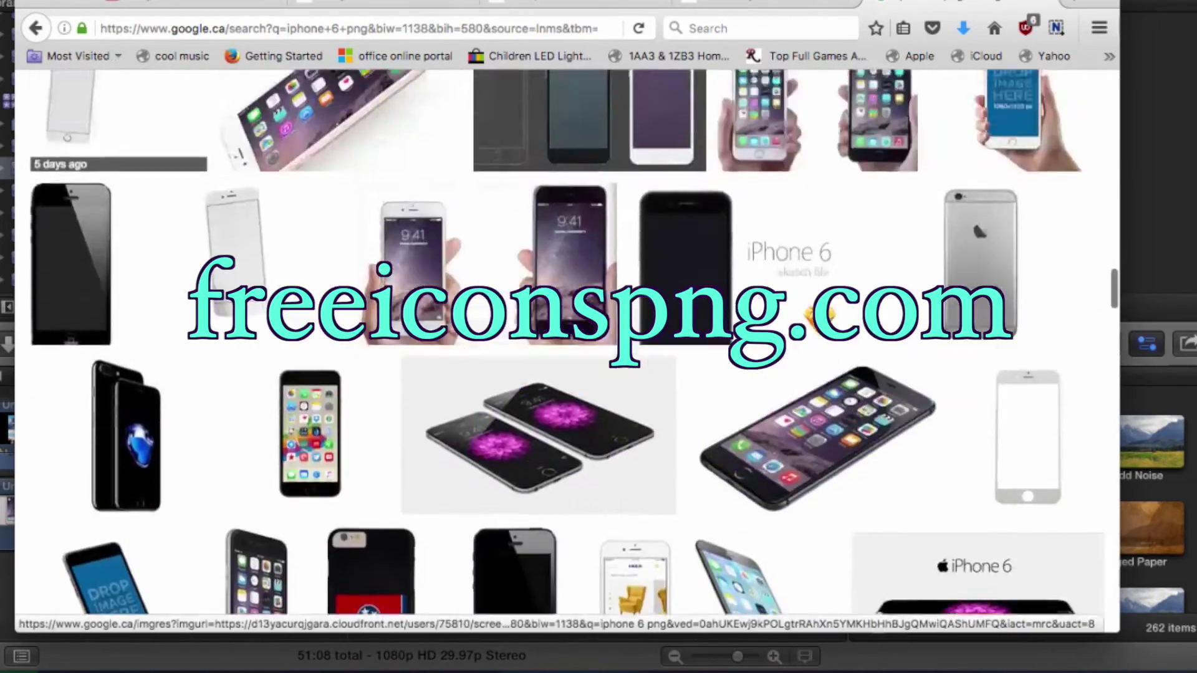
pyautogui.scroll(18, 638, 368)
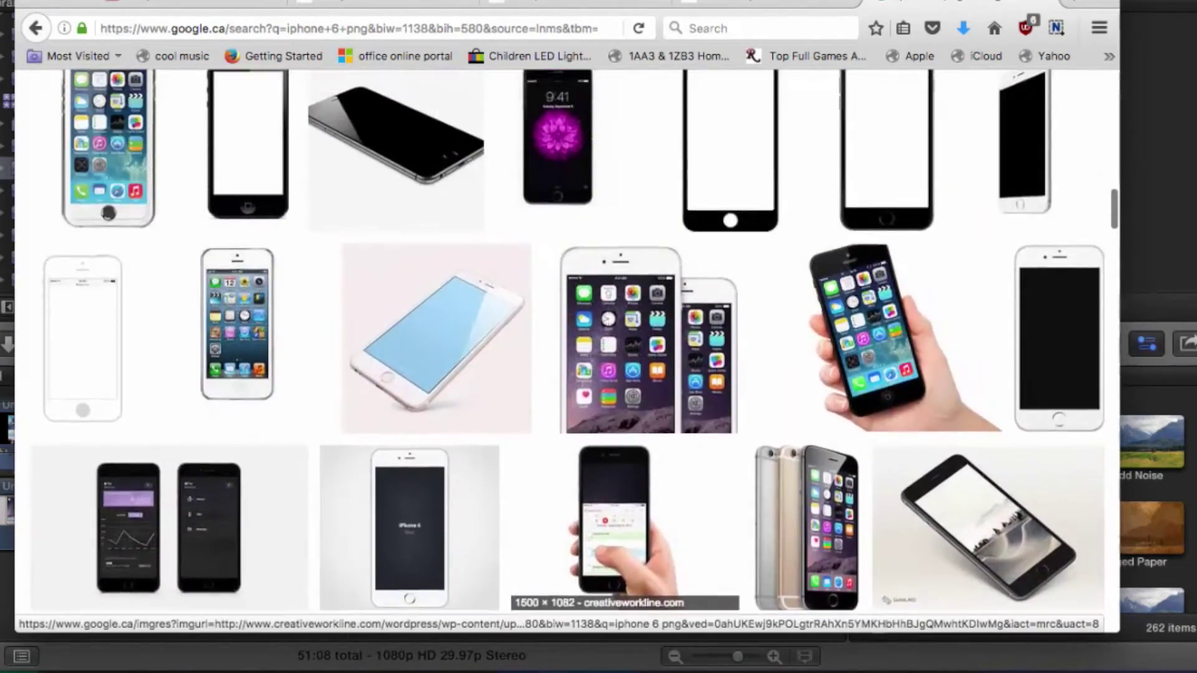
pyautogui.scroll(8, 638, 368)
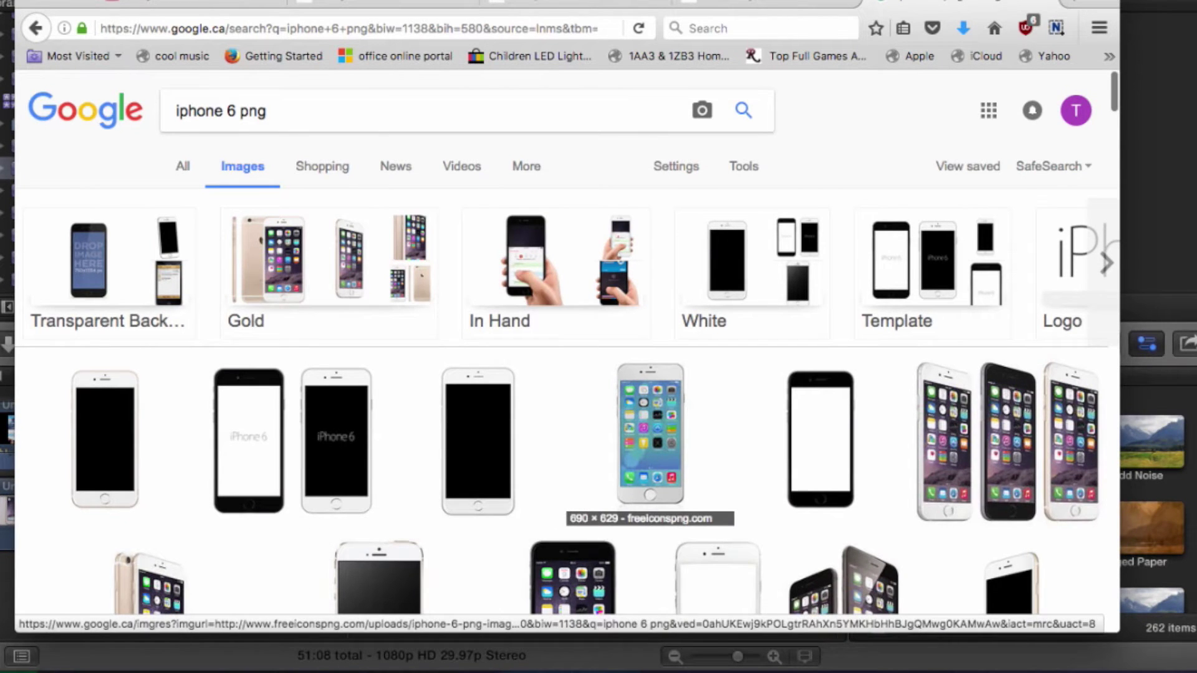
# Preview the 690 × 629 iPhone 6 picture from freeiconspng.com and save the image to the computer.
pyautogui.click(650, 436)
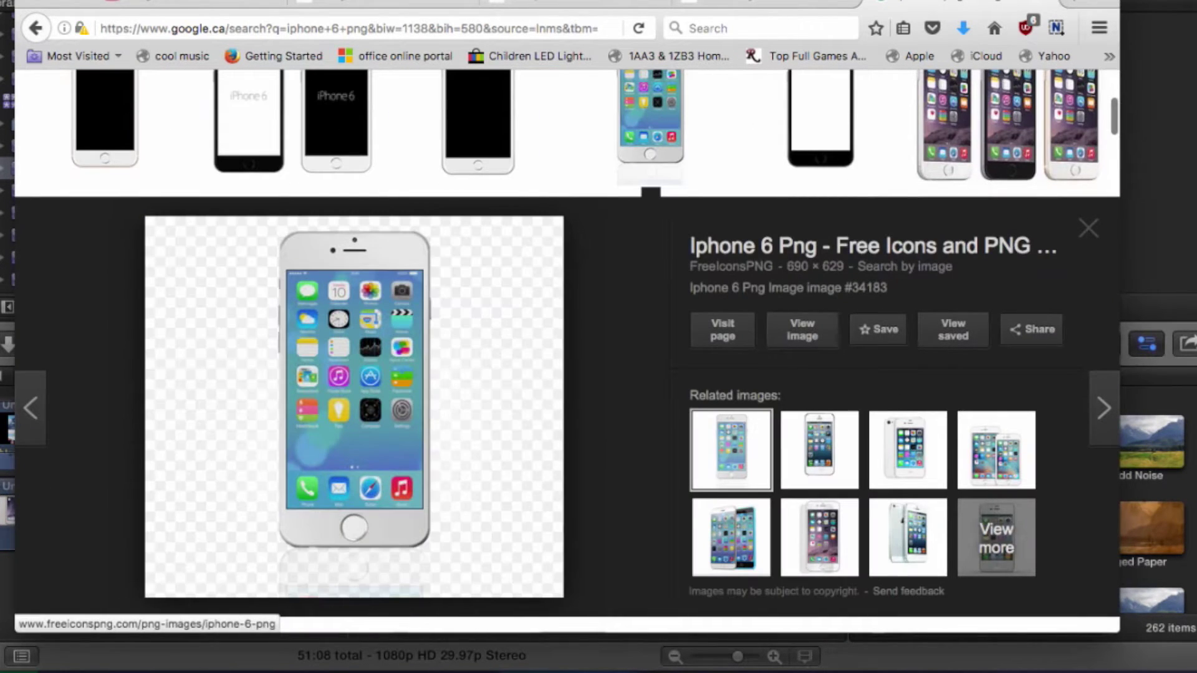
pyautogui.rightClick(347, 370)
pyautogui.click(428, 606)
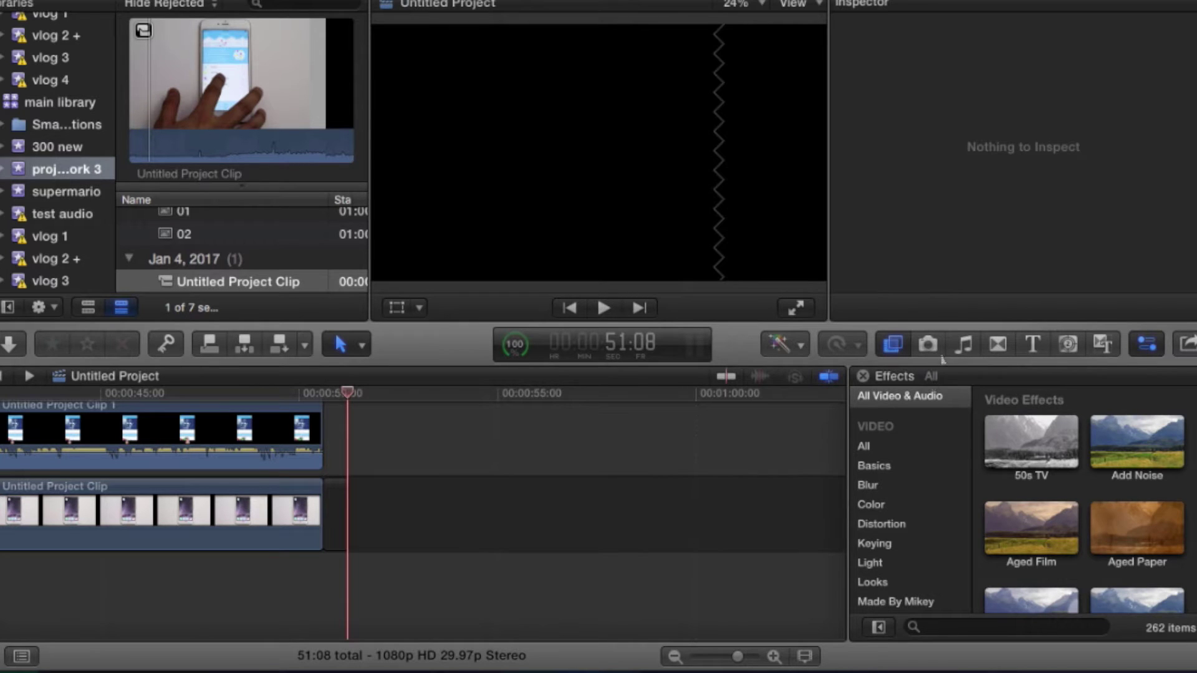
# In Final Cut Pro, add the Drifting background generator after the existing timeline clips and shorten it to about 17 seconds.
pyautogui.click(940, 355)
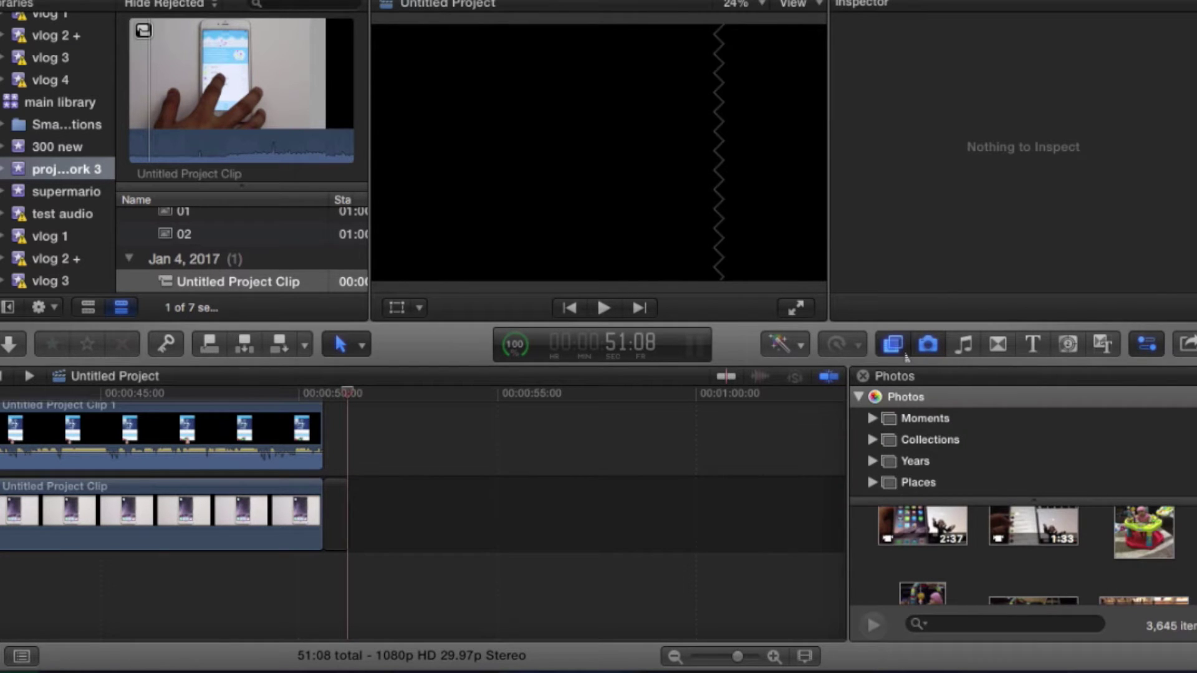
pyautogui.press('super+5')
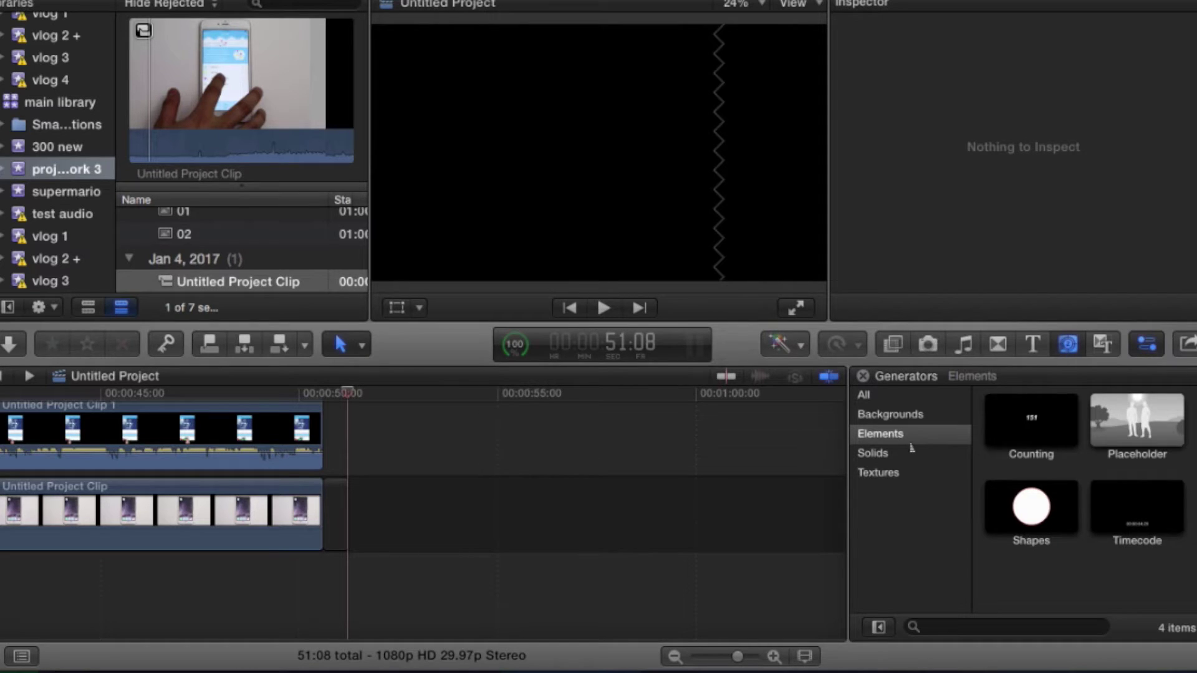
pyautogui.press('Up')
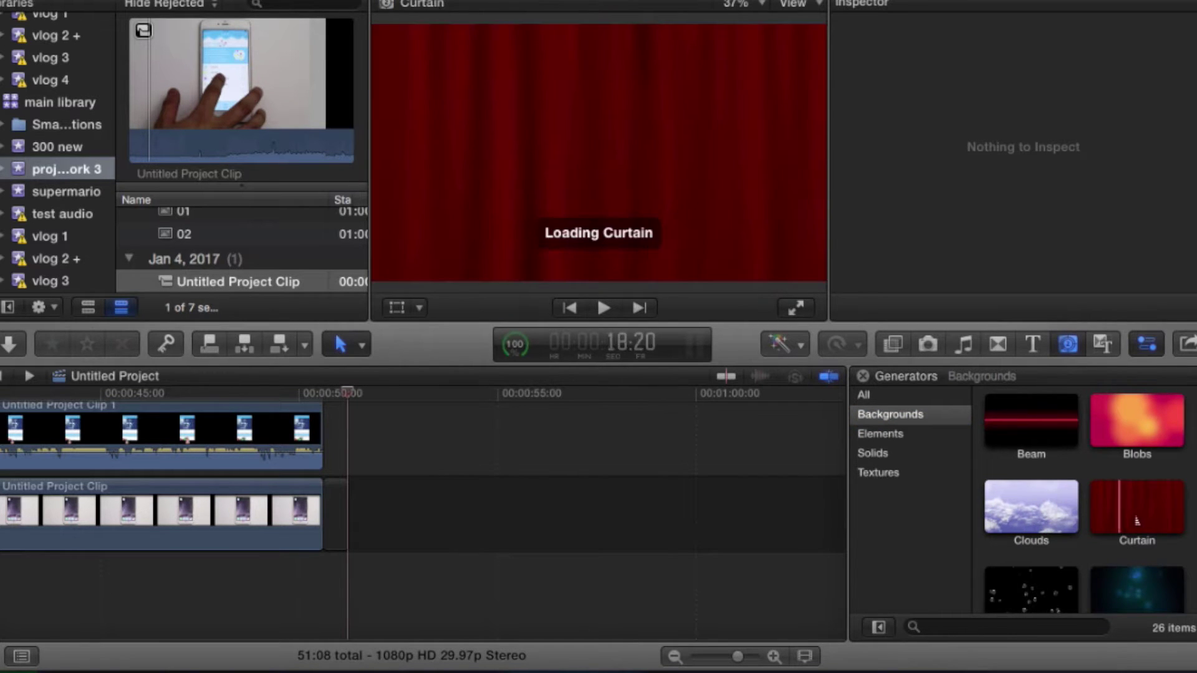
pyautogui.scroll(-3, 1115, 518)
pyautogui.scroll(-5, 1143, 519)
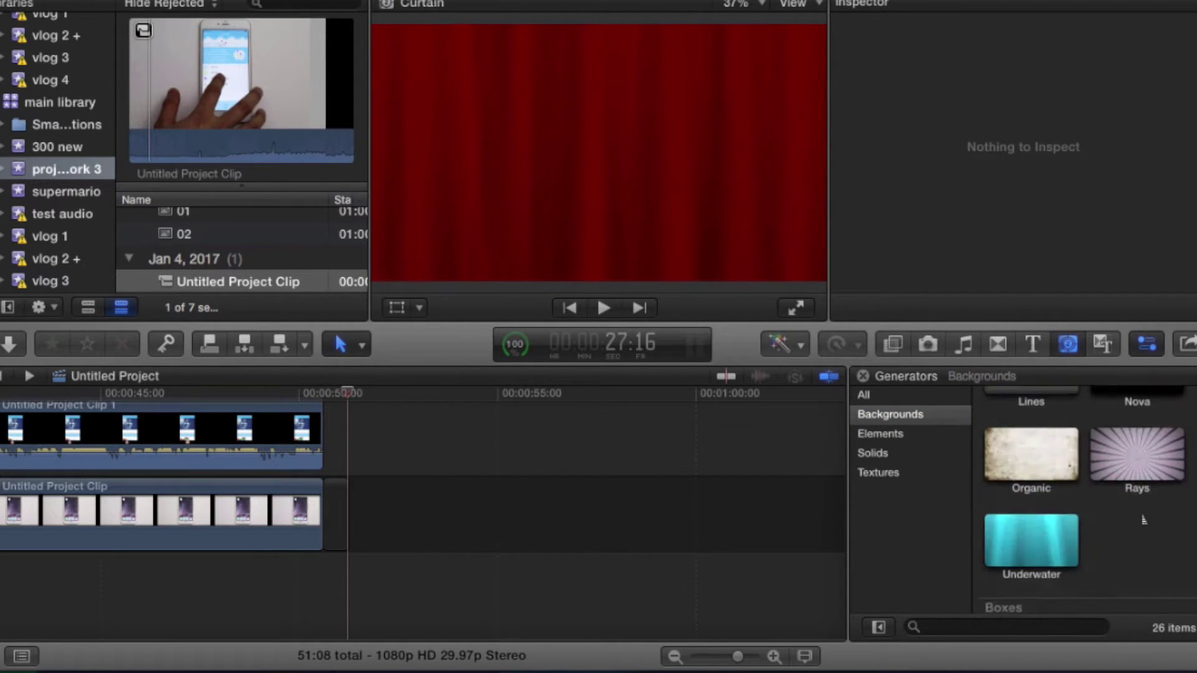
pyautogui.scroll(4, 1143, 519)
pyautogui.scroll(2, 1143, 519)
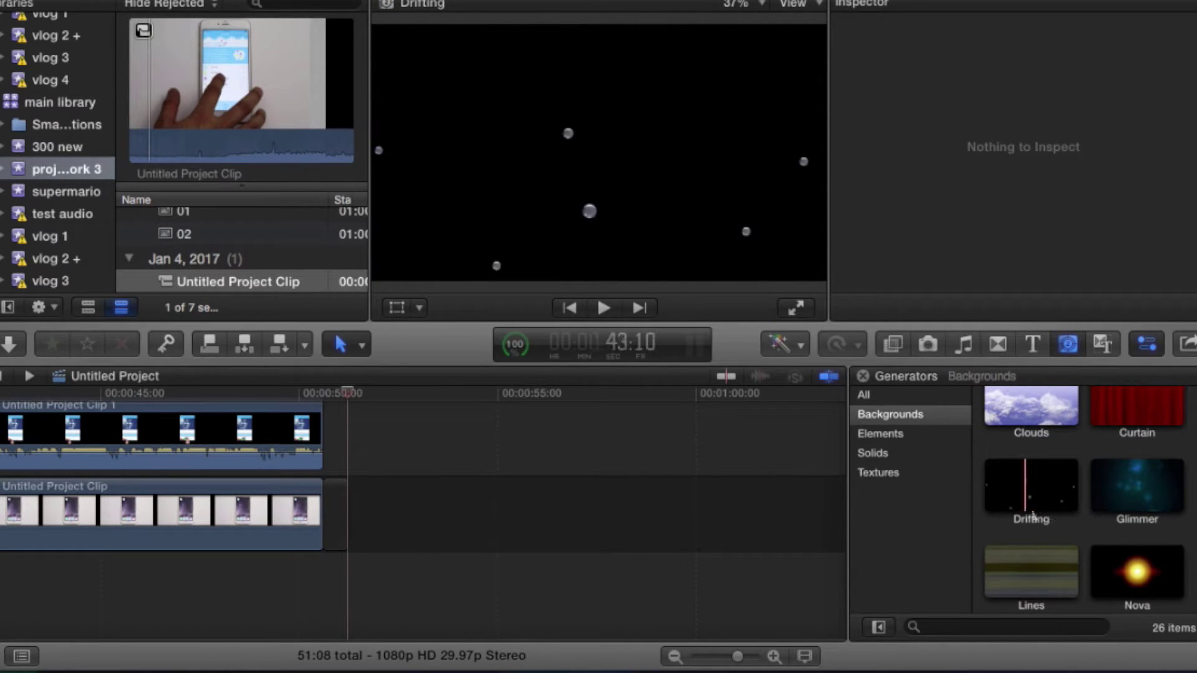
pyautogui.moveTo(1034, 516); pyautogui.dragTo(449, 532)
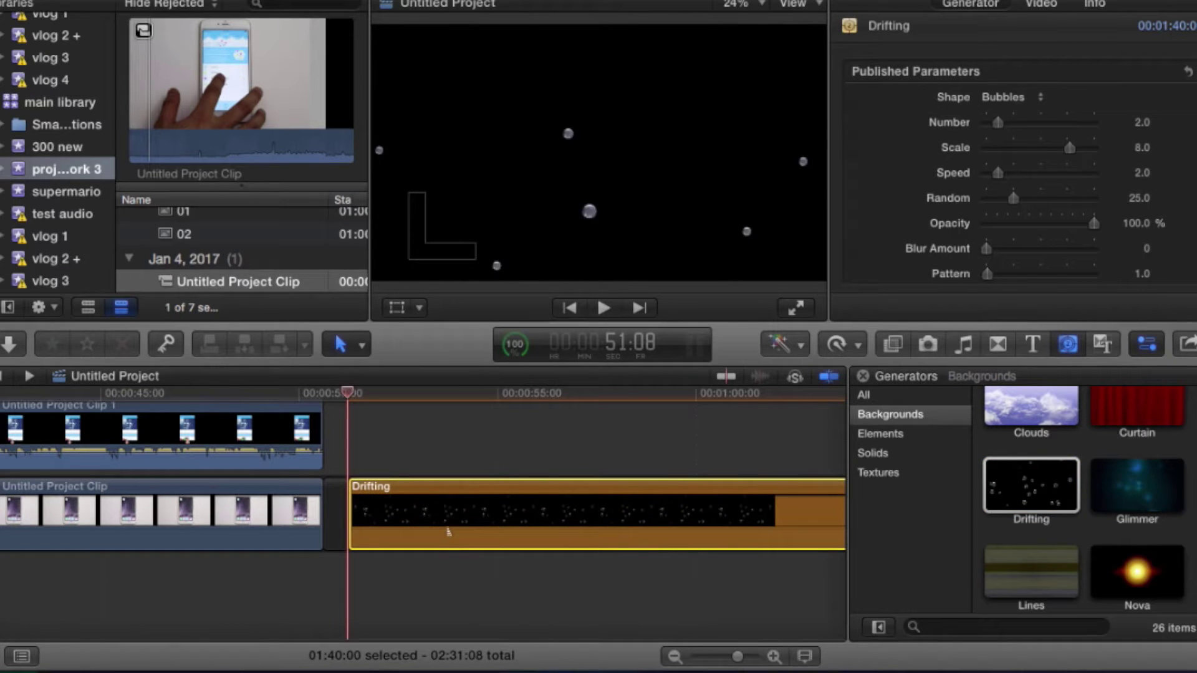
pyautogui.press('b')
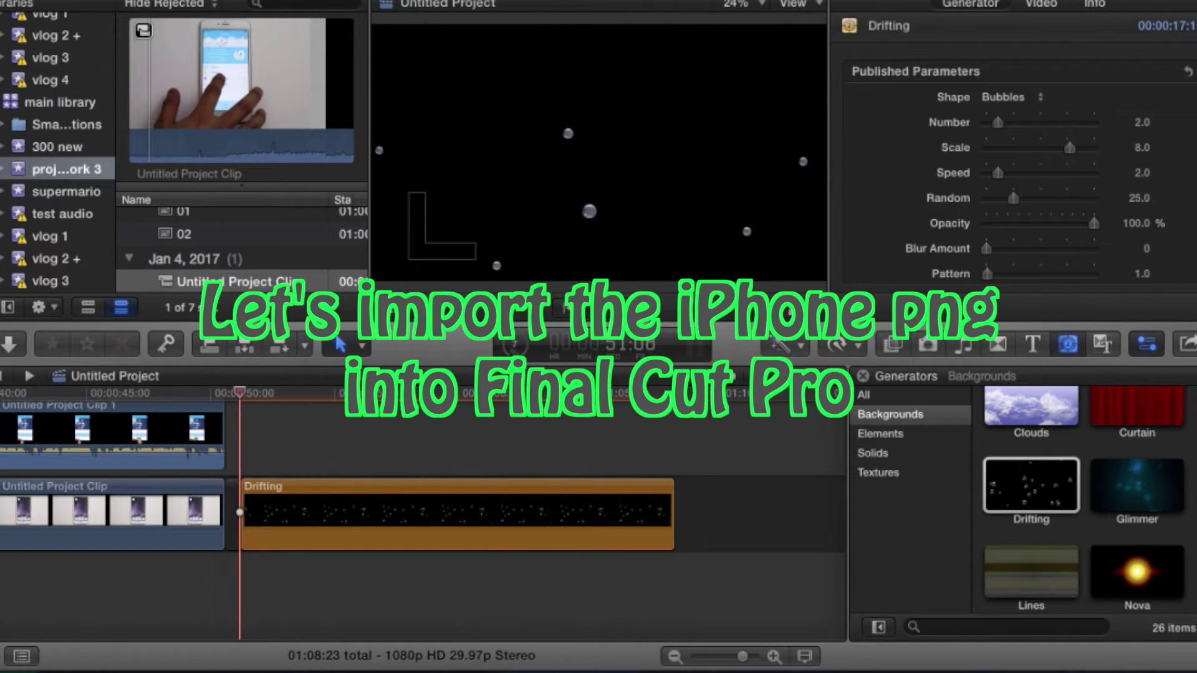
# Import the saved iPhone PNG into the current event and select iphone-6-png-image-7 in the browser.
pyautogui.click(139, 0)
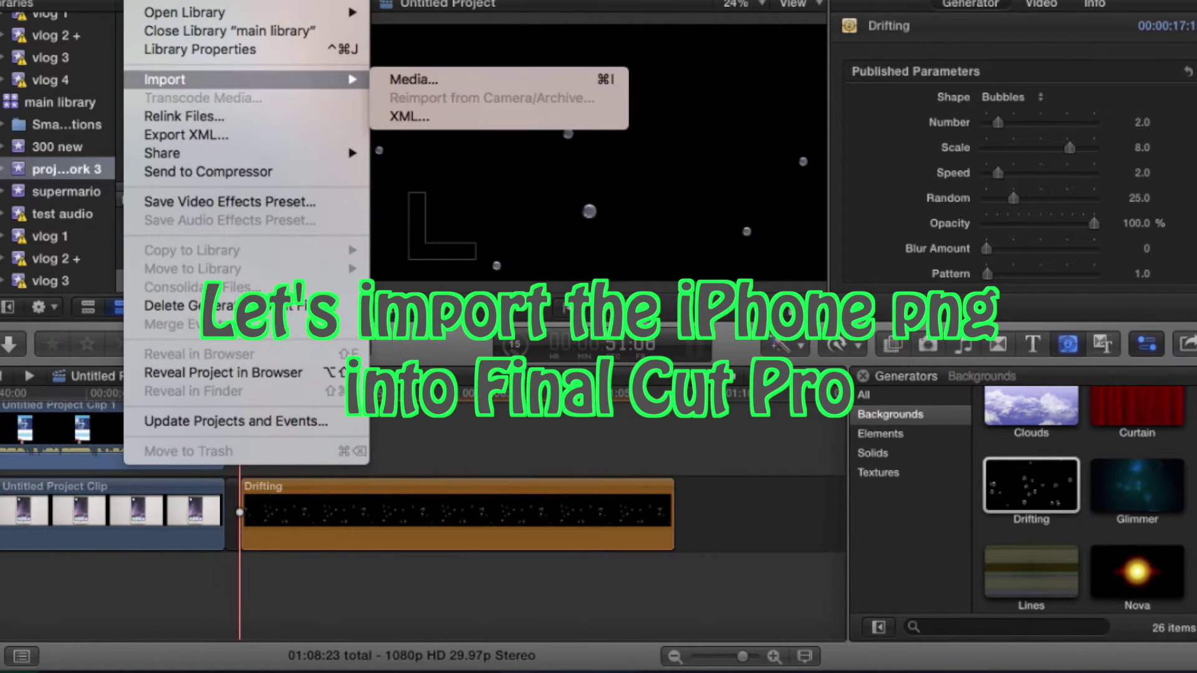
pyautogui.click(409, 79)
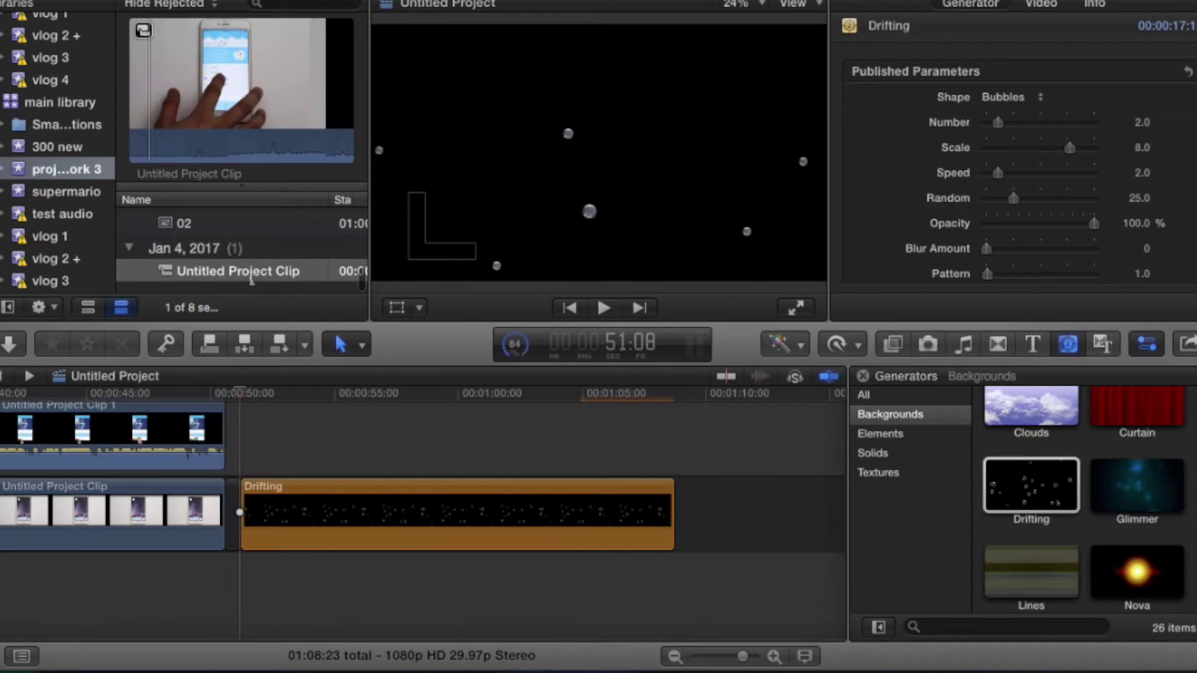
pyautogui.scroll(5, 333, 368)
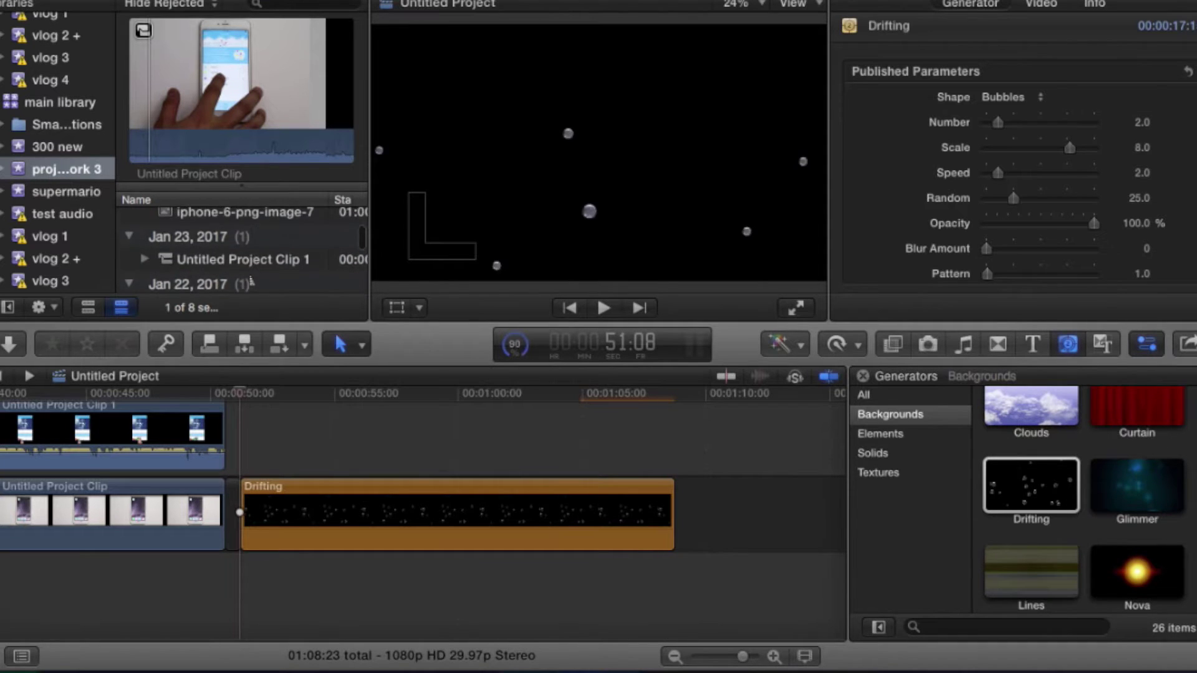
pyautogui.scroll(-3, 251, 281)
pyautogui.click(228, 257)
pyautogui.scroll(-2, 228, 268)
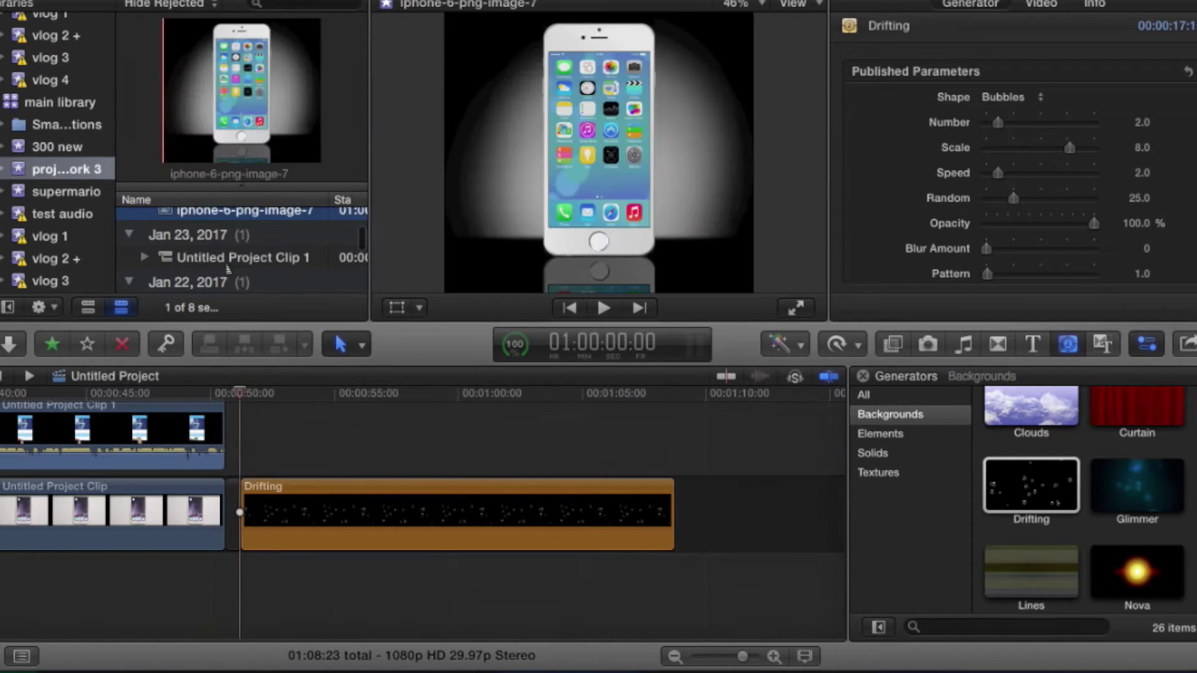
pyautogui.scroll(2, 229, 243)
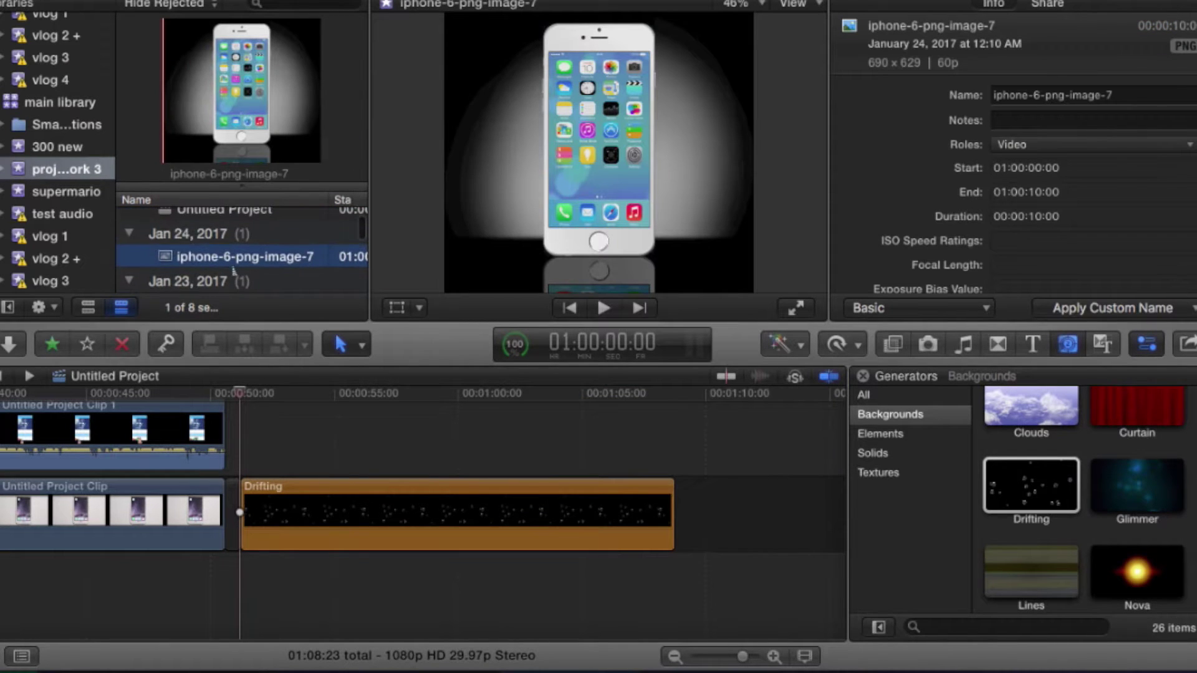
# Place iphone-6-png-image-7 above the start of the Drifting clip and extend it to the end of that clip.
pyautogui.moveTo(246, 257); pyautogui.dragTo(249, 446)
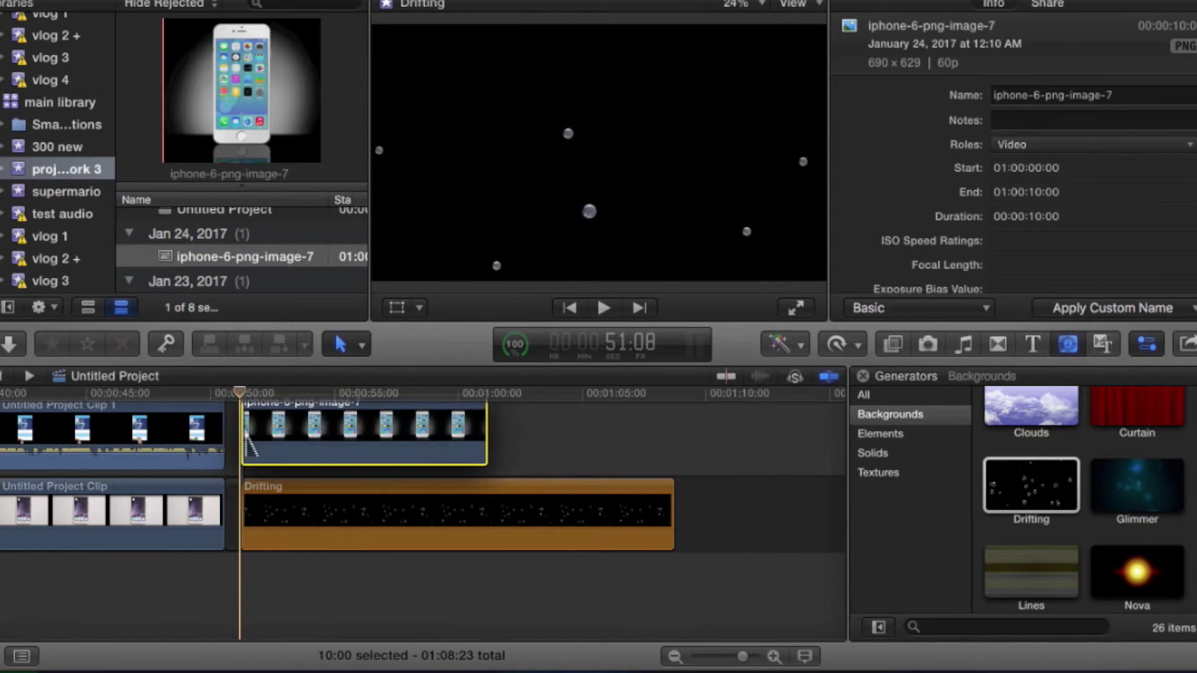
pyautogui.moveTo(487, 435); pyautogui.dragTo(673, 436)
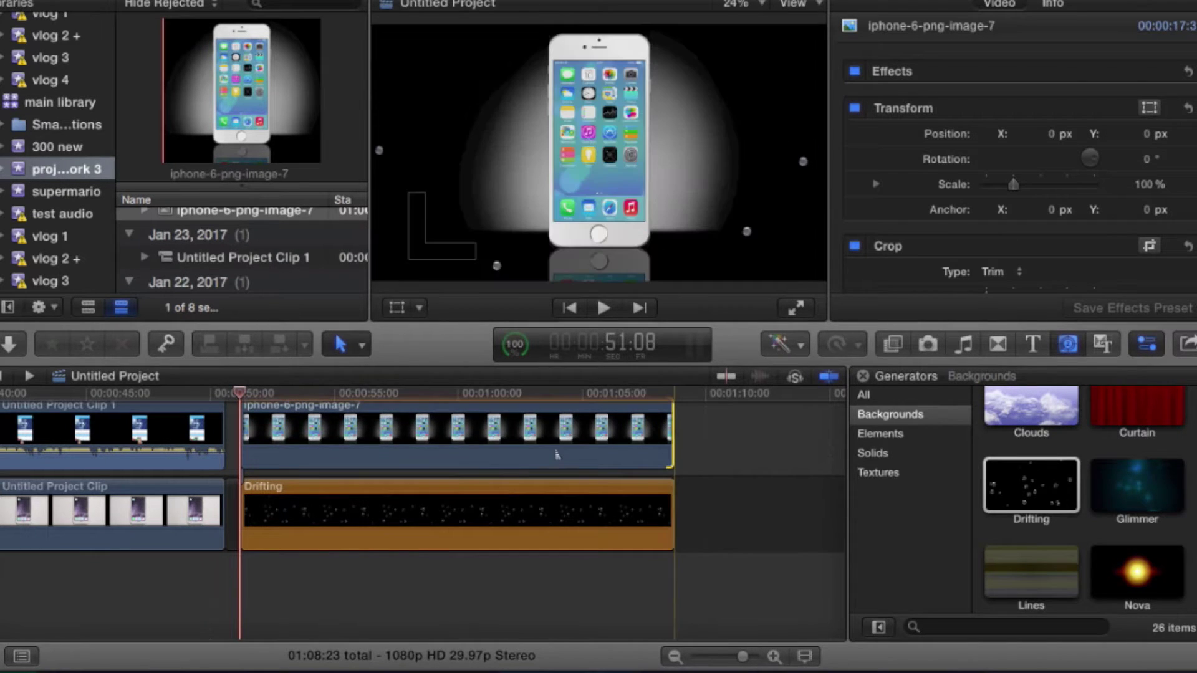
pyautogui.scroll(3, 557, 455)
pyautogui.hscroll(-4, 557, 455)
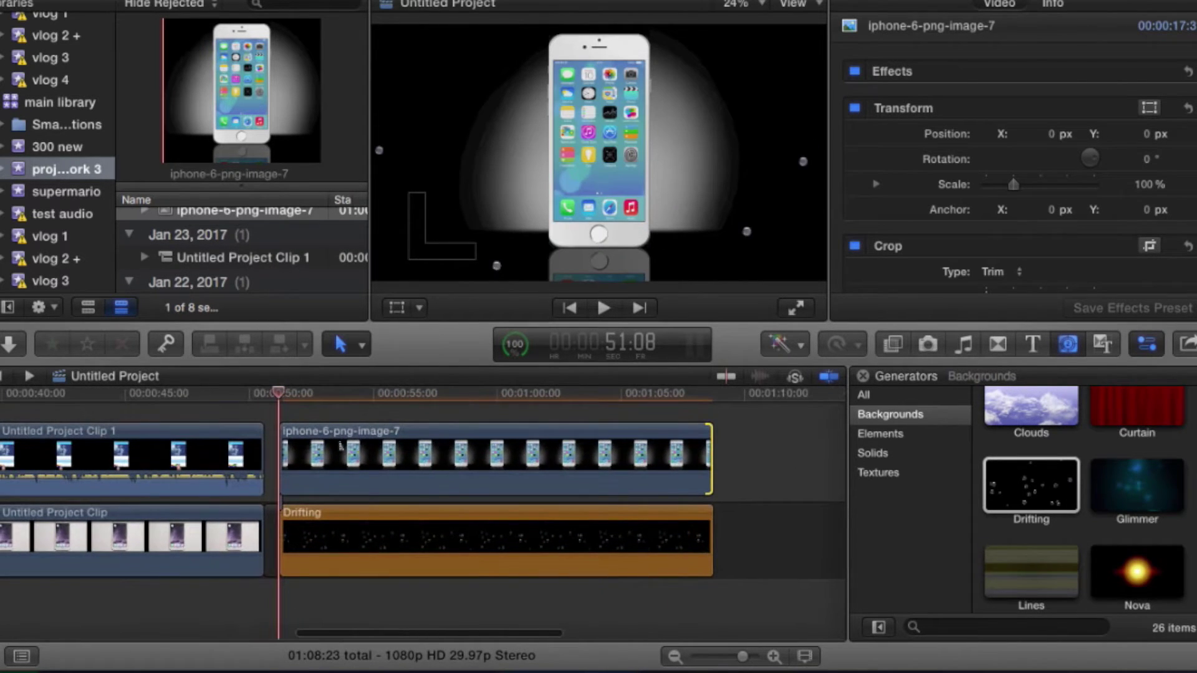
pyautogui.moveTo(288, 413)
pyautogui.mouseDown()
pyautogui.moveTo(132, 412)
pyautogui.moveTo(311, 415)
pyautogui.mouseUp()
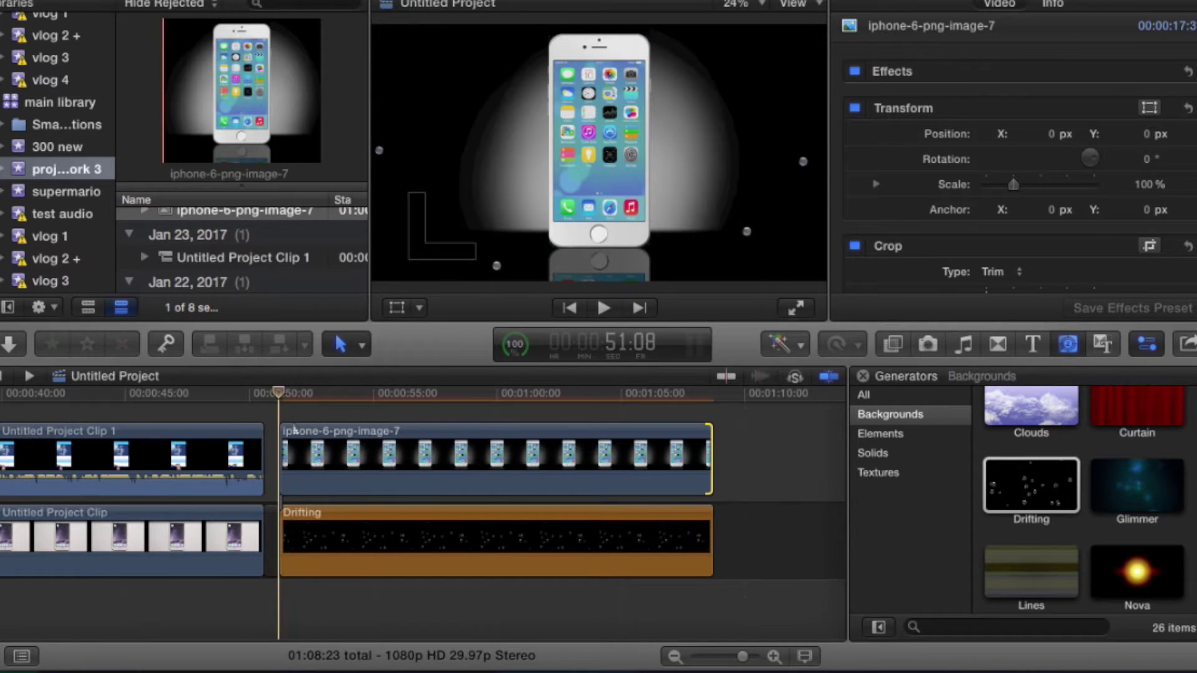
pyautogui.hscroll(-2, 293, 428)
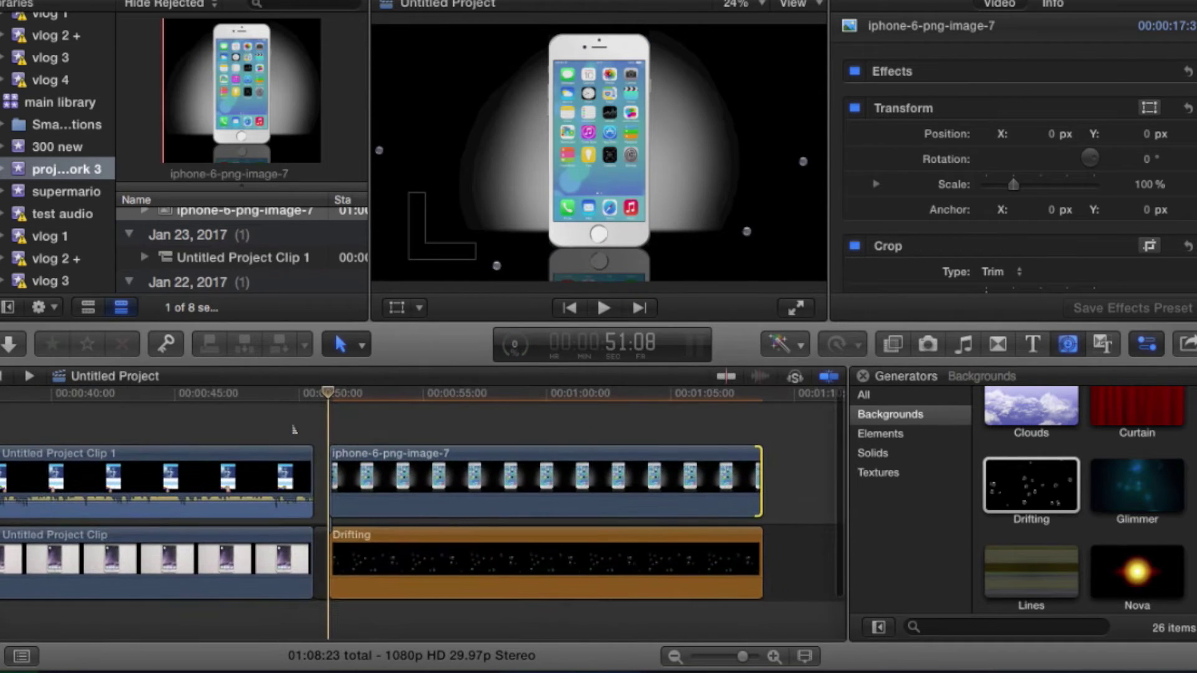
pyautogui.press('super+equal')
pyautogui.press('super+equal')
pyautogui.hscroll(-15, 171, 525)
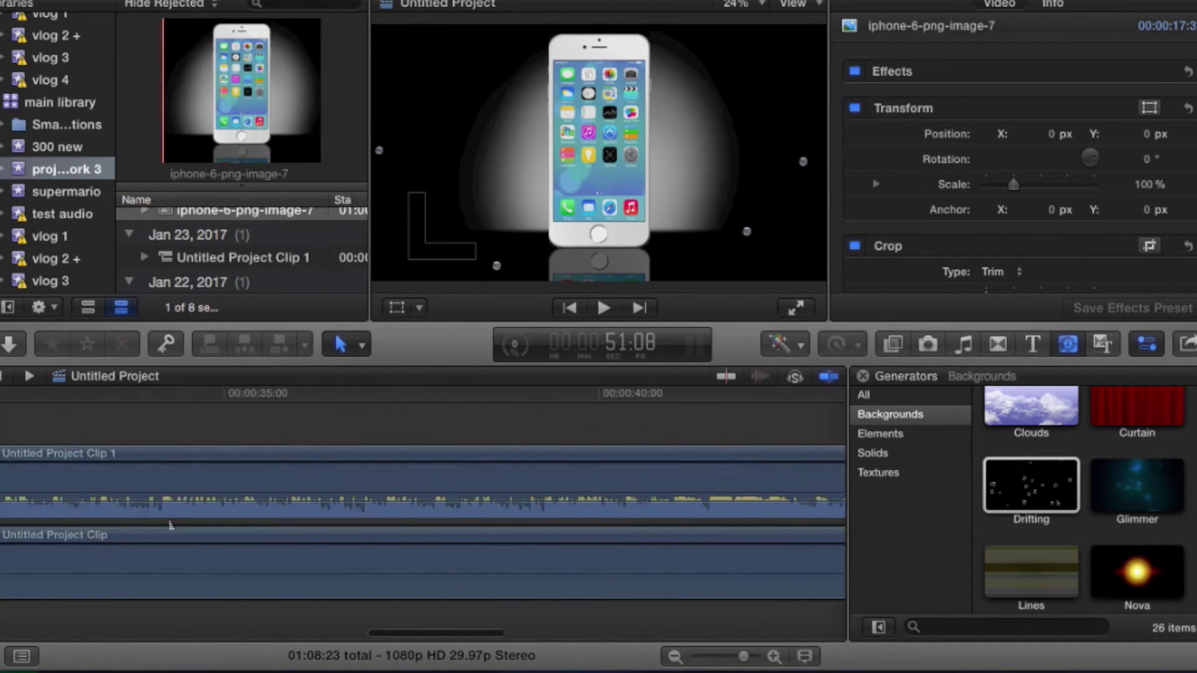
pyautogui.hscroll(4, 171, 526)
pyautogui.hscroll(6, 170, 525)
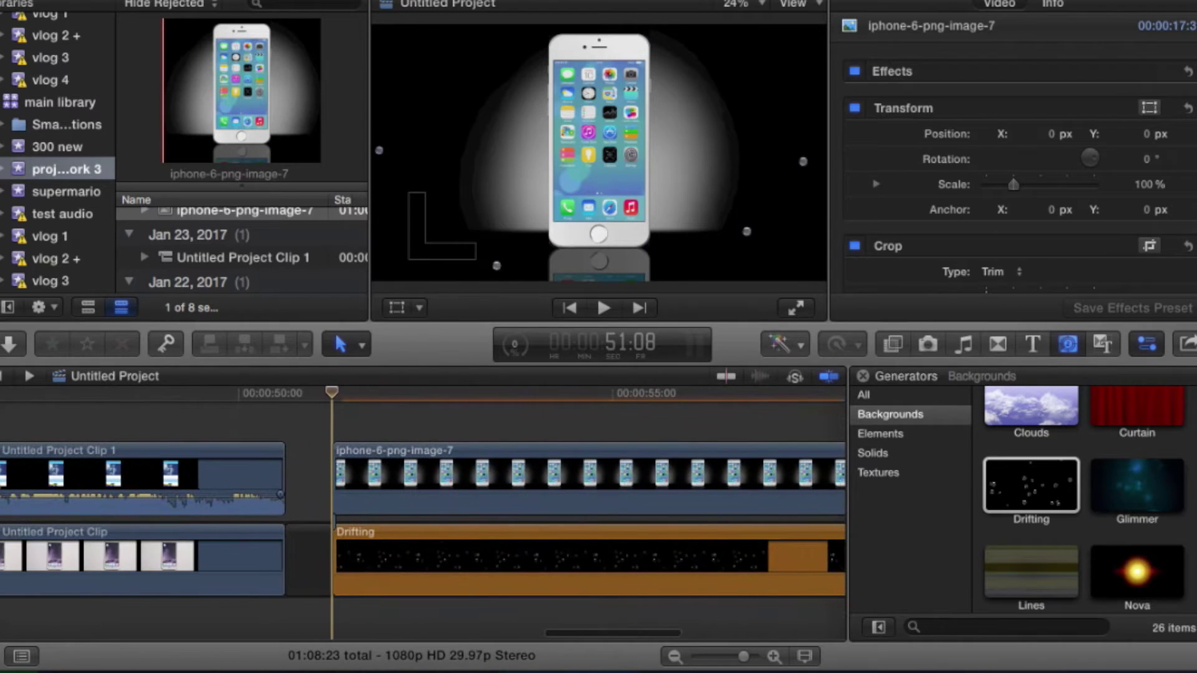
pyautogui.hscroll(-1, 395, 471)
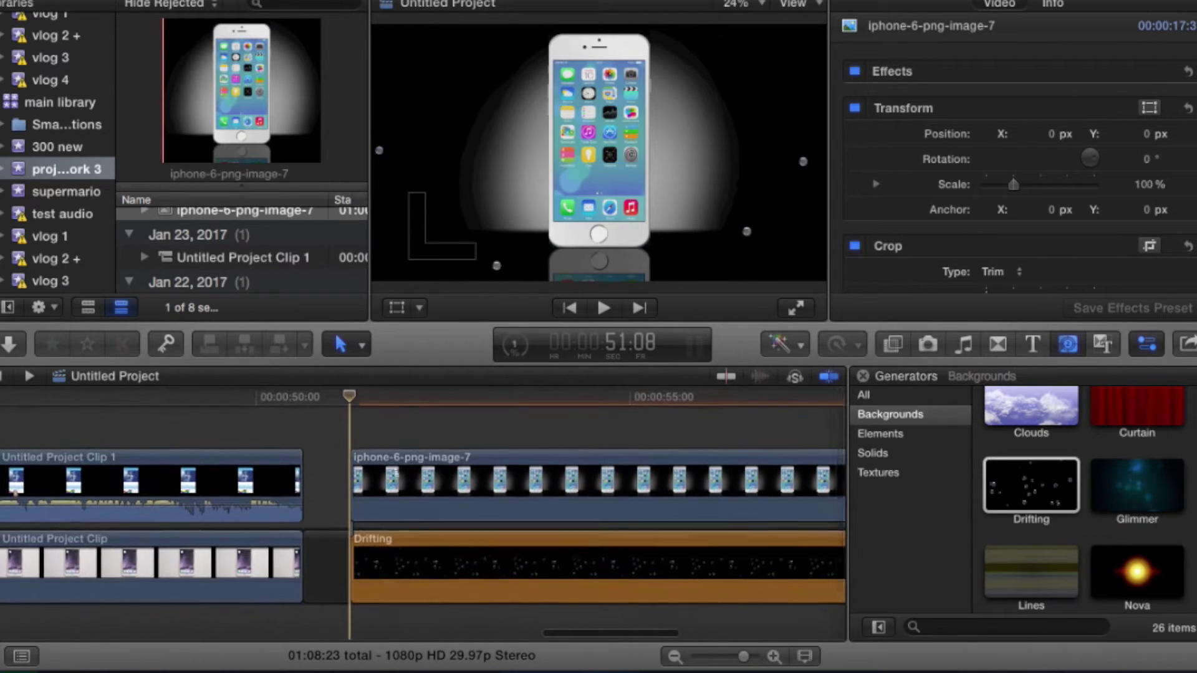
# Preview the test 11111 screen recording in the browser and mark a range of about 15 seconds in it.
pyautogui.scroll(3, 259, 278)
pyautogui.scroll(-6, 259, 278)
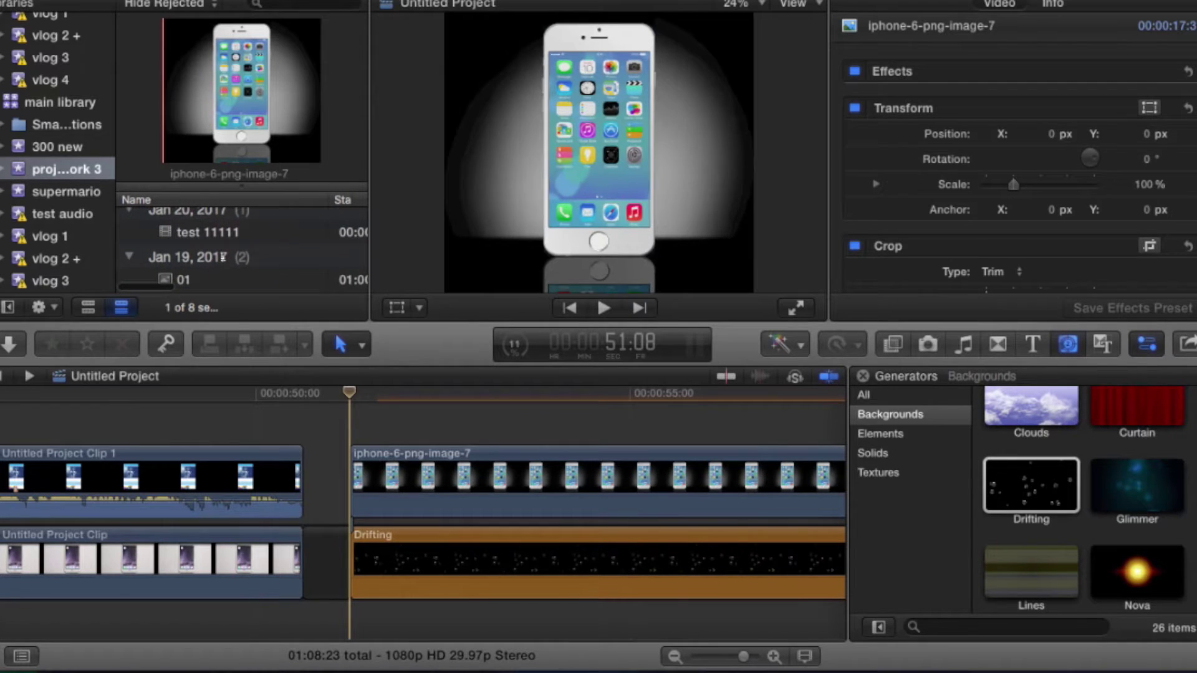
pyautogui.click(208, 232)
pyautogui.press('space')
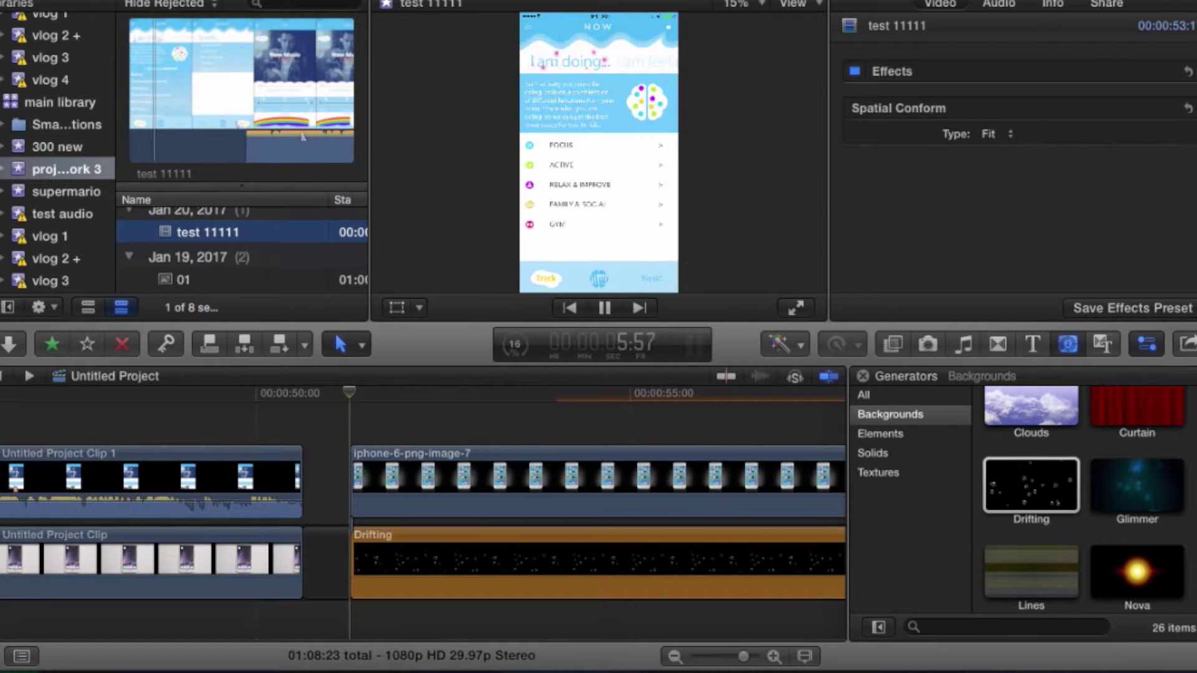
pyautogui.click(160, 103)
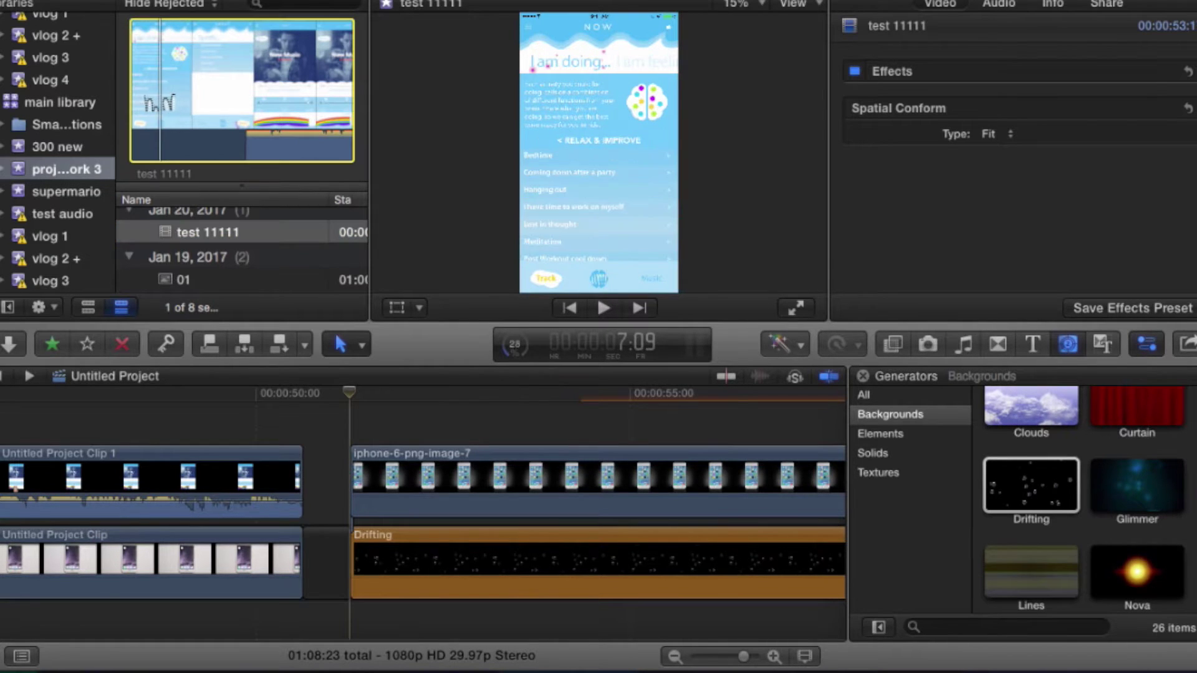
pyautogui.press('space')
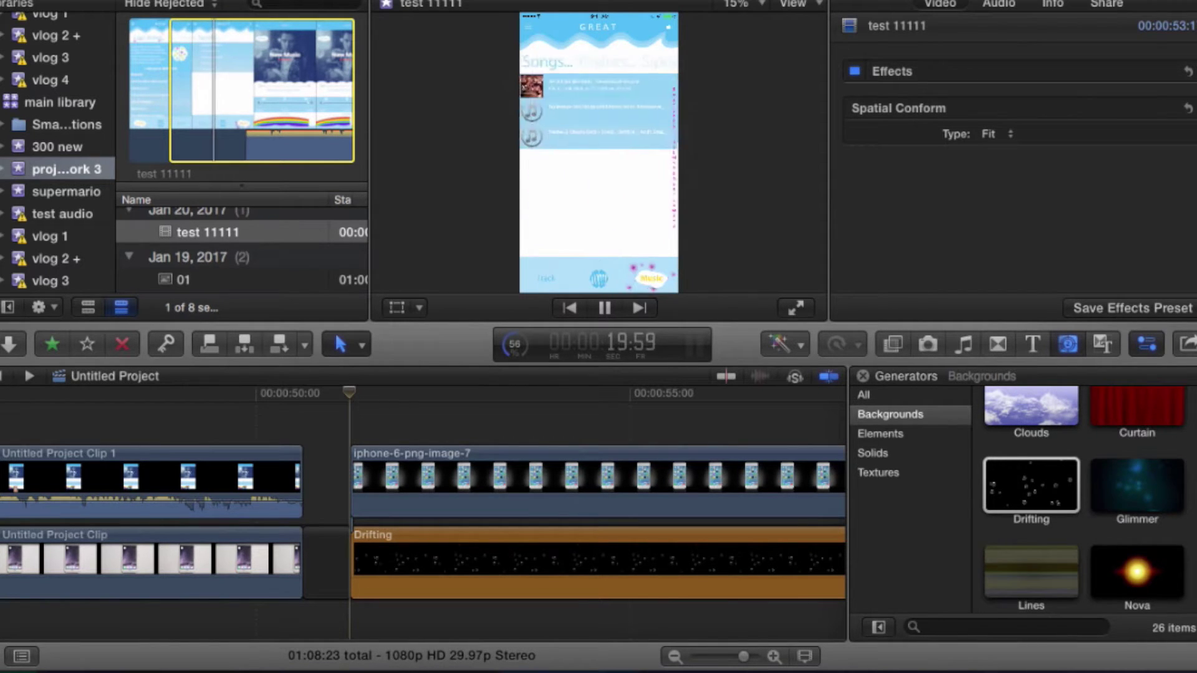
pyautogui.press('space')
pyautogui.press('space')
pyautogui.press('space')
pyautogui.press('o')
# Place the marked test 11111 range above the start of iphone-6-png-image-7 and extend it to the end of that clip.
pyautogui.moveTo(220, 93); pyautogui.dragTo(363, 418)
pyautogui.hscroll(10, 497, 475)
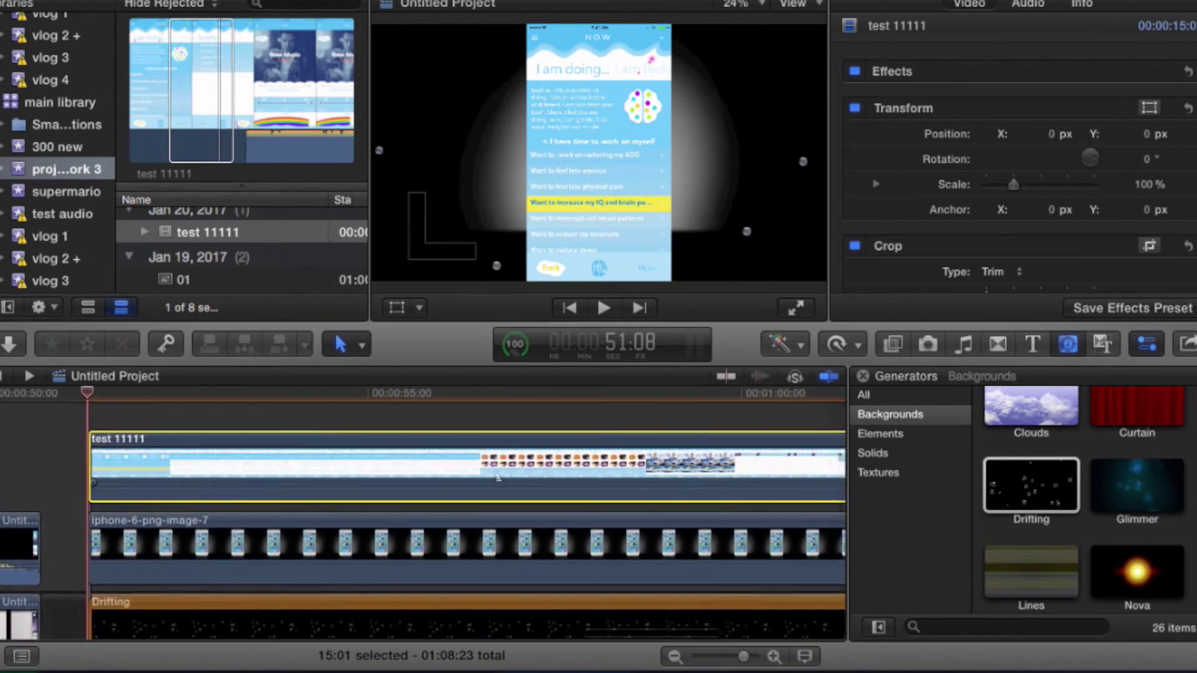
pyautogui.press('super+minus')
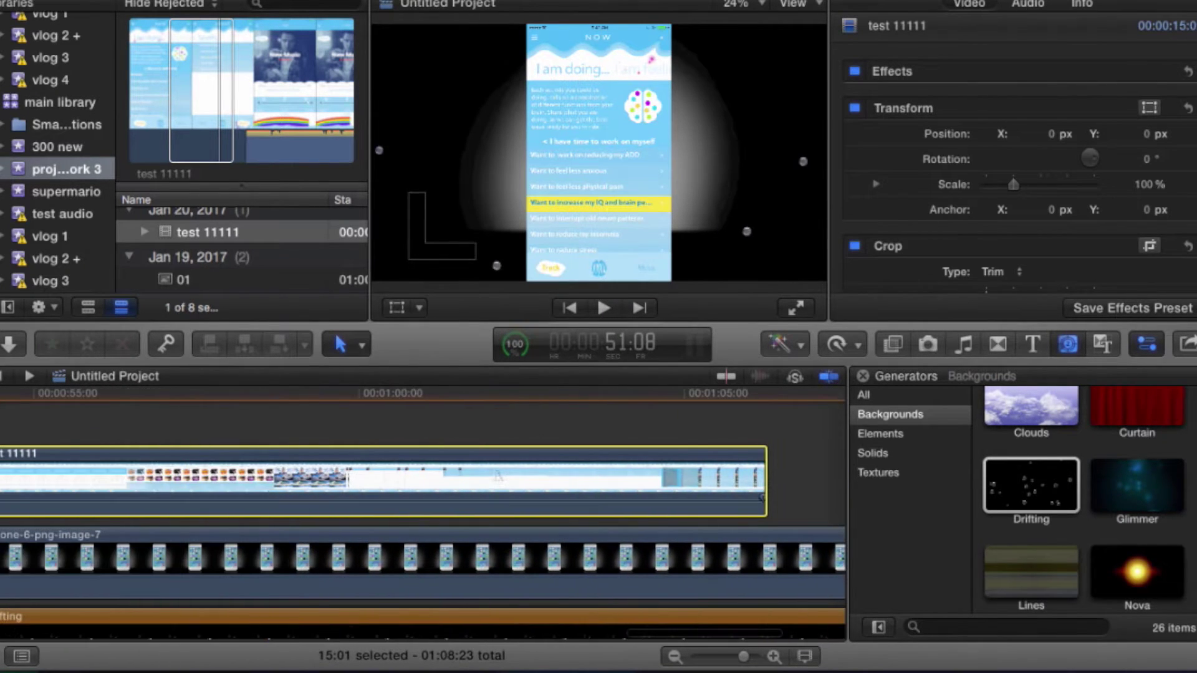
pyautogui.hscroll(5, 506, 471)
pyautogui.moveTo(585, 488); pyautogui.dragTo(700, 487)
pyautogui.hscroll(-3, 436, 487)
# Scale the test 11111 clip down to about 64.29% so it matches the width of the phone's screen.
pyautogui.click(193, 483)
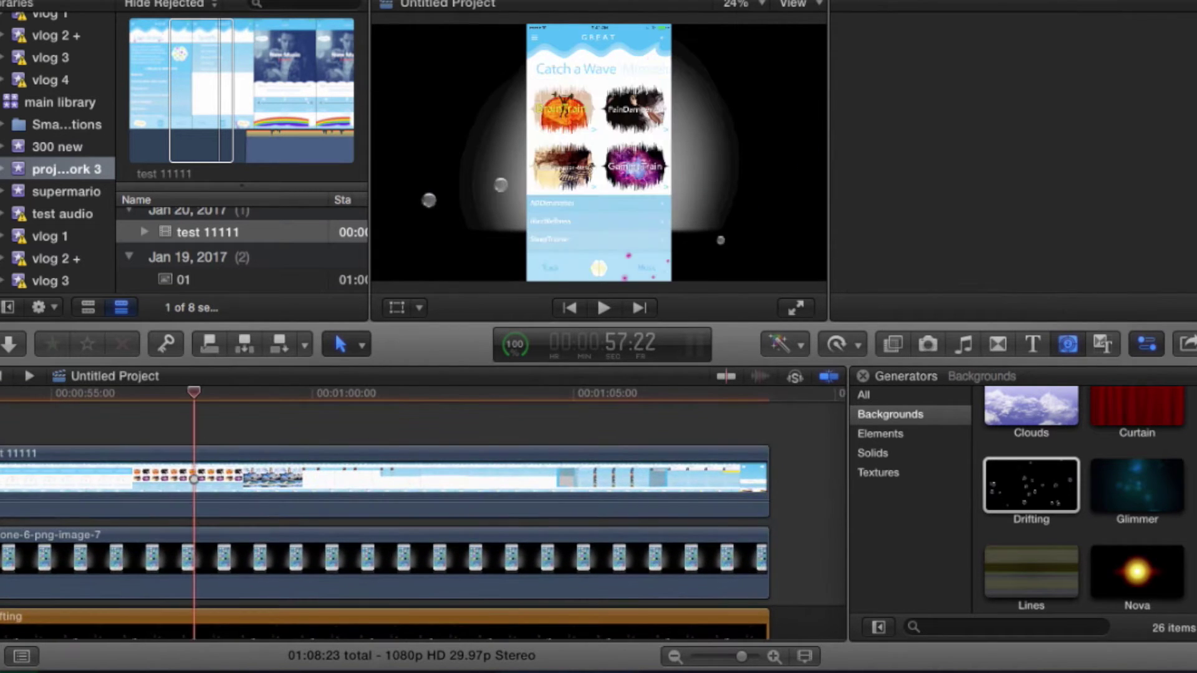
pyautogui.hotkey('shift', 't')
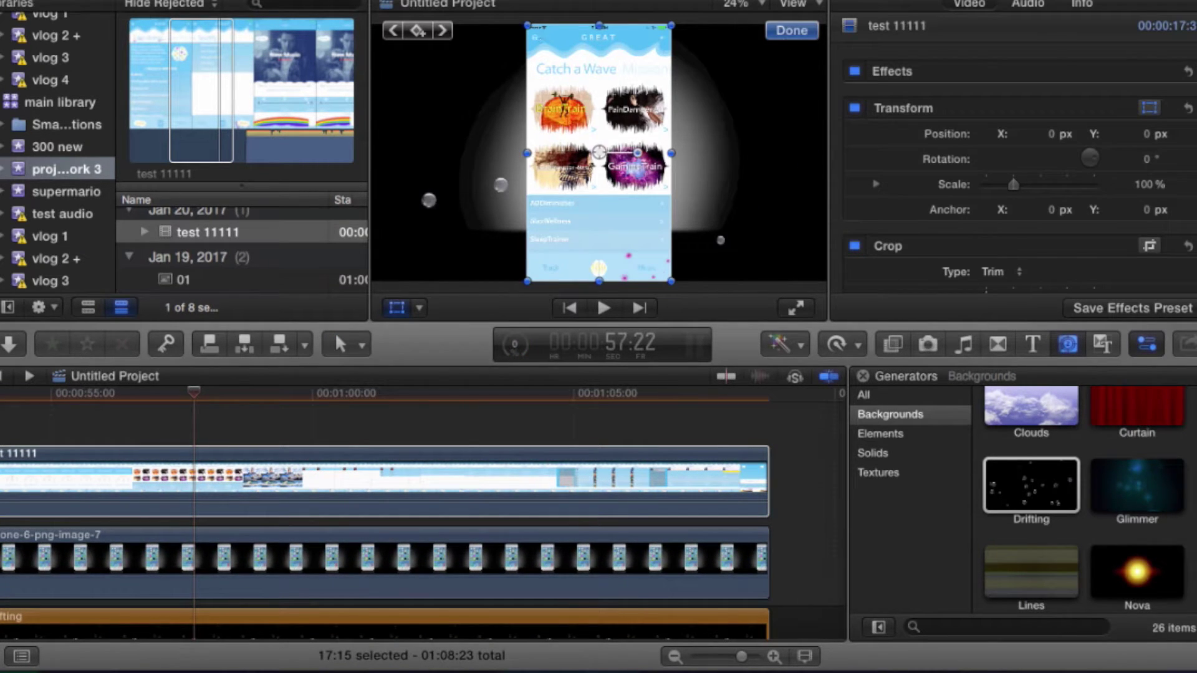
pyautogui.click(743, 4)
pyautogui.click(747, 82)
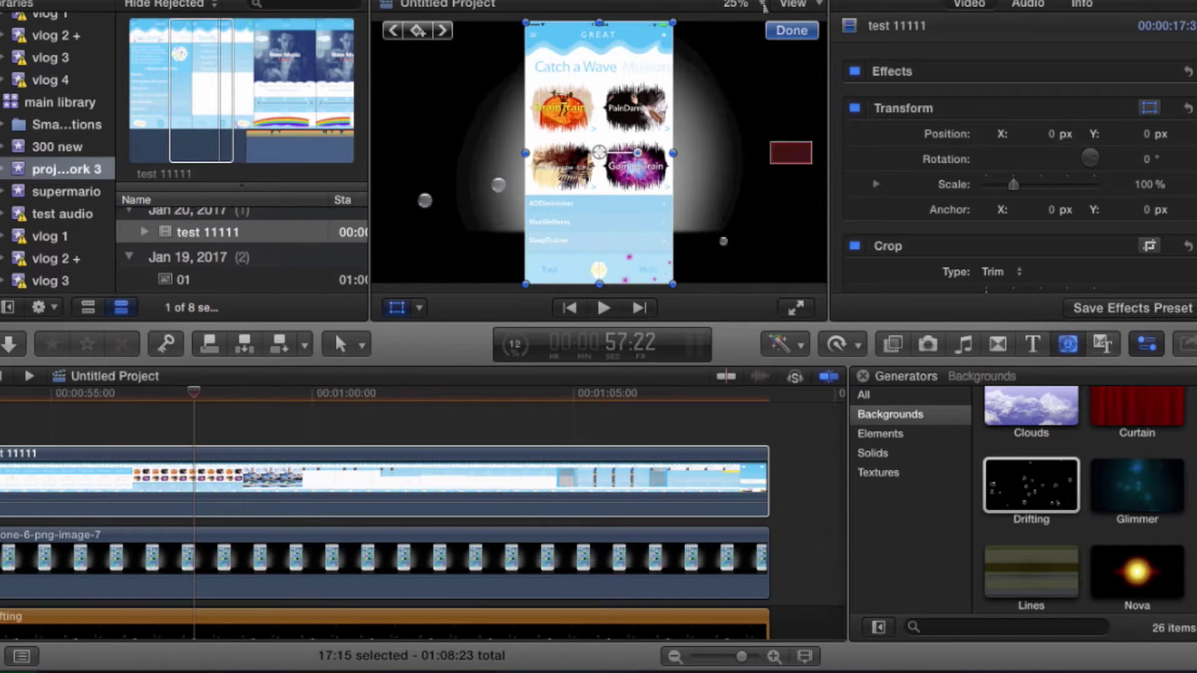
pyautogui.click(741, 4)
pyautogui.click(747, 112)
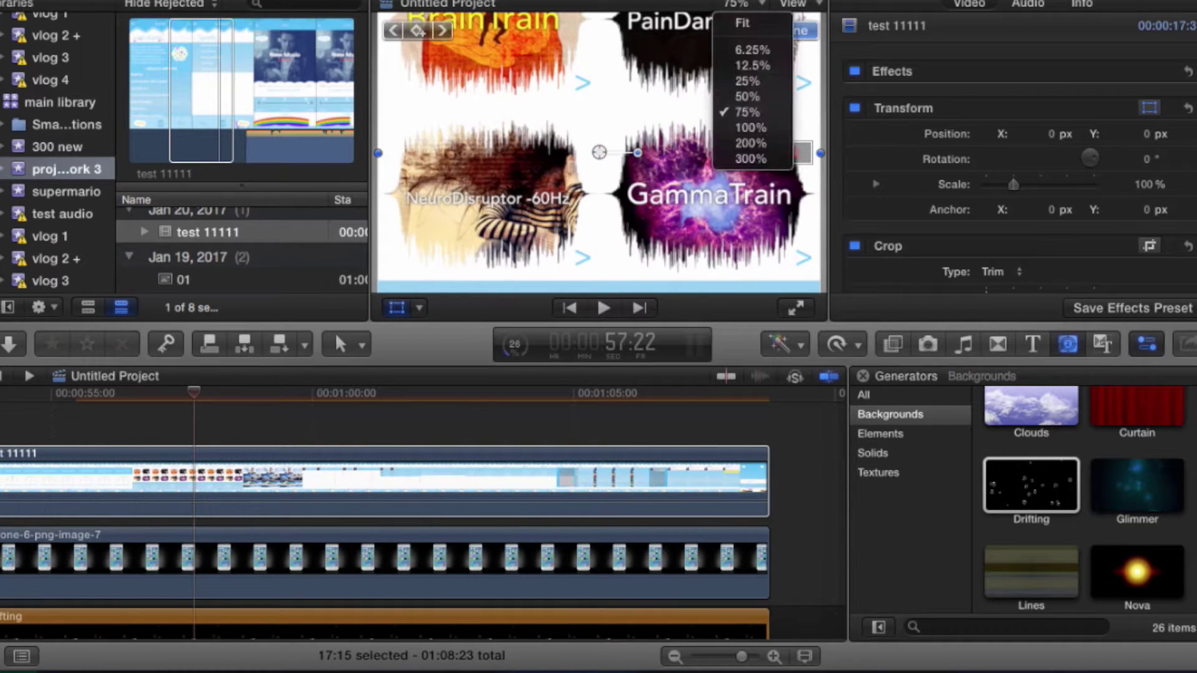
pyautogui.click(747, 96)
pyautogui.scroll(3, 598, 152)
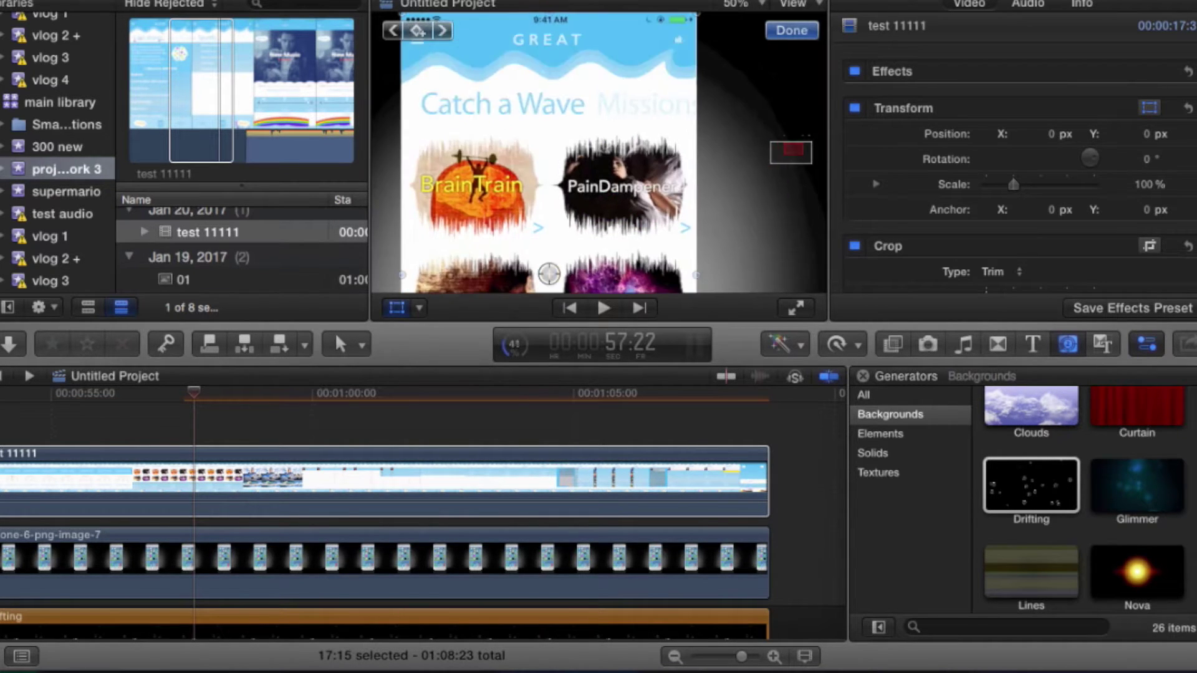
pyautogui.hscroll(2, 599, 153)
pyautogui.hscroll(-2, 598, 153)
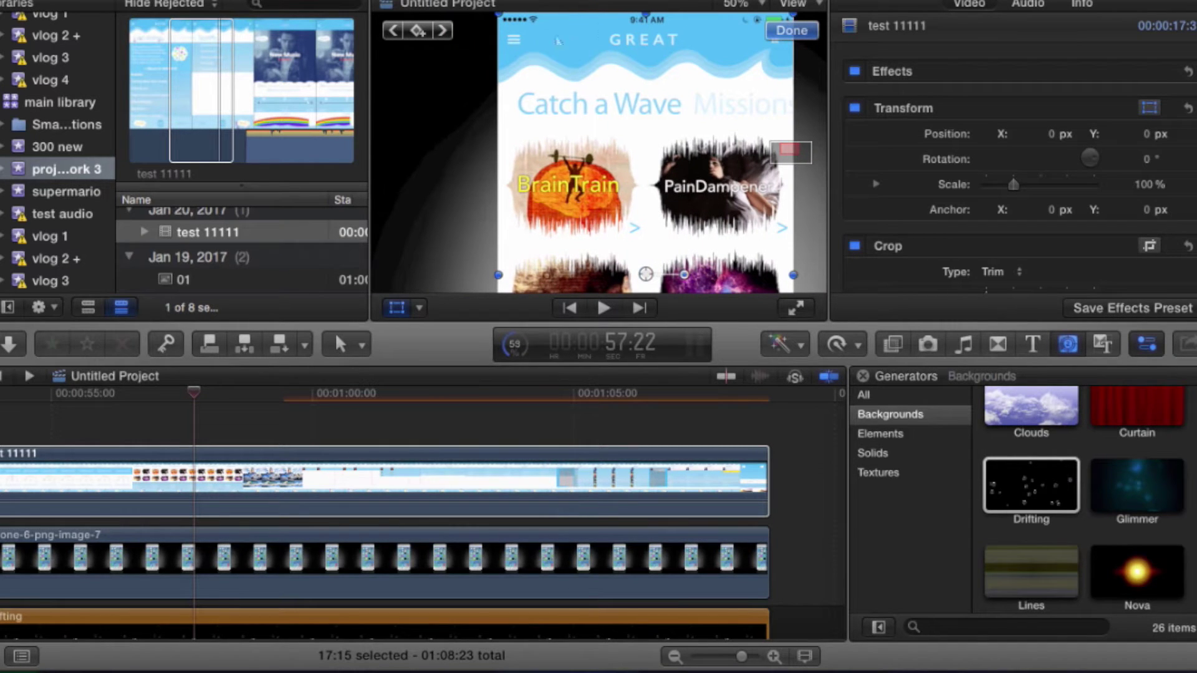
pyautogui.moveTo(498, 14); pyautogui.dragTo(548, 102)
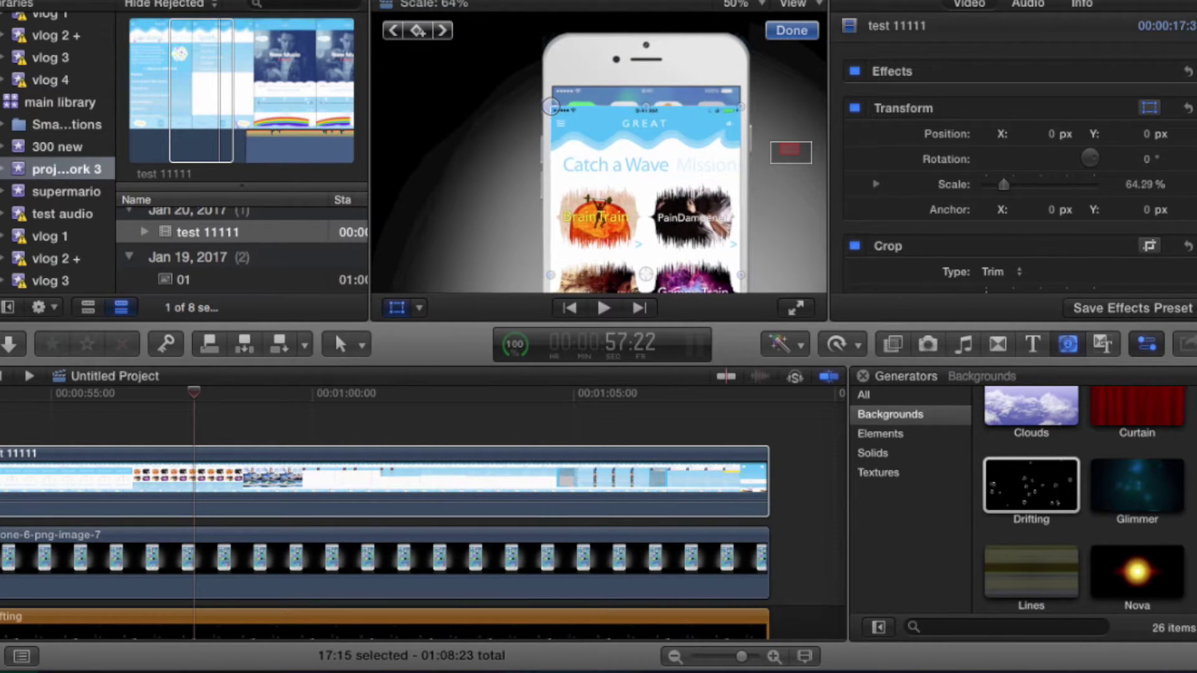
pyautogui.moveTo(551, 106); pyautogui.dragTo(550, 106)
# Move the test 11111 clip onto the phone's screen at about X 1.9 px, Y 43.5 px, and finish the transform.
pyautogui.moveTo(614, 179); pyautogui.dragTo(615, 162)
pyautogui.moveTo(615, 163); pyautogui.dragTo(615, 160)
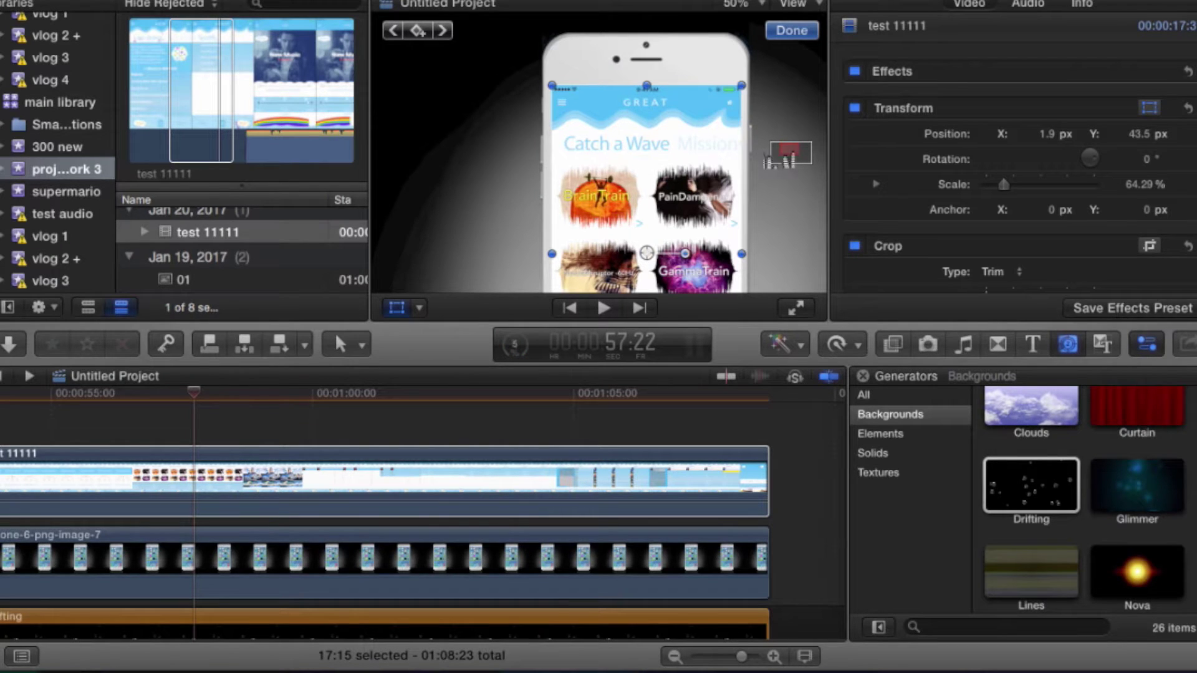
pyautogui.moveTo(789, 150); pyautogui.dragTo(790, 157)
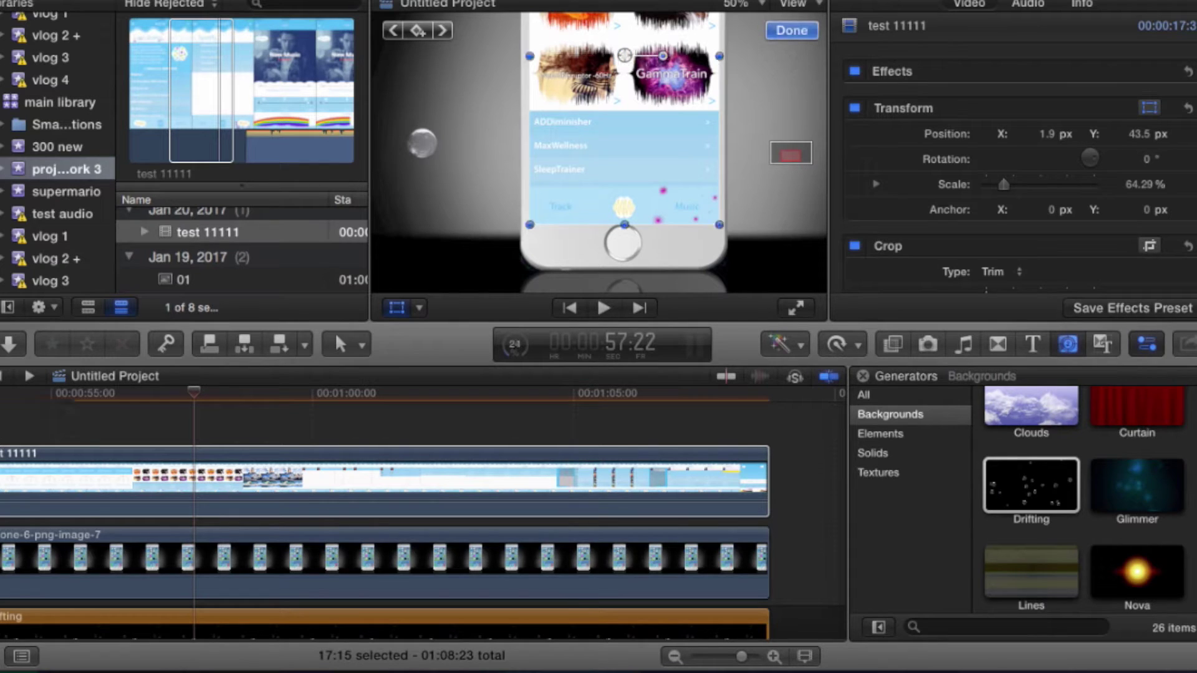
pyautogui.press('a')
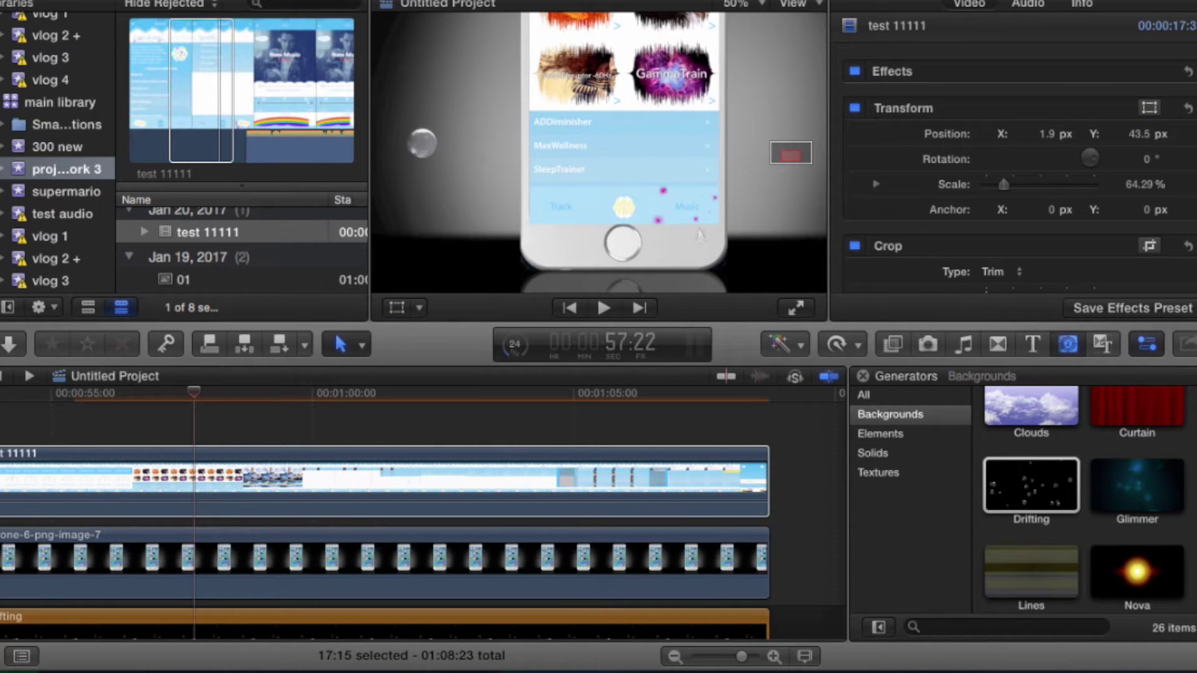
pyautogui.click(745, 4)
pyautogui.click(750, 20)
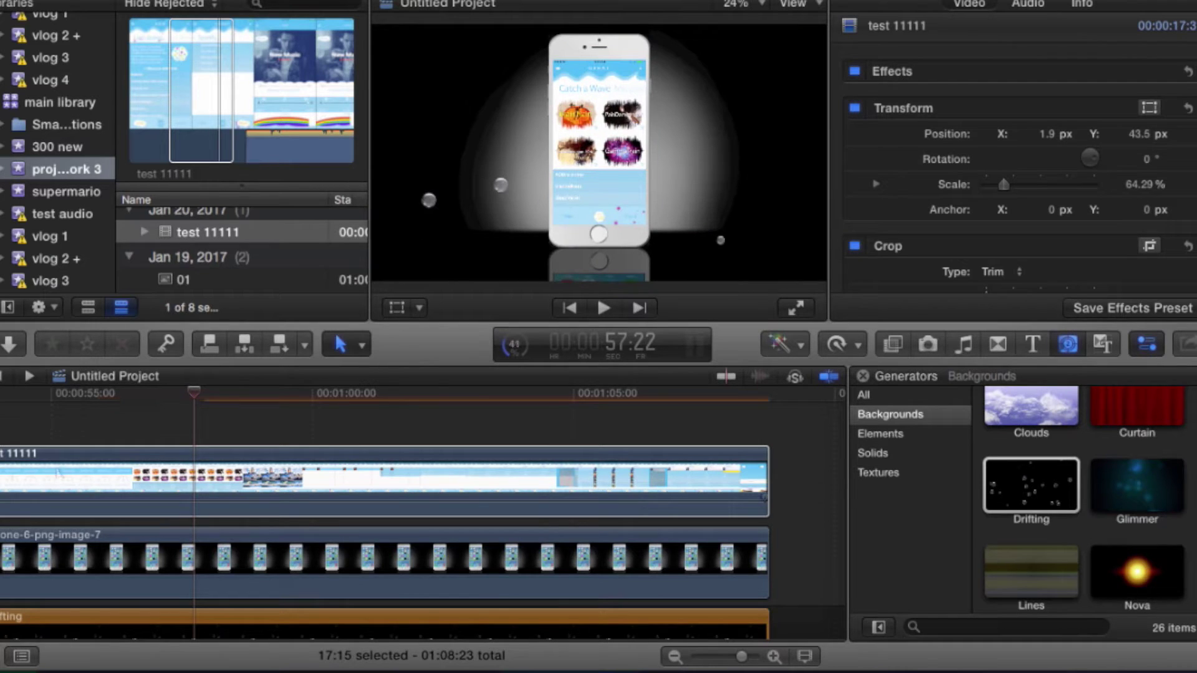
# Play the scene from about 55 seconds to check the app recording inside the phone.
pyautogui.click(63, 446)
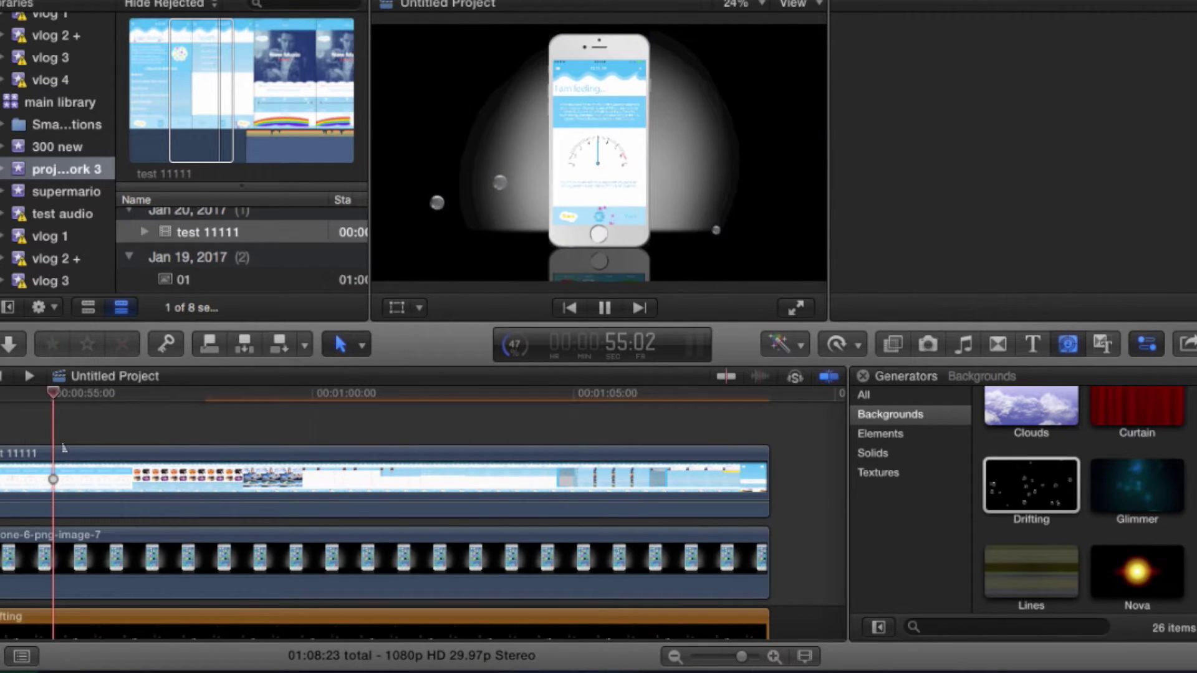
pyautogui.press('space')
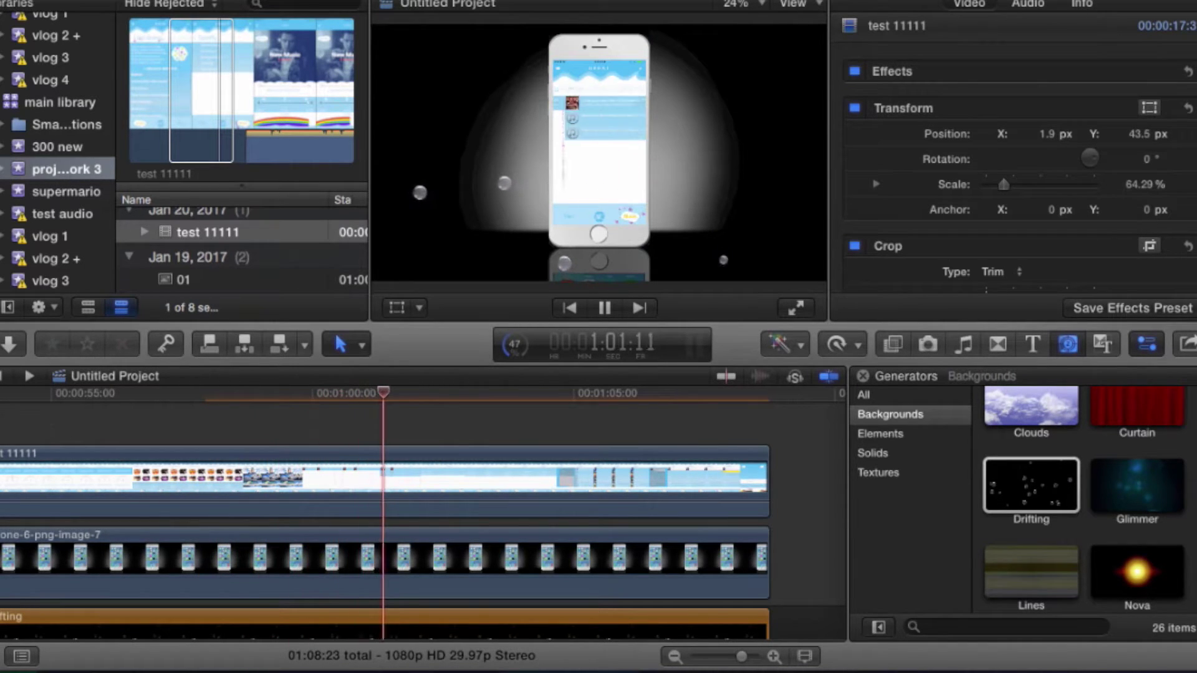
pyautogui.press('space')
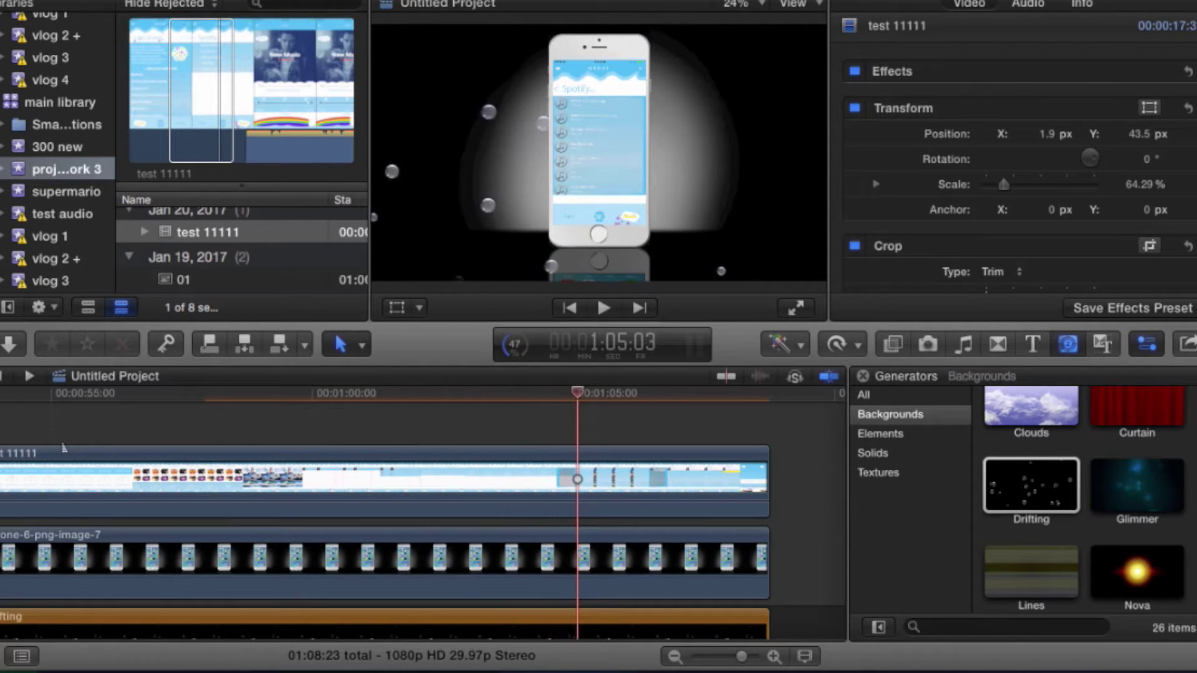
# Connect the pointing hand image 01 above the start of the test 11111 clip.
pyautogui.hscroll(-8, 94, 451)
pyautogui.click(325, 425)
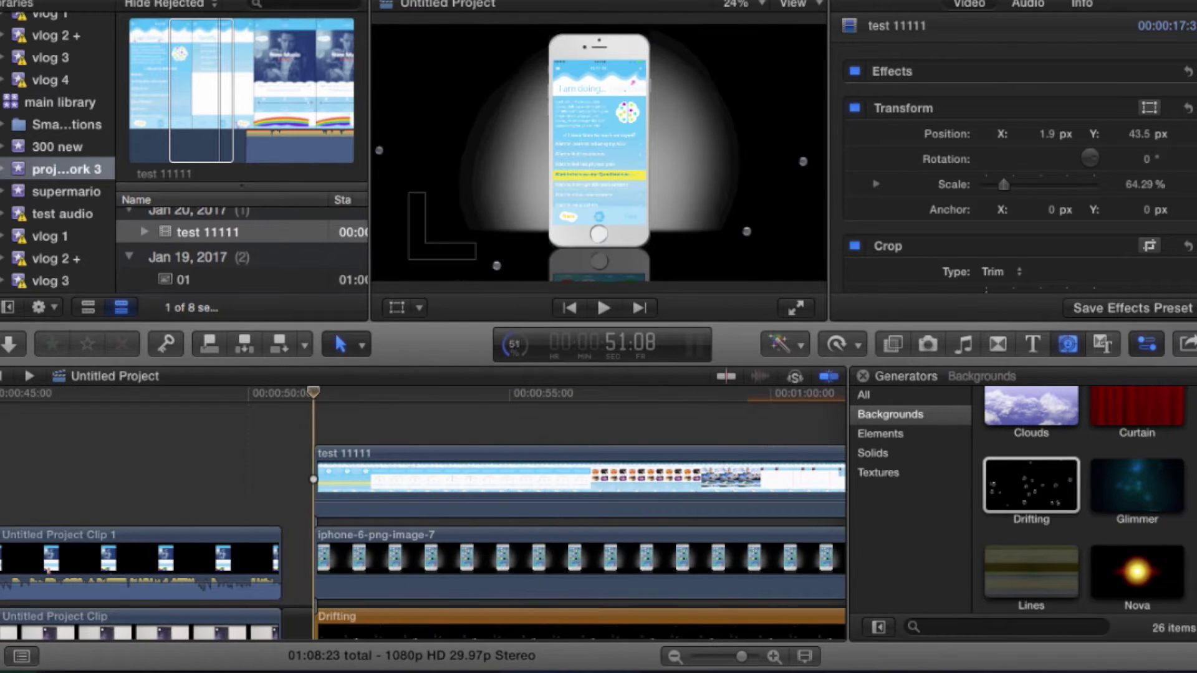
pyautogui.hscroll(2, 332, 432)
pyautogui.scroll(-4, 256, 276)
pyautogui.scroll(5, 256, 276)
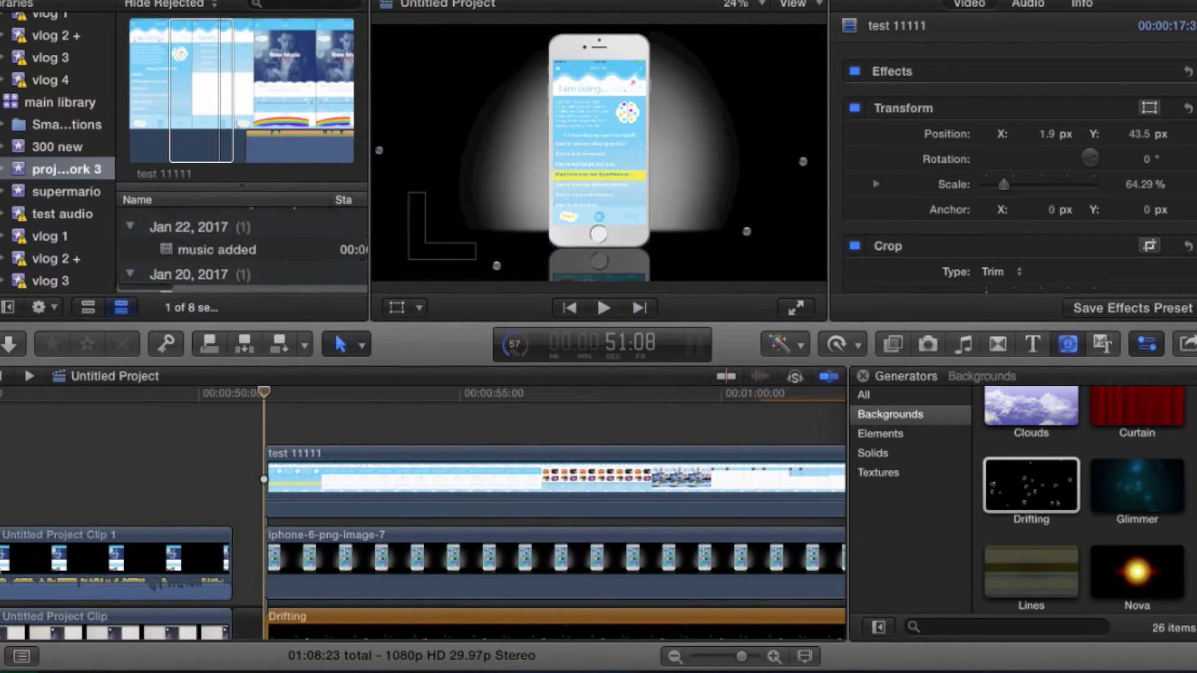
pyautogui.scroll(-6, 256, 276)
pyautogui.click(185, 233)
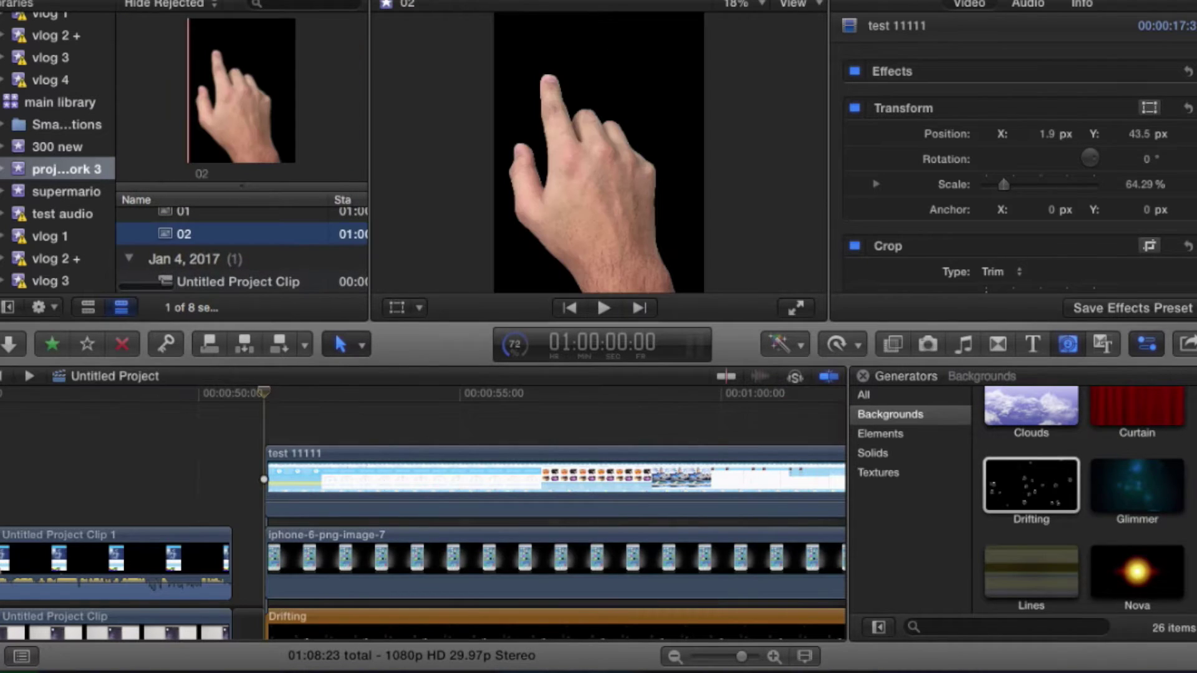
pyautogui.click(184, 214)
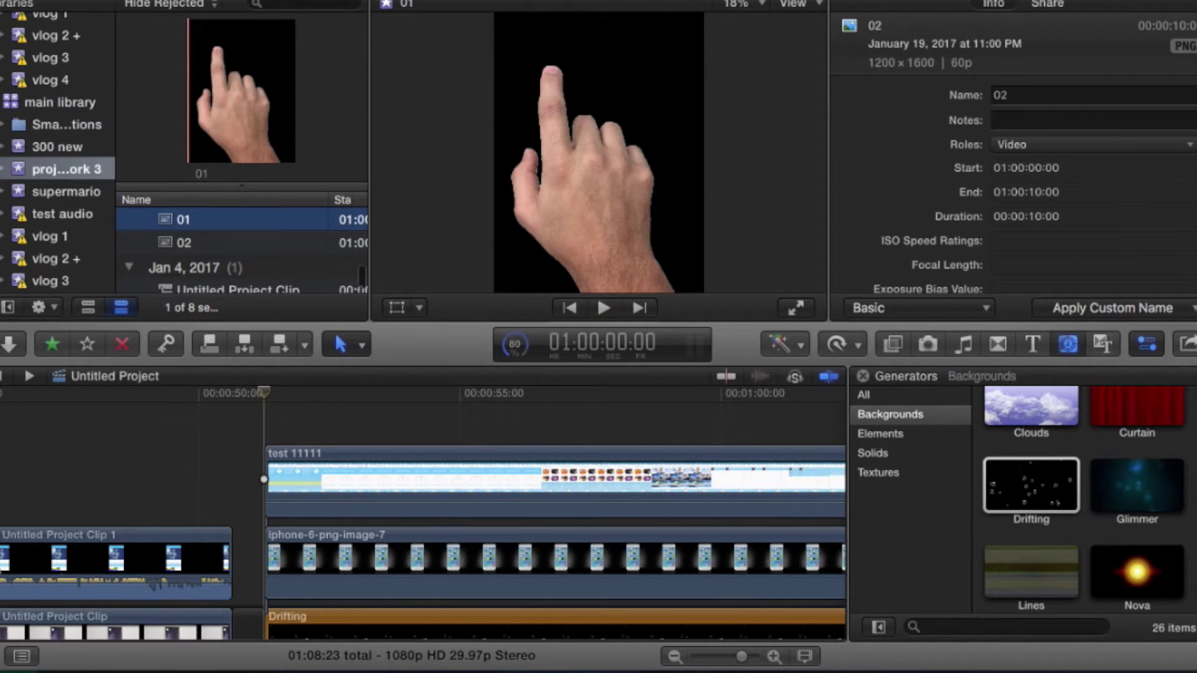
pyautogui.press('q')
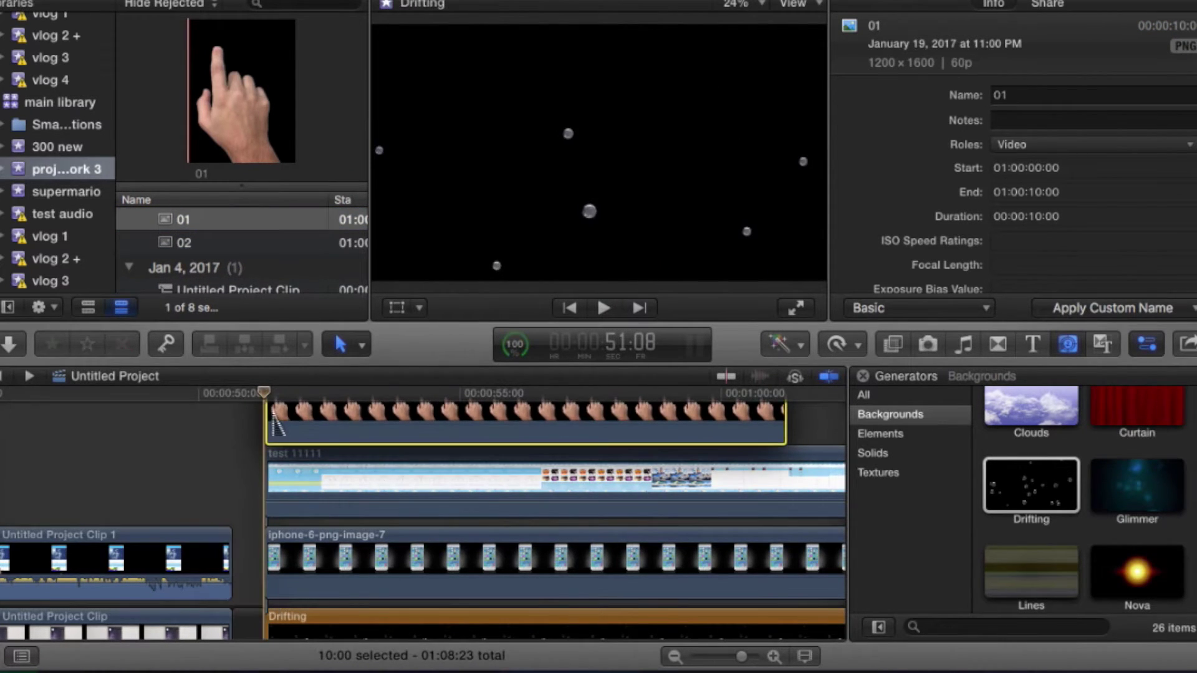
# Extend the hand image 01 to the end of the test 11111 clip.
pyautogui.scroll(3, 501, 520)
pyautogui.hscroll(8, 502, 520)
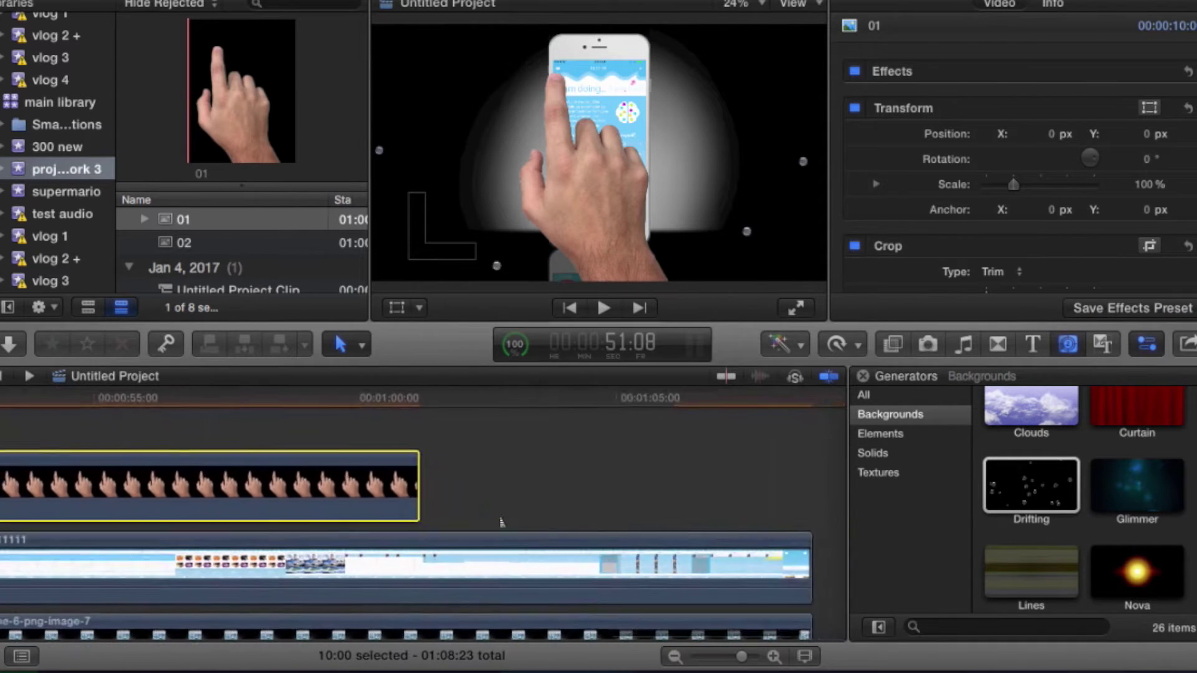
pyautogui.scroll(-1, 501, 521)
pyautogui.moveTo(203, 491); pyautogui.dragTo(419, 491)
pyautogui.hscroll(-6, 194, 518)
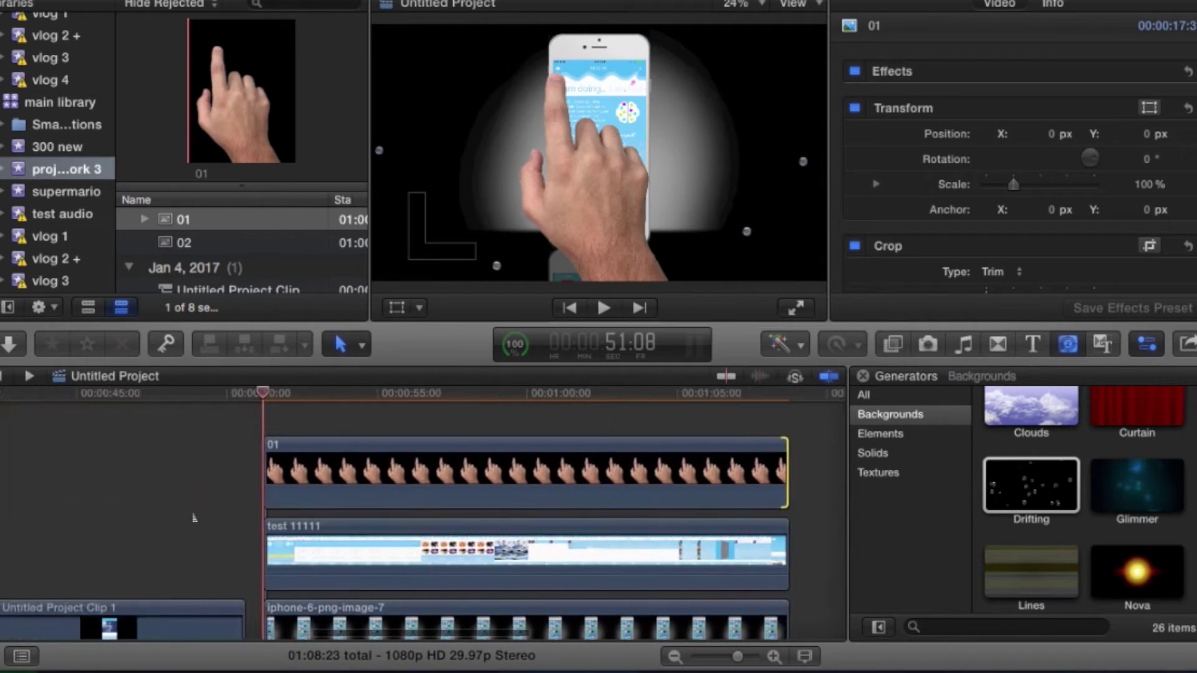
pyautogui.press('b')
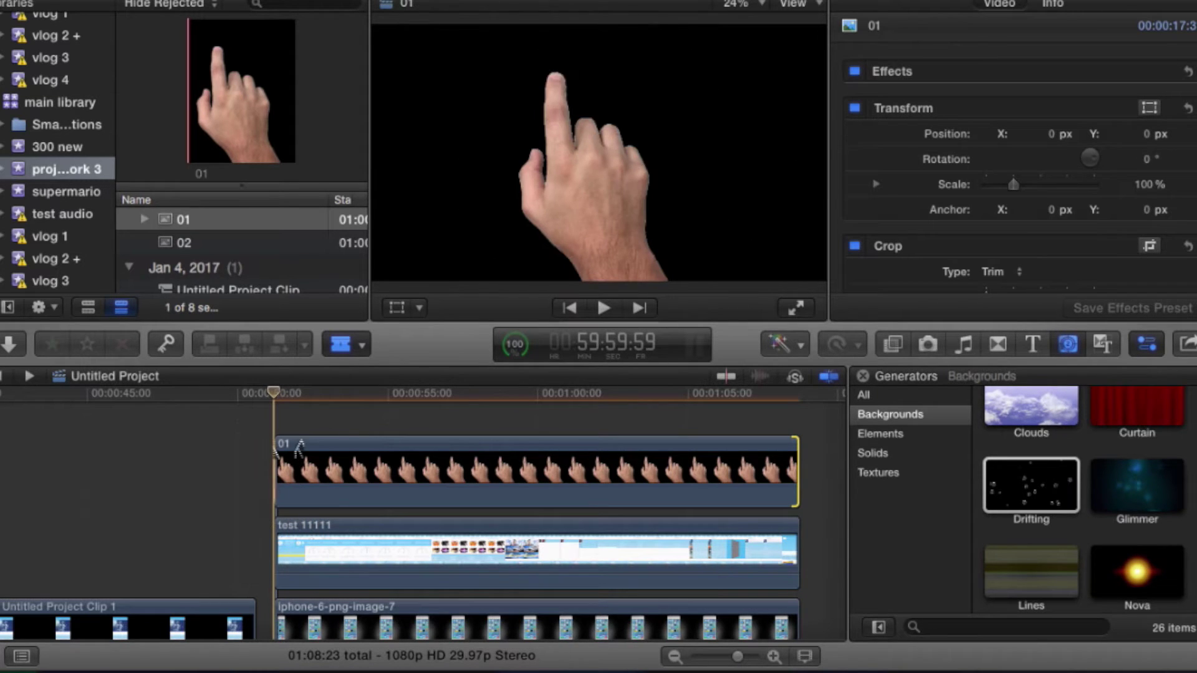
pyautogui.hscroll(2, 300, 445)
pyautogui.scroll(-3, 300, 446)
pyautogui.scroll(3, 300, 446)
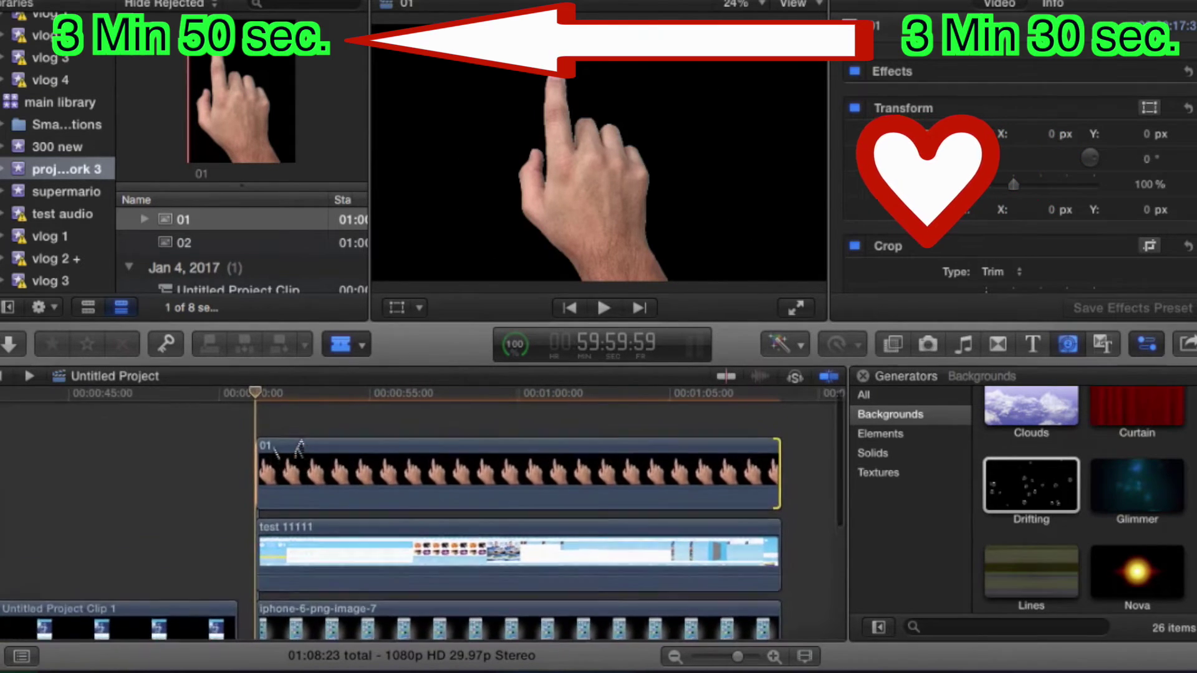
pyautogui.scroll(1, 300, 446)
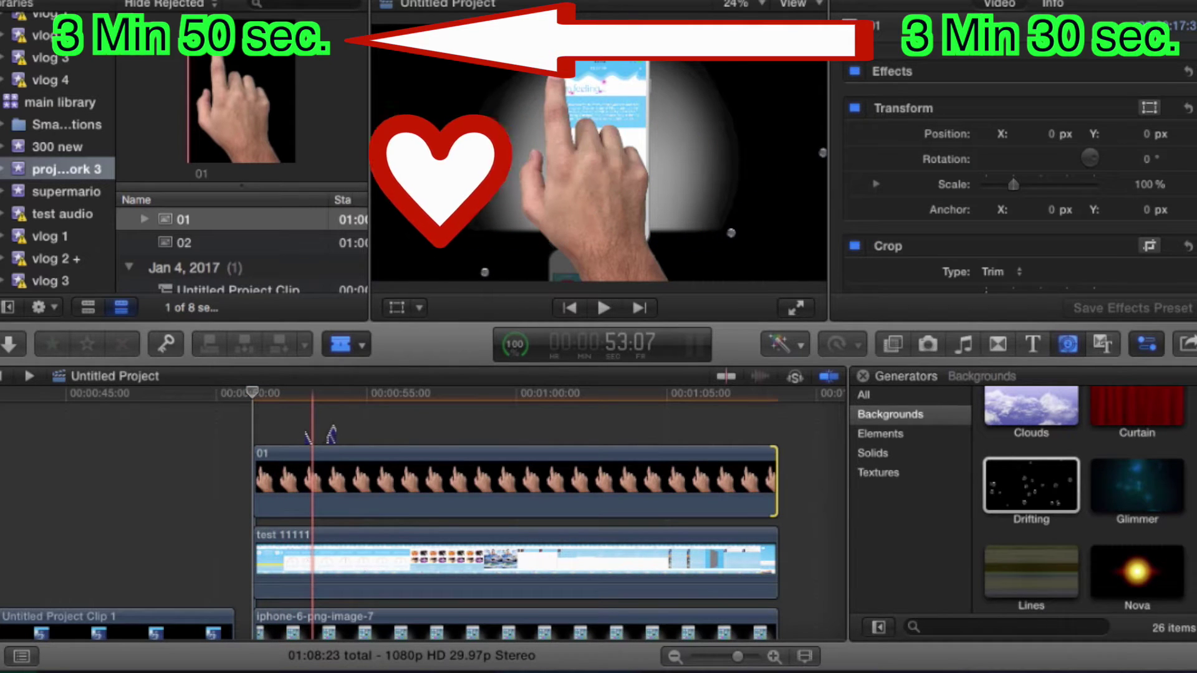
pyautogui.press('a')
# Add a transform keyframe to hand image 01 at 51:08 and move the hand below the frame, to about X 76.2 px, Y -875.2 px.
pyautogui.click(321, 465)
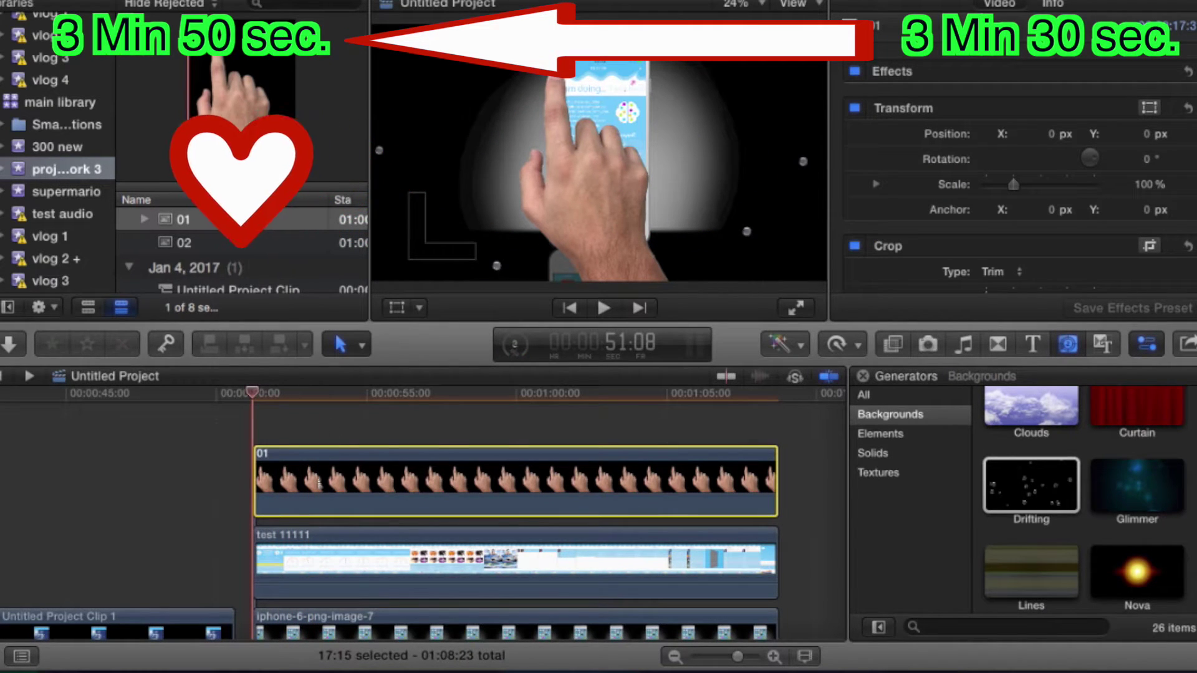
pyautogui.click(397, 307)
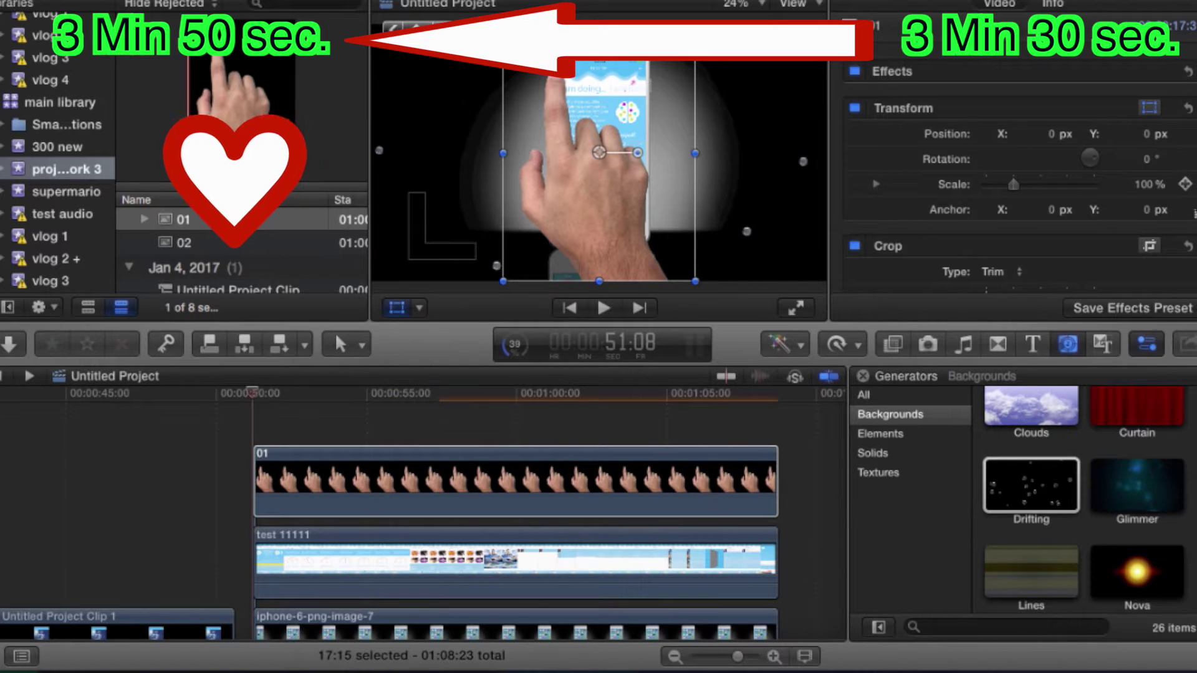
pyautogui.scroll(-5, 1194, 199)
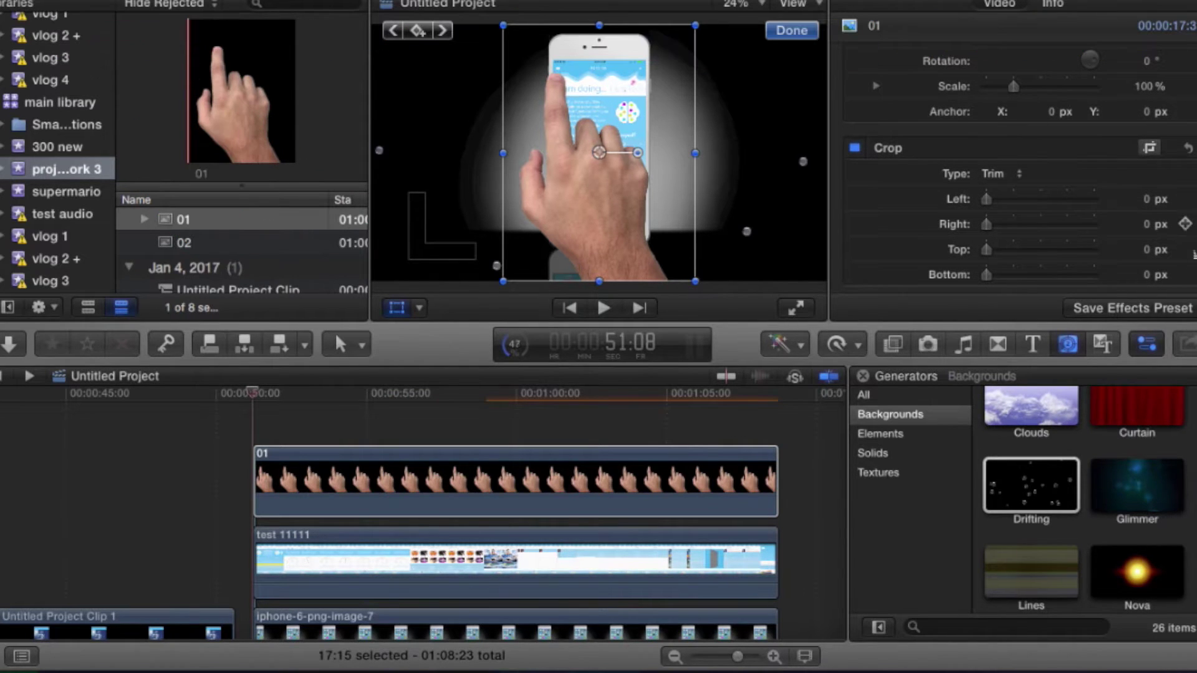
pyautogui.scroll(-3, 1192, 250)
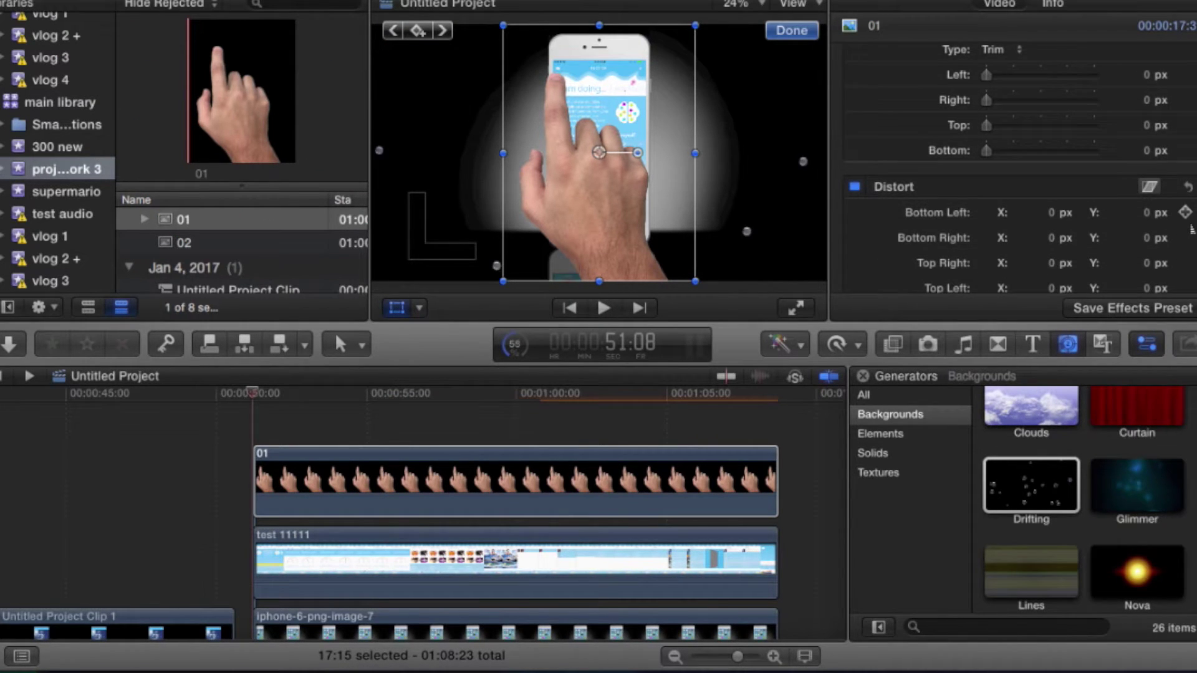
pyautogui.scroll(-5, 1191, 230)
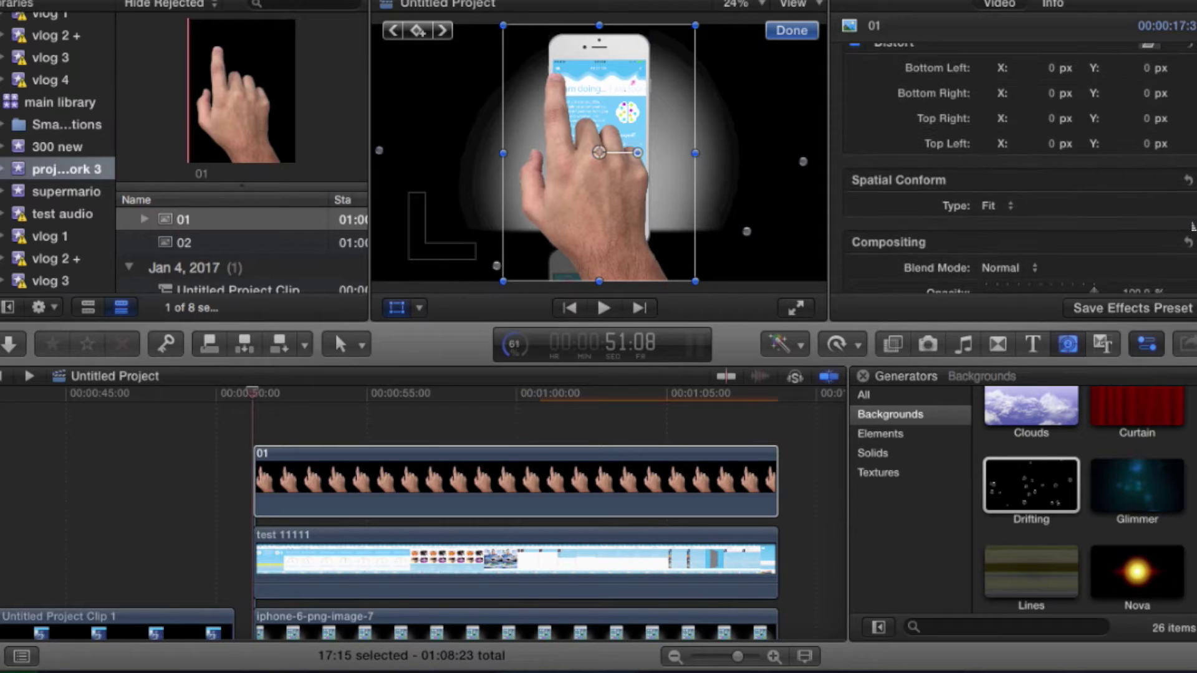
pyautogui.scroll(-2, 1192, 249)
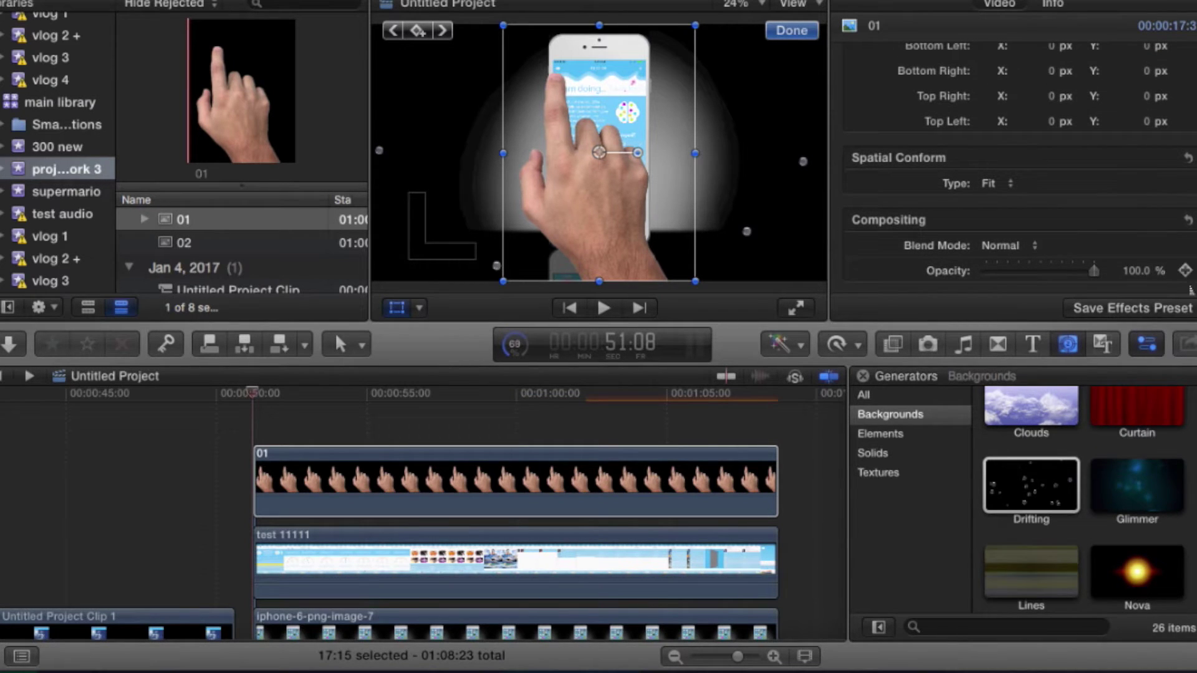
pyautogui.scroll(6, 1192, 290)
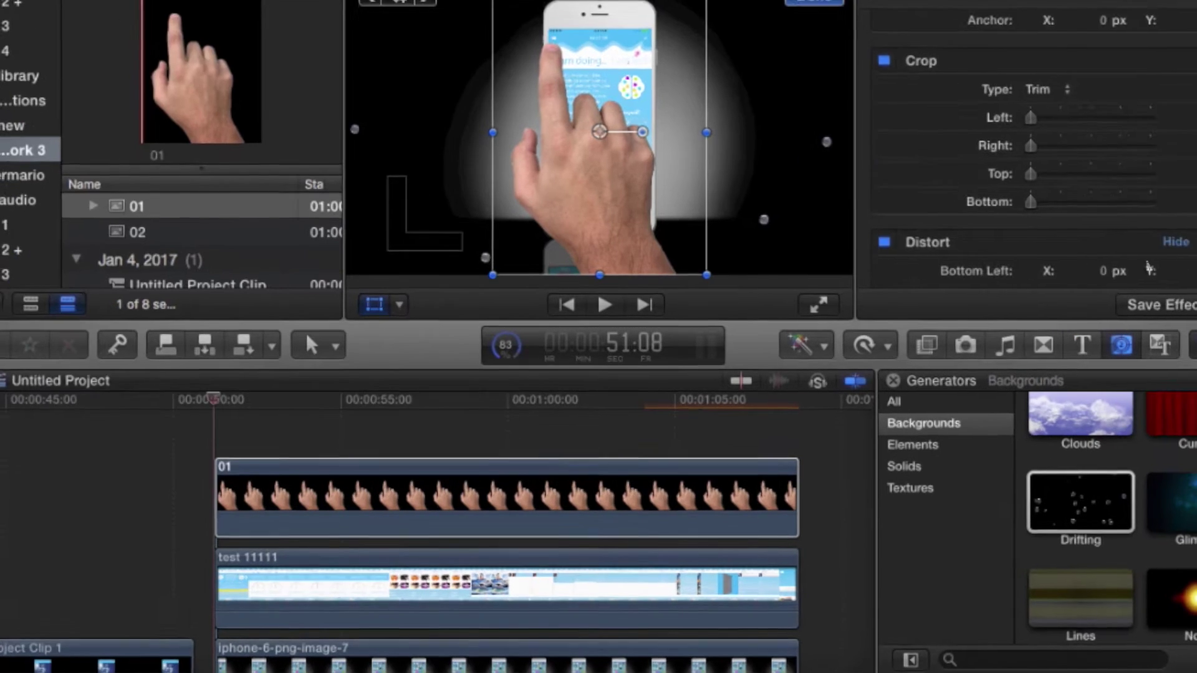
pyautogui.scroll(6, 1092, 273)
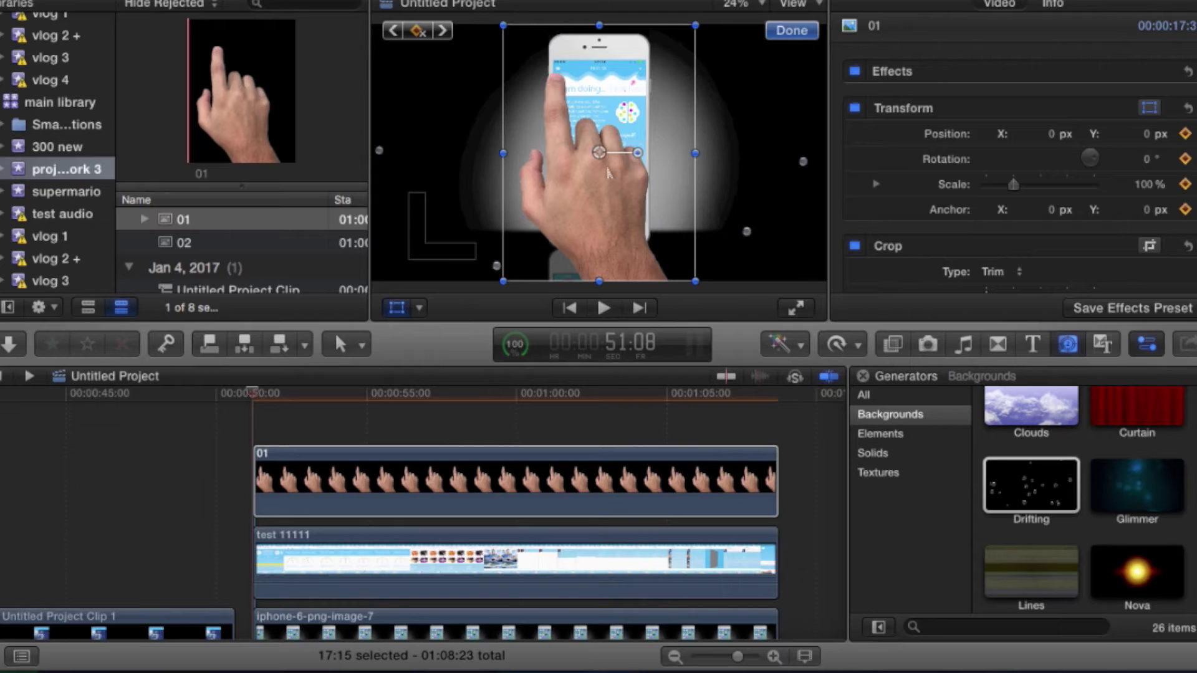
pyautogui.moveTo(609, 174); pyautogui.dragTo(627, 380)
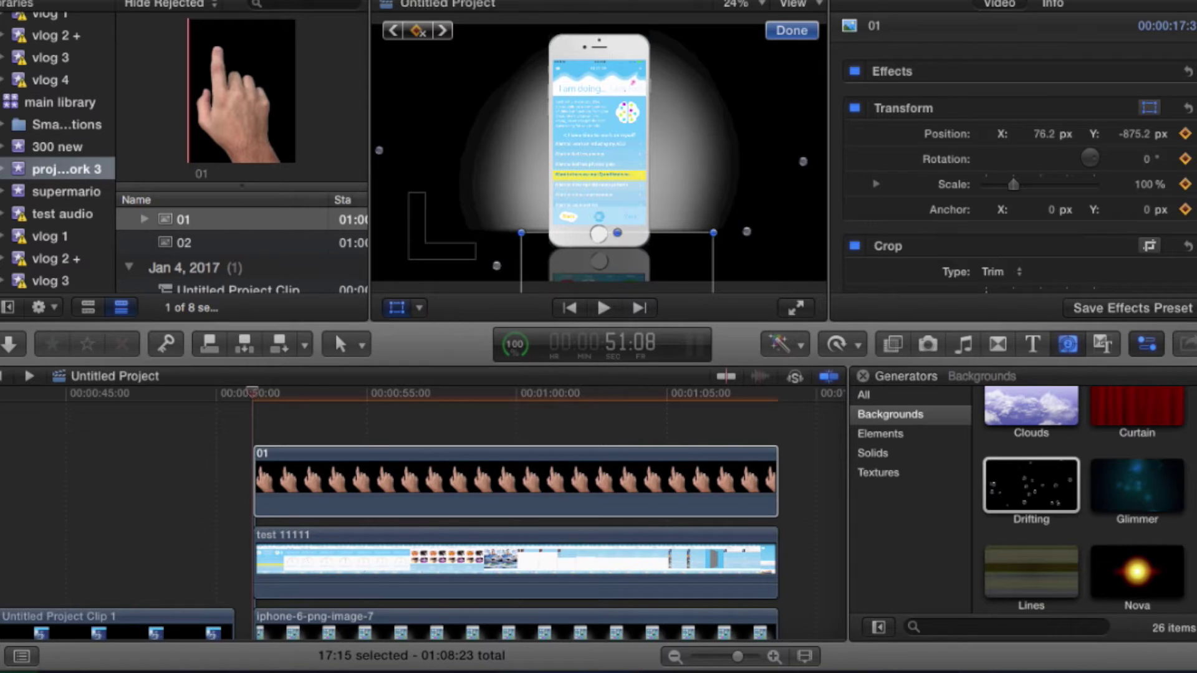
pyautogui.click(791, 31)
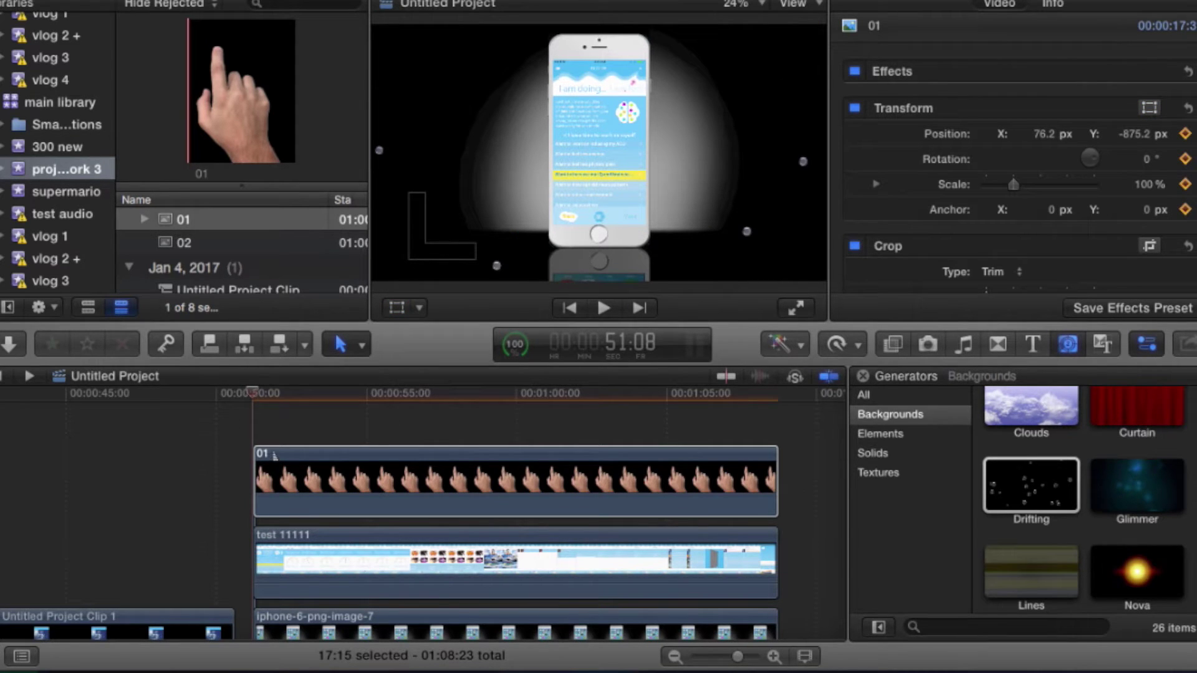
pyautogui.click(396, 307)
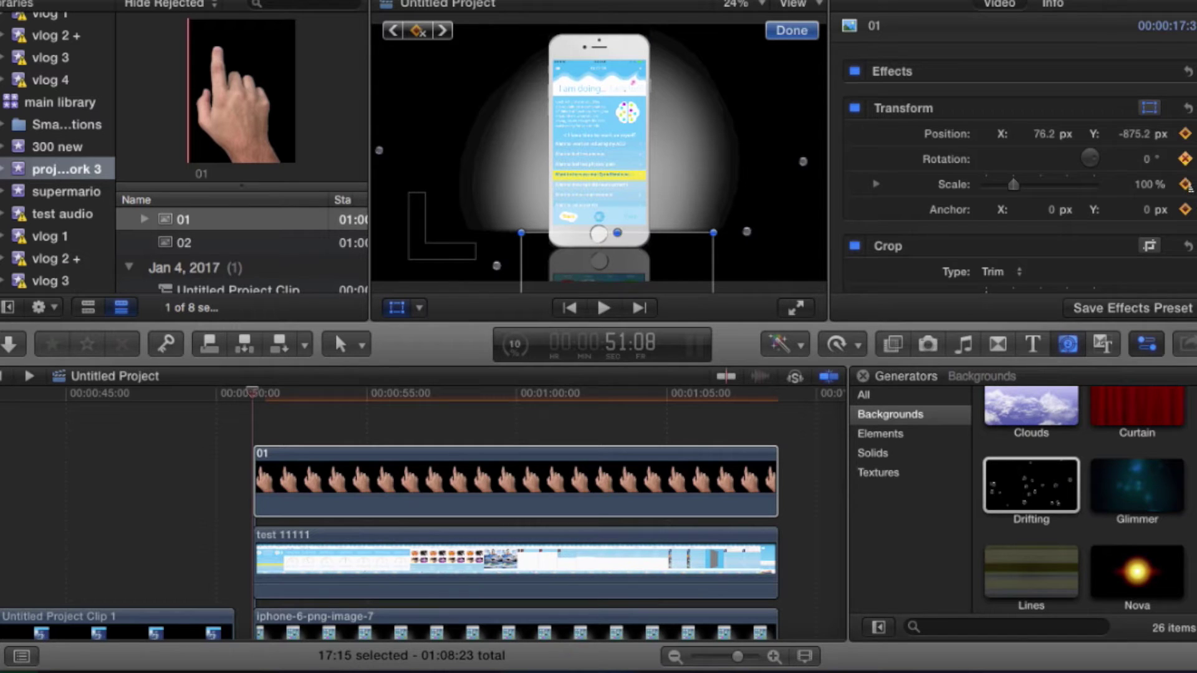
pyautogui.scroll(-5, 1192, 231)
pyautogui.scroll(5, 1192, 234)
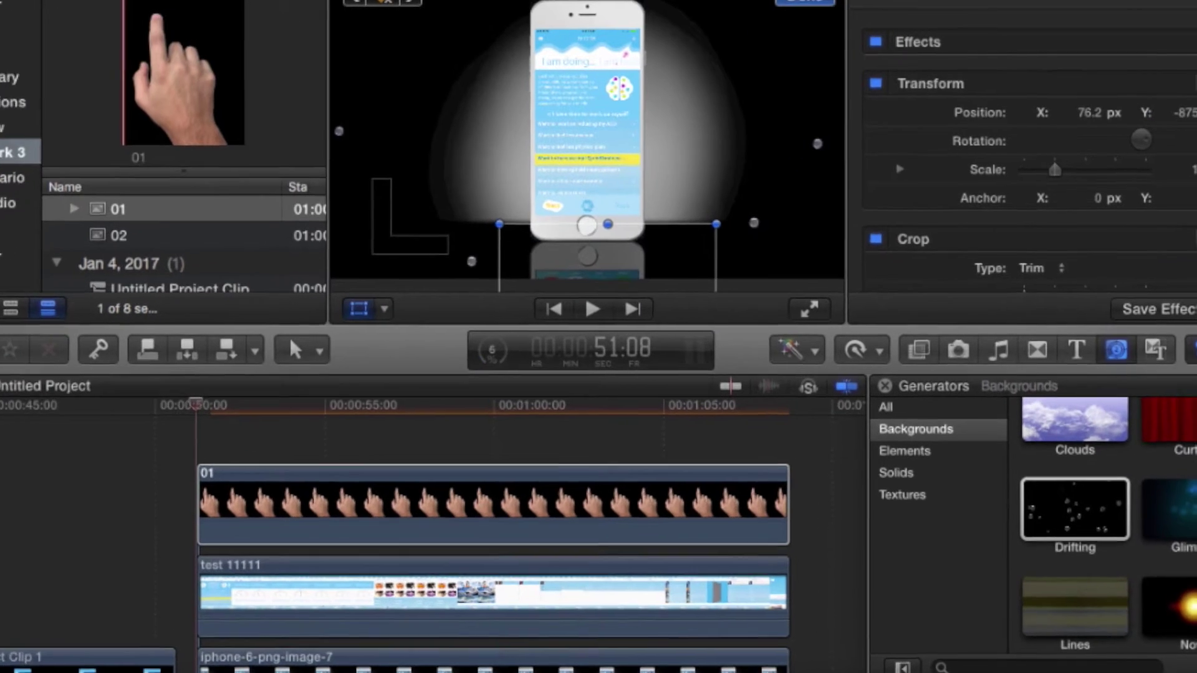
pyautogui.scroll(-5, 1168, 405)
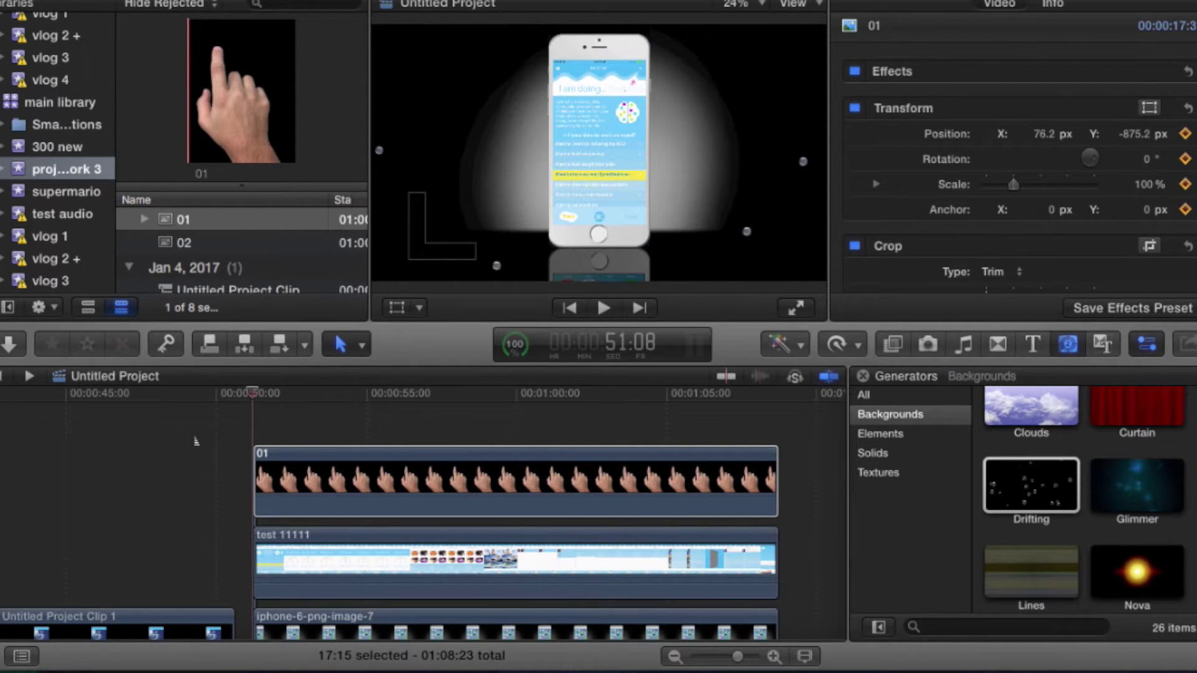
pyautogui.press('super+equal')
pyautogui.press('super+equal')
pyautogui.press('super+equal')
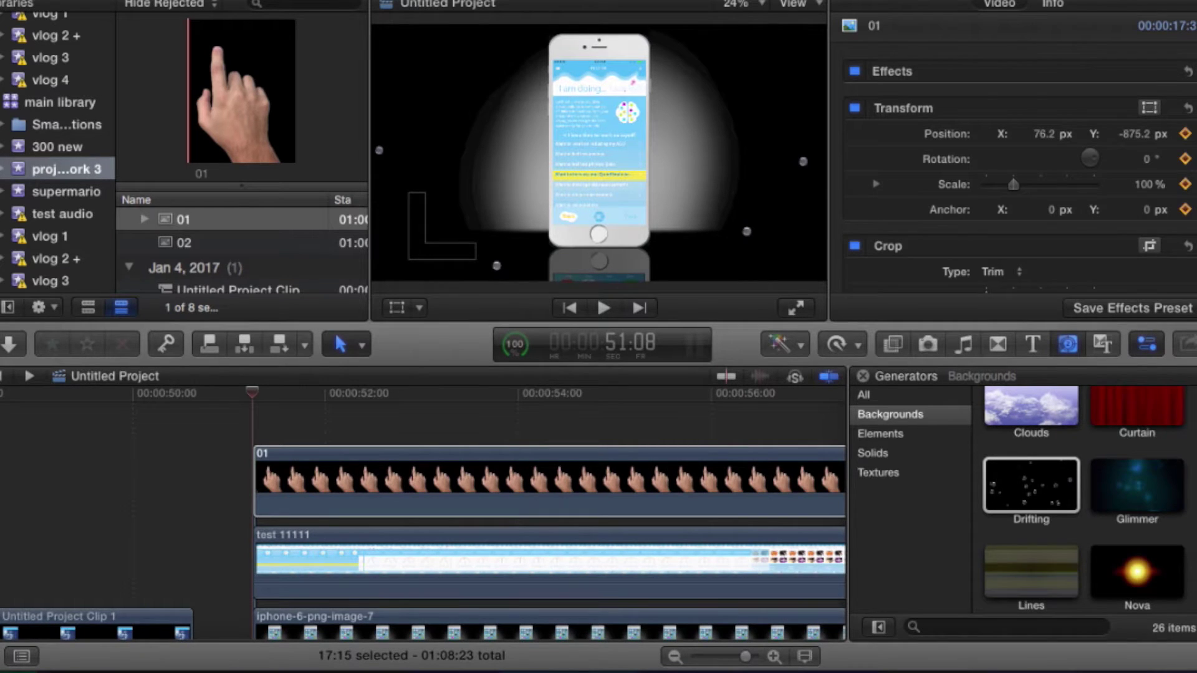
# Redo the hand's starting transform keyframe at 51:08, moving the image down out of view to about X 76.2 px, Y -875.2 px.
pyautogui.press('super+minus')
pyautogui.press('super+minus')
pyautogui.hotkey('shift', 't')
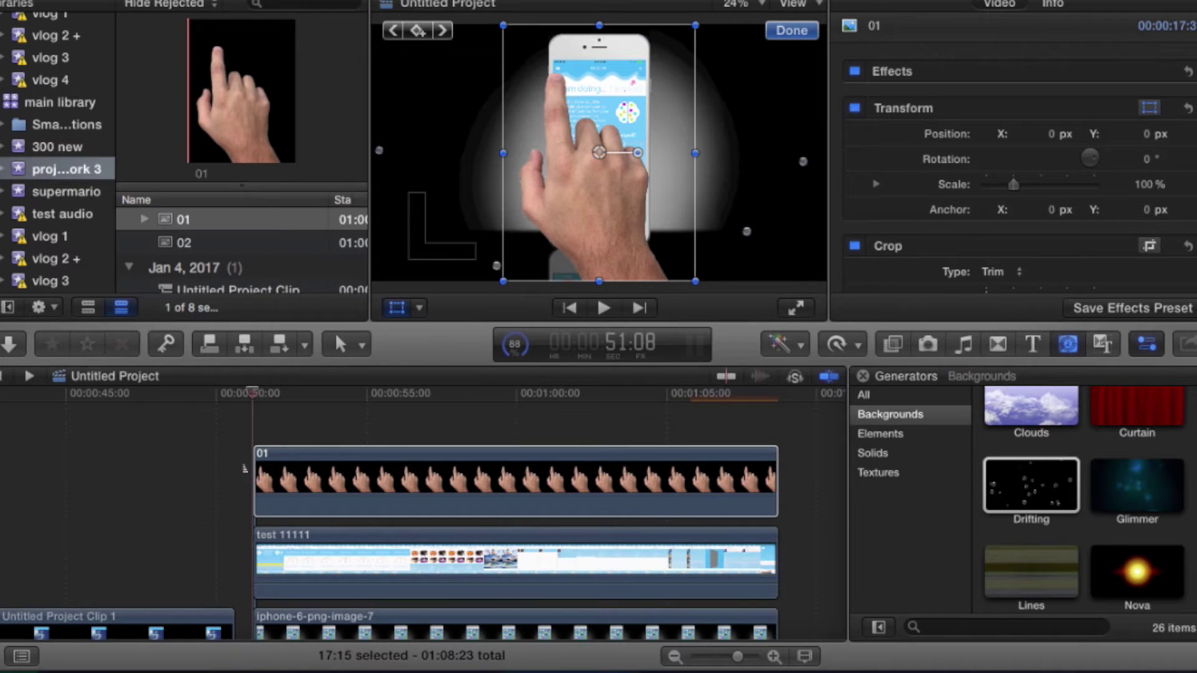
pyautogui.click(419, 30)
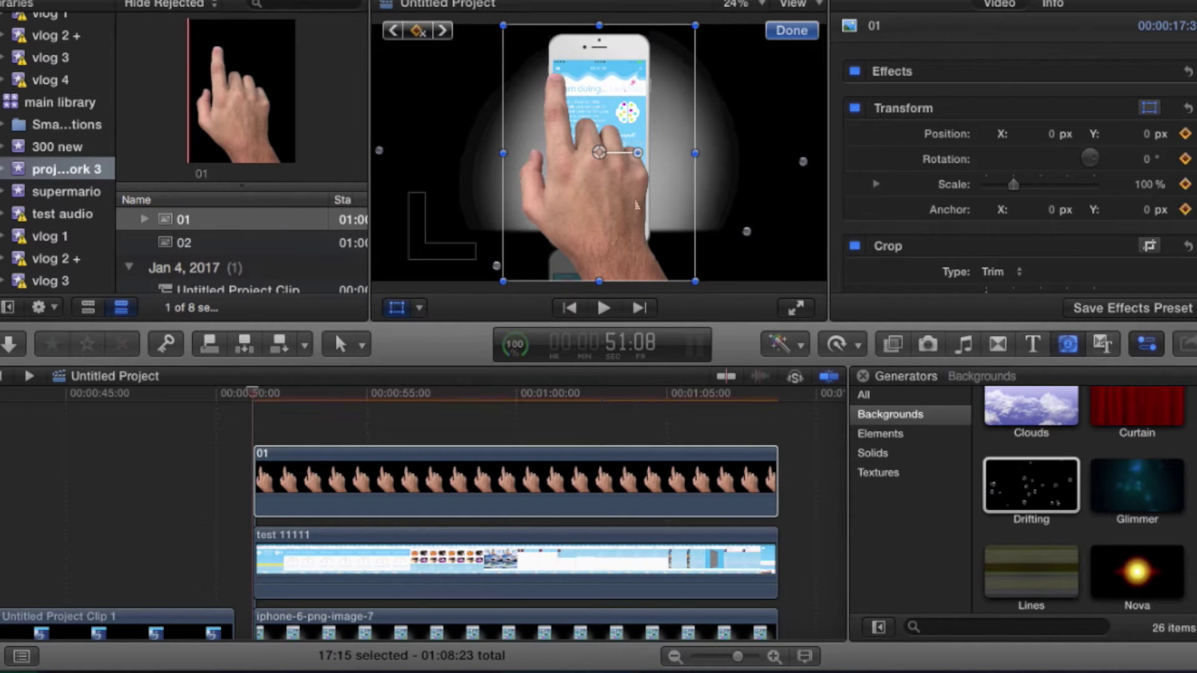
pyautogui.moveTo(607, 174); pyautogui.dragTo(626, 379)
pyautogui.click(792, 32)
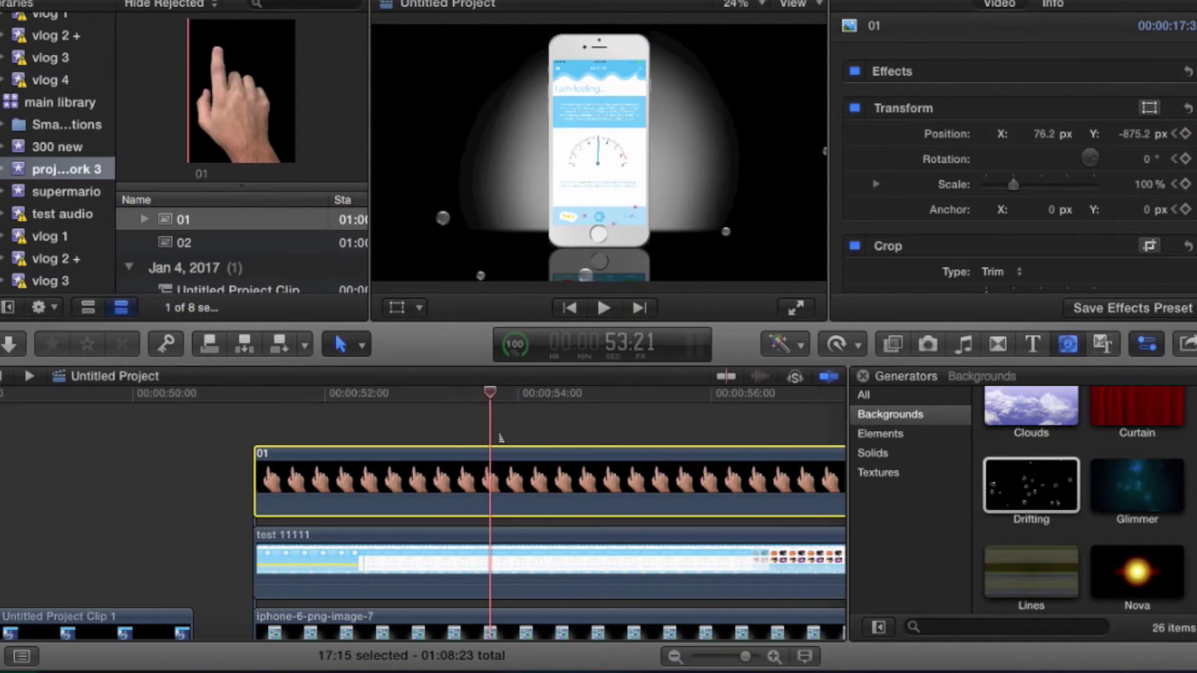
# Add a marker to the hand clip 01 at 53:10.
pyautogui.moveTo(499, 438); pyautogui.dragTo(462, 435)
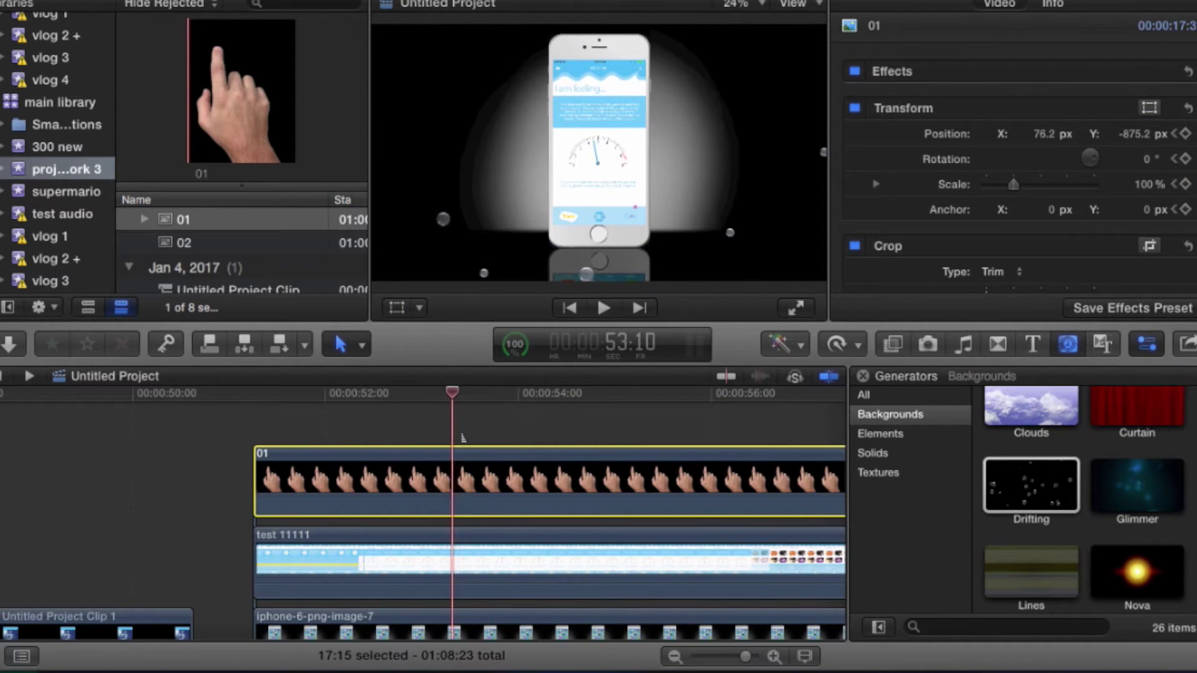
pyautogui.press('super+equal')
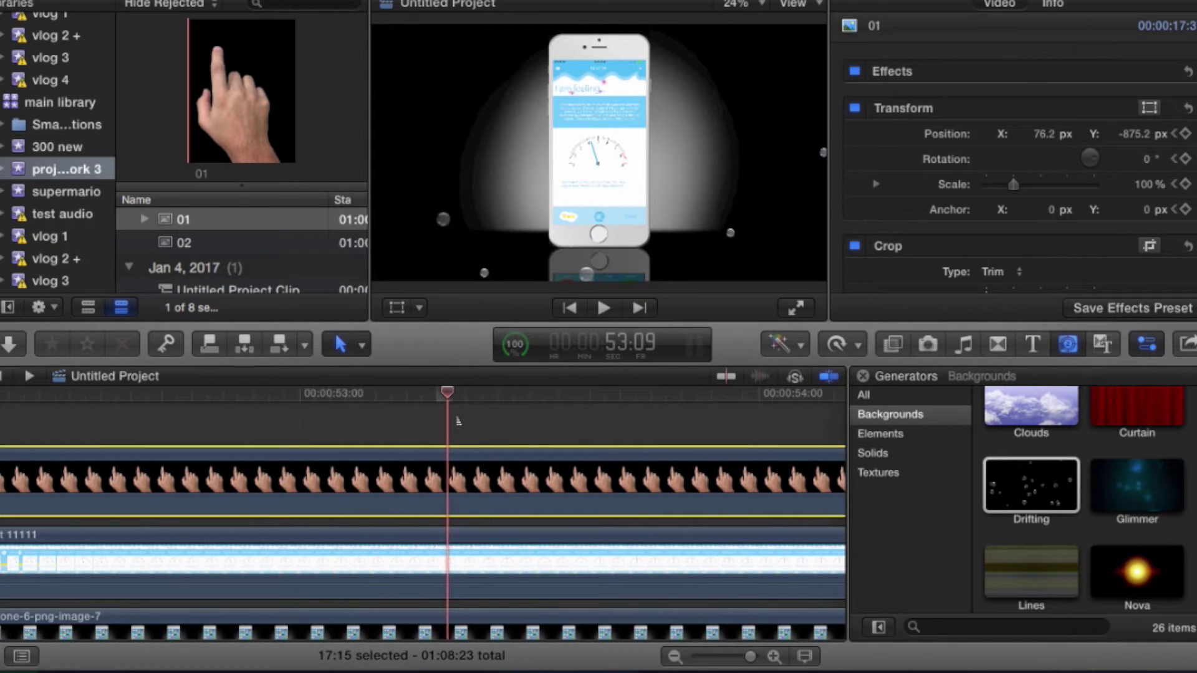
pyautogui.press('Right')
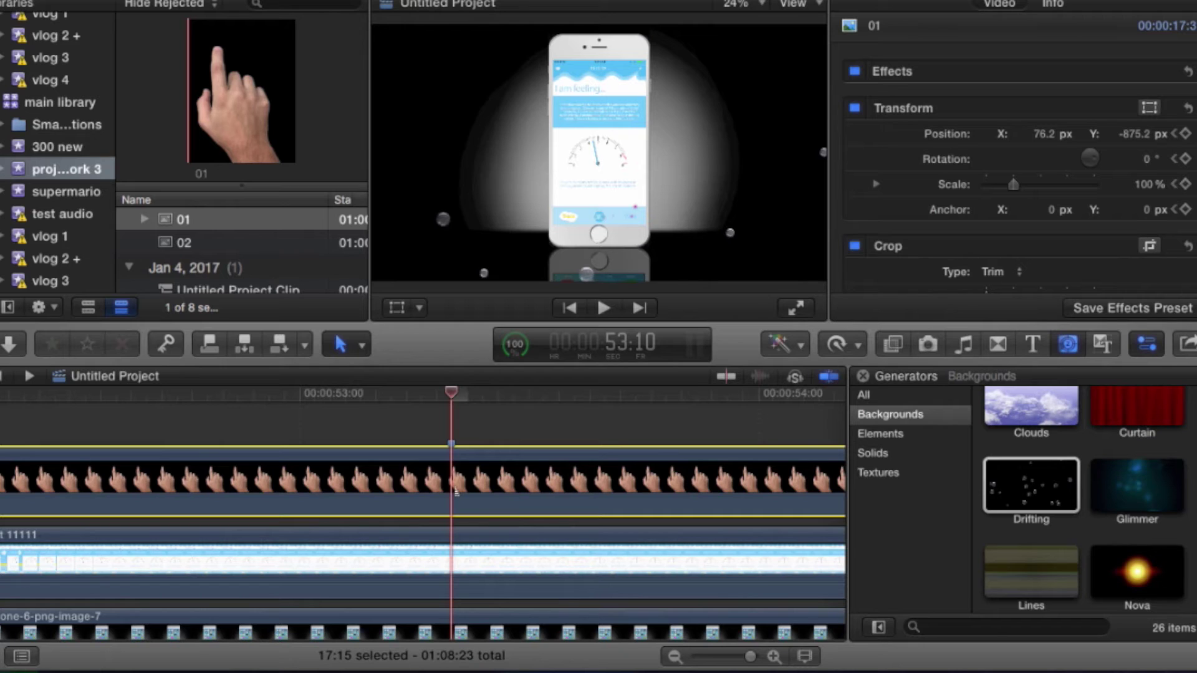
# Compare the frames around the 53:10 marker and add a second marker to the hand clip at 53:07.
pyautogui.press('Left')
pyautogui.press('Left')
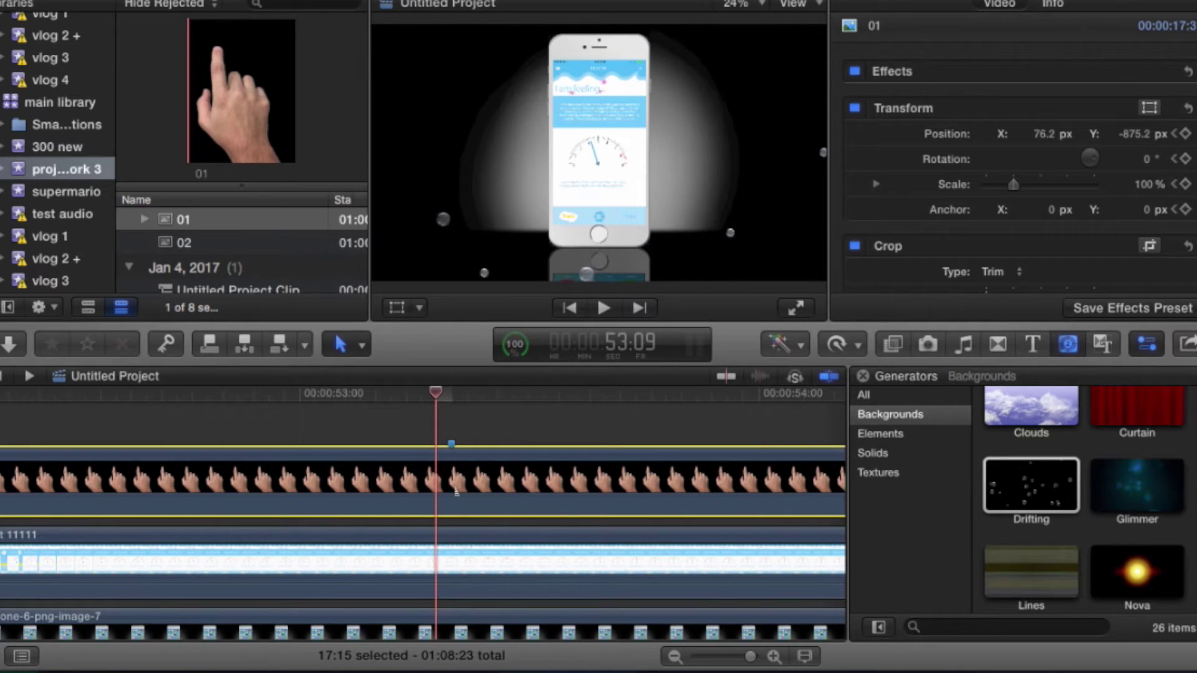
pyautogui.press('Left')
pyautogui.press('Right')
pyautogui.press('Right')
pyautogui.press('Right')
pyautogui.press('Left')
pyautogui.press('Left')
pyautogui.press('Right')
pyautogui.press('Right')
pyautogui.press('Left')
pyautogui.press('Left')
pyautogui.press('Left')
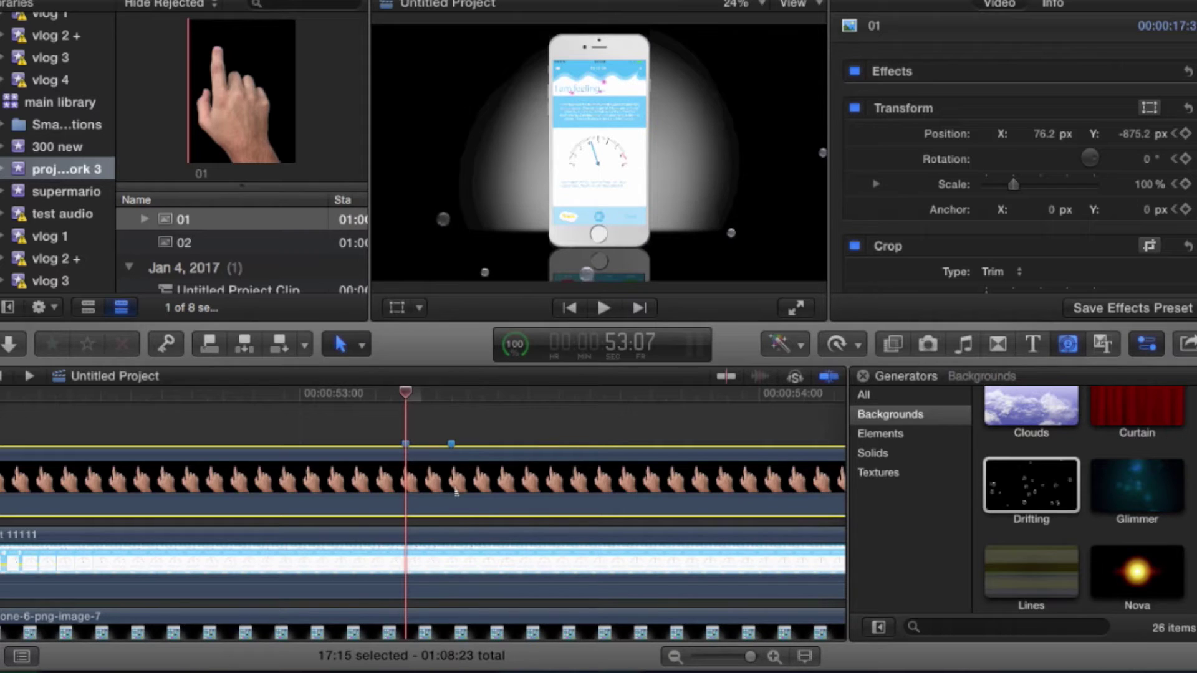
# Add a transform keyframe to the hand at the 53:07 marker and move it up over the phone to about X 159.2 px, Y -293.2 px.
pyautogui.press('Left')
pyautogui.press('Left')
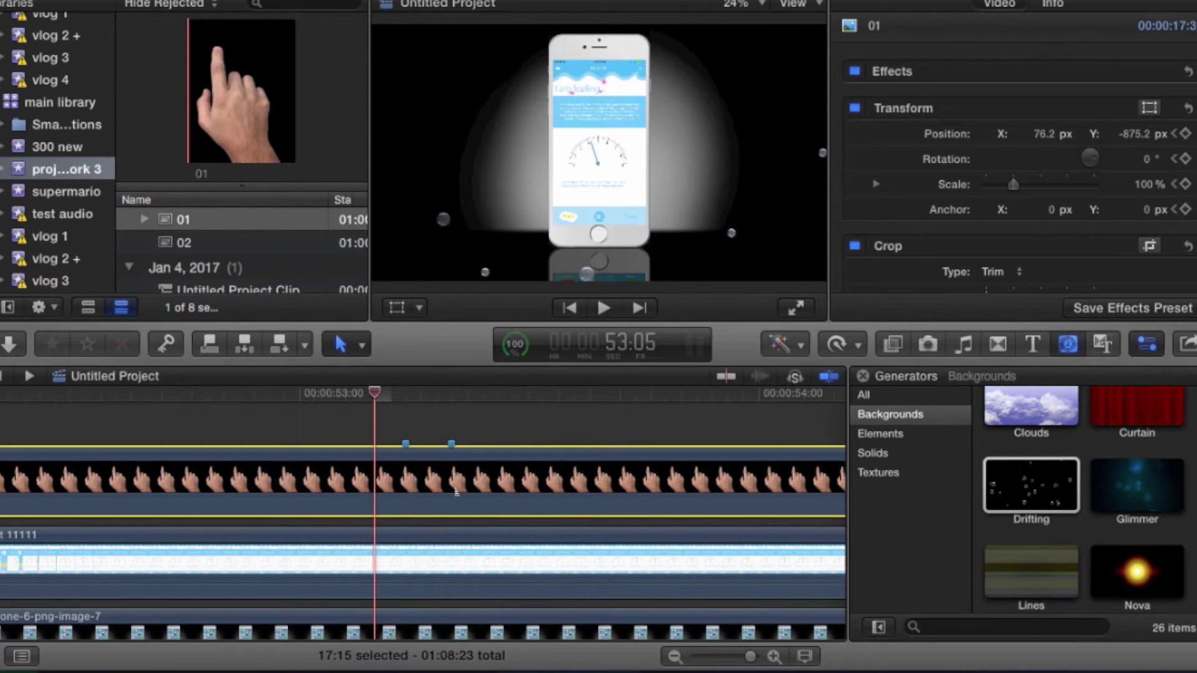
pyautogui.press('Left')
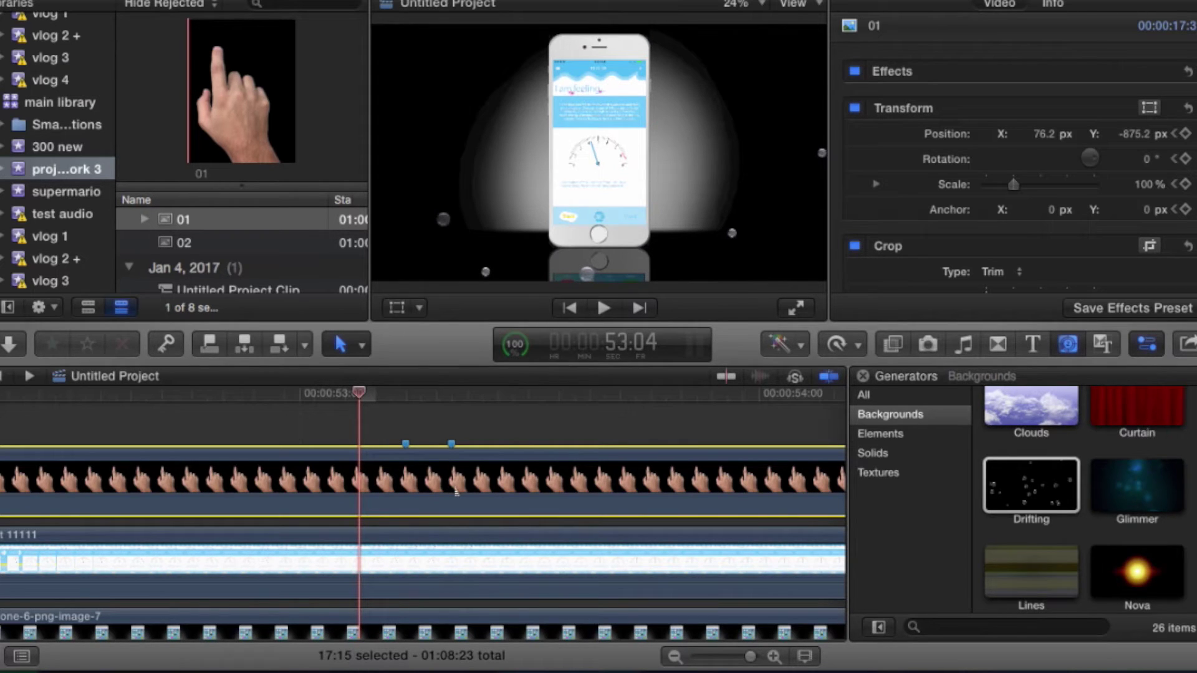
pyautogui.press('Right')
pyautogui.press('Right')
pyautogui.press('Right')
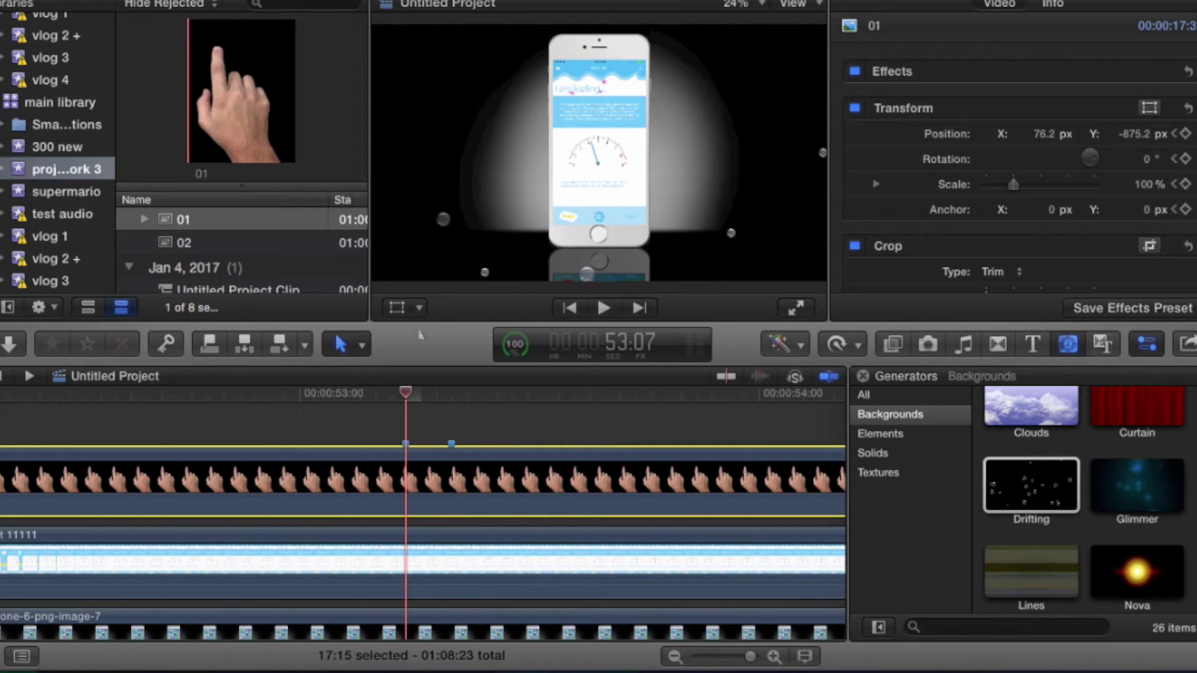
pyautogui.click(404, 317)
pyautogui.click(418, 30)
pyautogui.moveTo(631, 277); pyautogui.dragTo(653, 141)
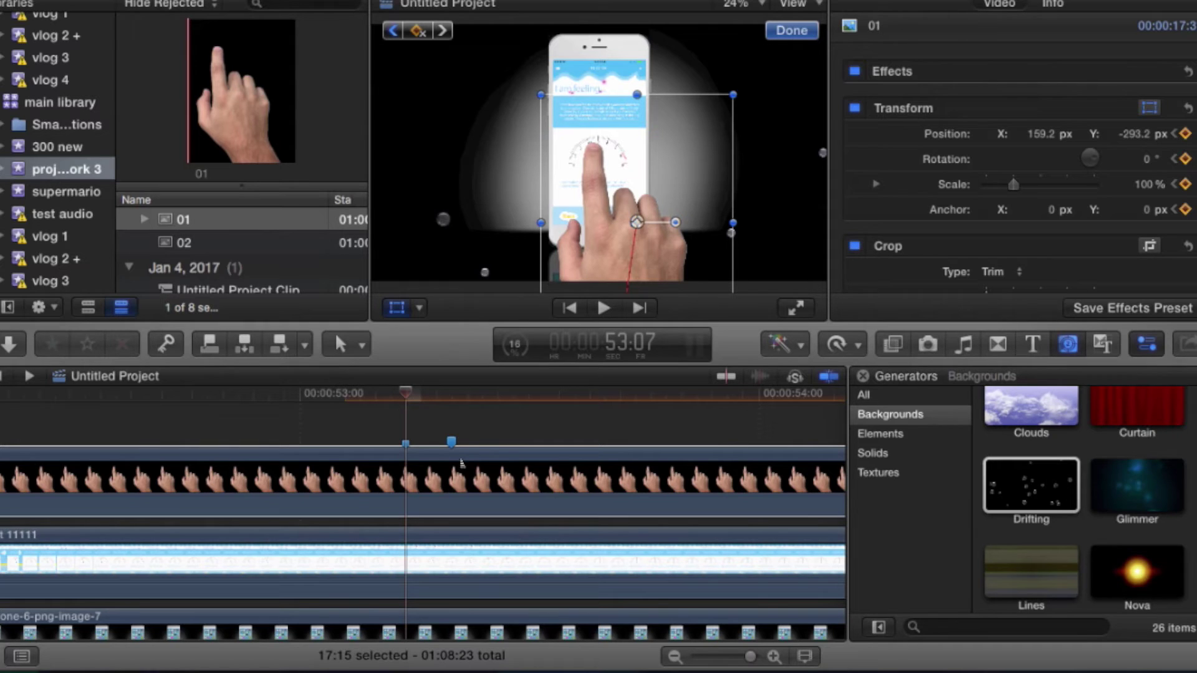
# Add a Distort keyframe to the hand at 53:07 and pull its top left corner inward to about X 51.1 px, Y -76.6 px.
pyautogui.click(419, 308)
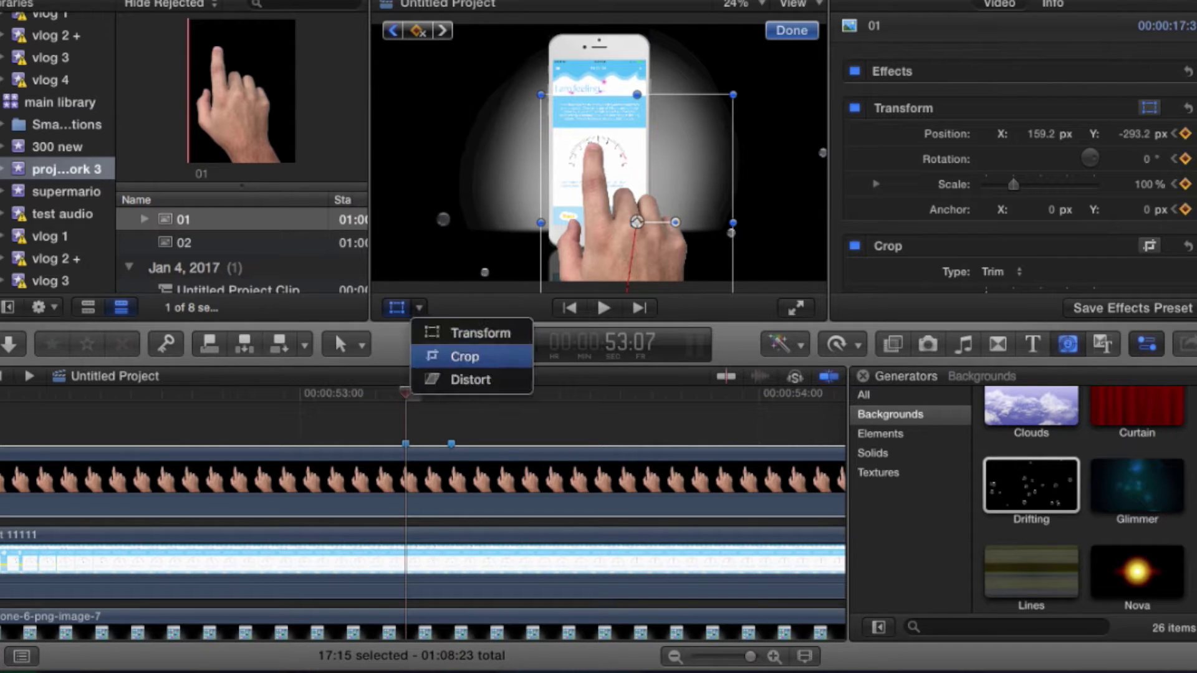
pyautogui.click(471, 380)
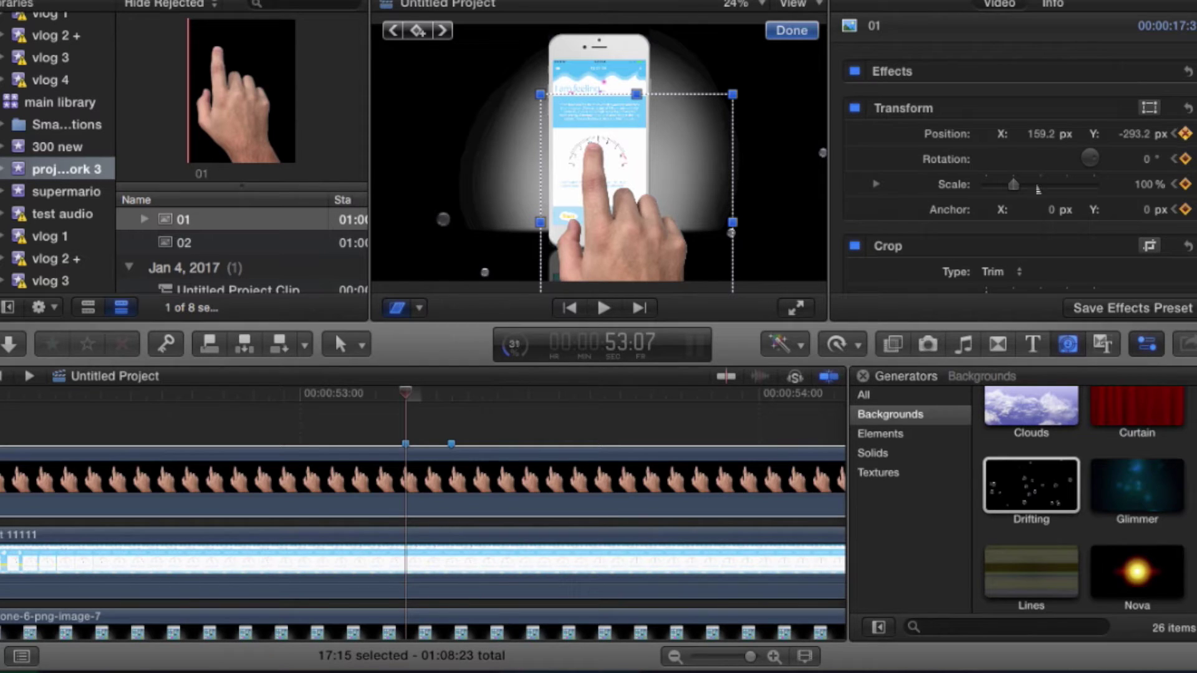
pyautogui.scroll(-10, 1082, 199)
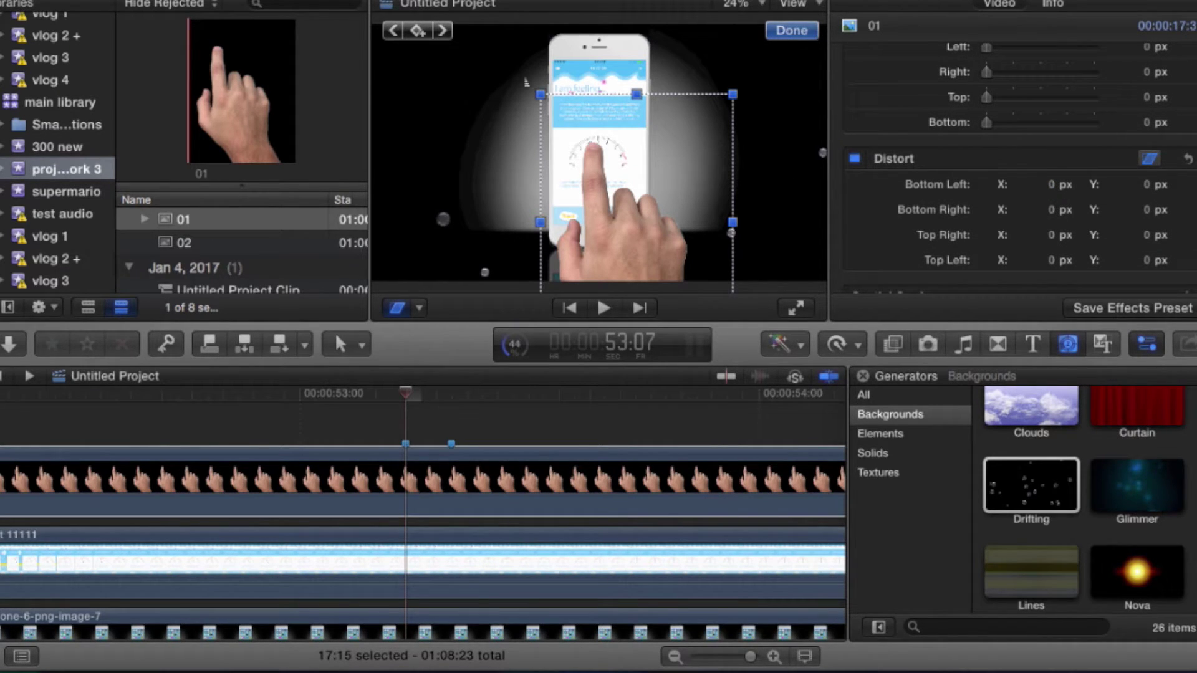
pyautogui.click(418, 30)
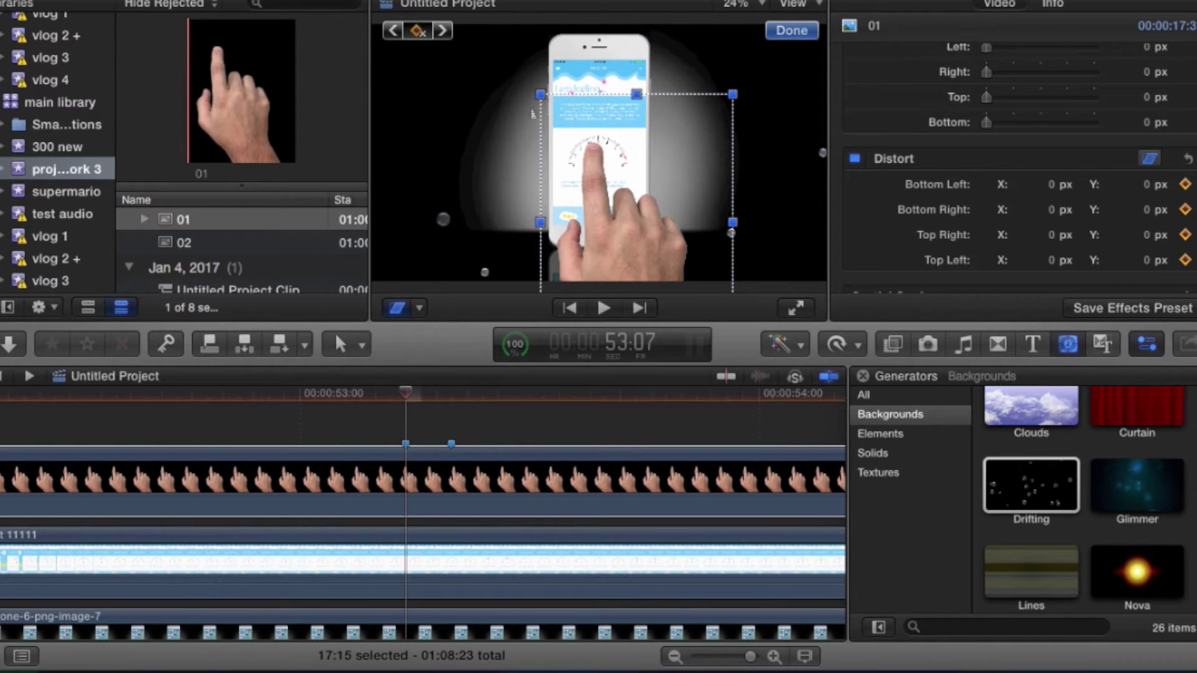
pyautogui.moveTo(541, 94); pyautogui.dragTo(549, 106)
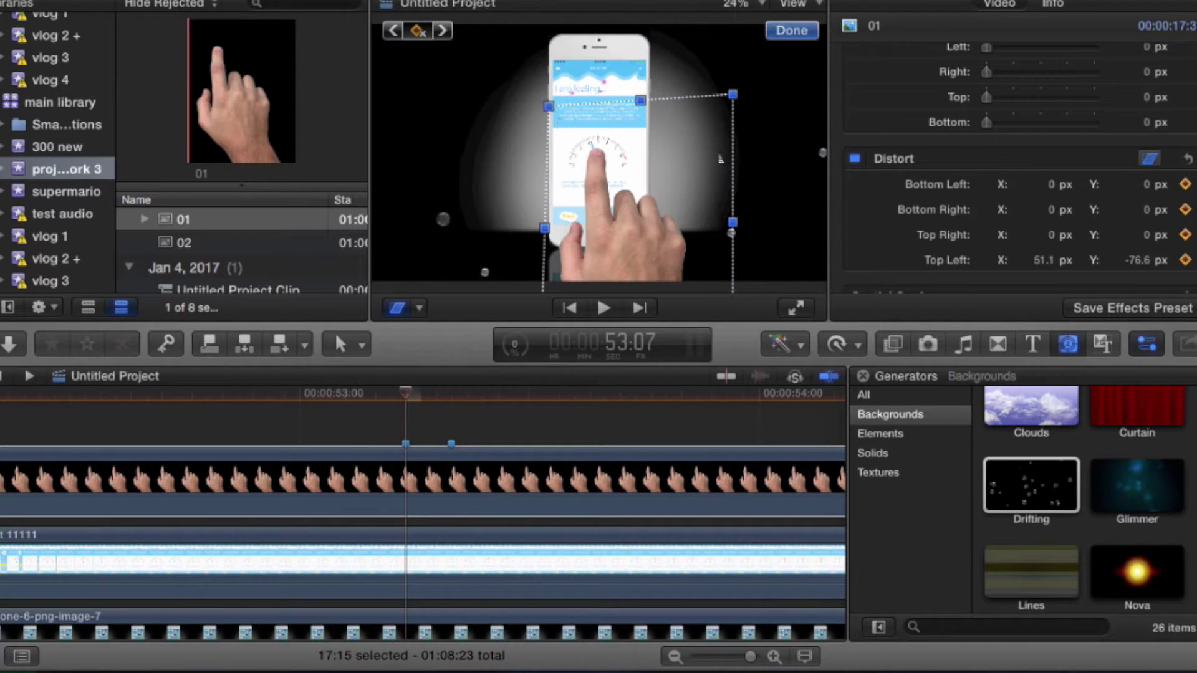
# Check the distorted hand frame by frame between the 53:07 and 53:10 markers, returning to 53:07.
pyautogui.click(451, 443)
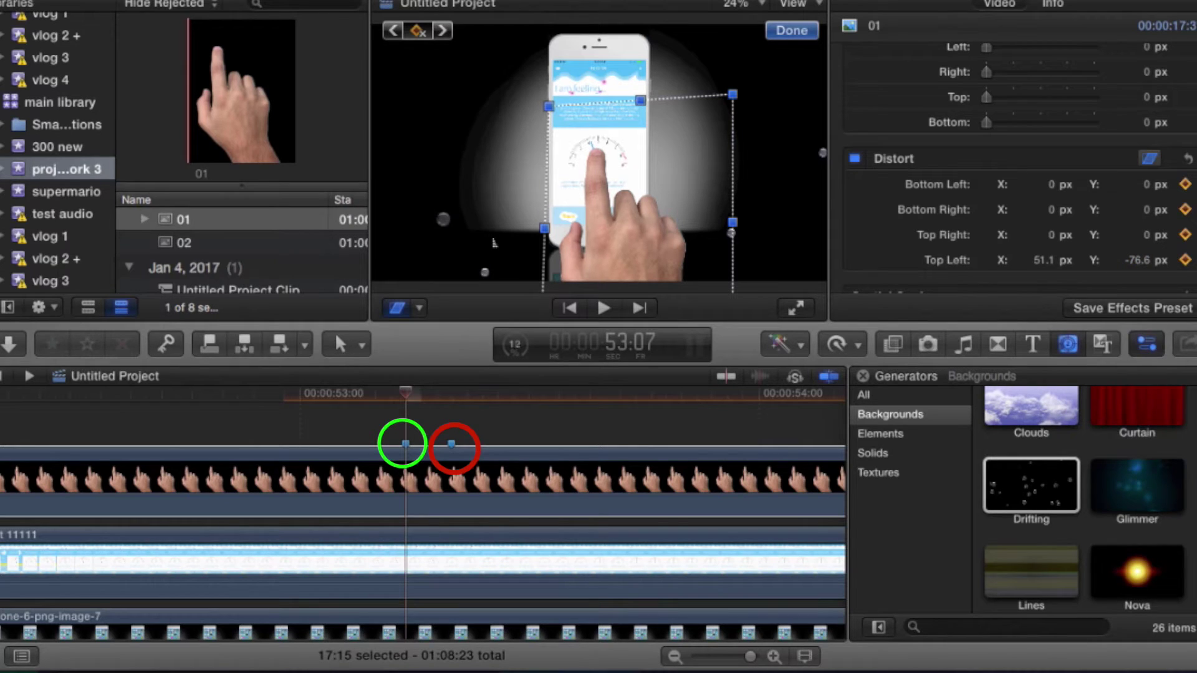
pyautogui.press('Right')
pyautogui.press('Right')
pyautogui.press('Right')
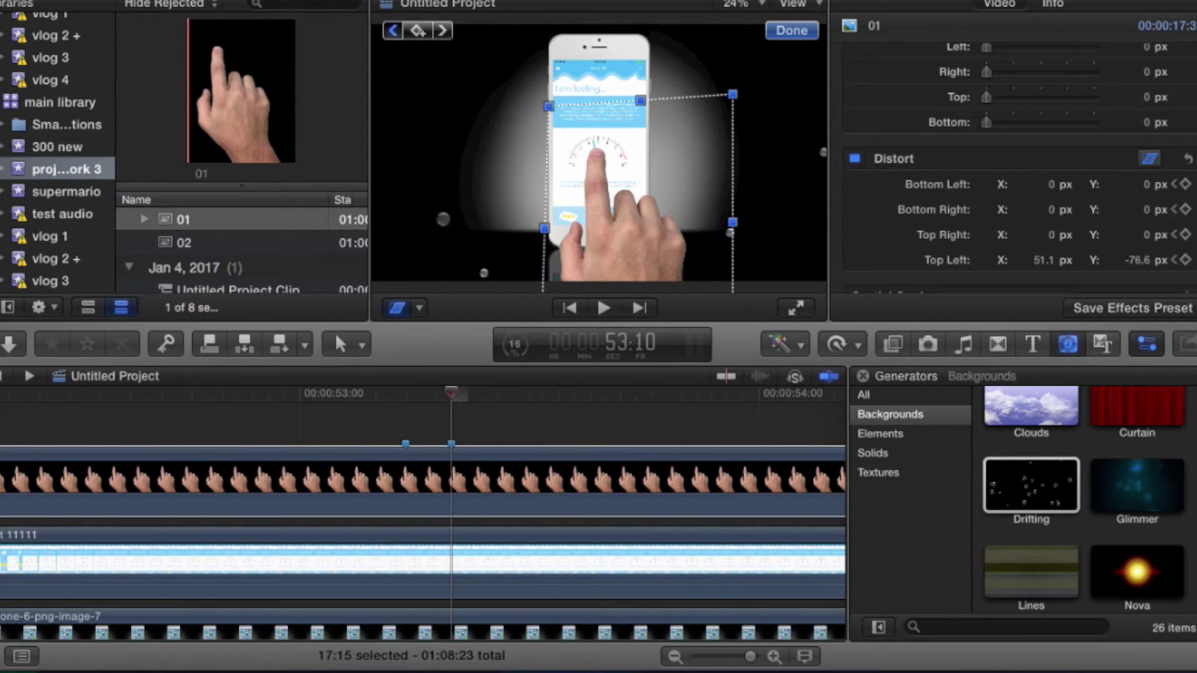
pyautogui.press('Left')
pyautogui.press('Left')
pyautogui.press('Left')
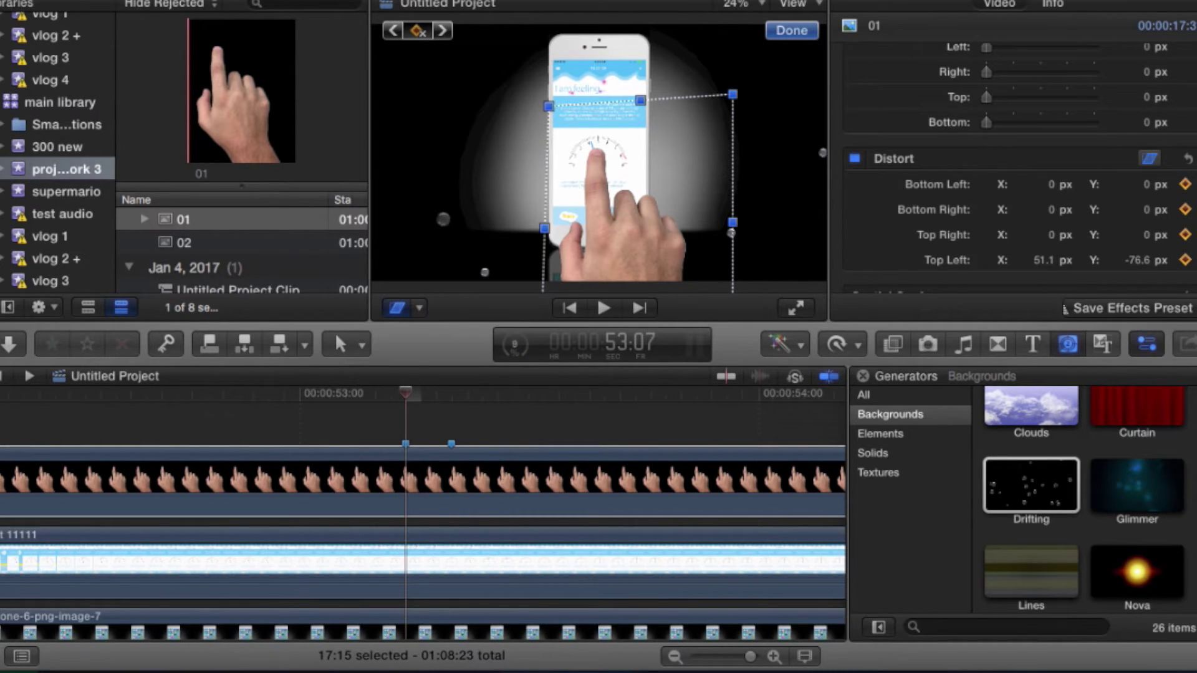
# Set the hand's Distort top left corner to X 0 px and Y 0 px at the 53:07 marker.
pyautogui.click(1043, 260)
pyautogui.write('0')
pyautogui.press('Return')
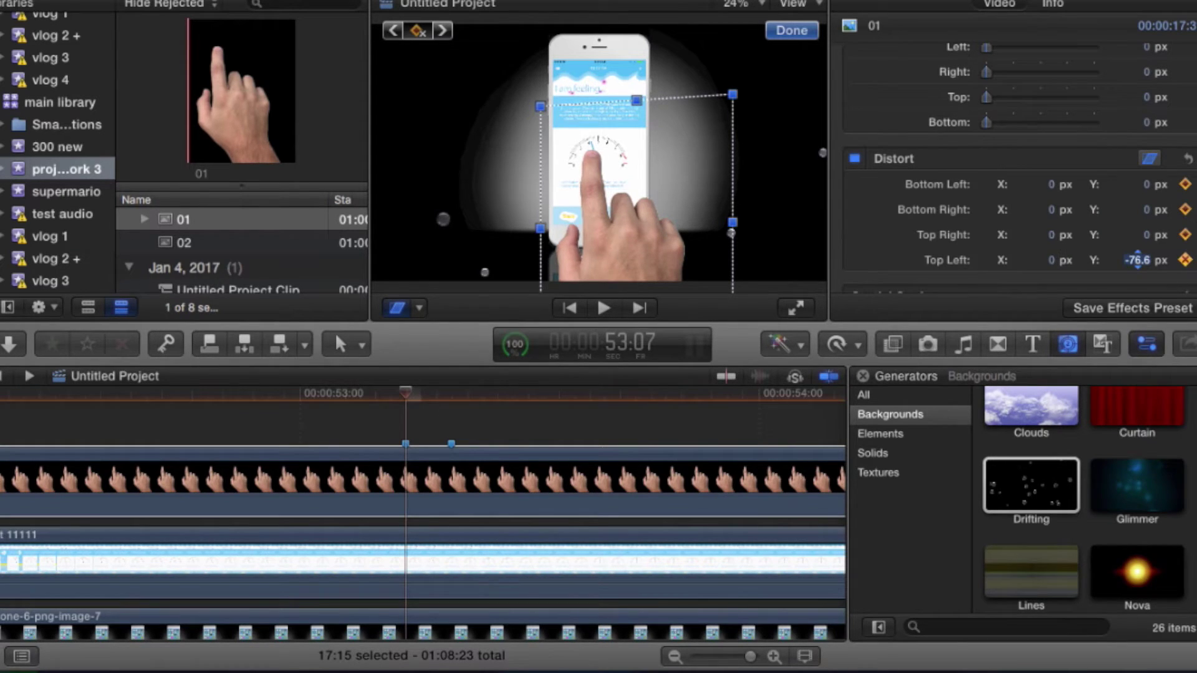
pyautogui.click(1137, 260)
pyautogui.write('0')
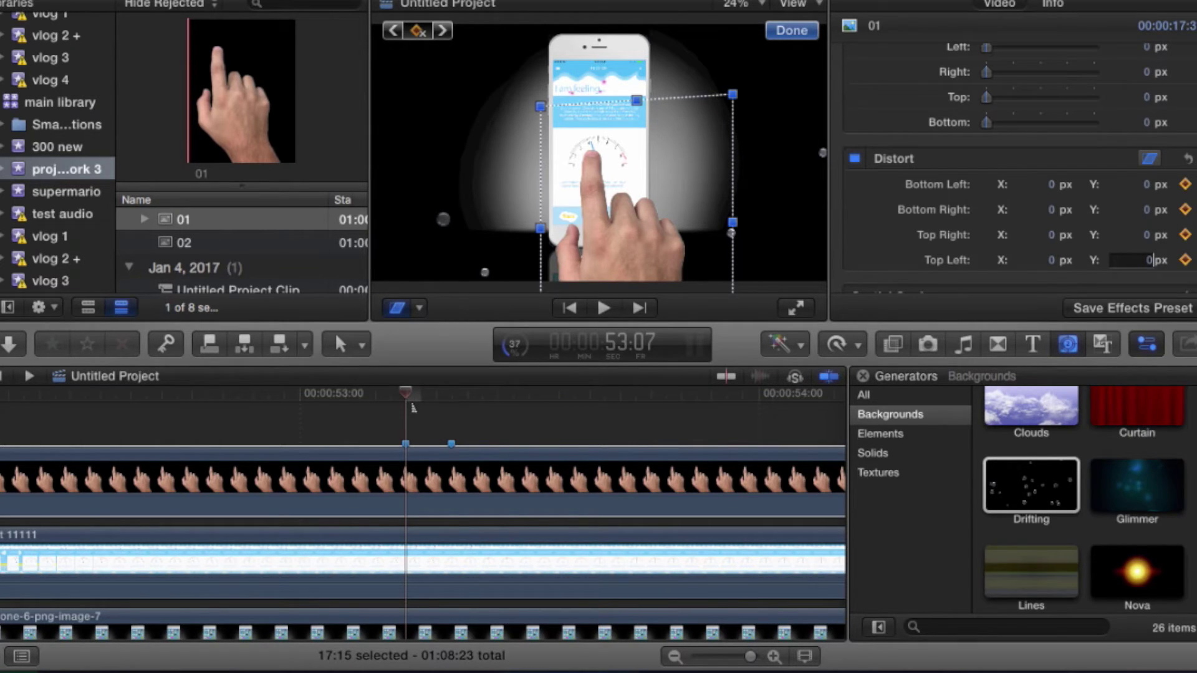
# Add a Distort keyframe to the hand at the 53:10 marker and pull its top left corner slightly down.
pyautogui.click(414, 402)
pyautogui.press('Right')
pyautogui.press('Right')
pyautogui.press('Right')
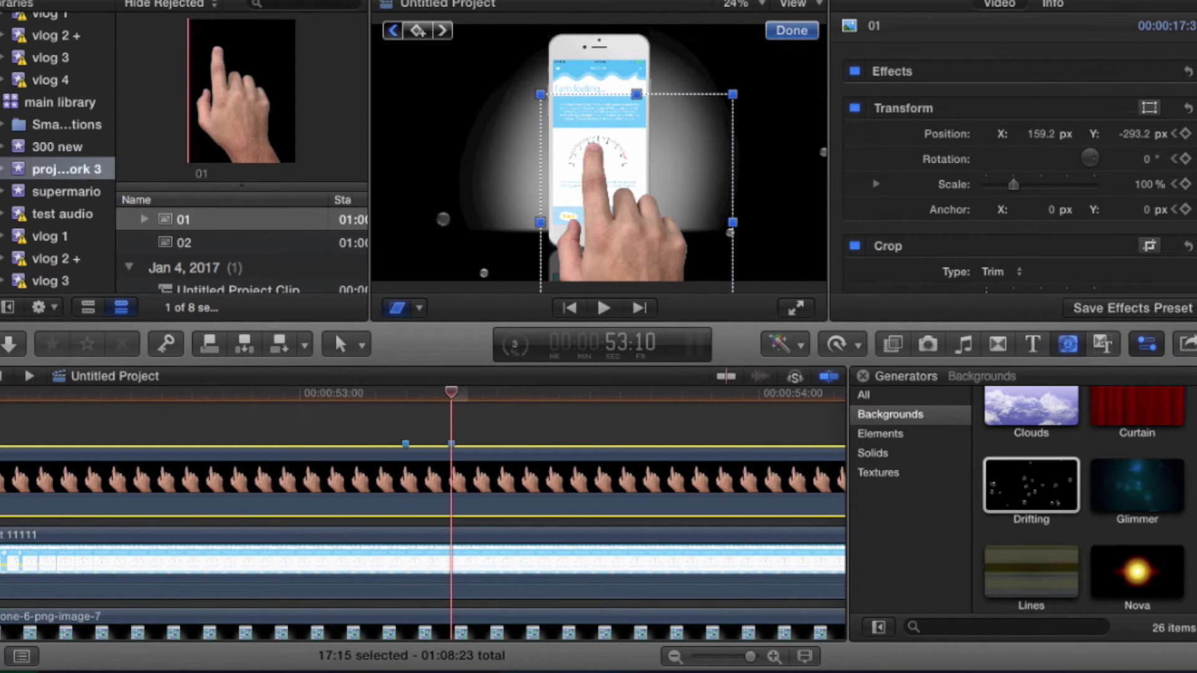
pyautogui.click(418, 30)
pyautogui.moveTo(541, 94); pyautogui.dragTo(542, 104)
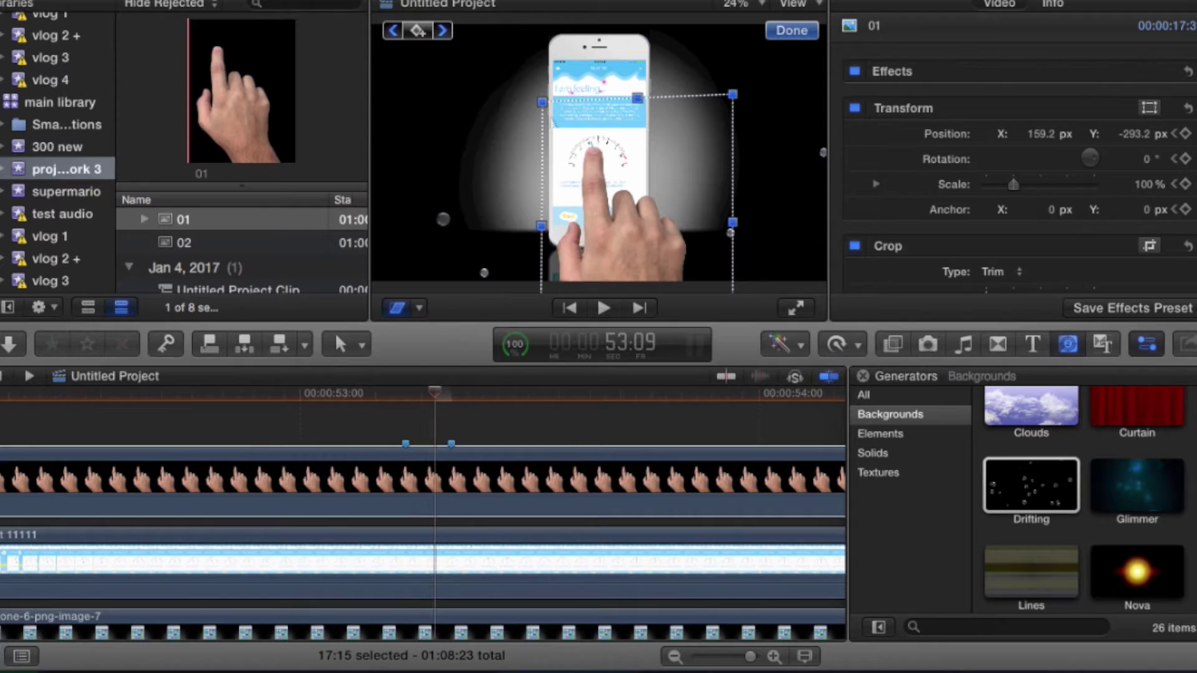
# Check the hand's distortion frame by frame between the 53:07 and 53:10 markers.
pyautogui.press('Left')
pyautogui.press('Left')
pyautogui.press('Left')
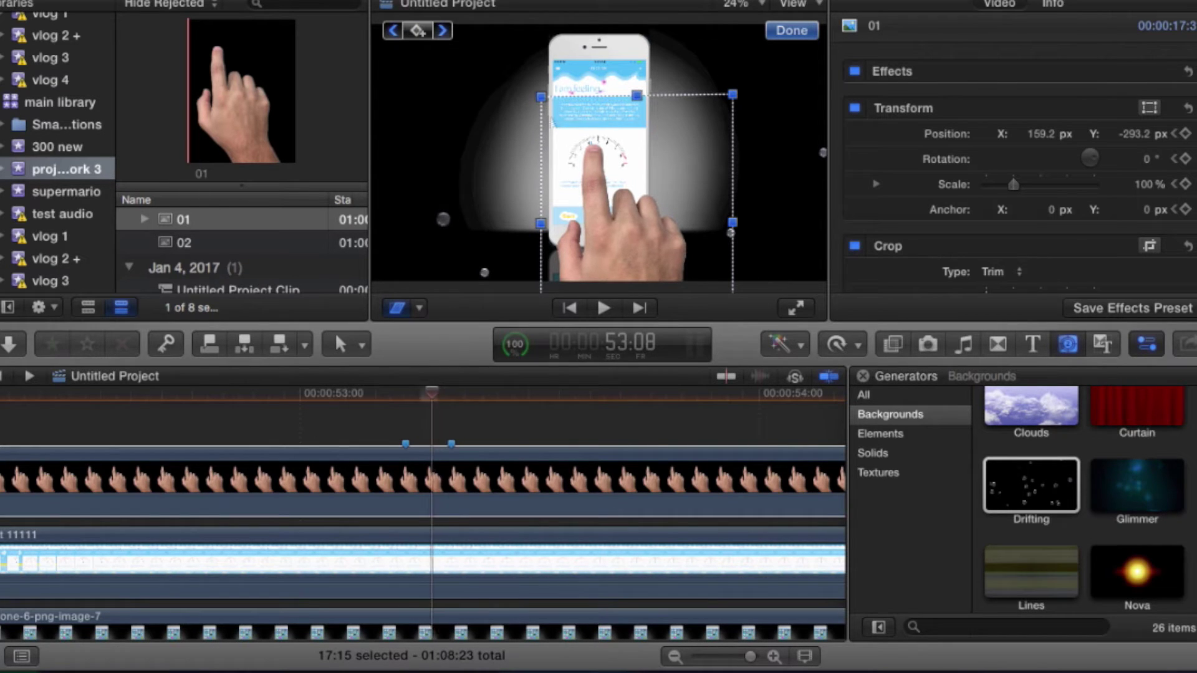
pyautogui.press('Right')
pyautogui.press('Right')
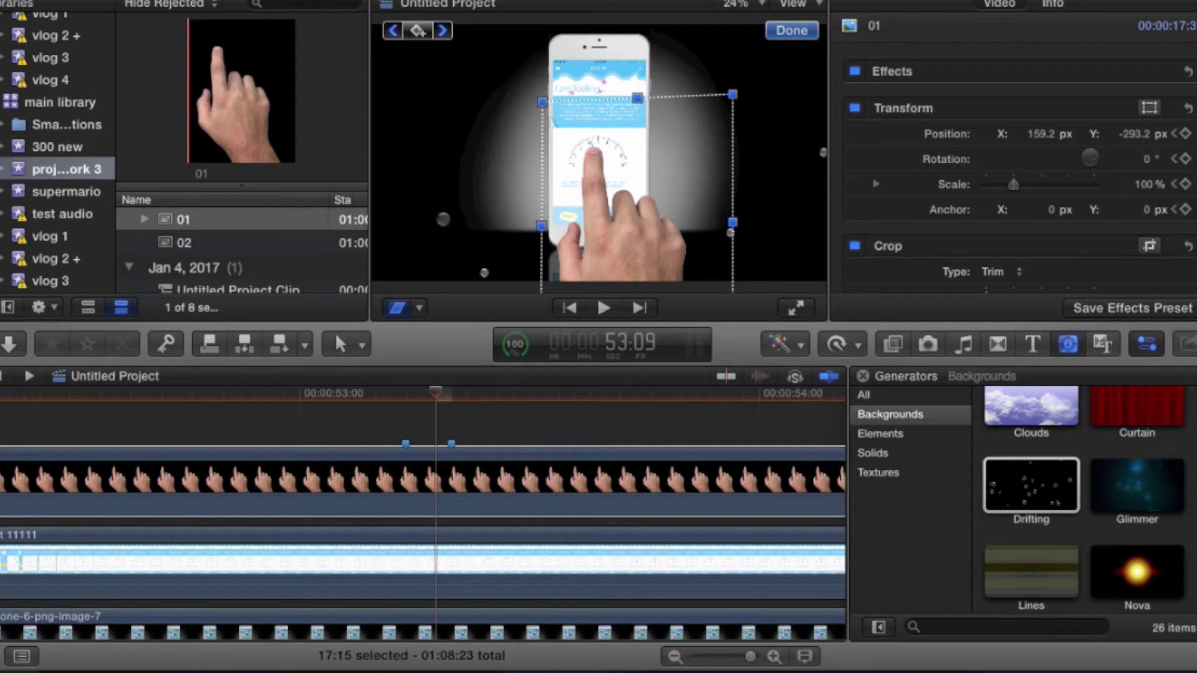
pyautogui.press('Right')
pyautogui.press('Left')
pyautogui.press('Right')
pyautogui.press('Left')
pyautogui.press('Right')
pyautogui.press('Left')
# Add a transform keyframe to the hand at the 53:10 marker and move it to about X 168.5 px, Y -286.5 px.
pyautogui.click(419, 307)
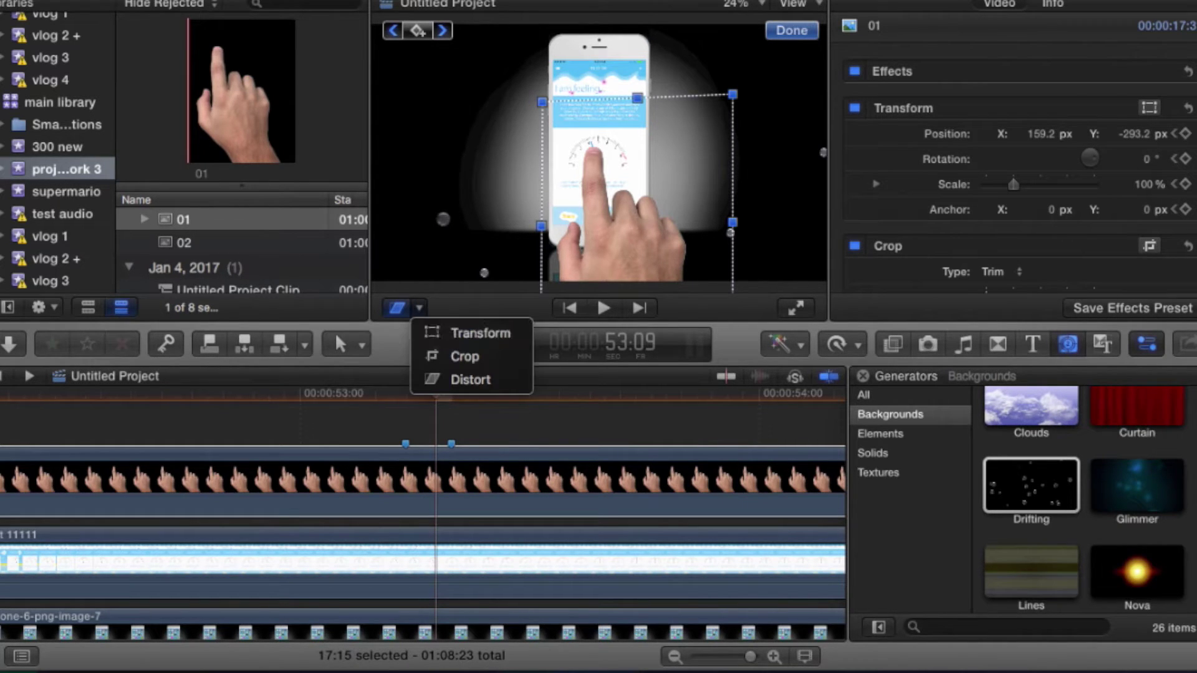
pyautogui.click(474, 331)
pyautogui.click(418, 30)
pyautogui.press('Right')
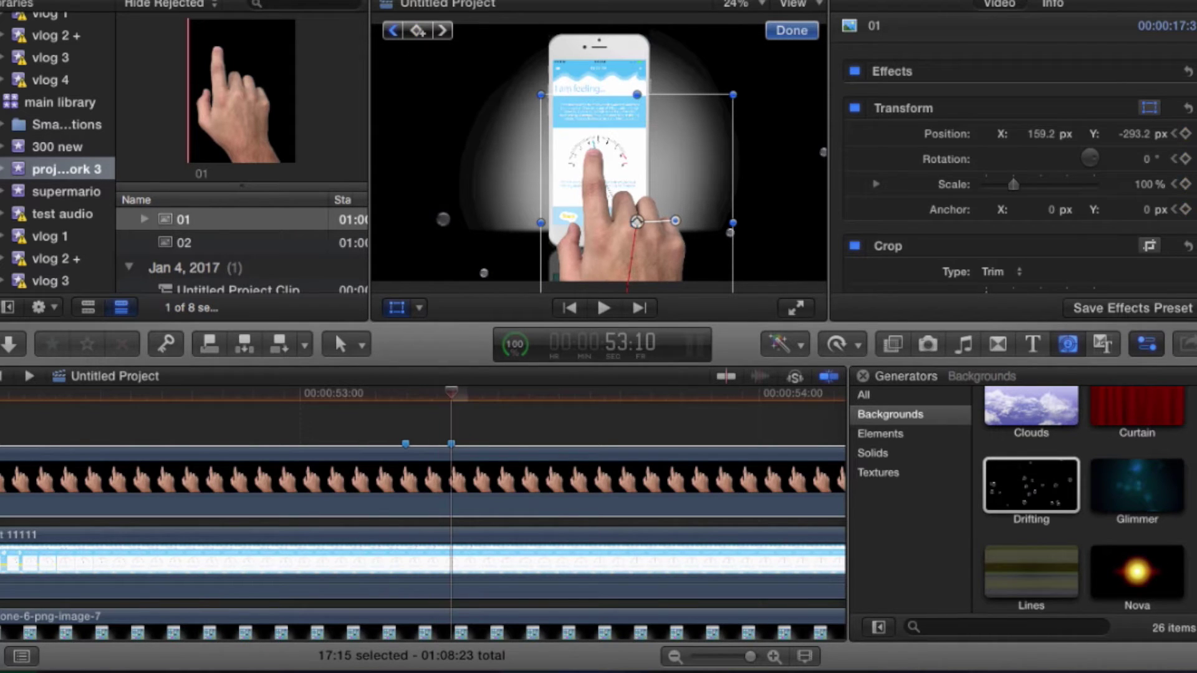
pyautogui.moveTo(636, 222); pyautogui.dragTo(639, 220)
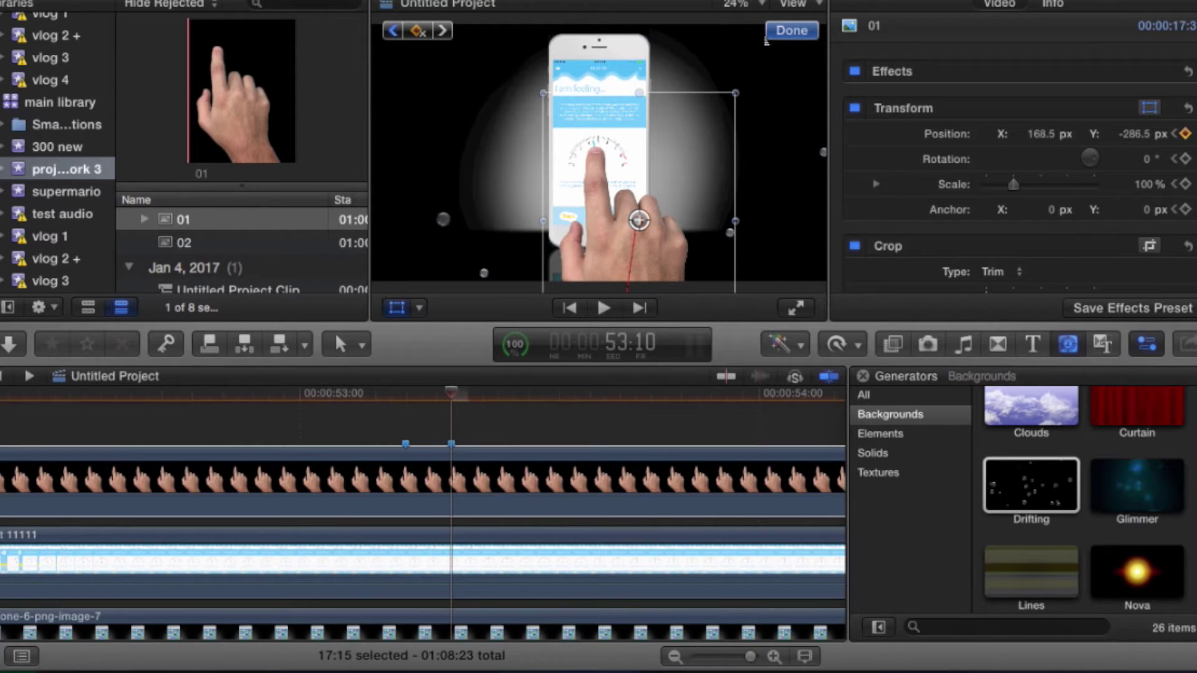
# With the viewer at 50%, add a transform keyframe to the hand at 53:15 and move it to about X 176.2 px, Y -286.4 px.
pyautogui.click(741, 3)
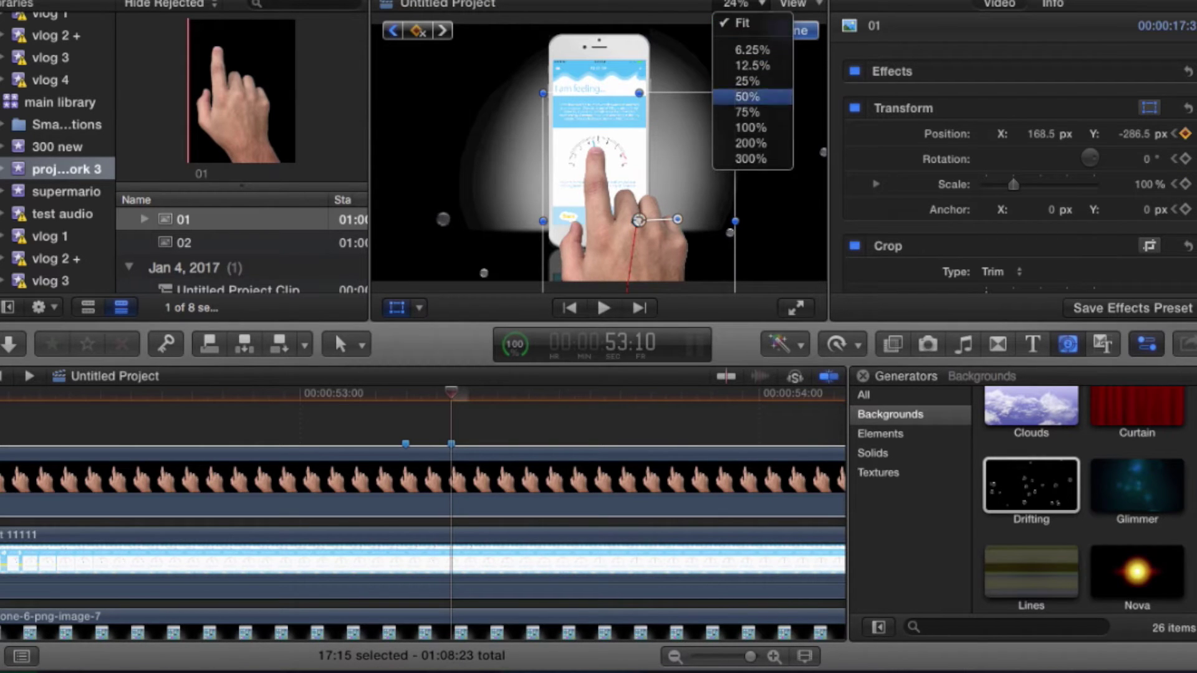
pyautogui.click(747, 97)
pyautogui.press('Left')
pyautogui.press('Right')
pyautogui.press('Left')
pyautogui.press('Right')
pyautogui.press('Right')
pyautogui.press('Right')
pyautogui.press('Right')
pyautogui.press('Right')
pyautogui.press('Right')
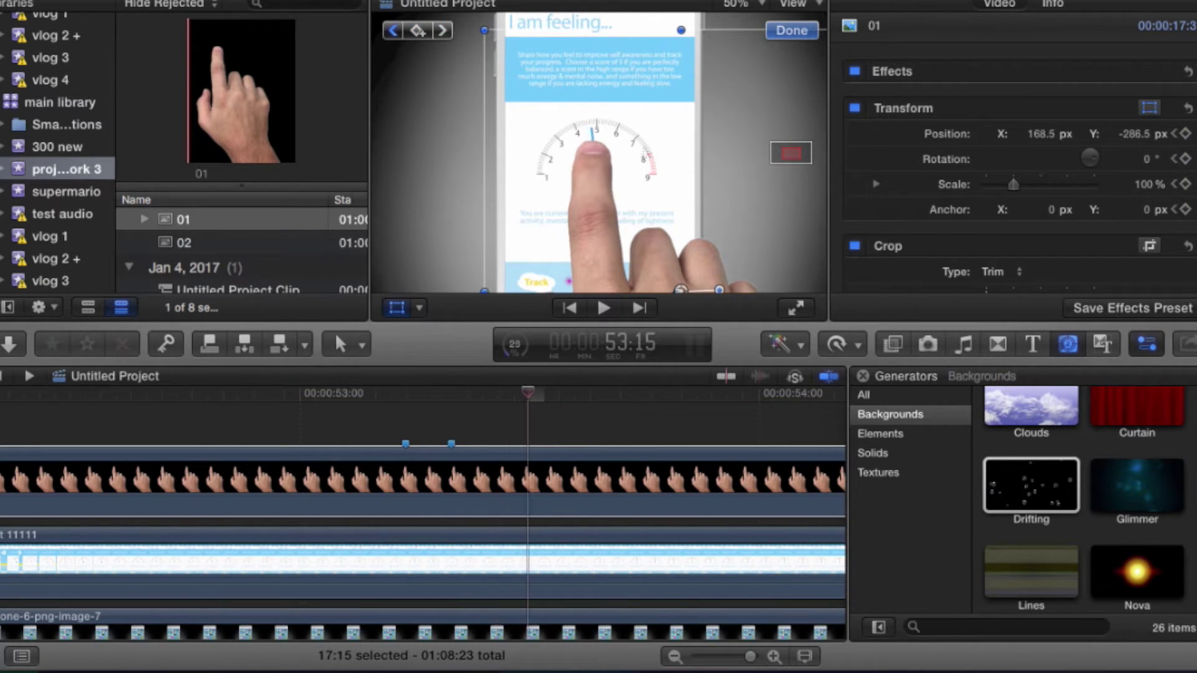
pyautogui.click(418, 30)
pyautogui.moveTo(647, 221); pyautogui.dragTo(650, 223)
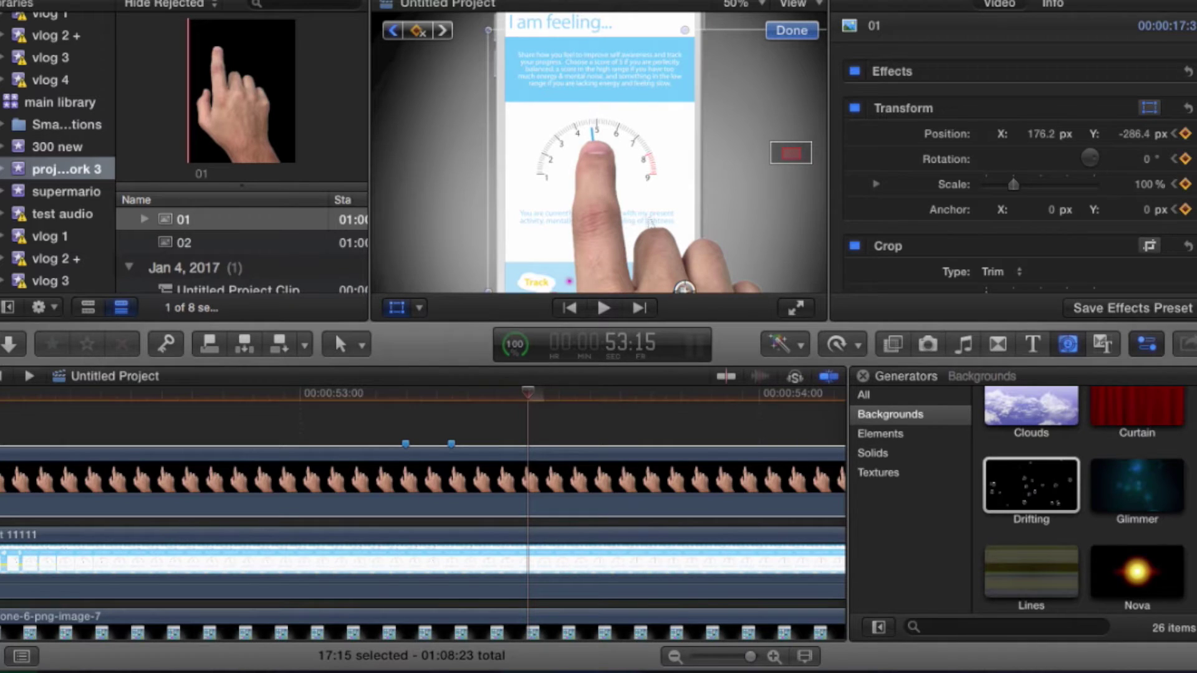
# Add a transform keyframe to the hand at about 53:18 and move it to about X 182.7 px, Y -287.1 px.
pyautogui.press('Right')
pyautogui.press('Right')
pyautogui.press('Right')
pyautogui.click(418, 30)
pyautogui.moveTo(598, 206); pyautogui.dragTo(601, 206)
# Add a transform keyframe to the hand at 53:21 and move it to about X 185.3 px, Y -290.3 px.
pyautogui.press('Right')
pyautogui.press('Right')
pyautogui.press('Right')
pyautogui.press('Right')
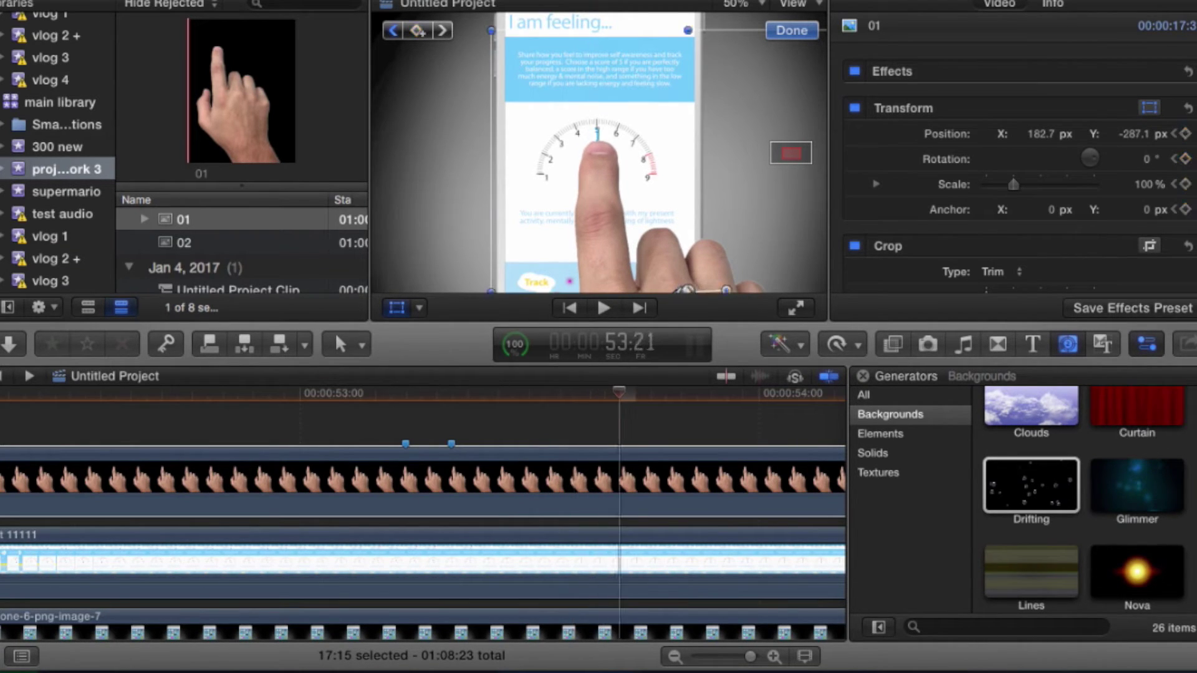
pyautogui.click(418, 30)
pyautogui.moveTo(596, 188); pyautogui.dragTo(598, 190)
# Step through the frames from 53:21 to 54:05 to compare the fingertip with the gauge needle.
pyautogui.press('Right')
pyautogui.press('Right')
pyautogui.press('Right')
pyautogui.press('Right')
pyautogui.press('Right')
pyautogui.press('Right')
pyautogui.press('Right')
pyautogui.press('Right')
pyautogui.press('Right')
pyautogui.press('Right')
pyautogui.press('Right')
pyautogui.press('Right')
pyautogui.press('Right')
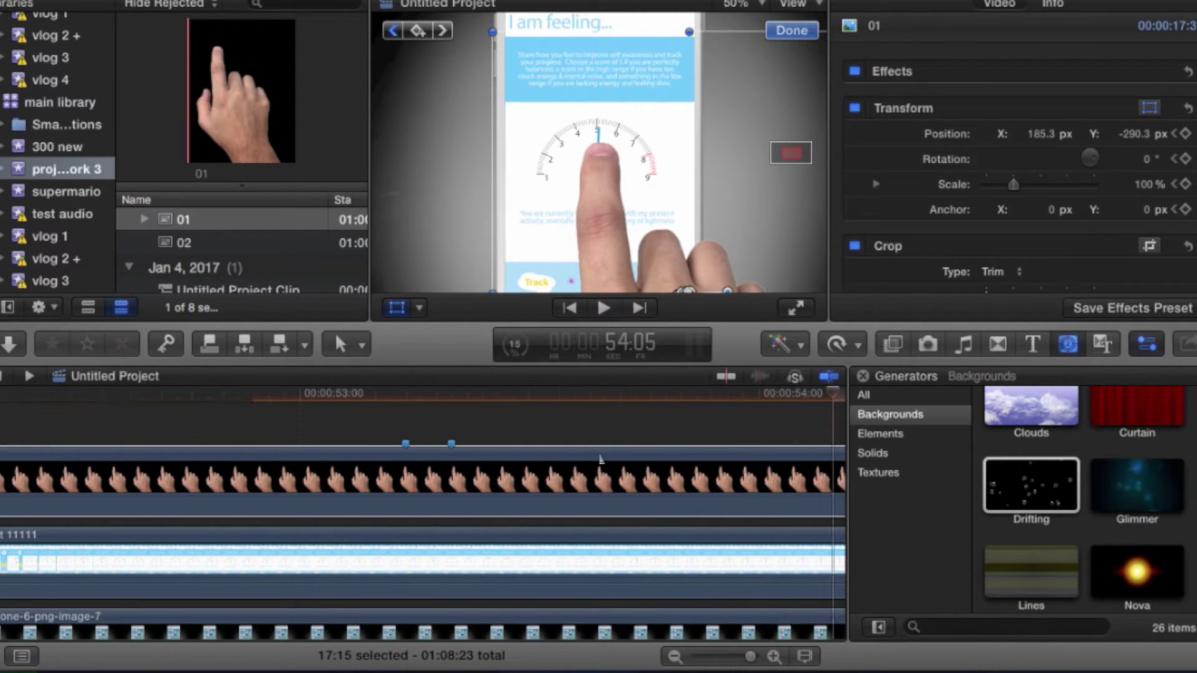
pyautogui.hscroll(5, 601, 460)
pyautogui.press('super+minus')
pyautogui.press('t')
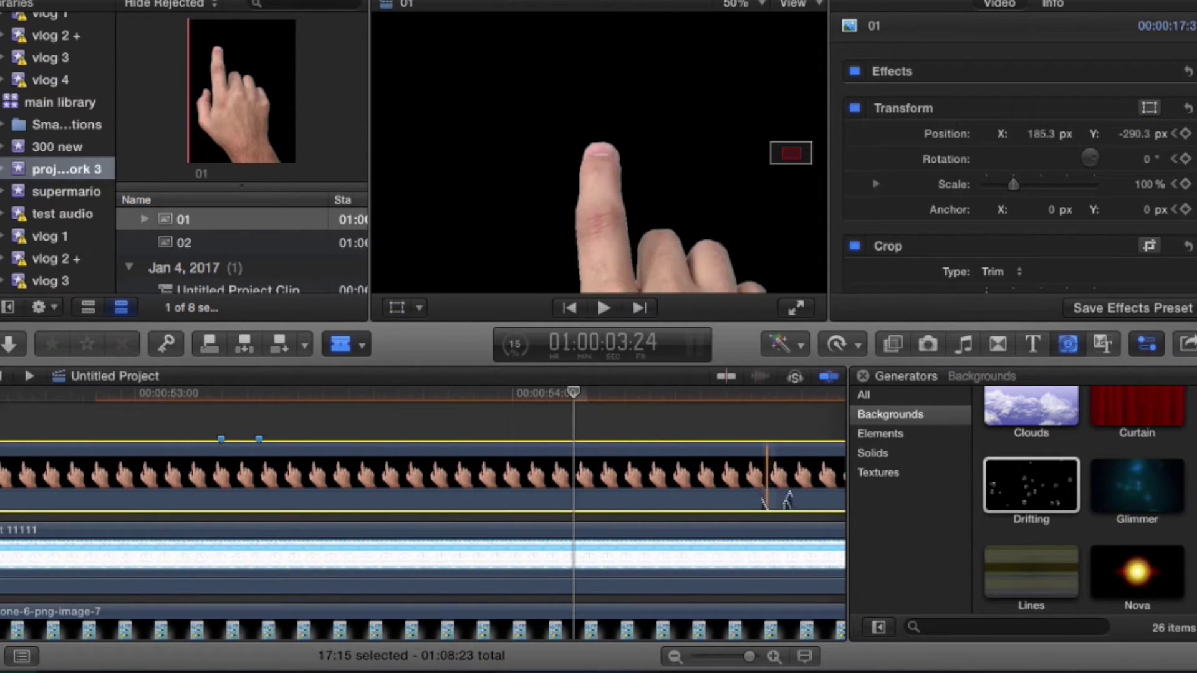
pyautogui.hscroll(5, 810, 569)
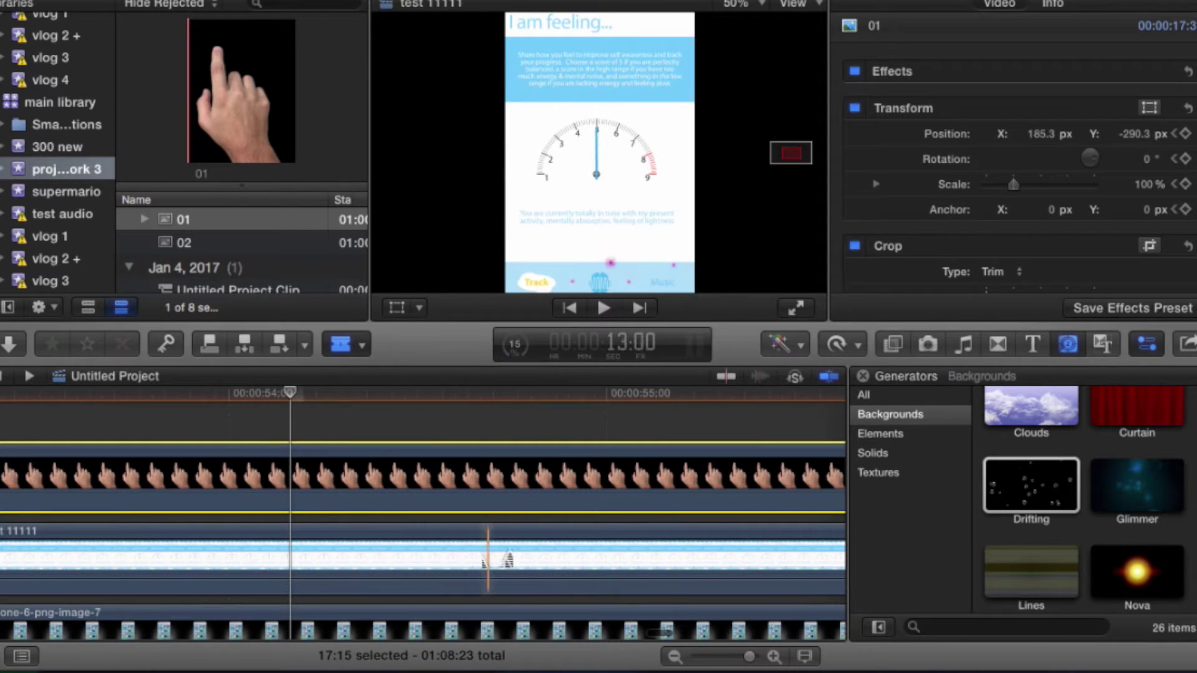
pyautogui.press('a')
# Select the test 11111 screen recording clip and add a marker to it at 54:17.
pyautogui.click(486, 560)
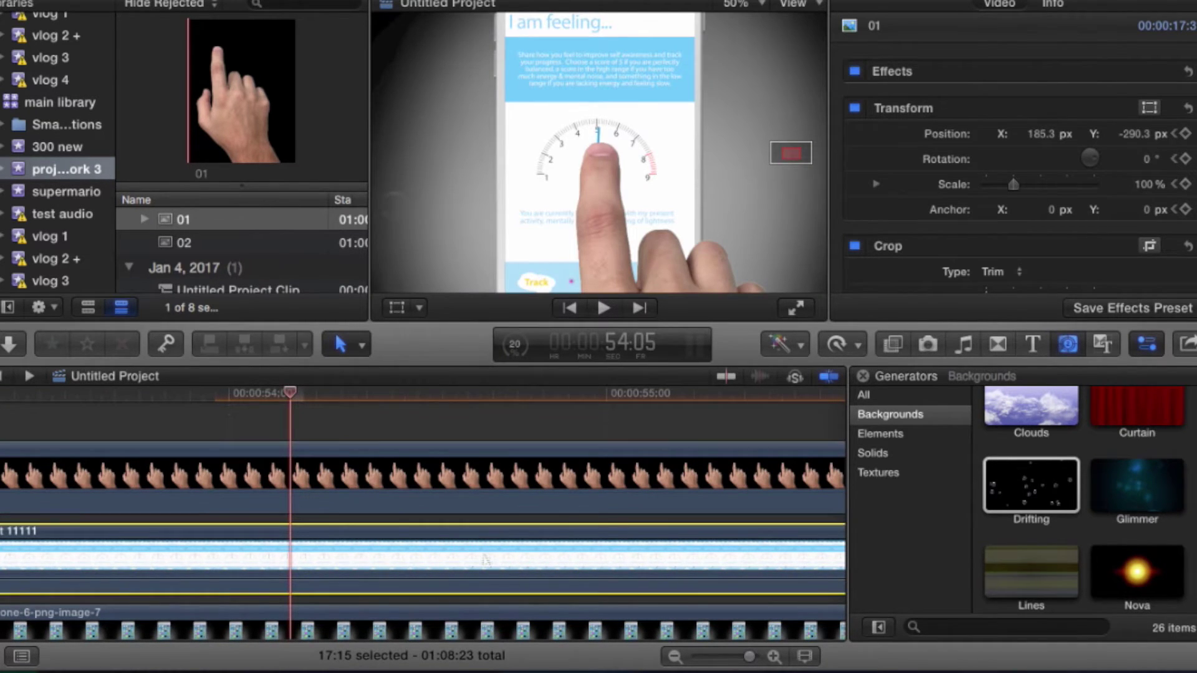
pyautogui.moveTo(295, 399); pyautogui.dragTo(518, 427)
pyautogui.press('Left')
pyautogui.press('Left')
pyautogui.press('Left')
pyautogui.press('Left')
pyautogui.press('Left')
pyautogui.press('Left')
pyautogui.press('Left')
pyautogui.press('Left')
pyautogui.press('Right')
pyautogui.press('Right')
pyautogui.press('Right')
pyautogui.press('Right')
pyautogui.press('Left')
# Go back to 53:11 and review the frames up to 53:14 to compare the finger with the needle.
pyautogui.hscroll(-5, 518, 427)
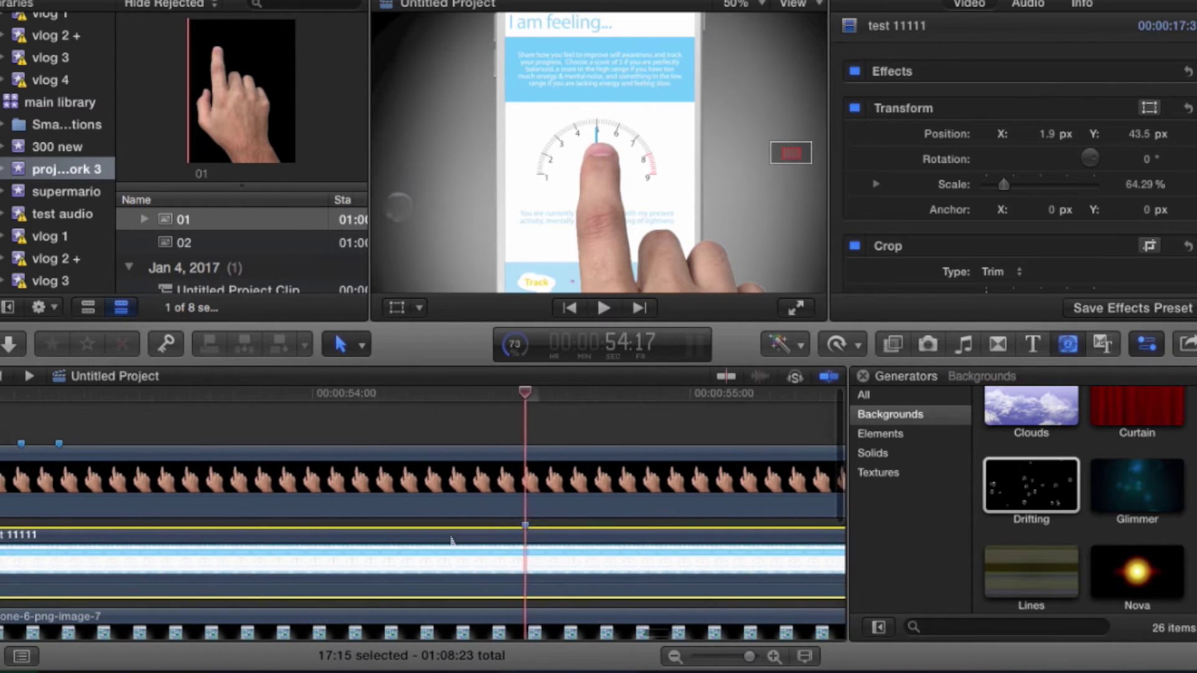
pyautogui.press('Left')
pyautogui.press('Left')
pyautogui.press('Left')
pyautogui.press('Left')
pyautogui.press('Left')
pyautogui.press('Left')
pyautogui.press('Left')
pyautogui.press('Left')
pyautogui.press('Left')
pyautogui.press('Left')
pyautogui.press('Left')
pyautogui.press('Left')
pyautogui.press('Left')
pyautogui.press('Left')
pyautogui.press('Left')
pyautogui.press('Left')
pyautogui.press('Left')
pyautogui.press('Left')
pyautogui.press('Left')
pyautogui.press('Left')
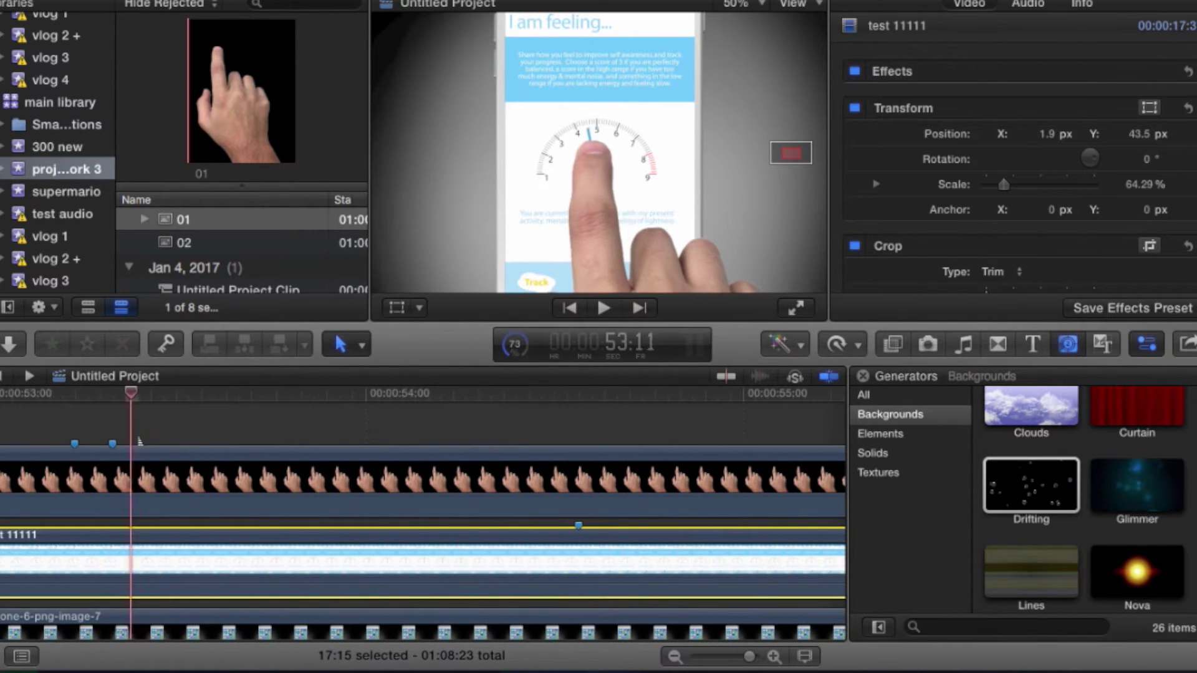
pyautogui.press('Right')
pyautogui.press('Right')
pyautogui.press('Right')
pyautogui.press('Right')
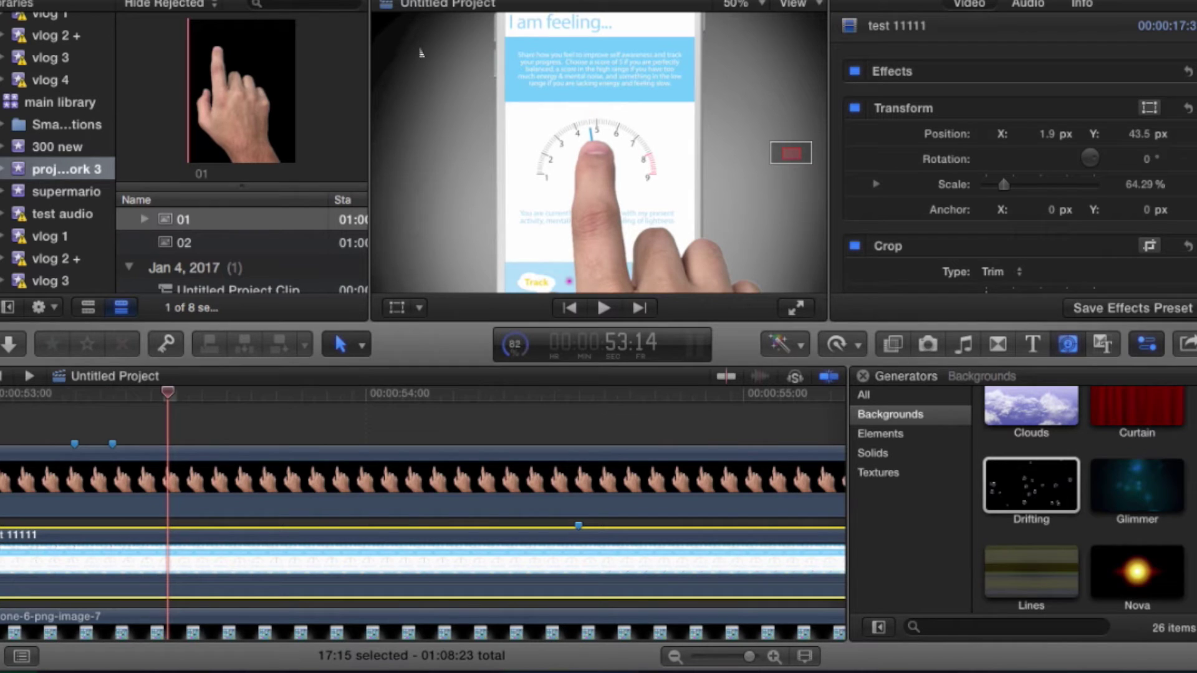
# Turn on the transform controls and step back and forth through the frames up to 54:12, comparing the fingertip with the gauge needle.
pyautogui.click(397, 308)
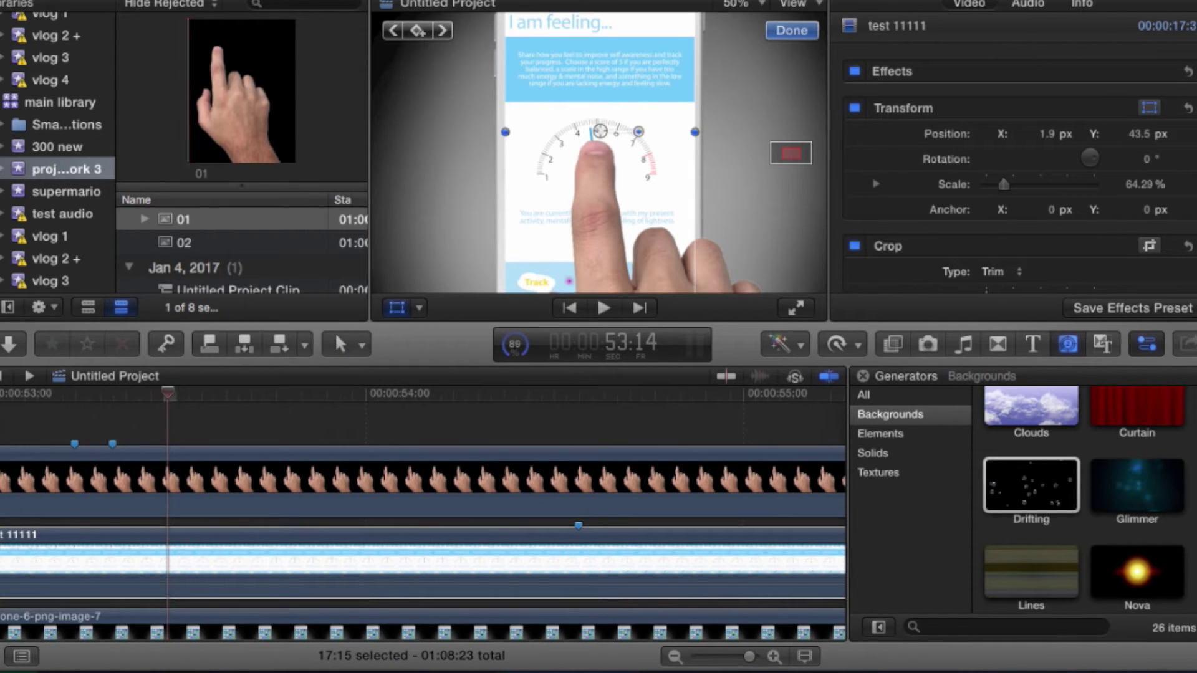
pyautogui.press('Left')
pyautogui.press('Left')
pyautogui.press('Left')
pyautogui.press('Left')
pyautogui.press('Left')
pyautogui.press('Left')
pyautogui.press('Left')
pyautogui.press('Left')
pyautogui.press('Left')
pyautogui.press('Left')
pyautogui.press('Left')
pyautogui.press('Left')
pyautogui.press('Right')
pyautogui.press('Right')
pyautogui.press('Right')
pyautogui.press('Right')
pyautogui.press('Right')
pyautogui.press('Right')
pyautogui.press('Right')
pyautogui.press('Right')
pyautogui.press('Right')
pyautogui.press('Right')
pyautogui.press('Right')
pyautogui.press('Right')
pyautogui.press('Right')
pyautogui.press('Right')
pyautogui.press('Right')
pyautogui.press('Right')
pyautogui.press('Right')
pyautogui.press('Right')
pyautogui.press('Right')
pyautogui.press('Right')
pyautogui.press('Right')
pyautogui.press('Right')
pyautogui.press('Right')
pyautogui.press('Right')
pyautogui.press('Right')
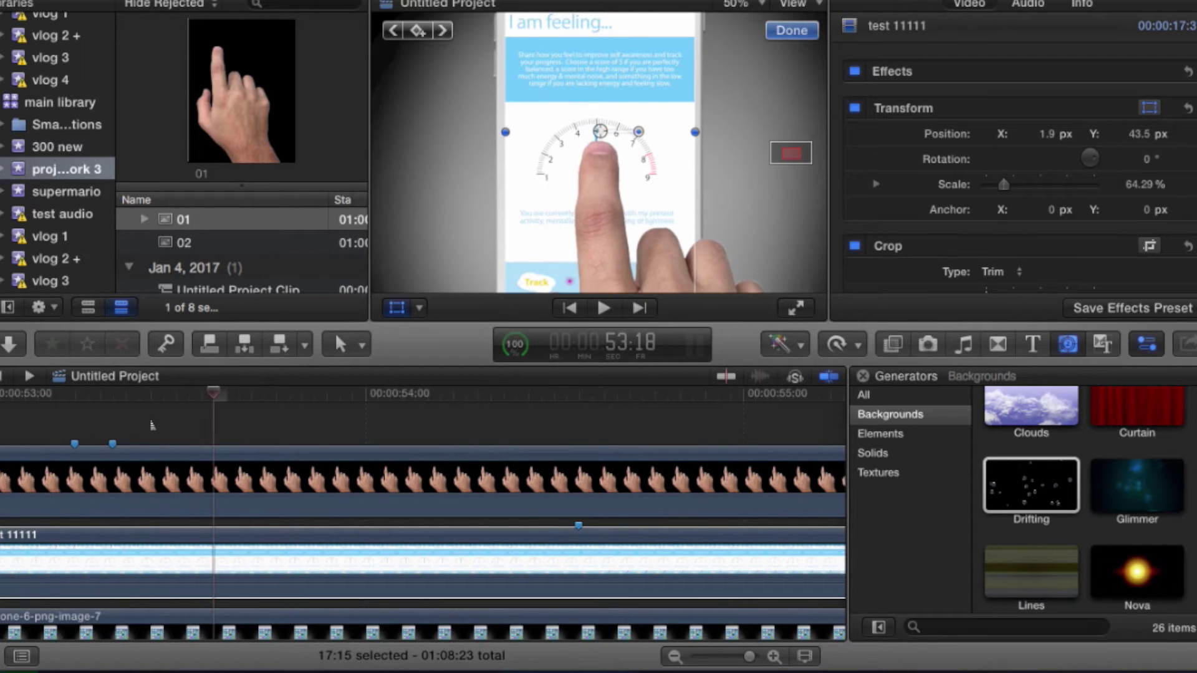
pyautogui.press('Right')
pyautogui.press('Right')
pyautogui.press('Right')
pyautogui.press('Right')
pyautogui.press('Right')
pyautogui.press('Right')
pyautogui.press('Right')
pyautogui.press('Right')
pyautogui.press('Right')
pyautogui.press('Right')
pyautogui.press('Right')
pyautogui.press('Right')
pyautogui.press('Right')
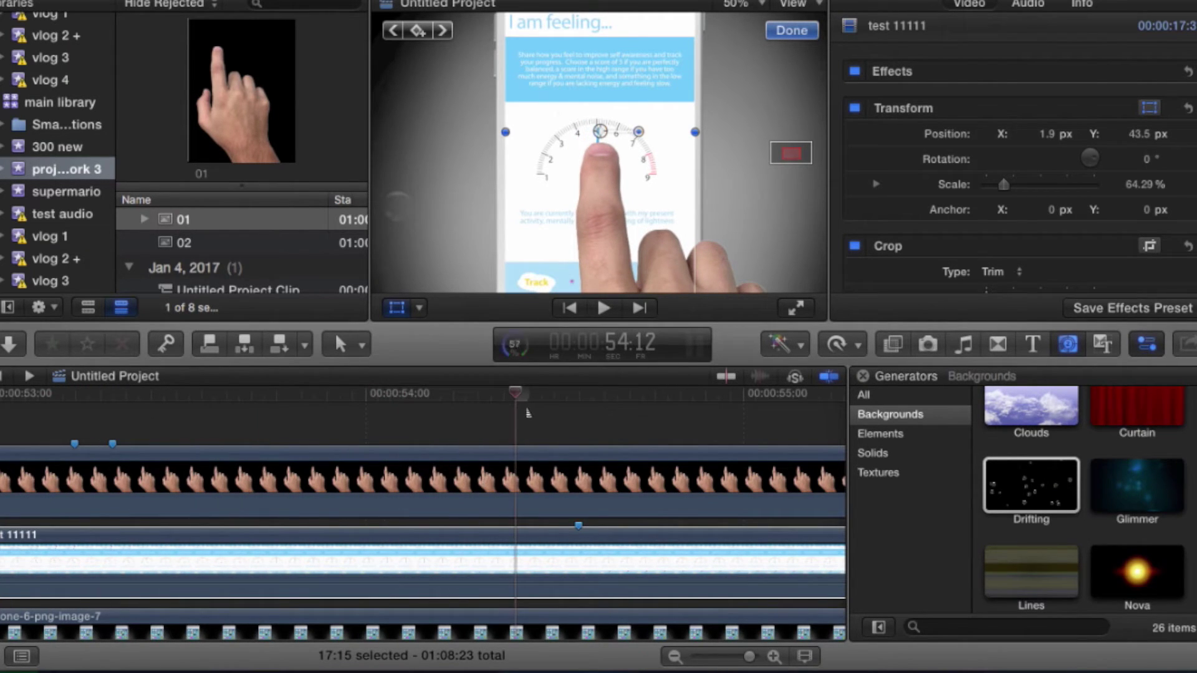
# Add a transform keyframe to the test 11111 clip at 54:02 and try a small position nudge, undoing the nudge.
pyautogui.moveTo(525, 408); pyautogui.dragTo(402, 415)
pyautogui.click(418, 29)
pyautogui.moveTo(613, 215); pyautogui.dragTo(616, 216)
pyautogui.press('super+z')
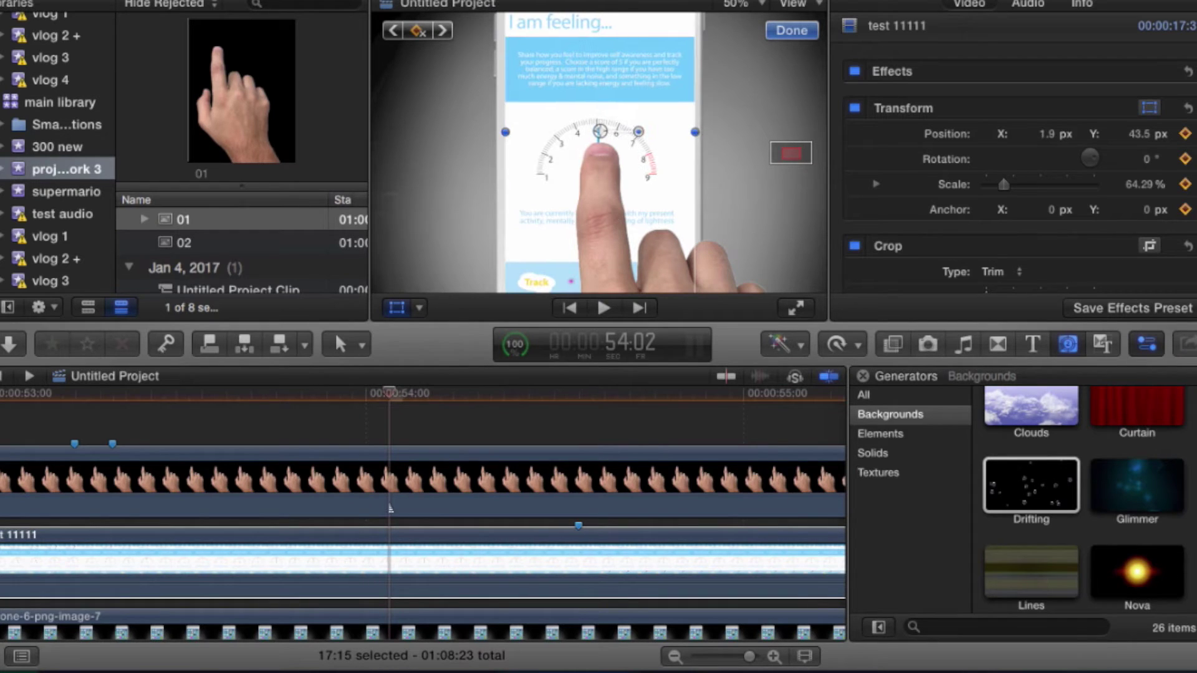
# Select the hand clip 01 and review the frames around 53:19 with its transform controls shown.
pyautogui.click(402, 485)
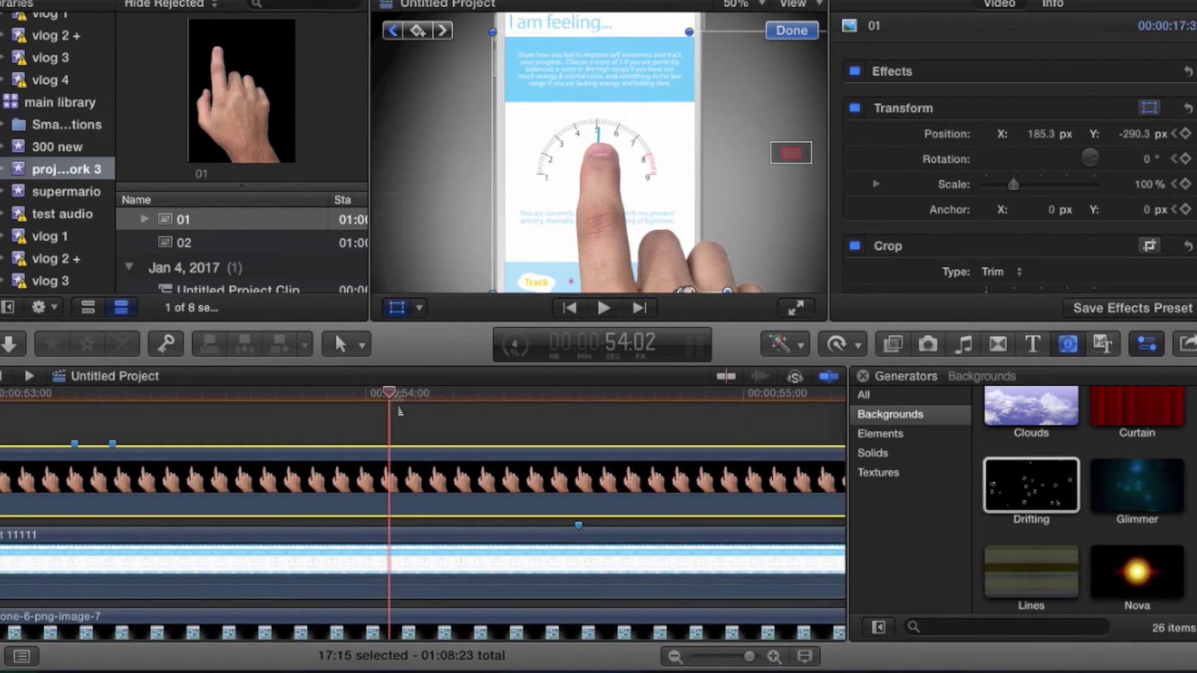
pyautogui.click(399, 307)
pyautogui.click(399, 307)
pyautogui.moveTo(400, 404); pyautogui.dragTo(235, 399)
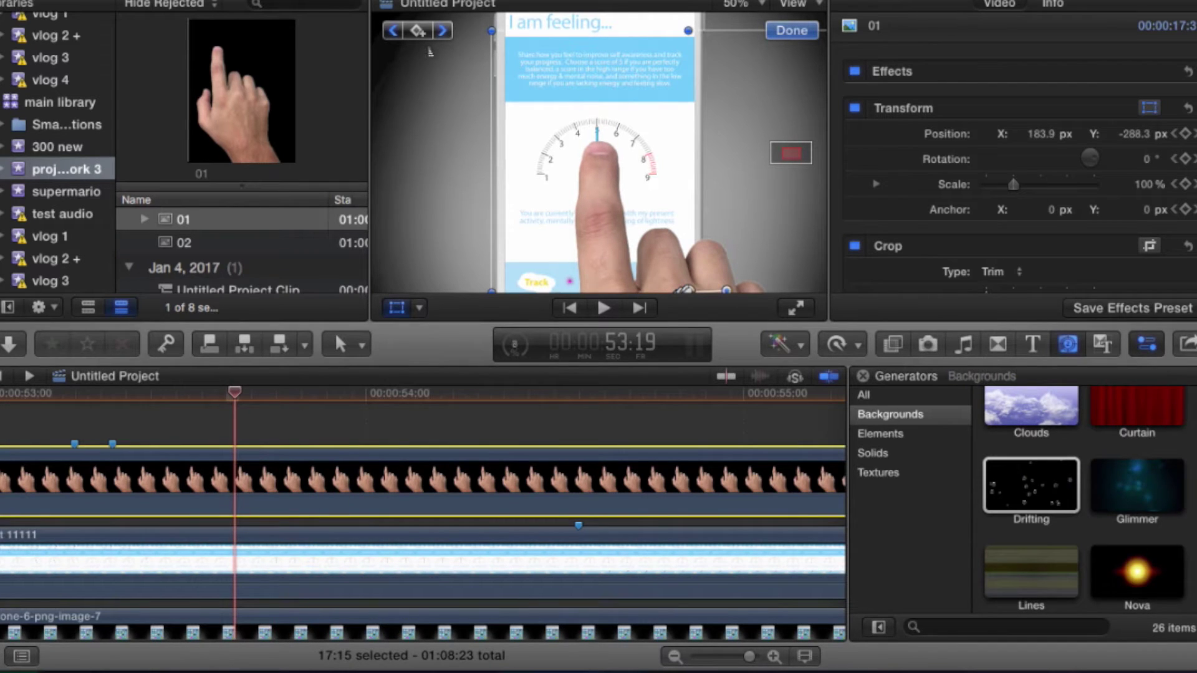
pyautogui.press('Right')
pyautogui.press('Right')
pyautogui.press('Right')
pyautogui.press('Left')
pyautogui.press('Left')
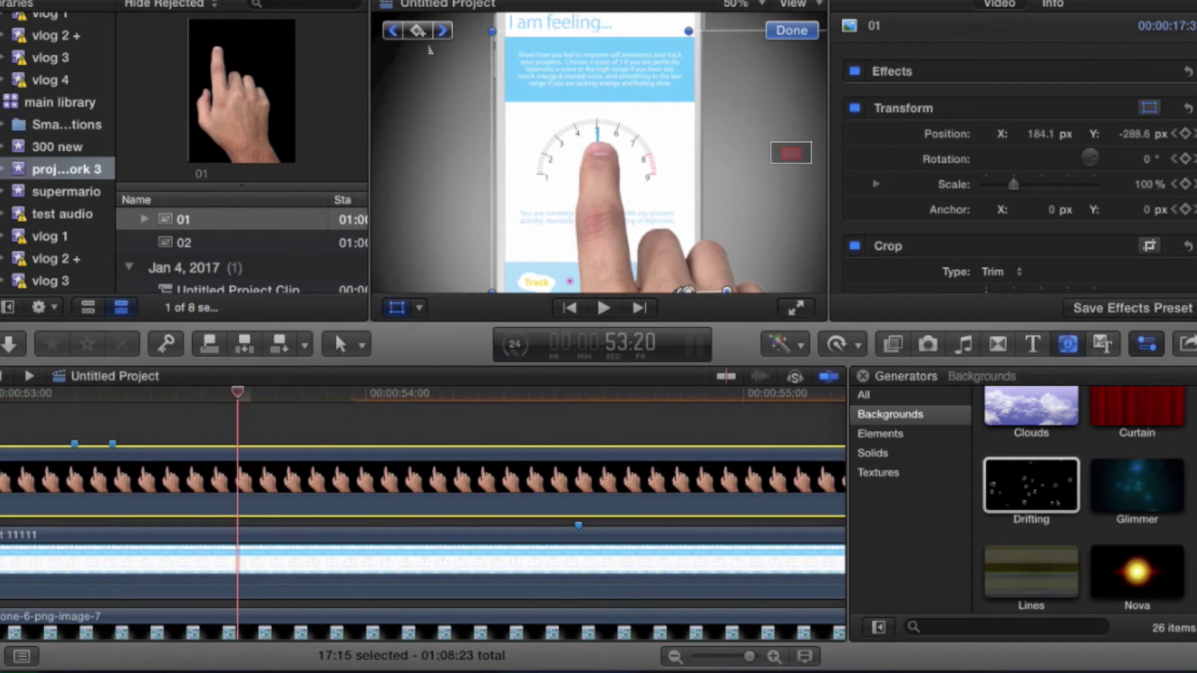
# Go forward to 54:03 and keyframe the hand's position at about X 185.9 px, Y -290.3 px.
pyautogui.press('Right')
pyautogui.press('Right')
pyautogui.press('Right')
pyautogui.press('Right')
pyautogui.press('Right')
pyautogui.press('Right')
pyautogui.press('Right')
pyautogui.press('Right')
pyautogui.press('Right')
pyautogui.press('Right')
pyautogui.press('Left')
pyautogui.press('Left')
pyautogui.press('Left')
pyautogui.press('Left')
pyautogui.press('Left')
pyautogui.press('Left')
pyautogui.press('Left')
pyautogui.press('Left')
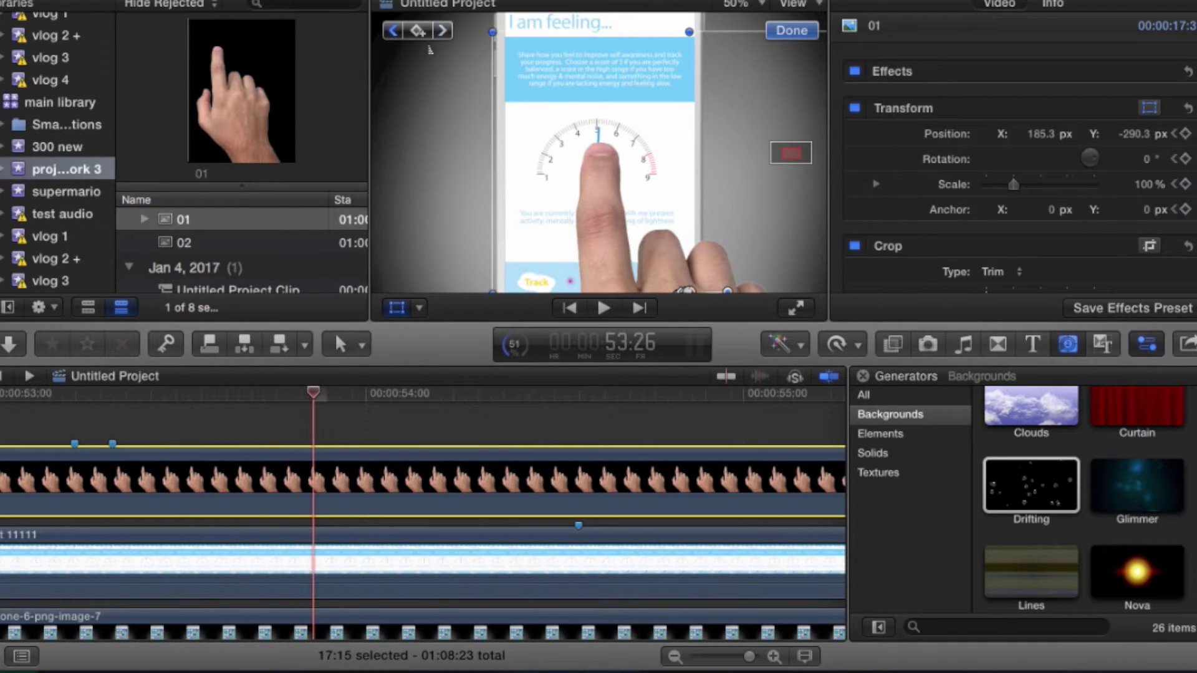
pyautogui.moveTo(617, 235); pyautogui.dragTo(619, 235)
pyautogui.press('Right')
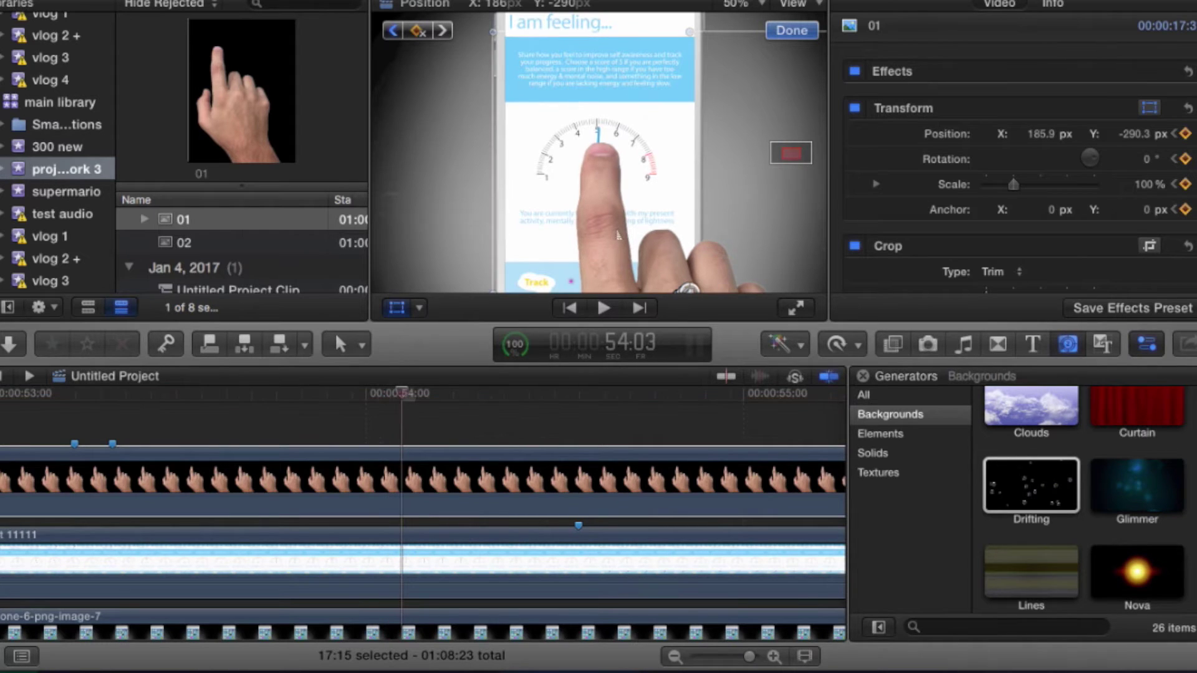
# Advance to the marker at 54:17 and keyframe the hand's position at about X 180.6 px, Y -289.0 px.
pyautogui.press('Right')
pyautogui.press('Right')
pyautogui.press('space')
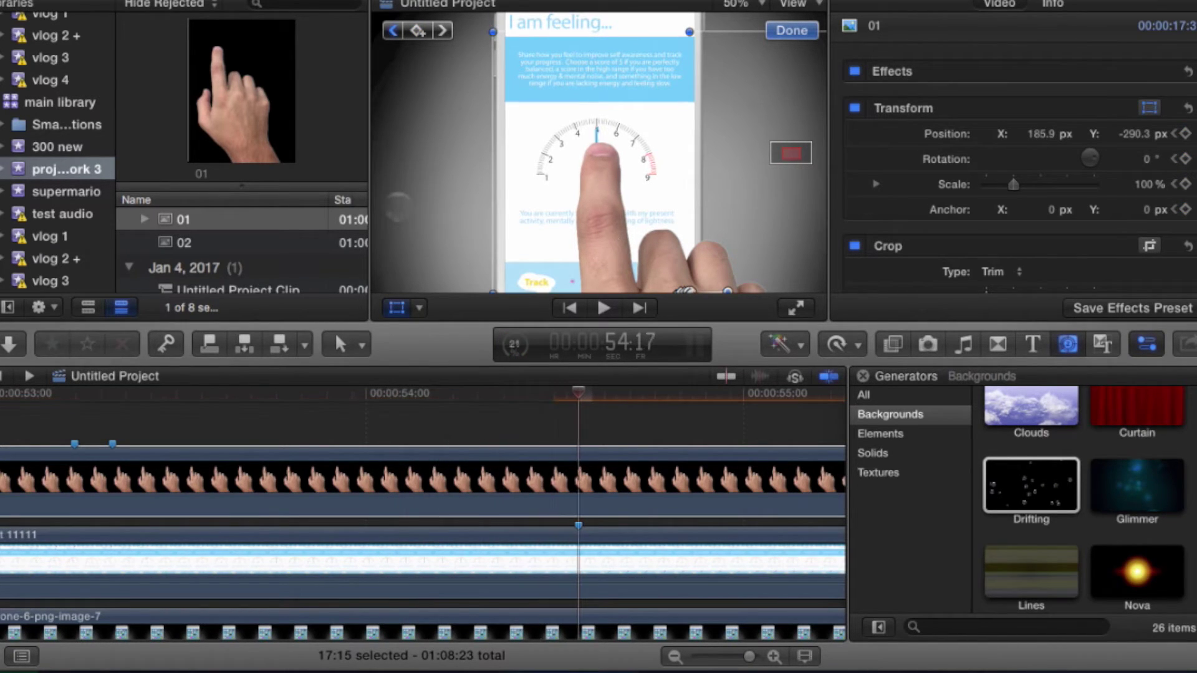
pyautogui.moveTo(617, 212); pyautogui.dragTo(614, 212)
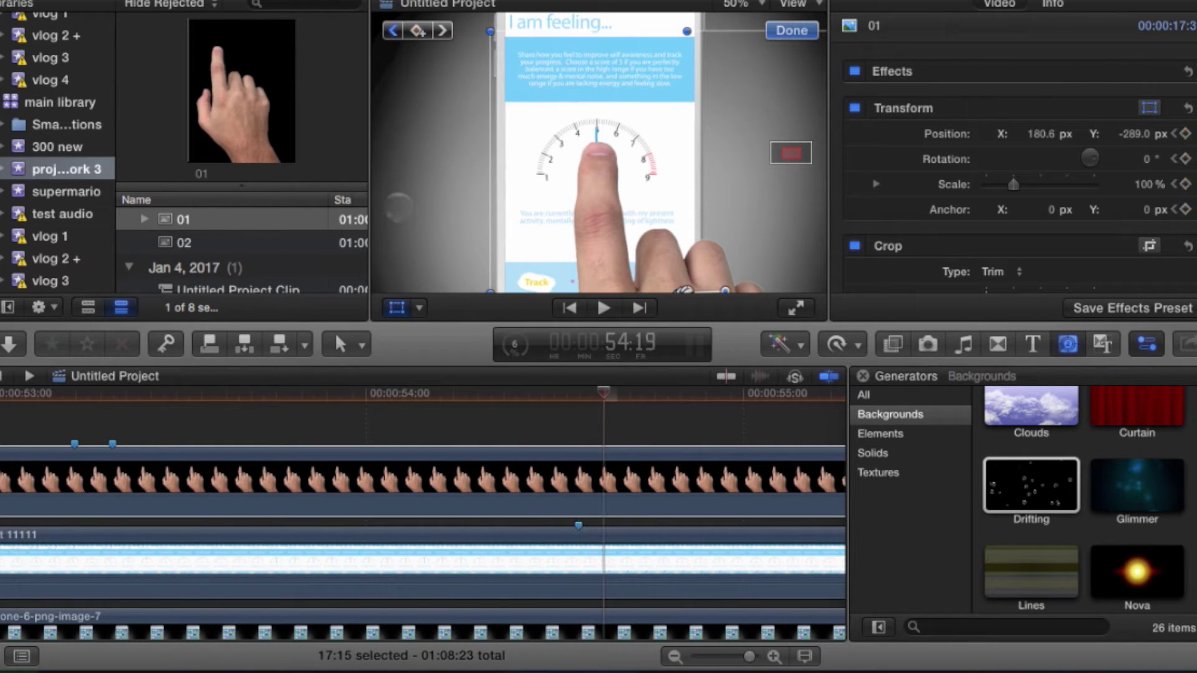
pyautogui.hscroll(5, 623, 430)
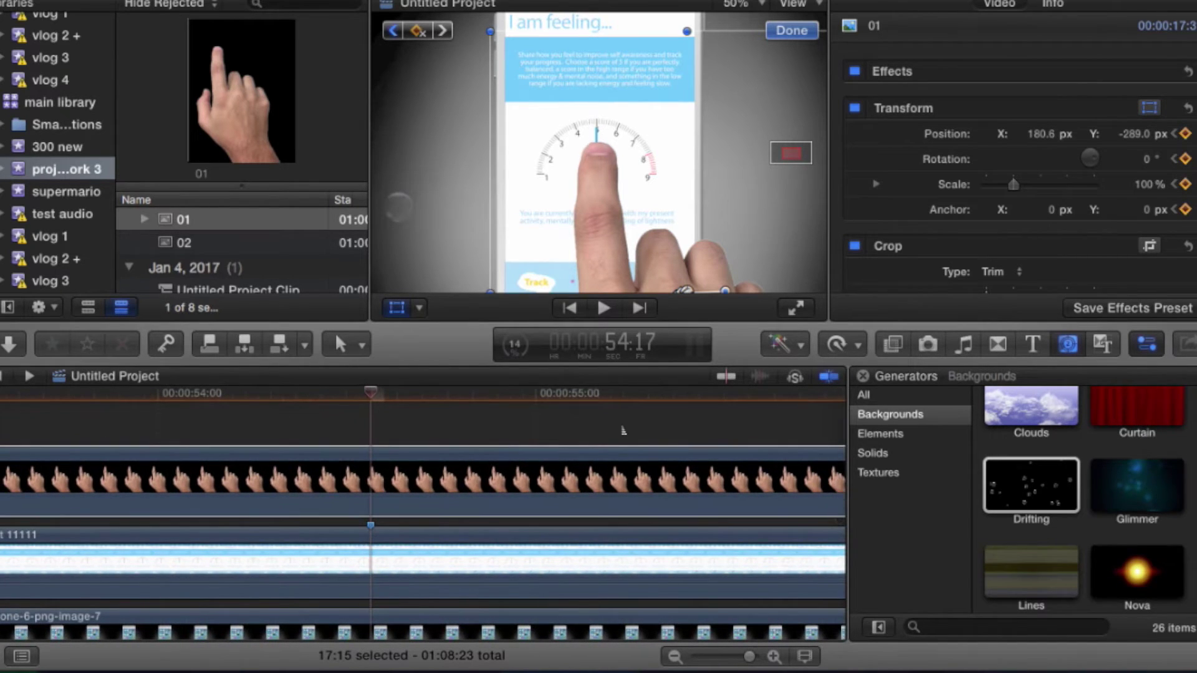
# Switch the hand to Distort and add a distort keyframe at 54:17.
pyautogui.click(419, 308)
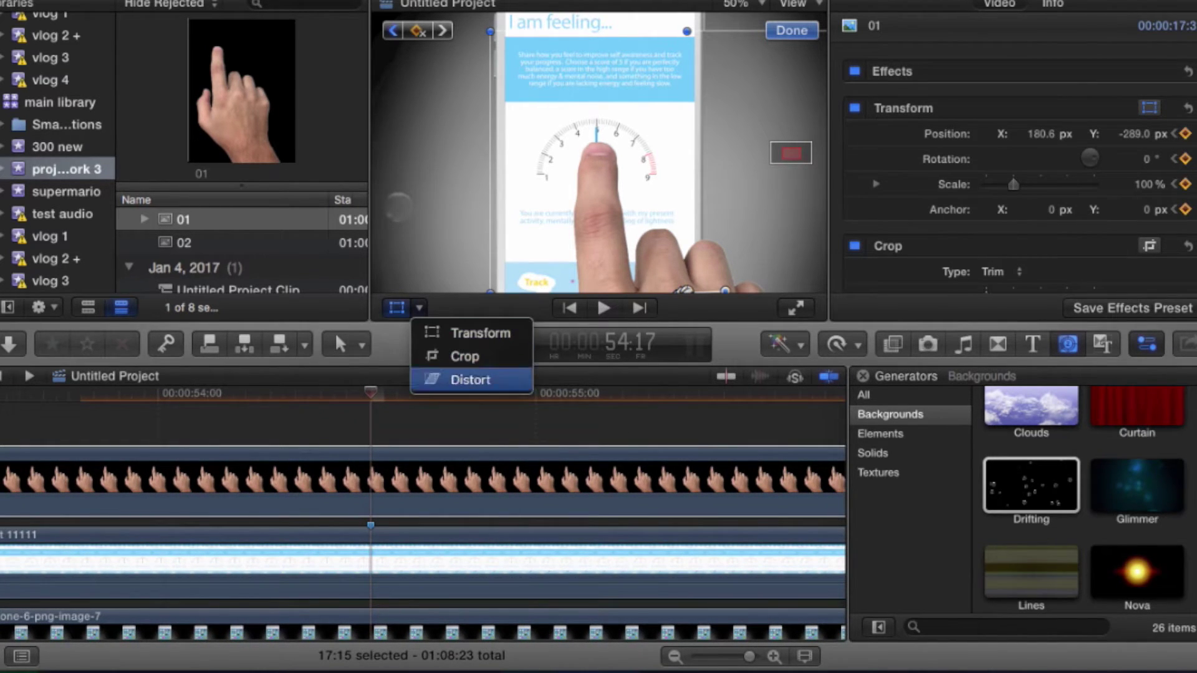
pyautogui.click(470, 380)
pyautogui.click(418, 30)
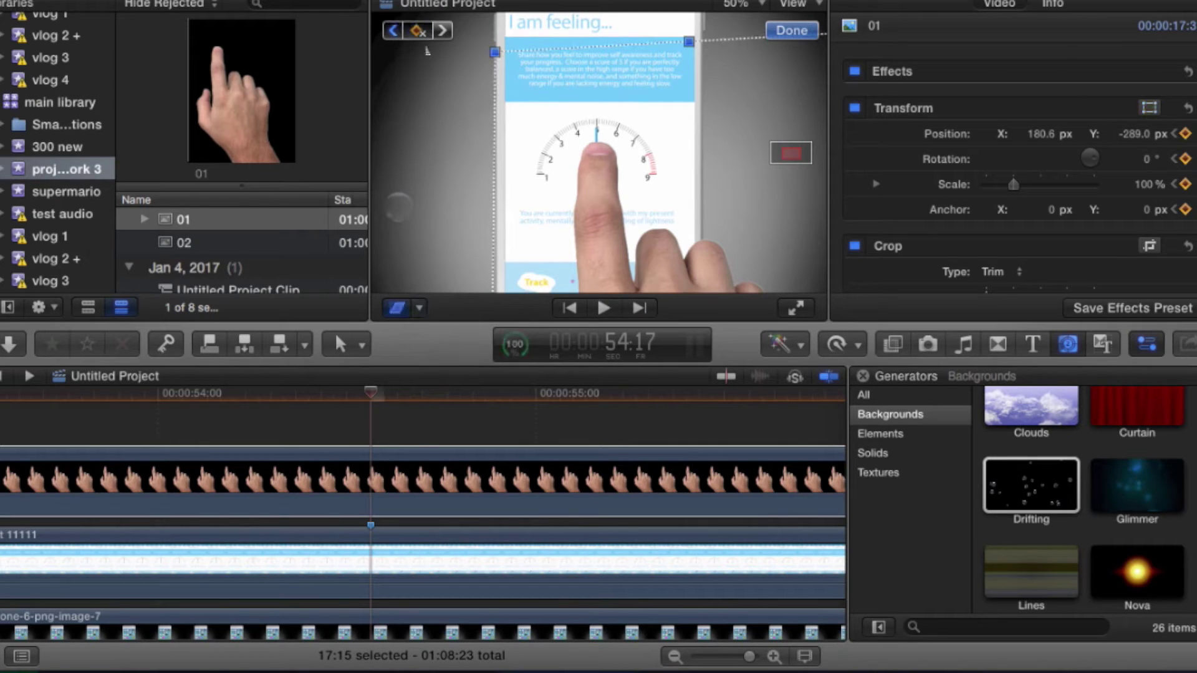
# Add a distort keyframe at 54:20, set the hand's Top Left corner to X 0 px, Y 0 px, and finish distorting.
pyautogui.press('Right')
pyautogui.press('Right')
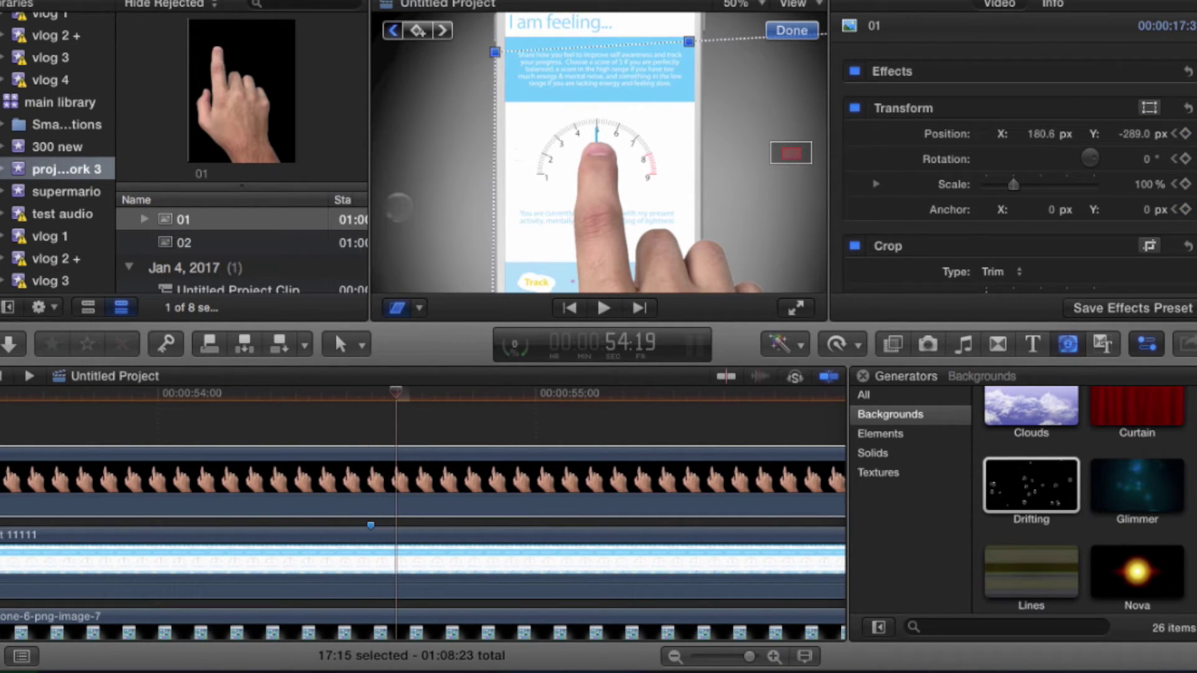
pyautogui.press('Right')
pyautogui.click(417, 30)
pyautogui.scroll(-10, 981, 178)
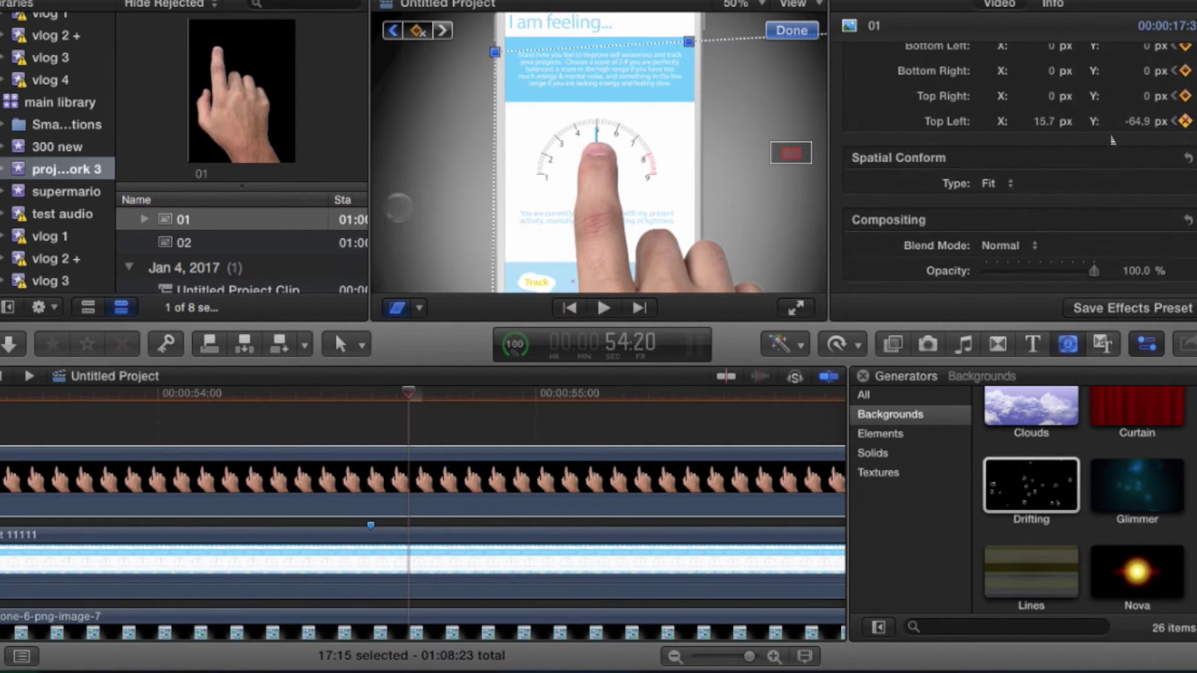
pyautogui.click(1044, 121)
pyautogui.write('0')
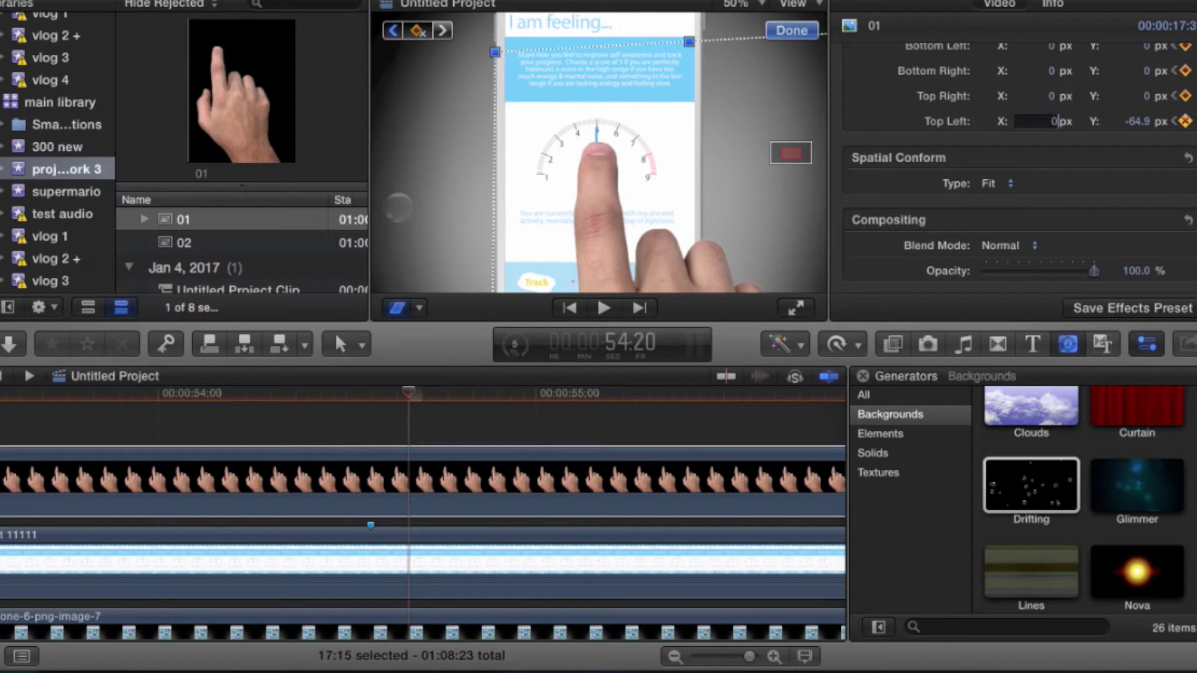
pyautogui.press('Tab')
pyautogui.write('0')
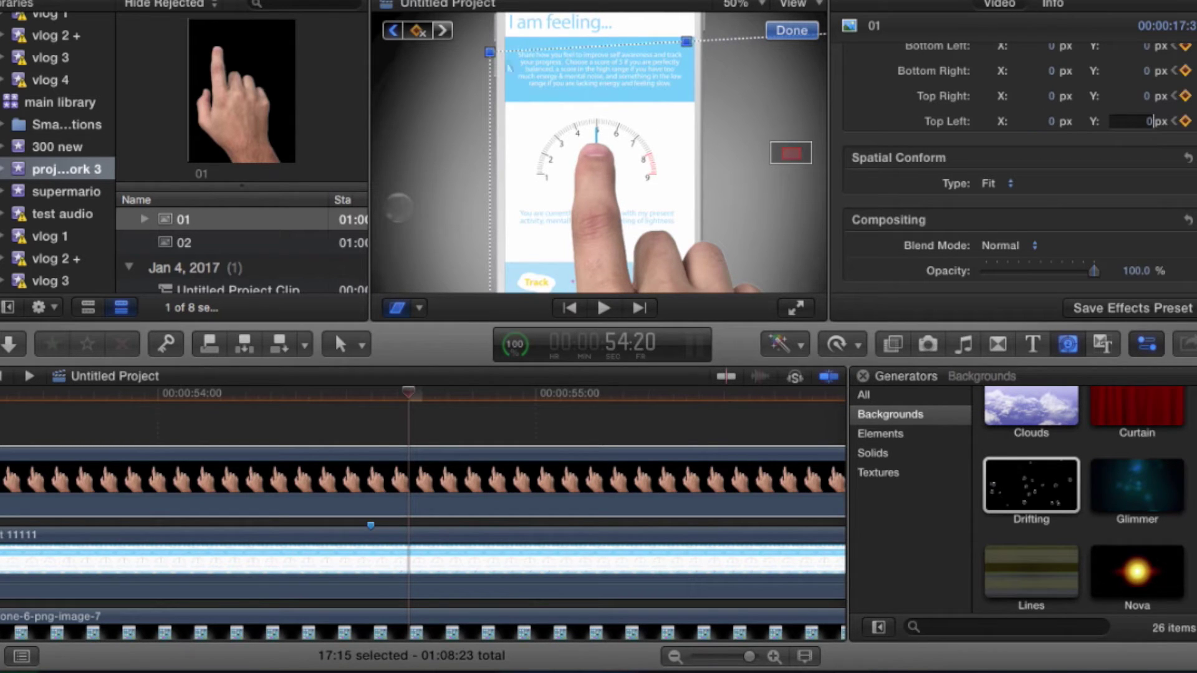
pyautogui.press('Return')
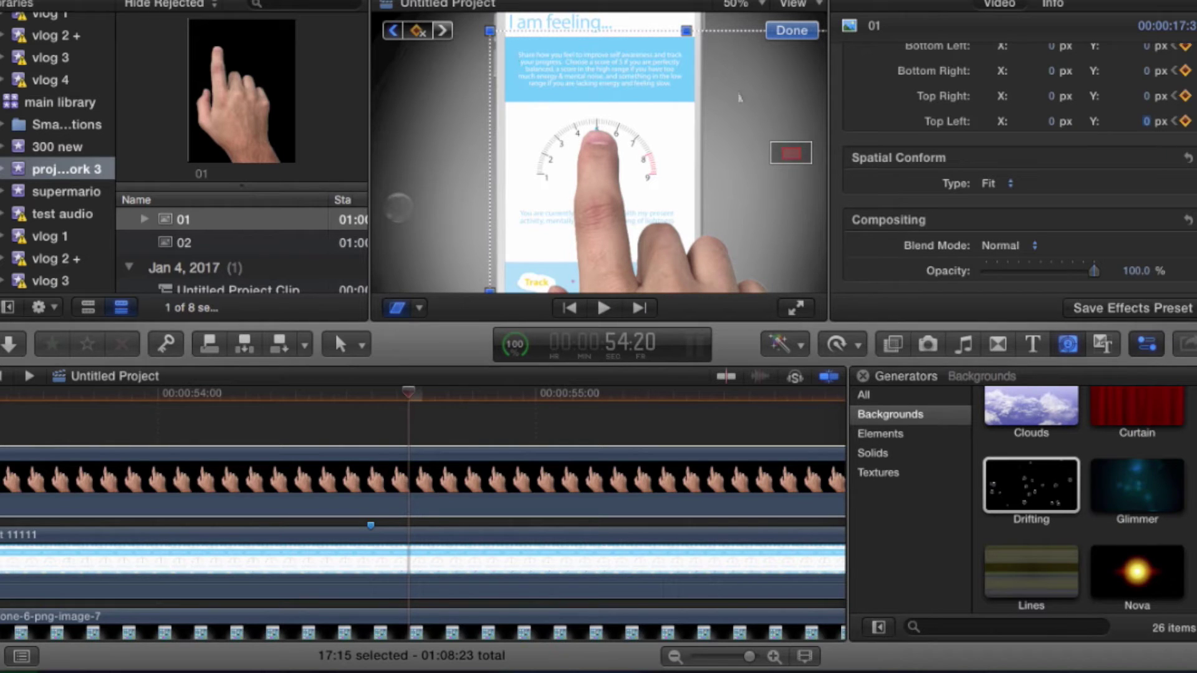
pyautogui.click(792, 32)
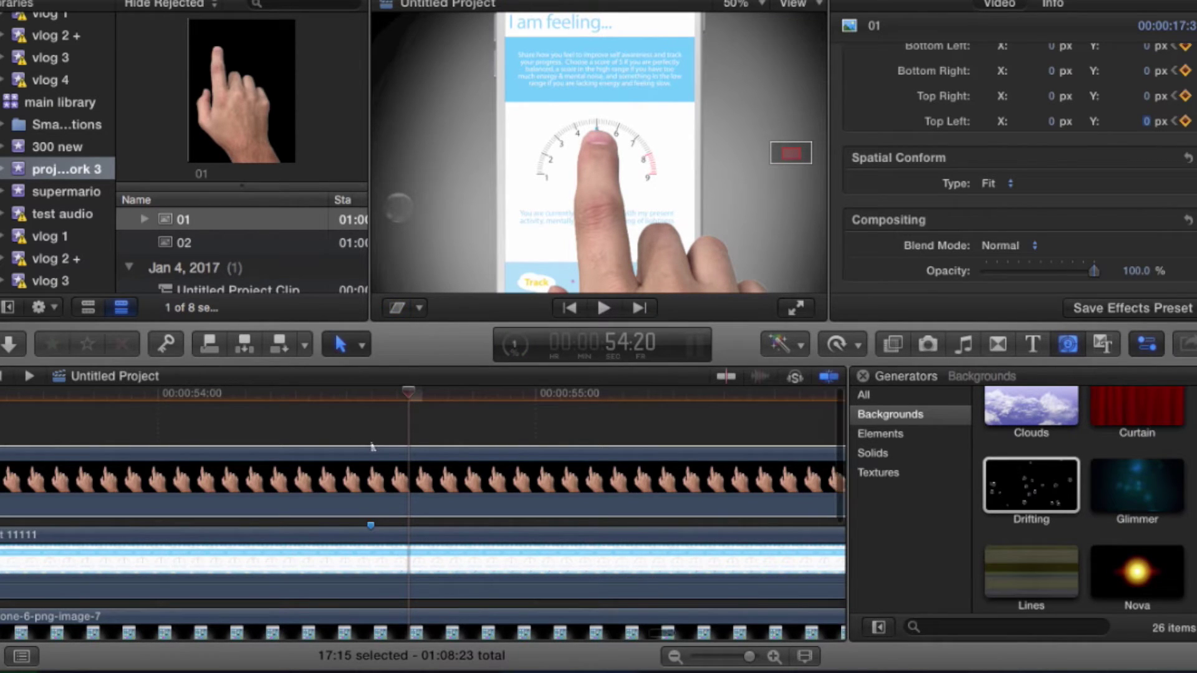
# Play the hand animation from the start of the clip at 51:08 to check the tap on the gauge.
pyautogui.scroll(-3, 372, 446)
pyautogui.press('super+minus')
pyautogui.click(188, 439)
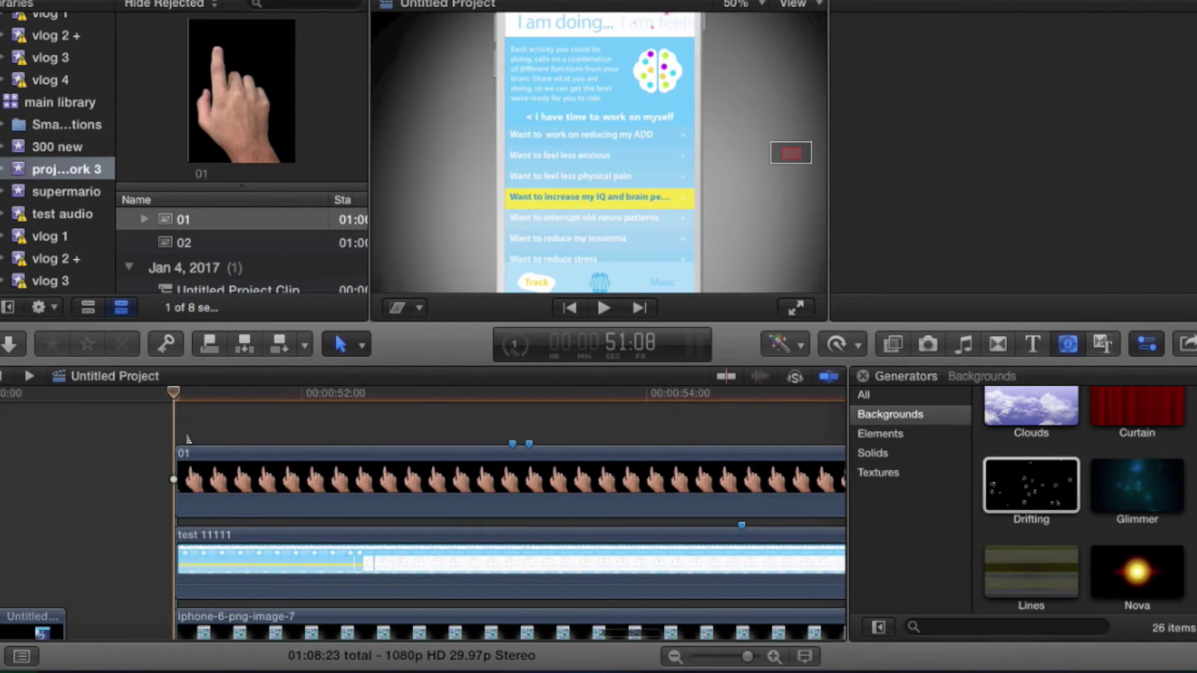
pyautogui.press('space')
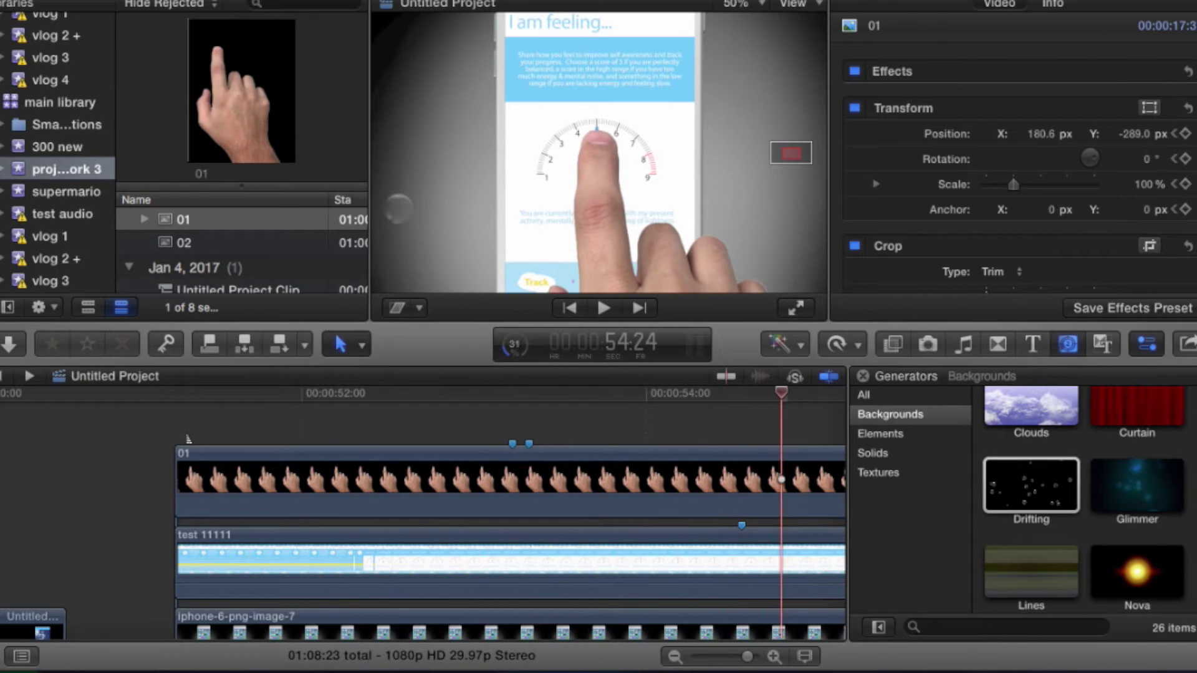
pyautogui.hscroll(5, 188, 438)
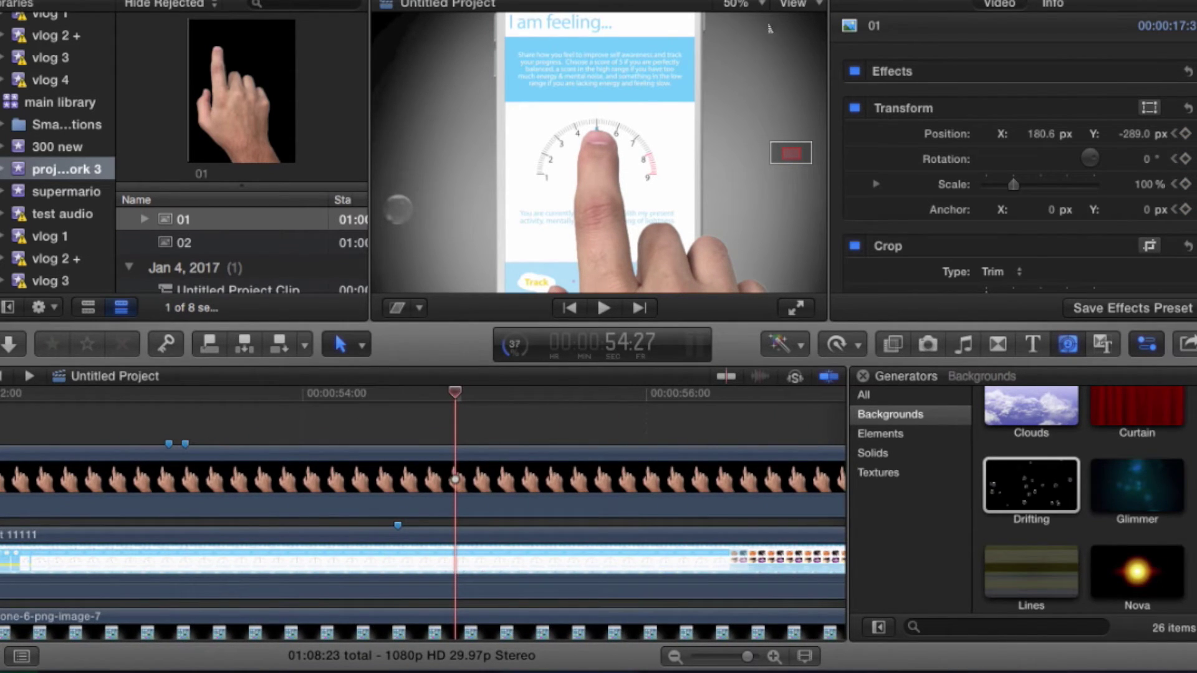
# Show the whole phone scene in the viewer and step through the frames after the tap up to 55:02.
pyautogui.click(748, 4)
pyautogui.click(753, 23)
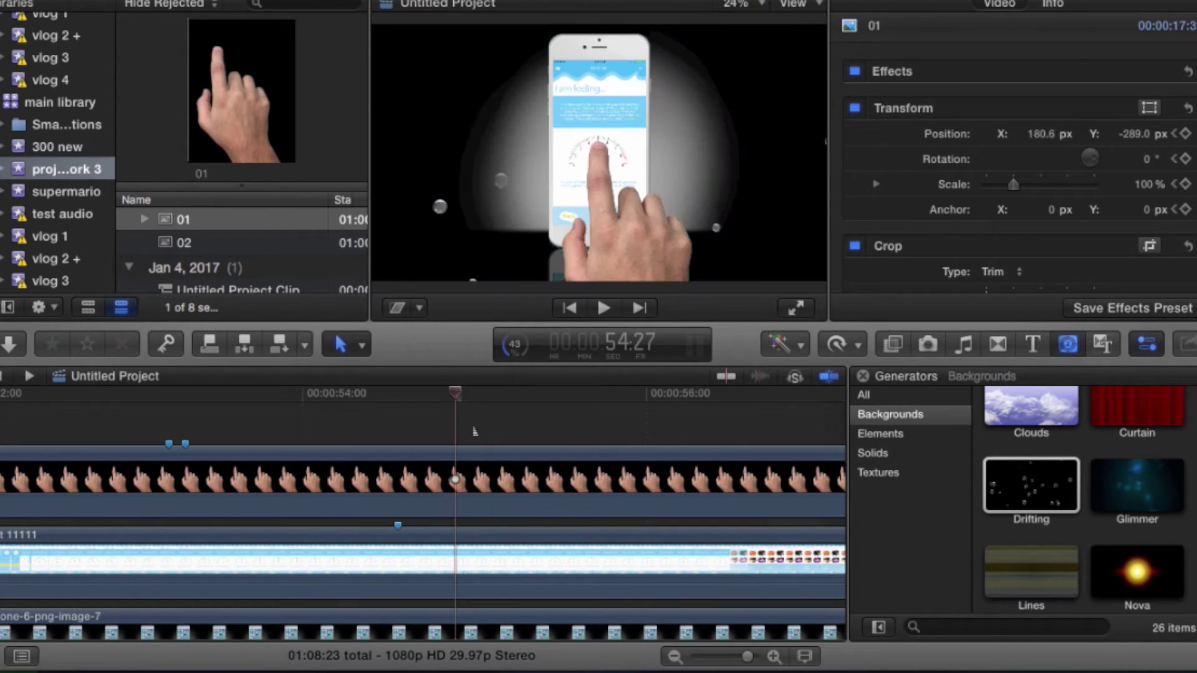
pyautogui.scroll(-3, 475, 431)
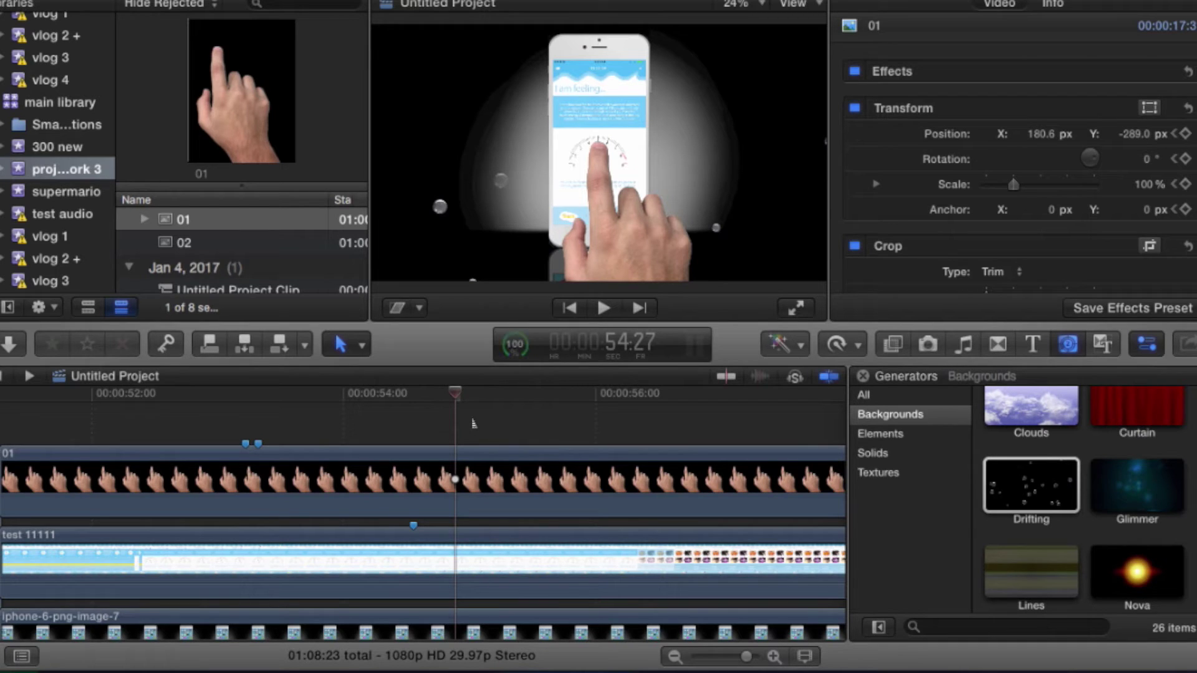
pyautogui.moveTo(462, 404); pyautogui.dragTo(431, 426)
pyautogui.press('Right')
pyautogui.press('Right')
pyautogui.press('Right')
pyautogui.press('Right')
pyautogui.press('Right')
pyautogui.press('Right')
pyautogui.press('Right')
pyautogui.press('Right')
pyautogui.press('Right')
pyautogui.press('Right')
pyautogui.press('Right')
pyautogui.press('Right')
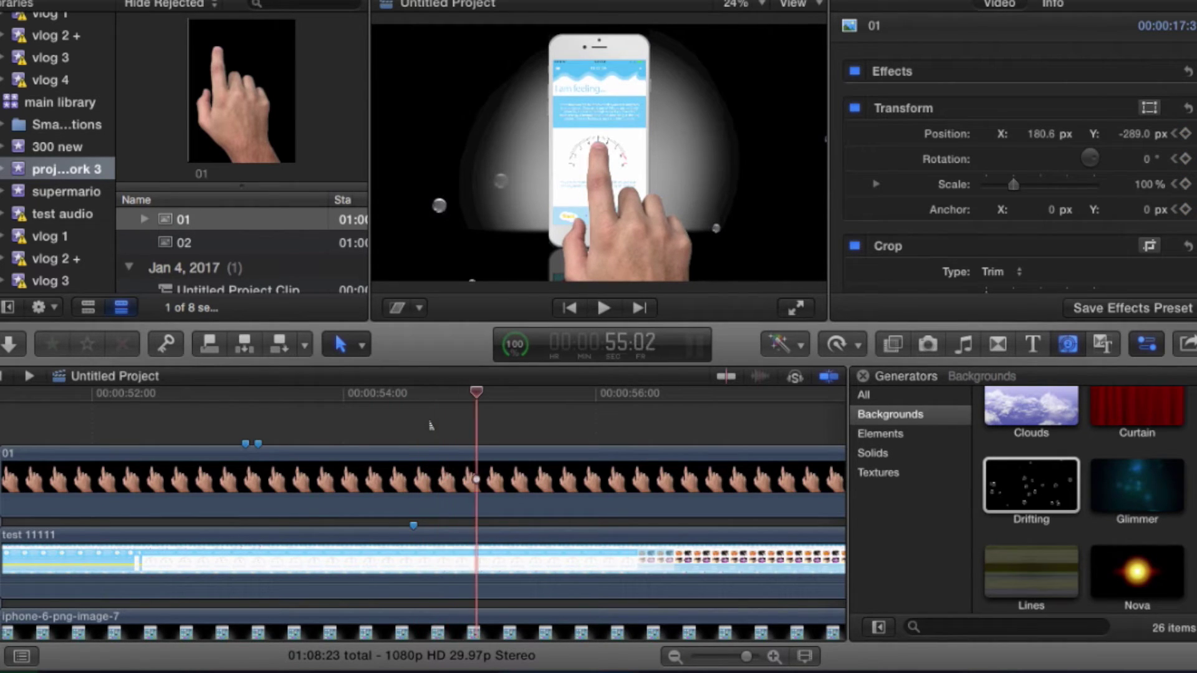
# Add a transform keyframe to the hand and move it out below the frame at 55:05, about X 227.7 px, Y -876.1 px.
pyautogui.click(397, 307)
pyautogui.click(420, 307)
pyautogui.click(479, 334)
pyautogui.click(419, 30)
pyautogui.moveTo(671, 253); pyautogui.dragTo(671, 358)
pyautogui.click(791, 30)
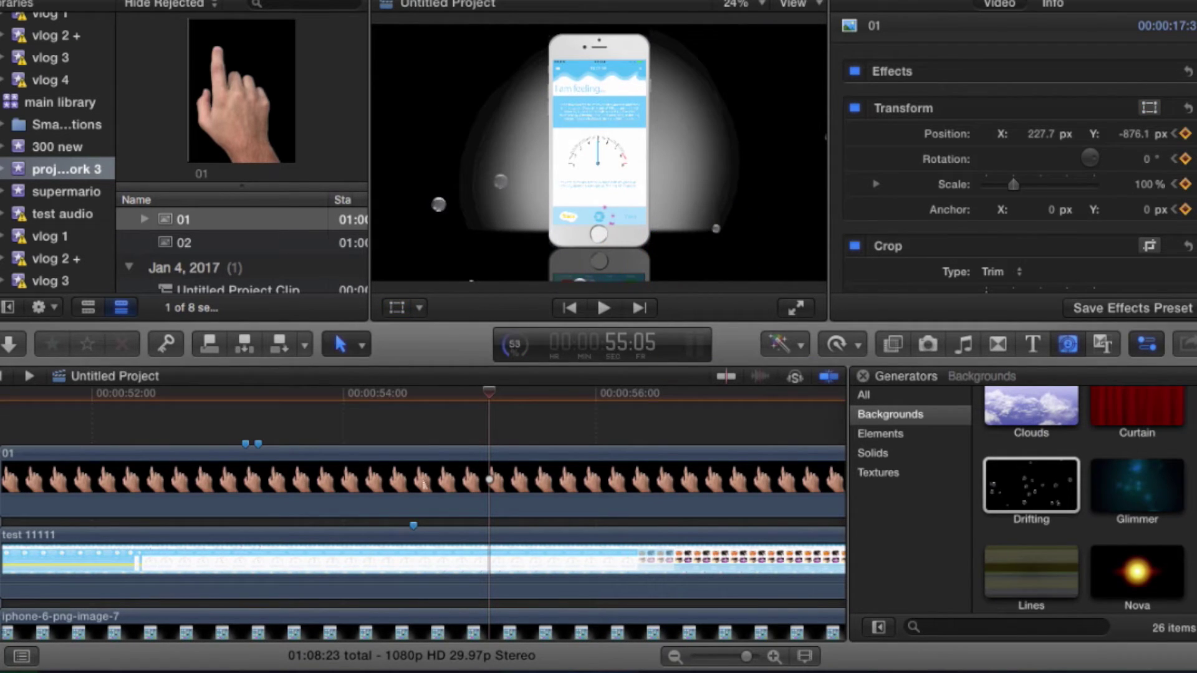
# Play the scene full screen from 51:08 to review the hand's entry, tap and exit, and return to the editor.
pyautogui.click(9, 429)
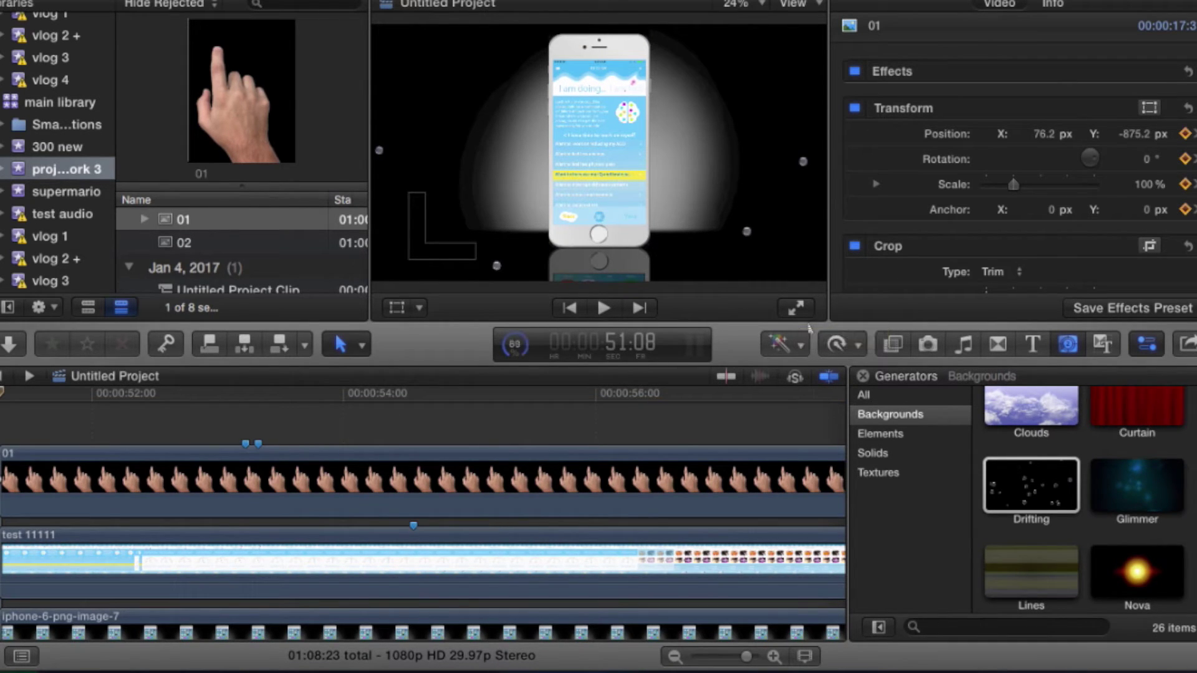
pyautogui.click(796, 307)
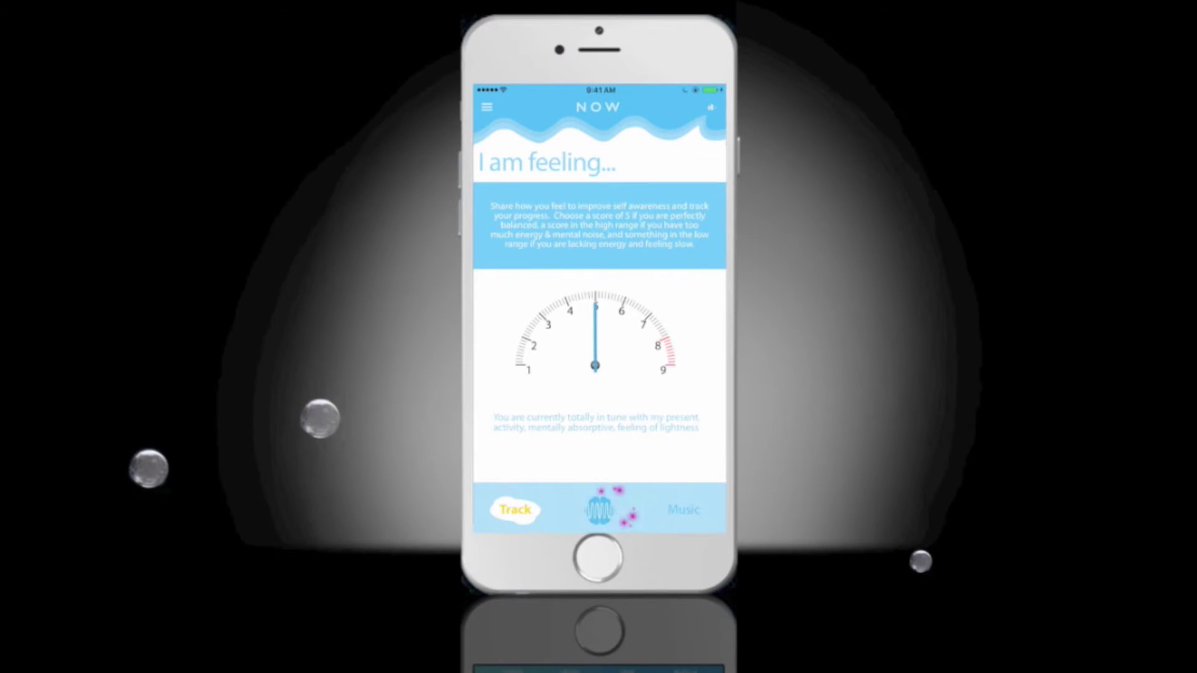
pyautogui.press('space')
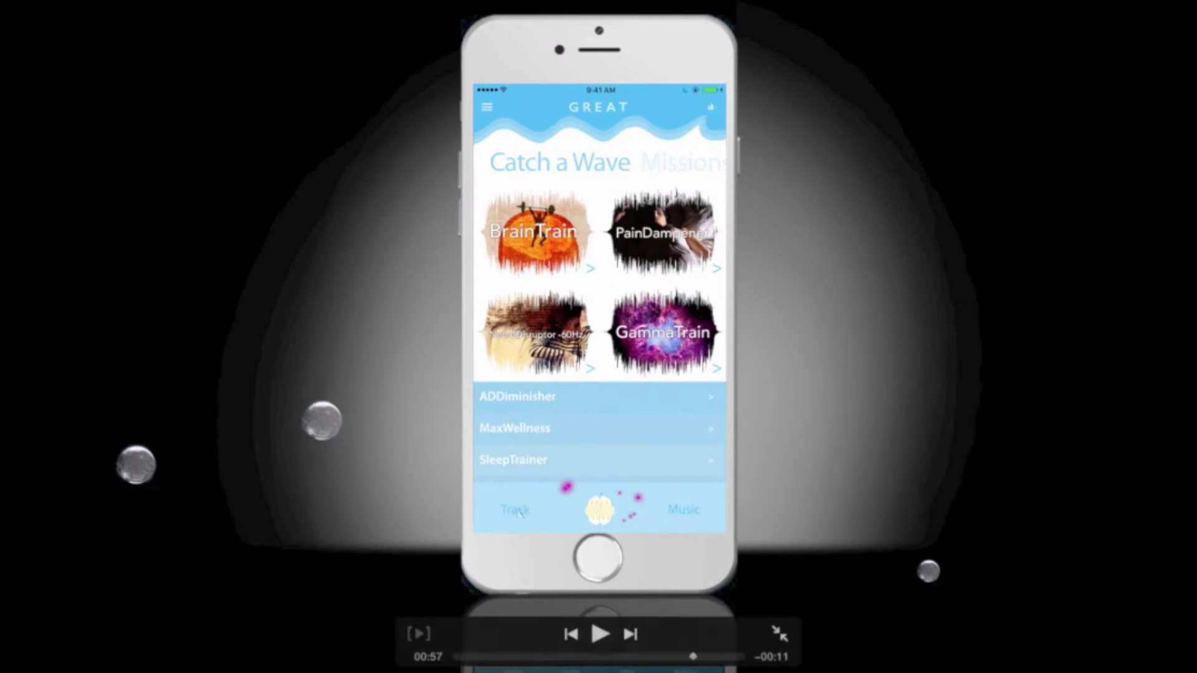
pyautogui.press('Escape')
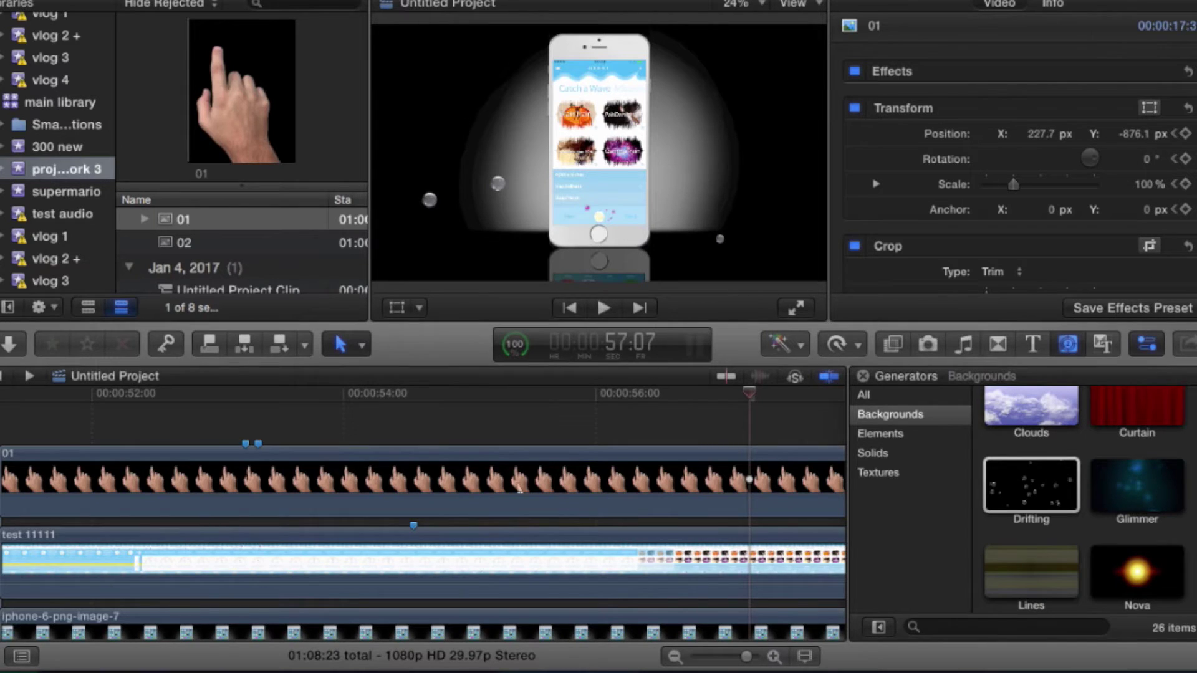
# Find the screen change at 56:14 and add a marker there to the test 11111 clip.
pyautogui.hscroll(5, 518, 488)
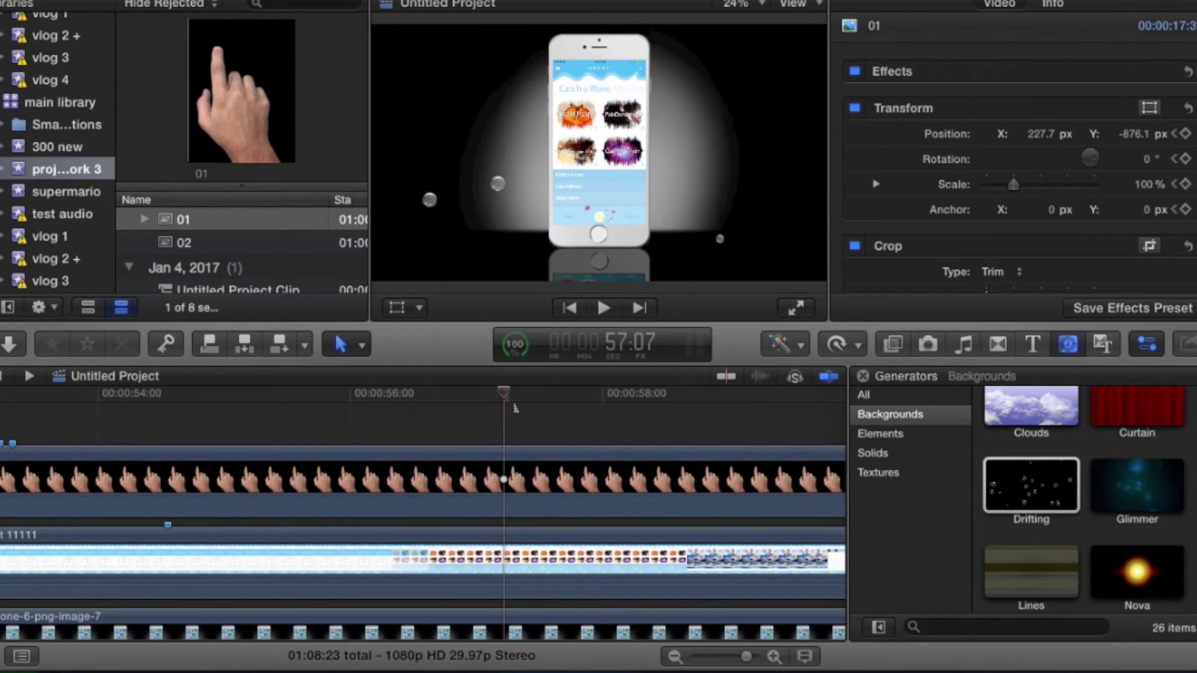
pyautogui.moveTo(515, 408); pyautogui.dragTo(443, 401)
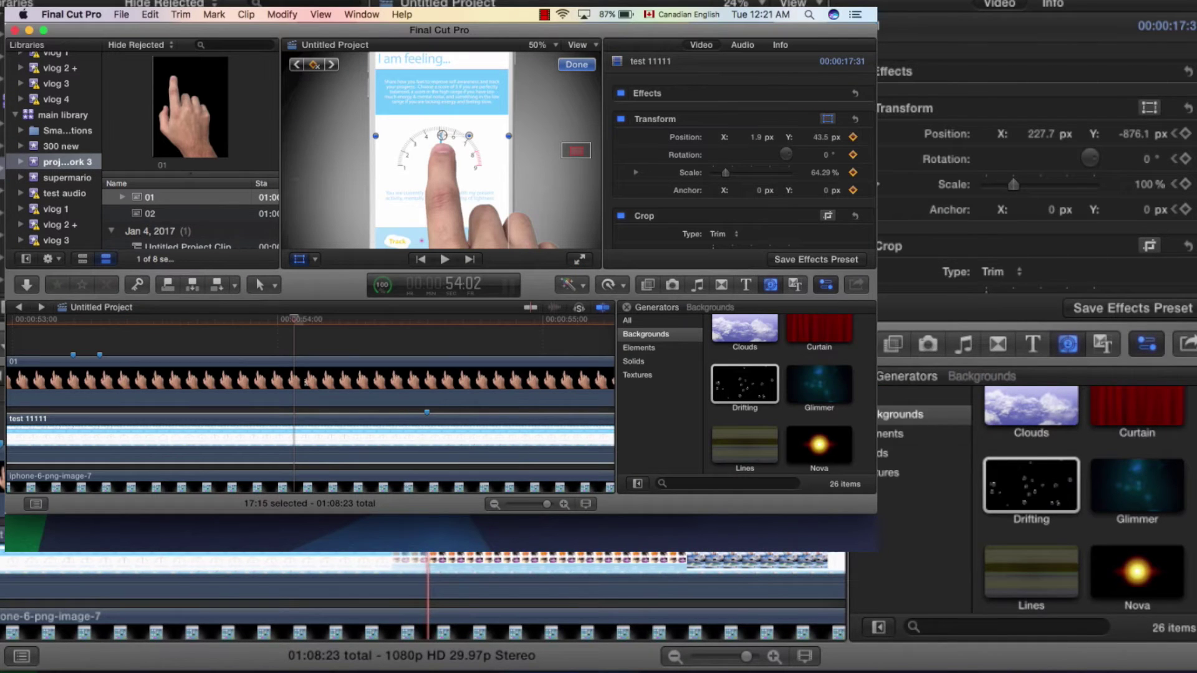
pyautogui.click(306, 382)
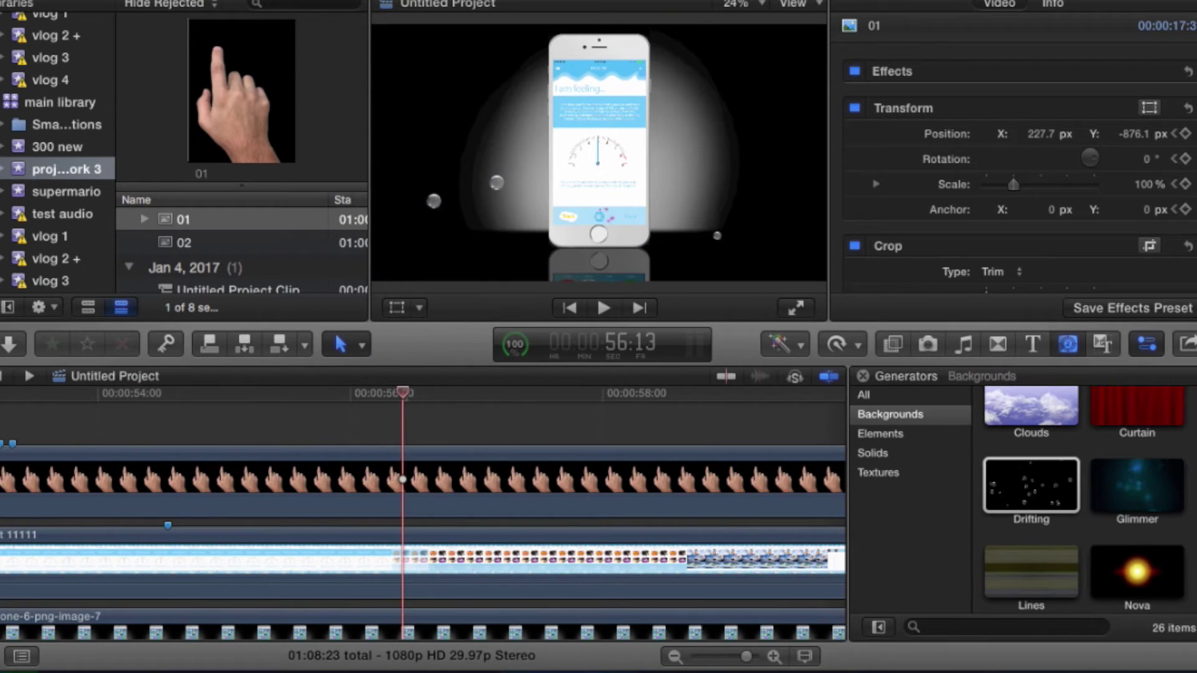
pyautogui.press('Left')
pyautogui.press('Right')
pyautogui.click(422, 562)
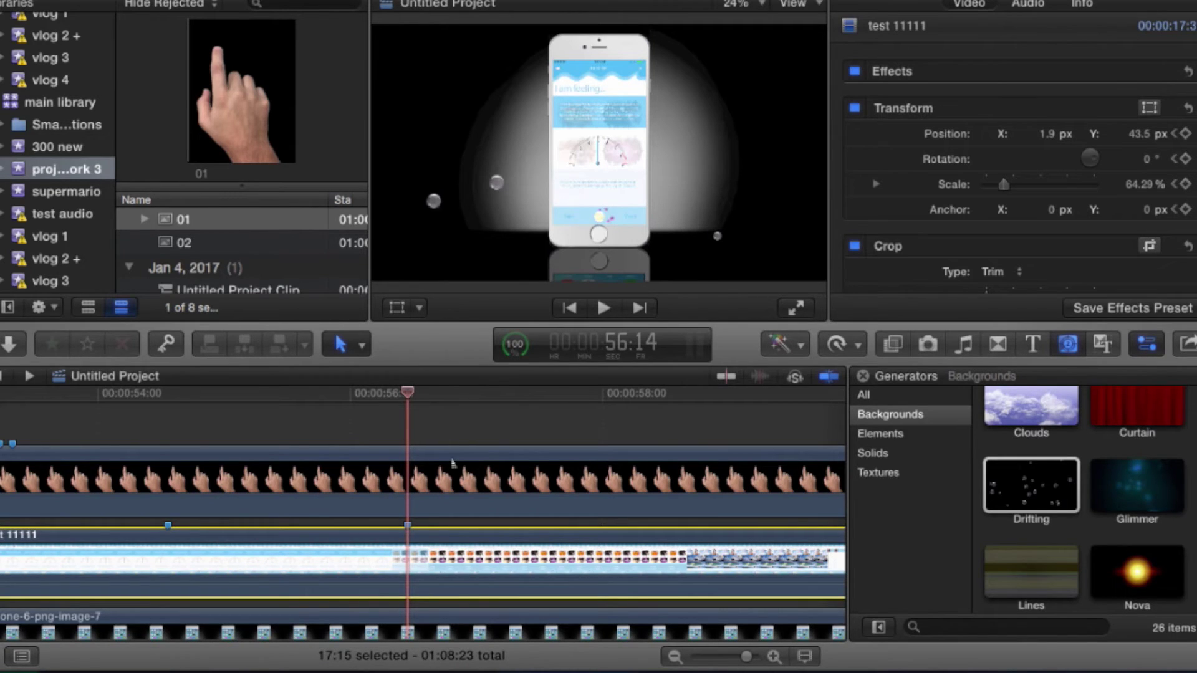
# Step back to 56:11, just before the screen change, and add a marker there to the test 11111 clip.
pyautogui.press('Left')
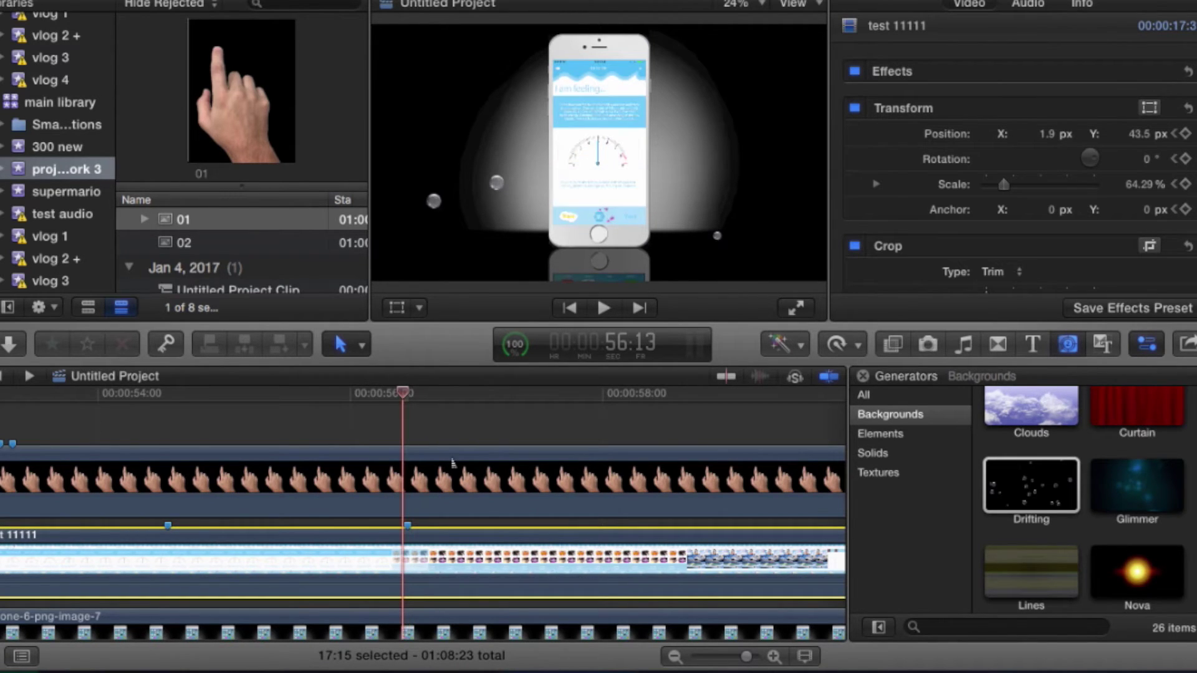
pyautogui.press('Left')
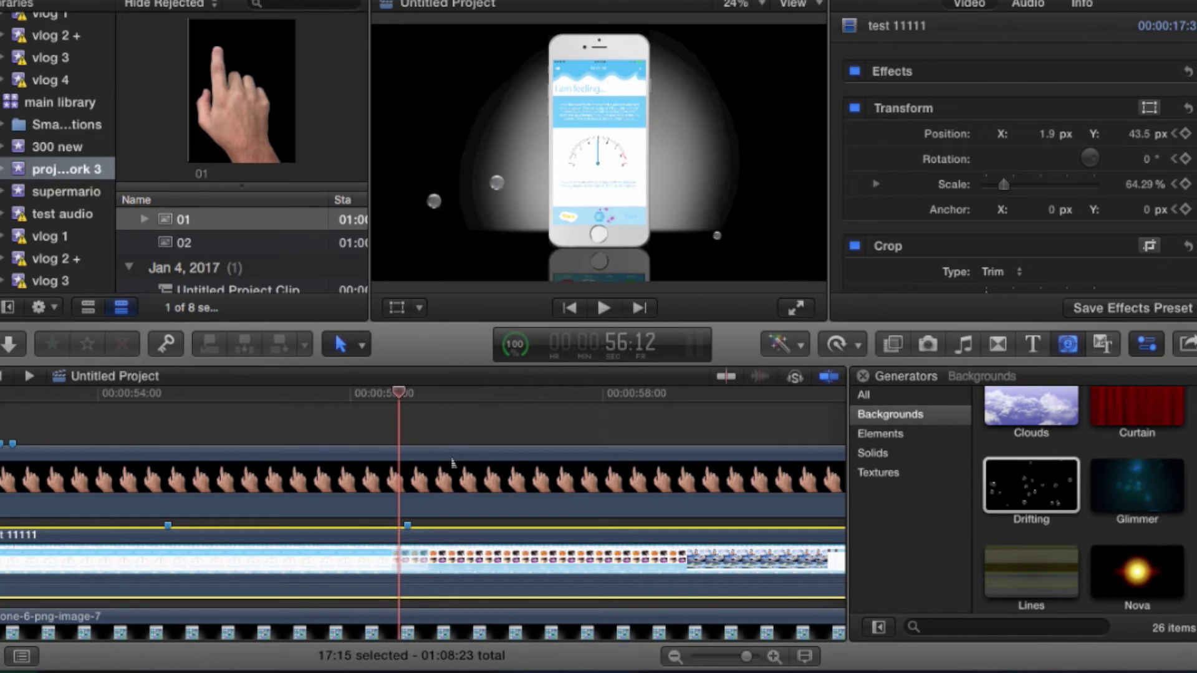
pyautogui.press('Left')
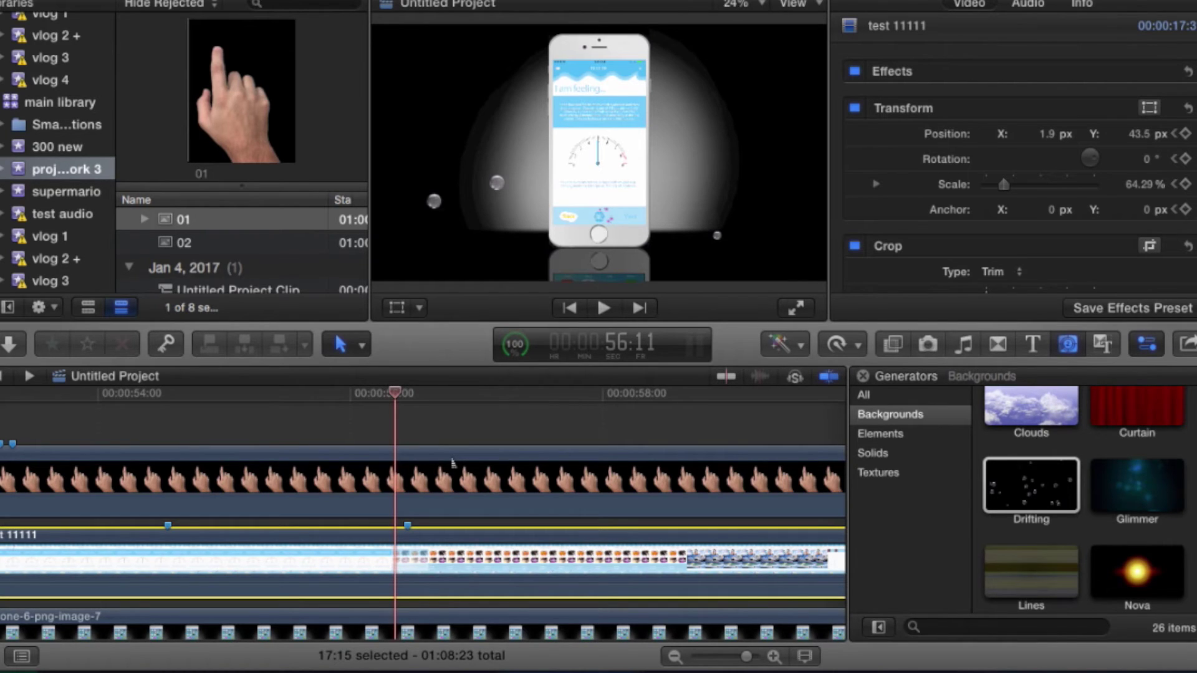
pyautogui.press('Left')
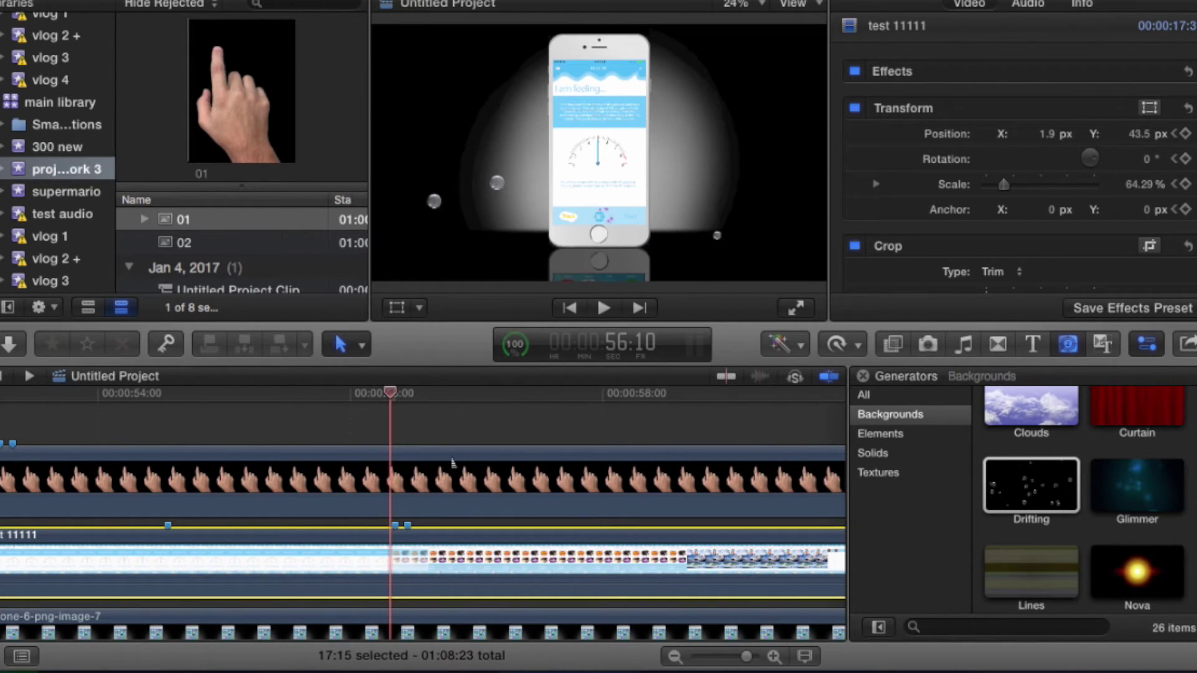
# Find the frame at 56:03 and add a transform keyframe there to the test 11111 clip and to the hand clip 01.
pyautogui.press('Left')
pyautogui.press('Left')
pyautogui.press('Left')
pyautogui.press('Left')
pyautogui.press('Left')
pyautogui.press('Left')
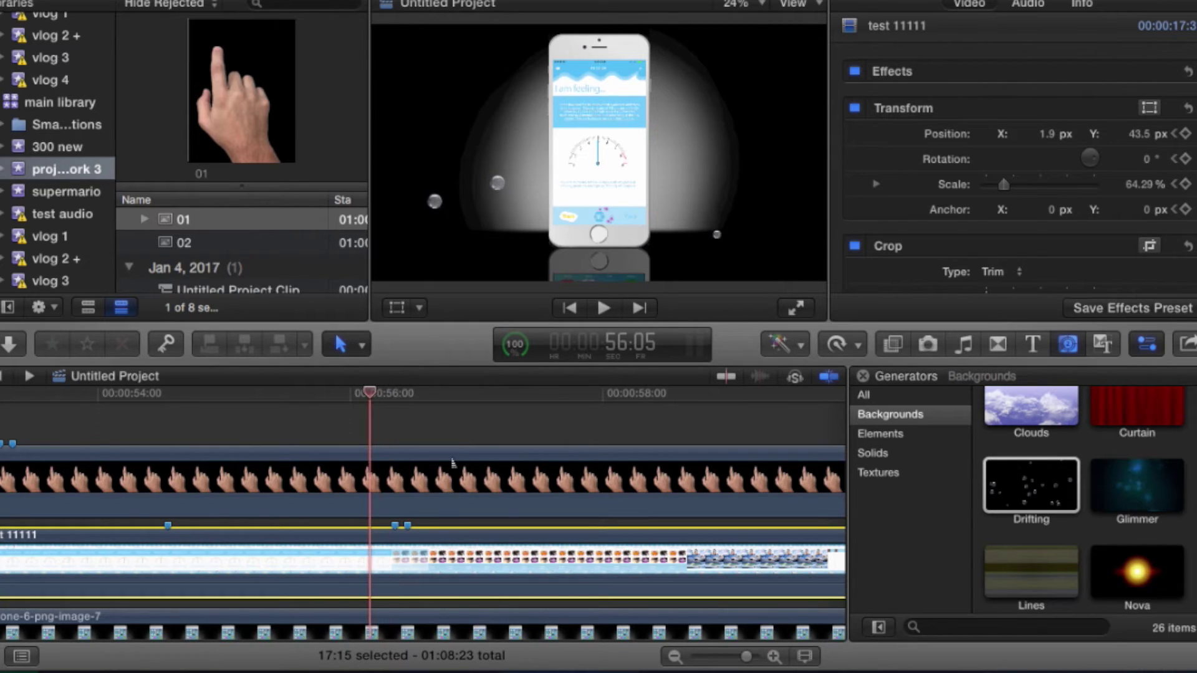
pyautogui.press('Right')
pyautogui.press('Right')
pyautogui.press('Right')
pyautogui.press('Right')
pyautogui.press('Right')
pyautogui.press('Right')
pyautogui.press('Right')
pyautogui.press('Left')
pyautogui.press('Left')
pyautogui.press('Left')
pyautogui.press('Left')
pyautogui.press('Left')
pyautogui.press('Left')
pyautogui.press('Left')
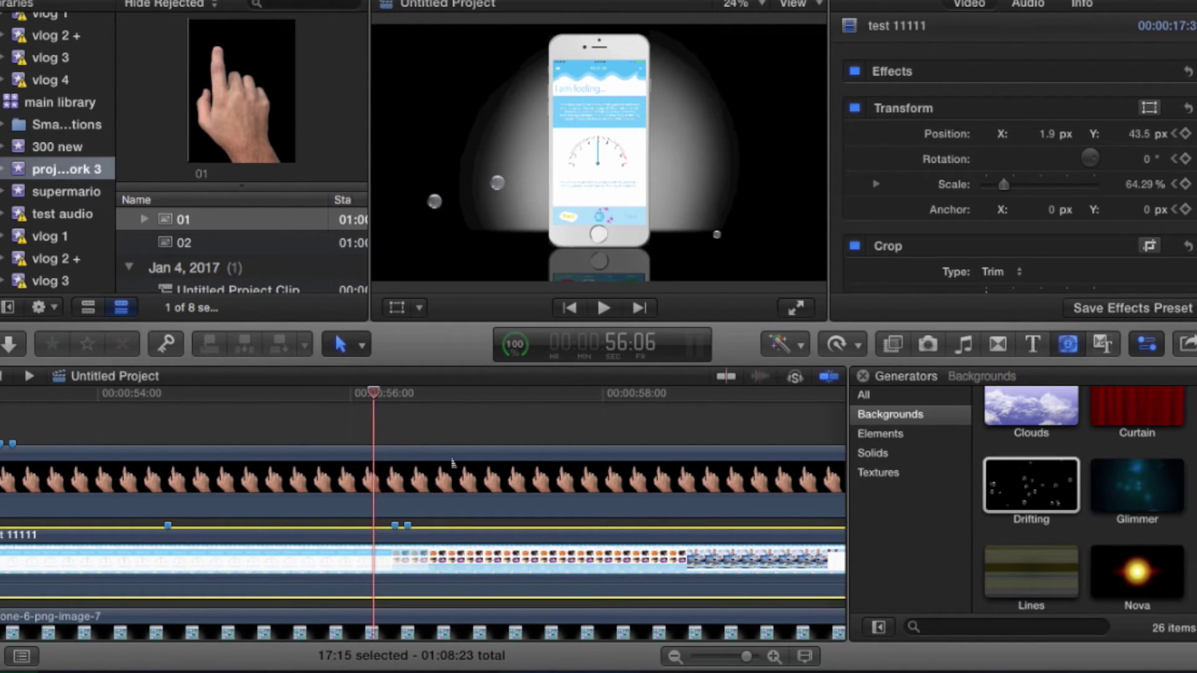
pyautogui.press('Left')
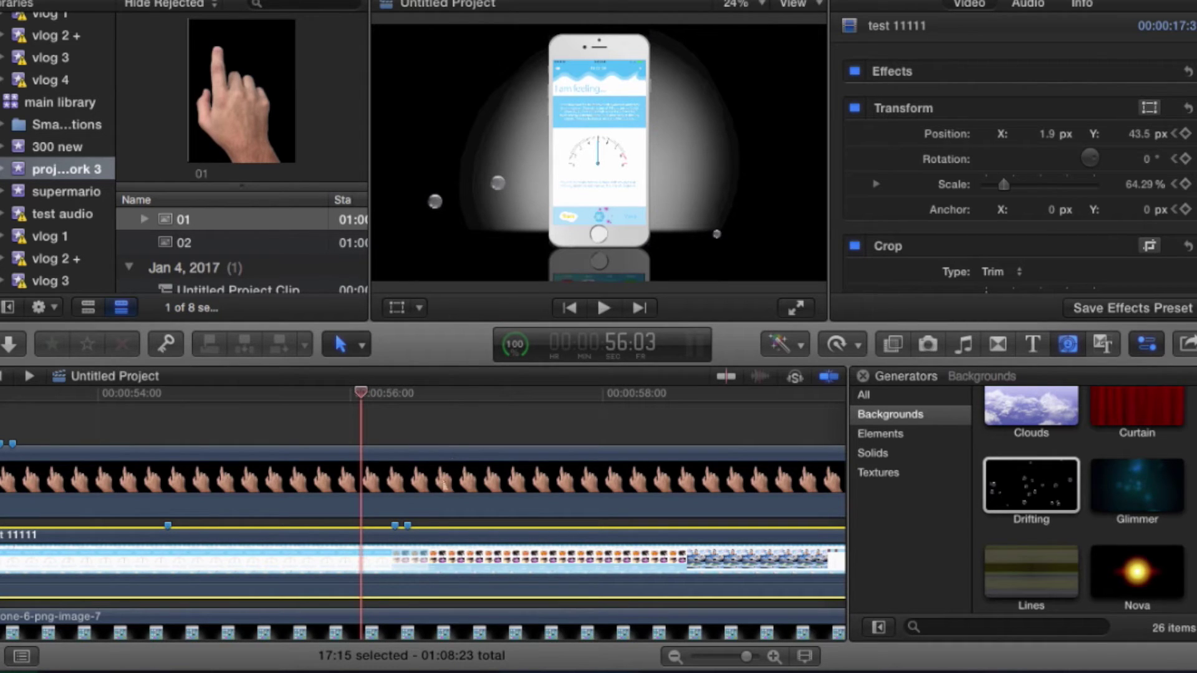
pyautogui.click(397, 307)
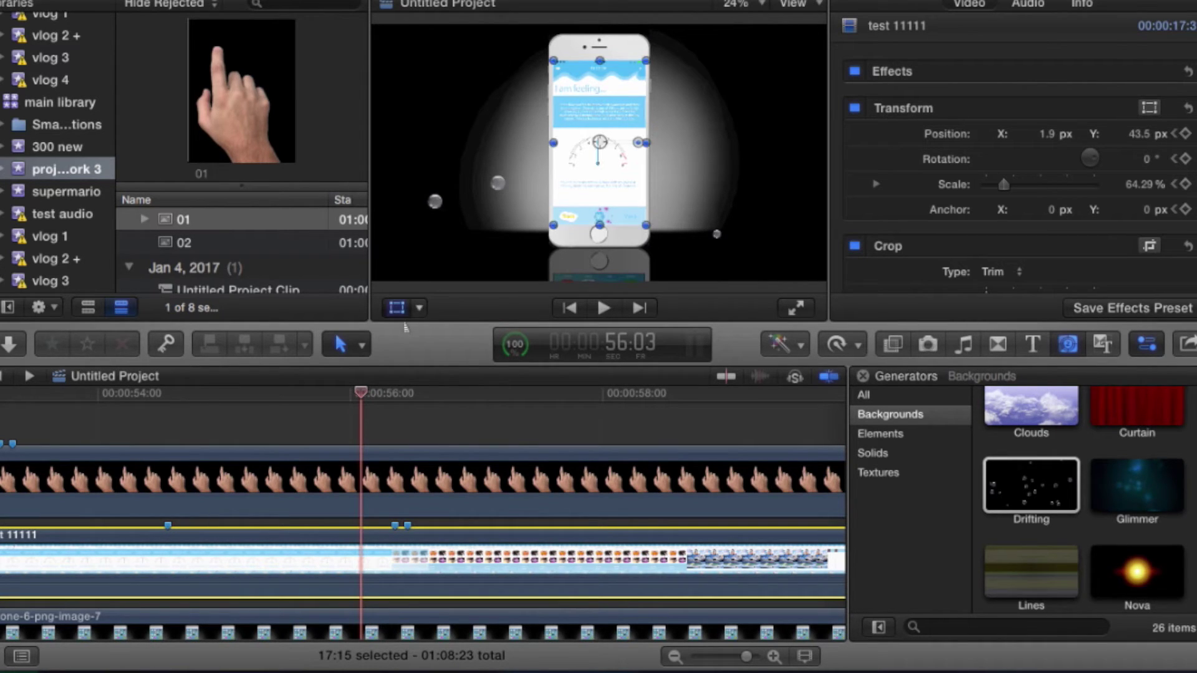
pyautogui.click(417, 29)
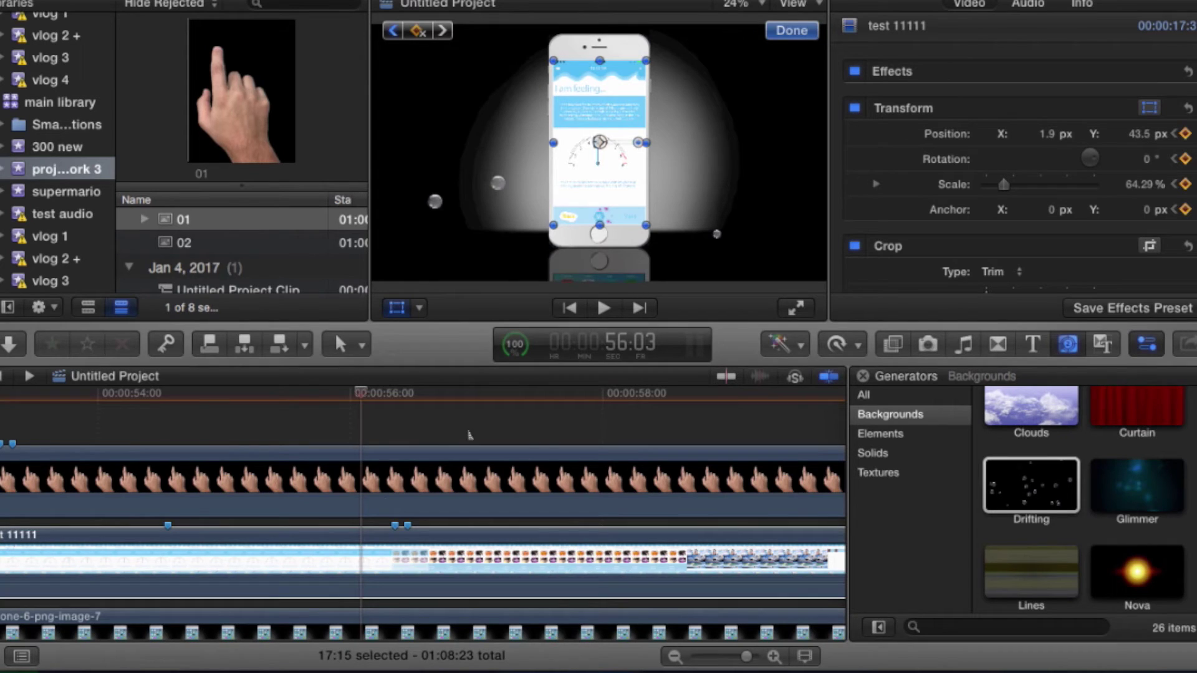
pyautogui.click(380, 515)
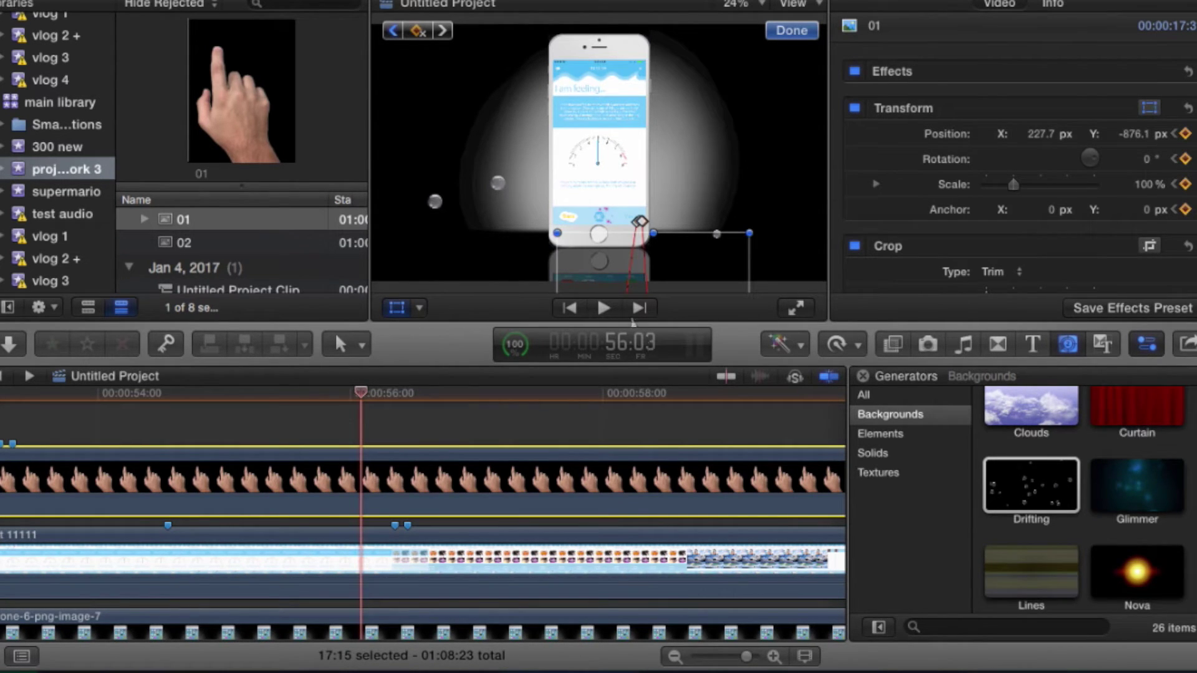
# At 56:11, add a transform keyframe to the hand and move it up onto the phone, about X 203.0 px, Y -563.2 px.
pyautogui.press('Right')
pyautogui.press('Right')
pyautogui.press('Right')
pyautogui.press('Right')
pyautogui.press('Right')
pyautogui.press('Right')
pyautogui.press('Right')
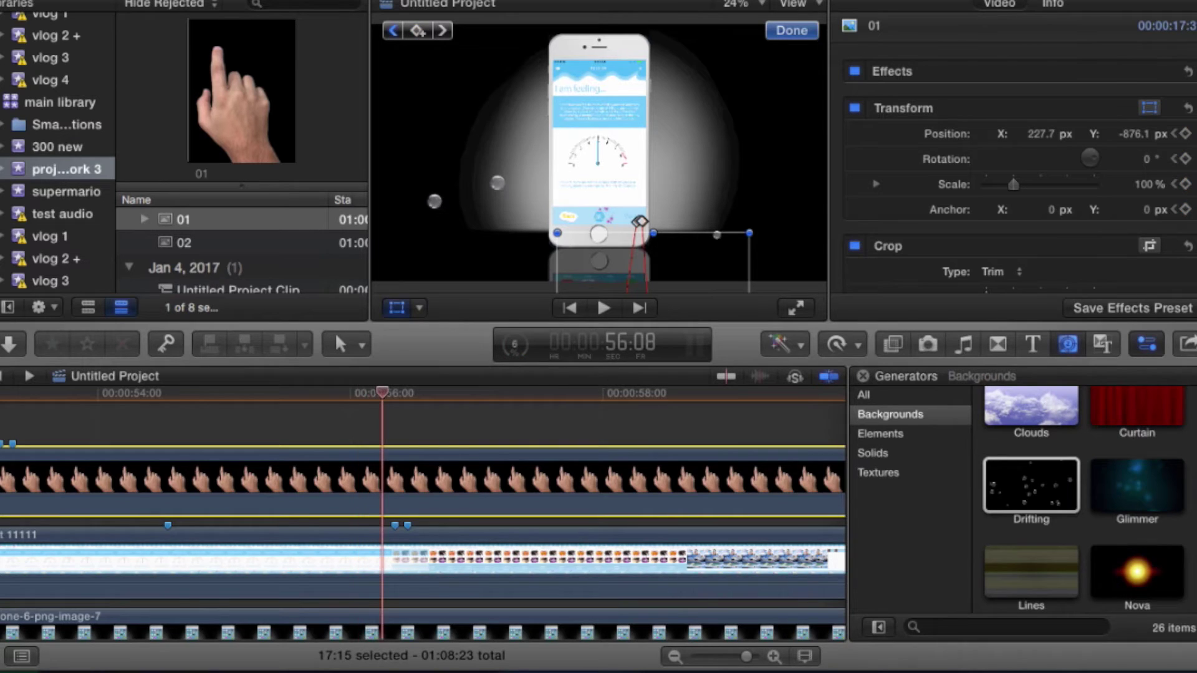
pyautogui.press('Right')
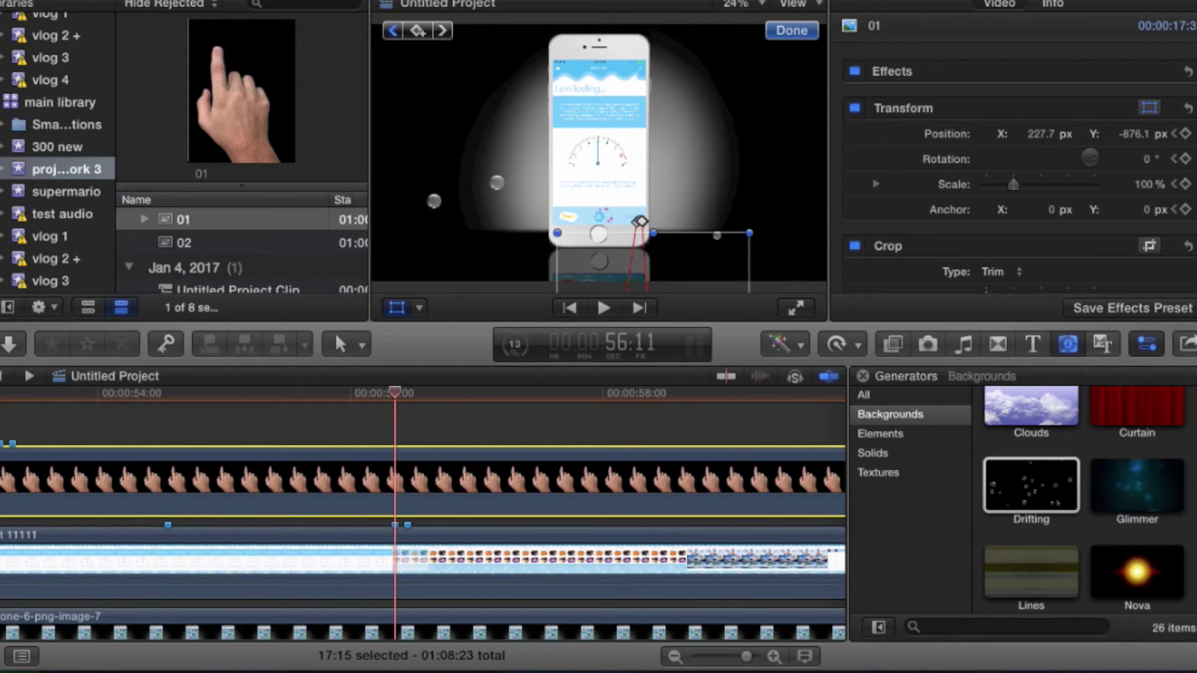
pyautogui.click(418, 30)
pyautogui.moveTo(714, 289); pyautogui.dragTo(707, 214)
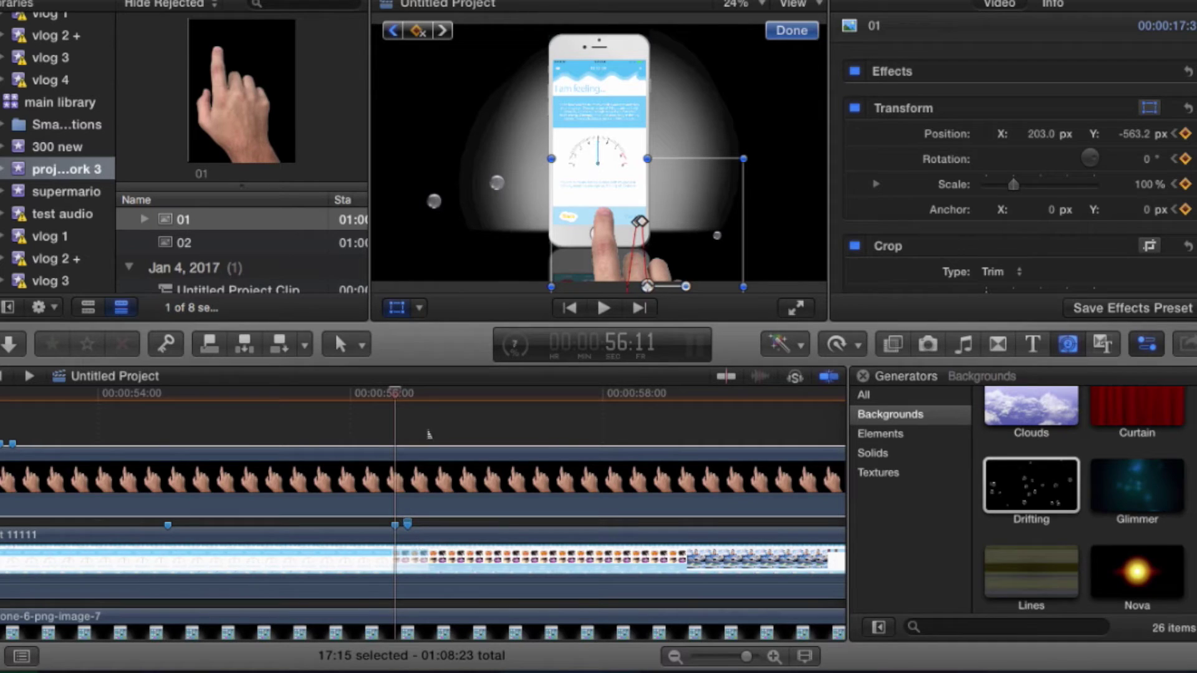
# Switch the hand to Distort and add a distort keyframe at 56:11.
pyautogui.click(419, 307)
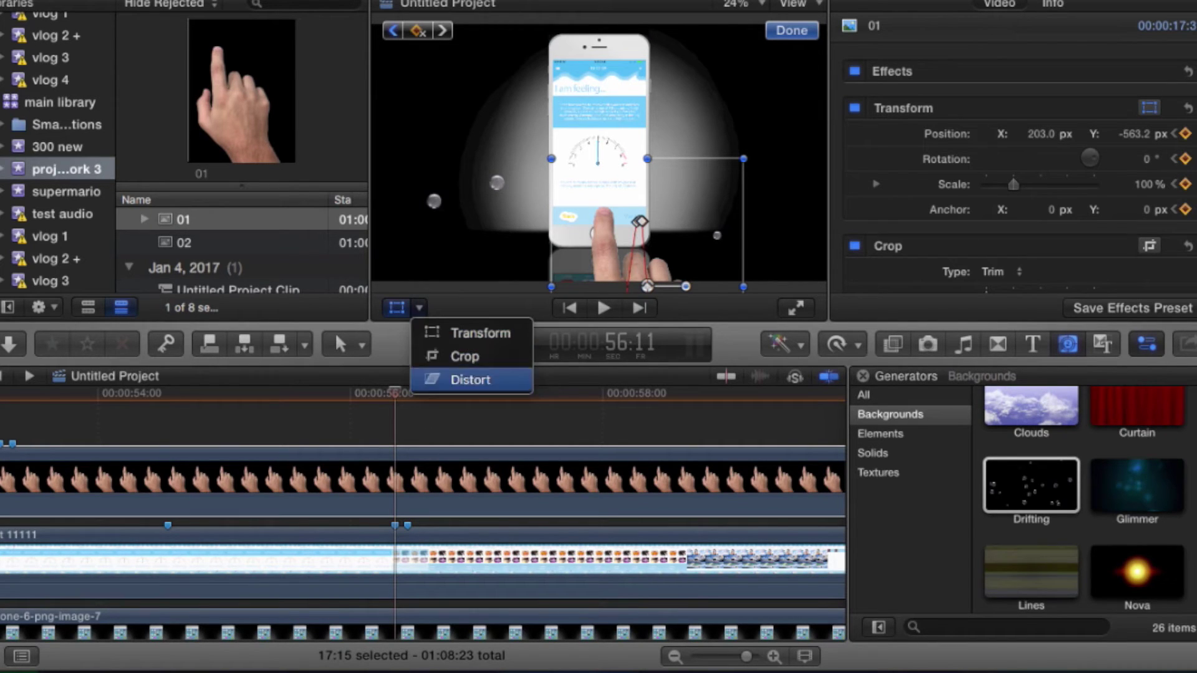
pyautogui.click(468, 377)
pyautogui.click(417, 30)
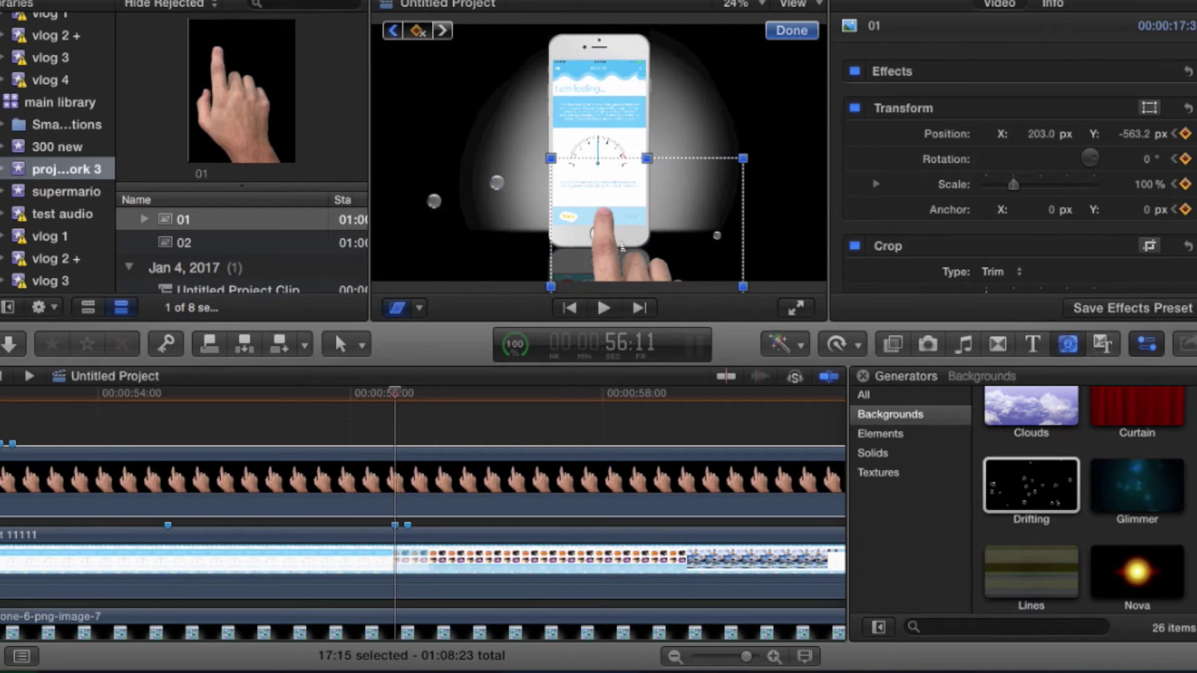
# At 56:14, distort the hand's top-left corner downward to about X 1.9 px, Y -75.4 px to form the tap.
pyautogui.press('Right')
pyautogui.press('Right')
pyautogui.press('Right')
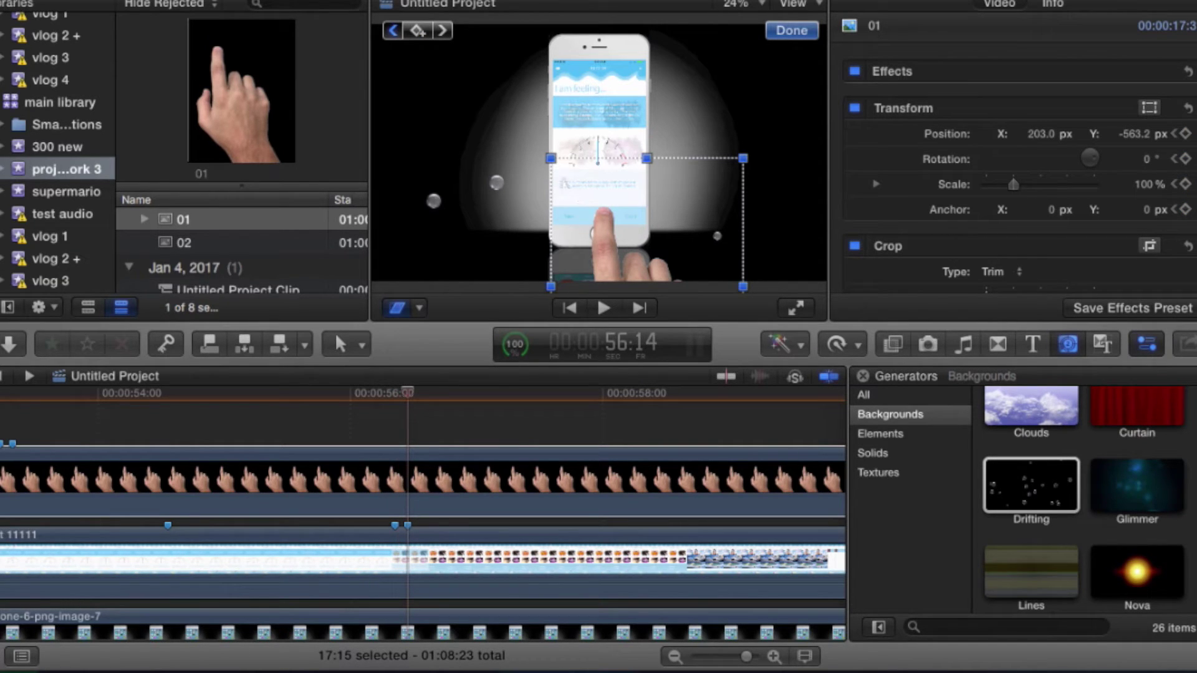
pyautogui.moveTo(550, 159); pyautogui.dragTo(552, 169)
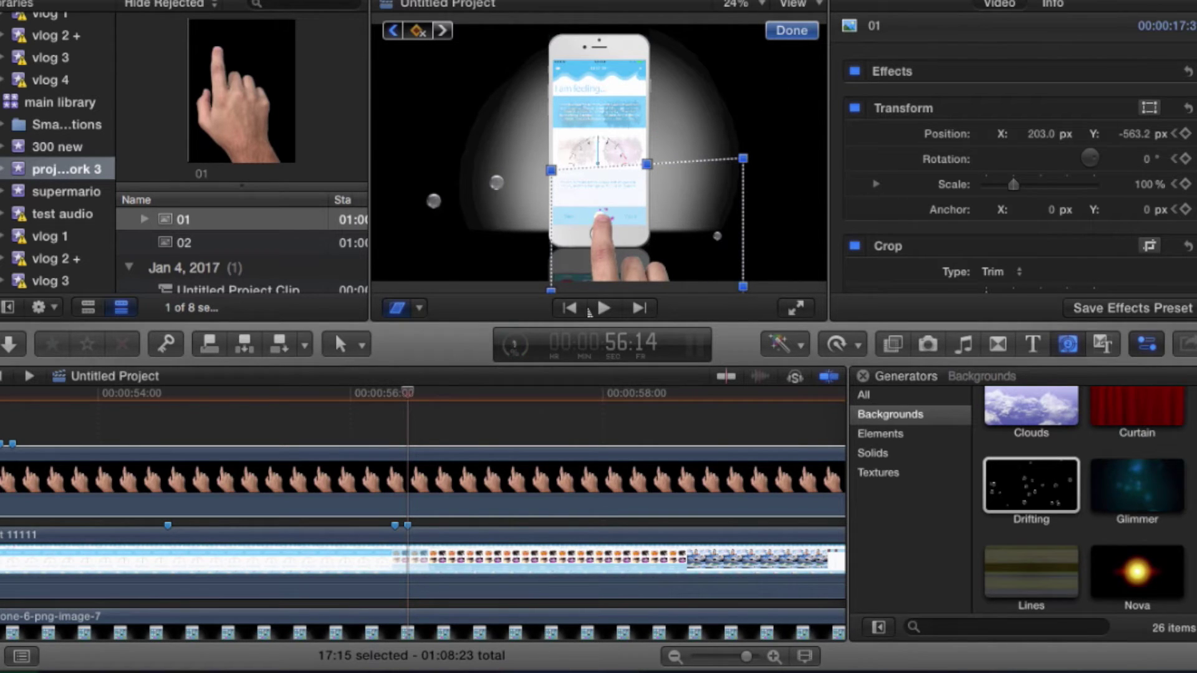
# At 56:17, add a distort keyframe, reset the hand's top-left corner to X 0, Y 0 px, and finish distorting.
pyautogui.press('Right')
pyautogui.press('Right')
pyautogui.press('Right')
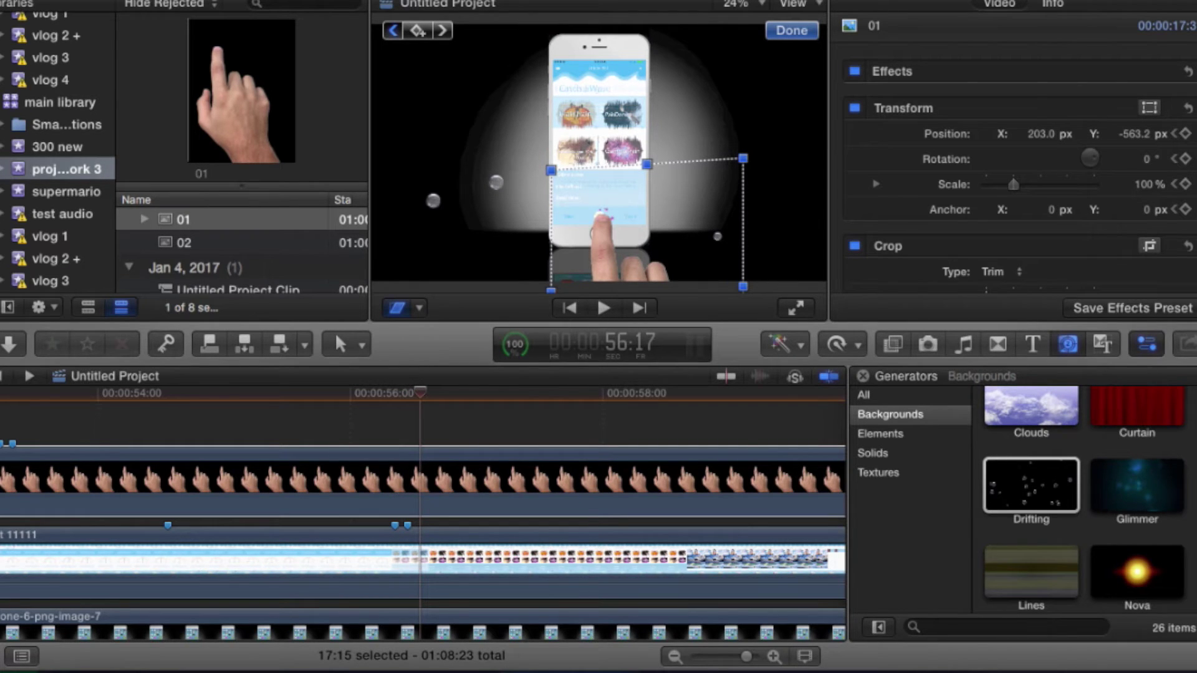
pyautogui.click(418, 30)
pyautogui.scroll(-10, 1022, 175)
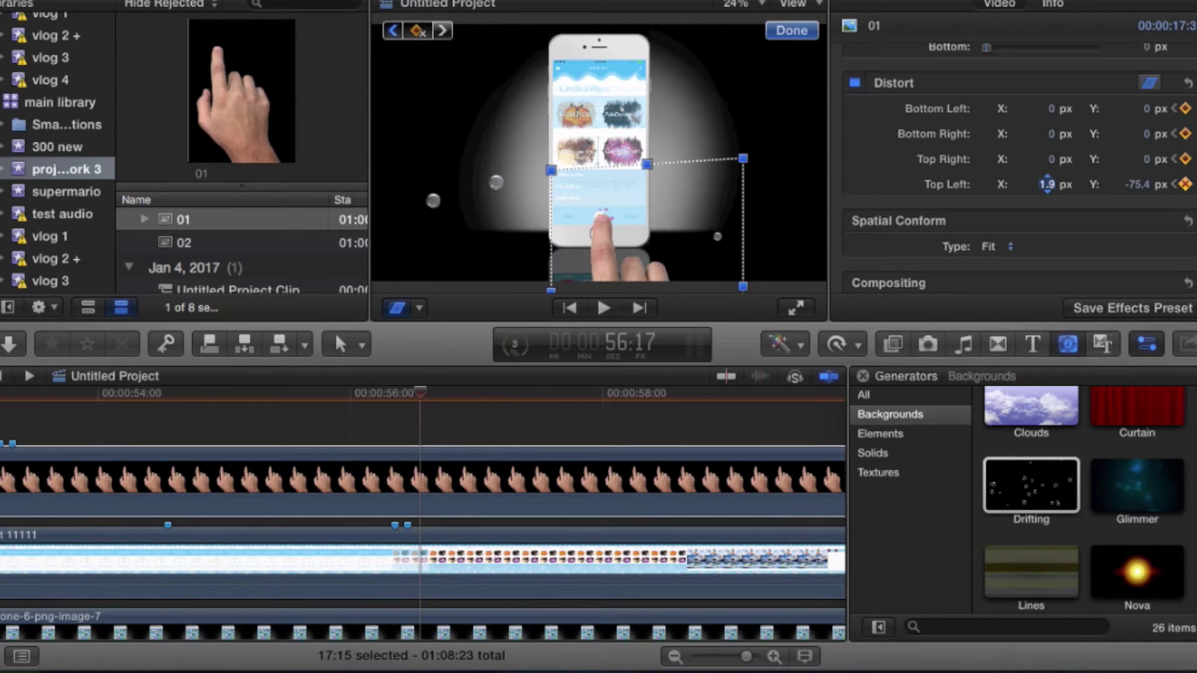
pyautogui.click(1047, 184)
pyautogui.write('0')
pyautogui.press('Tab')
pyautogui.write('0')
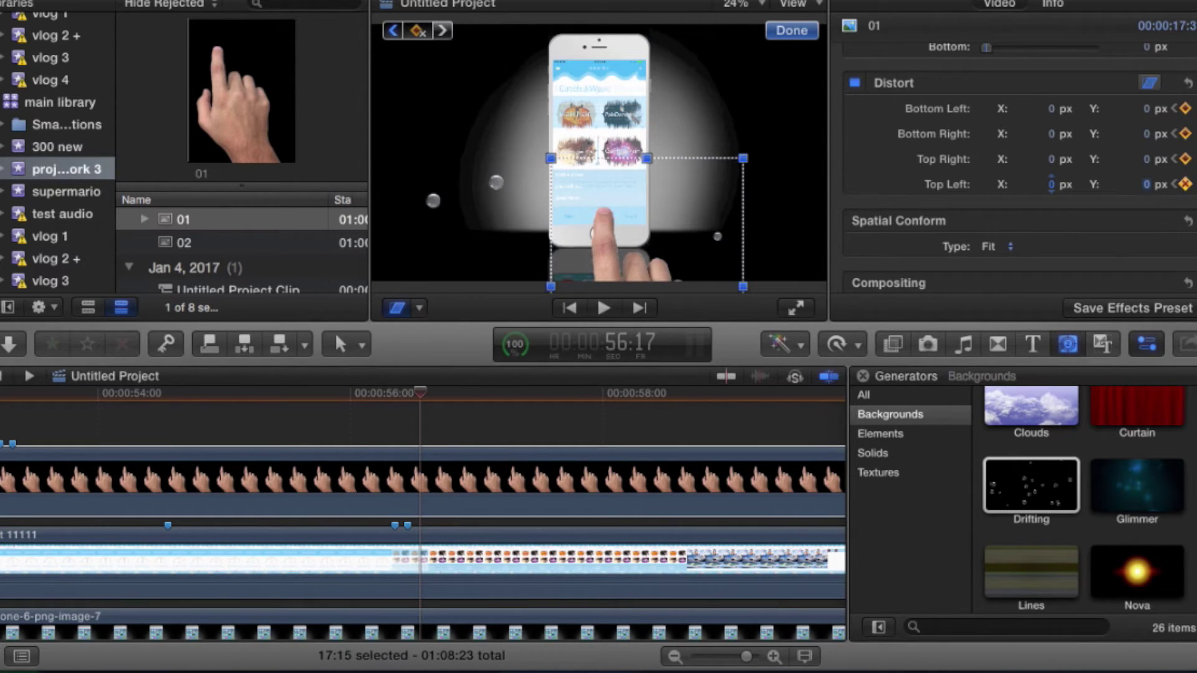
pyautogui.click(807, 31)
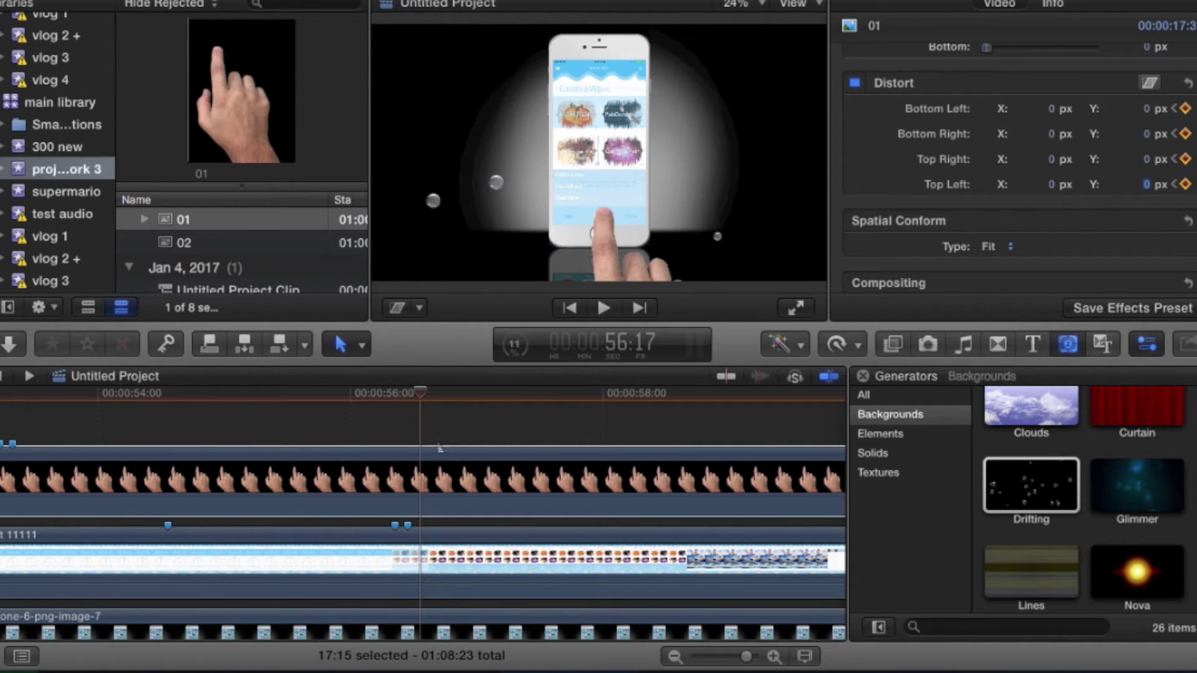
# Step through the frames from 56:17 to 57:16 to examine the Catch a Wave screen after the second tap.
pyautogui.click(431, 413)
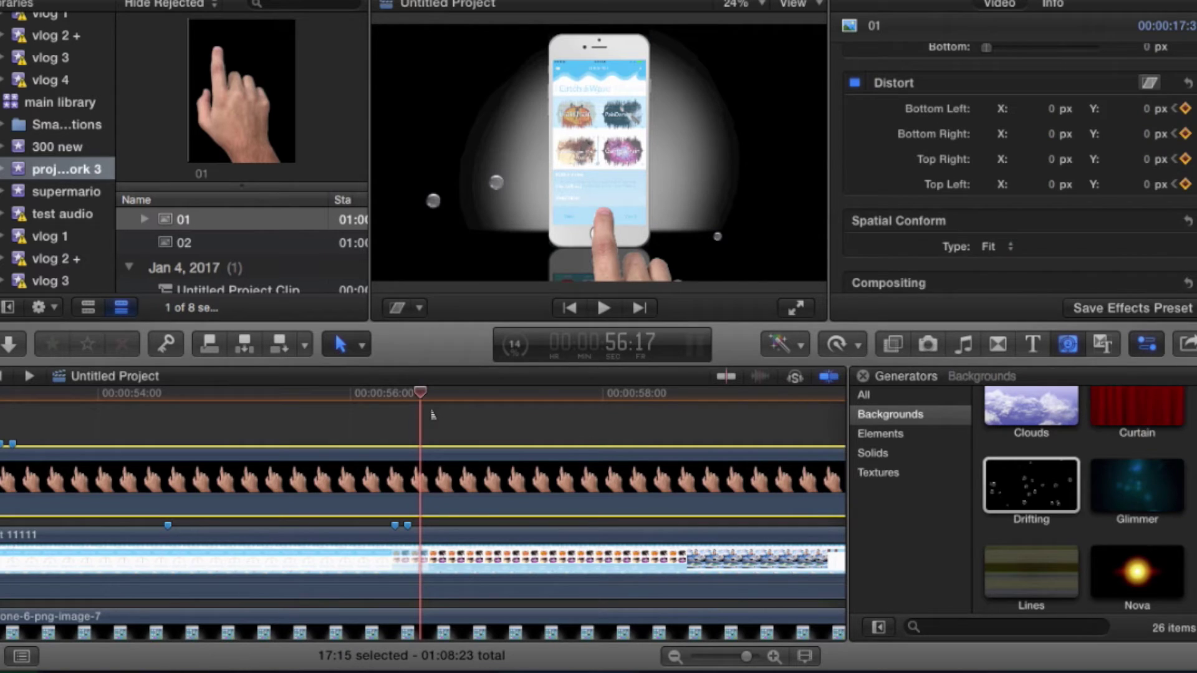
pyautogui.press('Right')
pyautogui.press('Right')
pyautogui.press('Right')
pyautogui.press('Right')
pyautogui.press('Right')
pyautogui.press('Right')
pyautogui.press('Right')
pyautogui.press('Right')
pyautogui.press('Right')
pyautogui.press('Right')
pyautogui.press('Right')
pyautogui.press('Right')
pyautogui.press('Right')
pyautogui.press('Right')
pyautogui.press('Right')
pyautogui.press('Right')
pyautogui.press('Right')
pyautogui.press('Right')
pyautogui.press('Right')
pyautogui.press('Right')
pyautogui.press('Right')
pyautogui.press('Right')
pyautogui.press('Right')
pyautogui.press('Right')
pyautogui.press('Right')
pyautogui.press('Right')
pyautogui.press('Right')
pyautogui.press('Right')
pyautogui.press('Right')
pyautogui.press('Right')
pyautogui.press('Right')
pyautogui.press('Right')
pyautogui.press('Right')
pyautogui.press('Right')
pyautogui.press('Right')
pyautogui.press('Right')
pyautogui.press('Left')
pyautogui.press('Left')
pyautogui.press('Left')
pyautogui.press('Left')
pyautogui.press('Left')
pyautogui.press('Left')
pyautogui.press('Left')
pyautogui.press('Left')
pyautogui.press('Left')
pyautogui.press('Left')
pyautogui.press('Left')
pyautogui.press('Left')
pyautogui.press('Left')
pyautogui.press('Left')
pyautogui.press('Left')
pyautogui.press('Left')
pyautogui.press('Left')
pyautogui.press('Left')
pyautogui.press('Left')
pyautogui.press('Left')
pyautogui.press('Left')
pyautogui.press('Left')
pyautogui.press('Left')
pyautogui.press('Left')
pyautogui.press('Left')
pyautogui.press('Left')
pyautogui.press('Left')
pyautogui.press('Left')
pyautogui.press('Left')
pyautogui.press('Left')
pyautogui.press('Left')
pyautogui.press('Left')
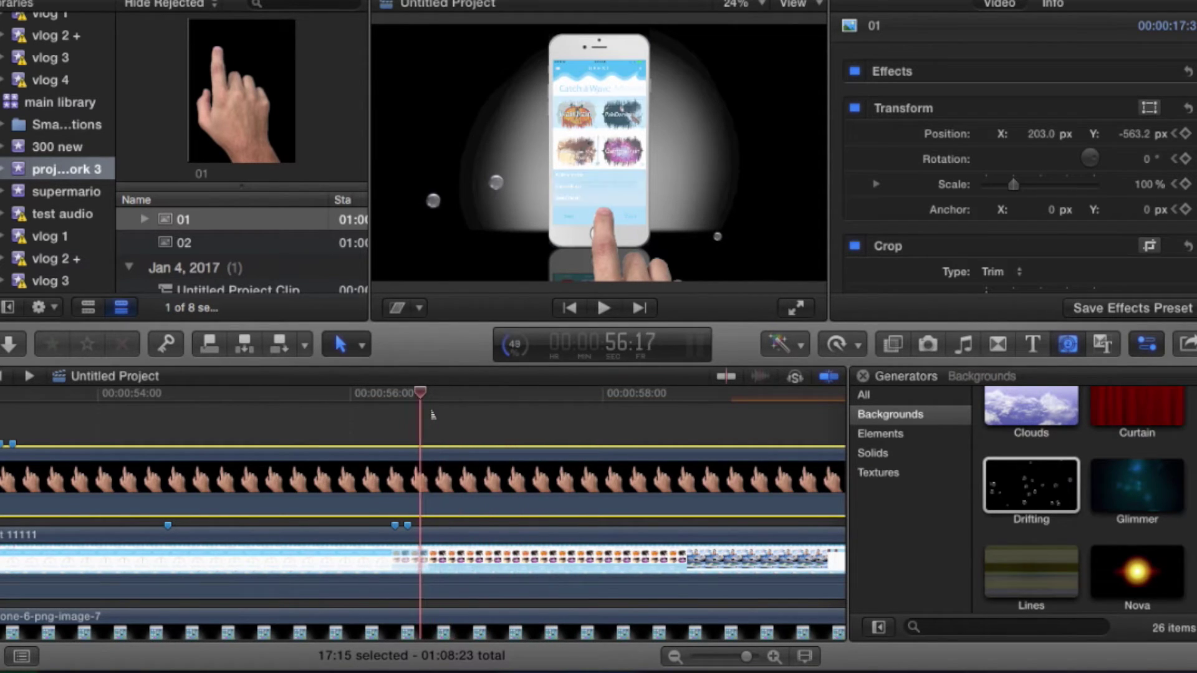
pyautogui.press('Right')
pyautogui.press('Right')
pyautogui.press('Right')
pyautogui.press('Right')
pyautogui.press('Right')
pyautogui.press('Right')
pyautogui.press('Right')
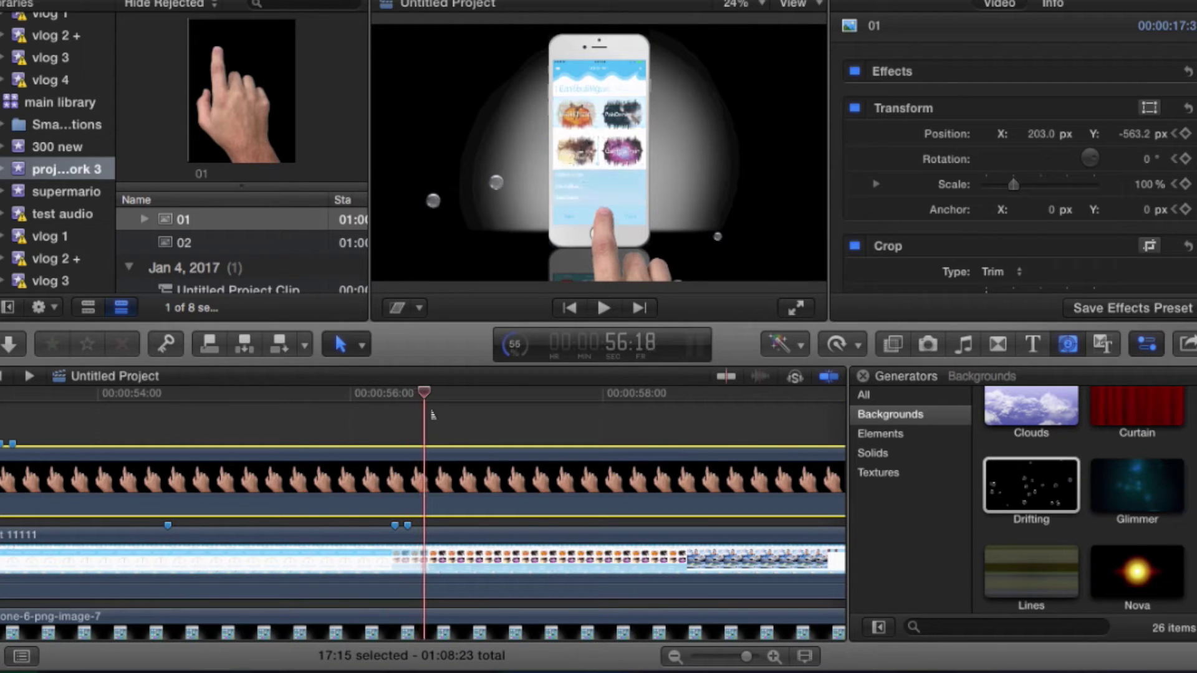
pyautogui.press('Right')
pyautogui.press('Right')
pyautogui.press('Right')
pyautogui.press('Right')
pyautogui.press('Right')
pyautogui.press('Right')
pyautogui.press('Right')
pyautogui.press('Right')
pyautogui.press('Right')
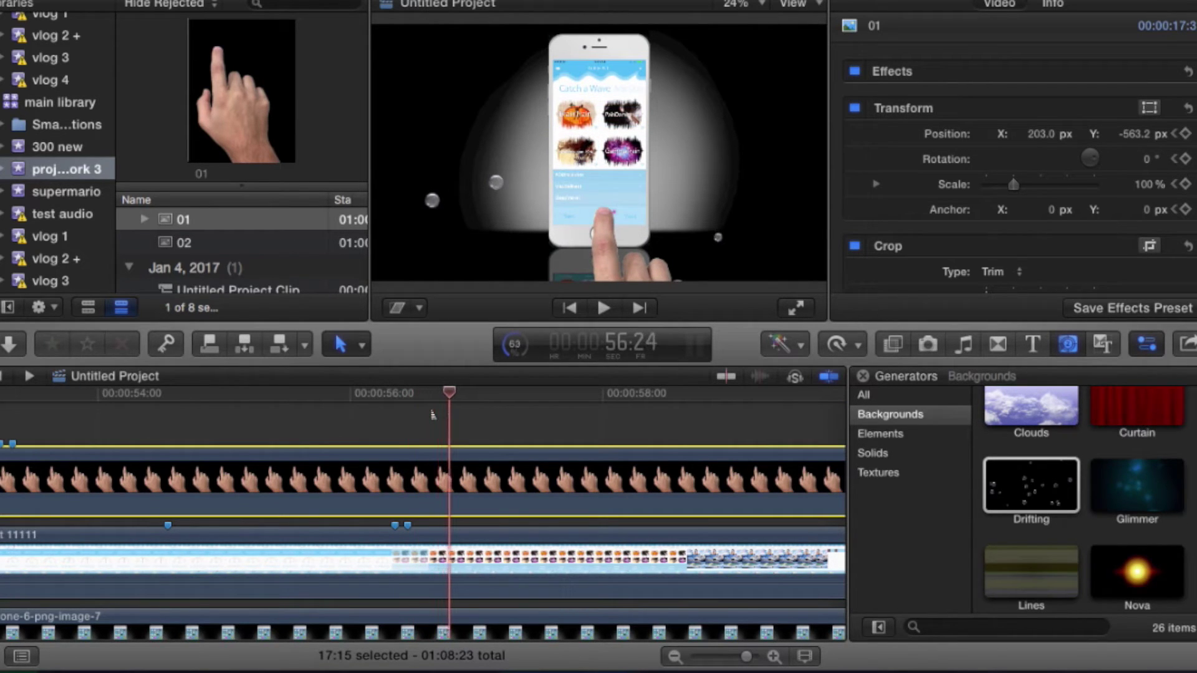
pyautogui.press('Right')
pyautogui.press('Right')
pyautogui.press('Right')
pyautogui.press('Right')
pyautogui.press('Right')
pyautogui.press('Right')
pyautogui.press('Right')
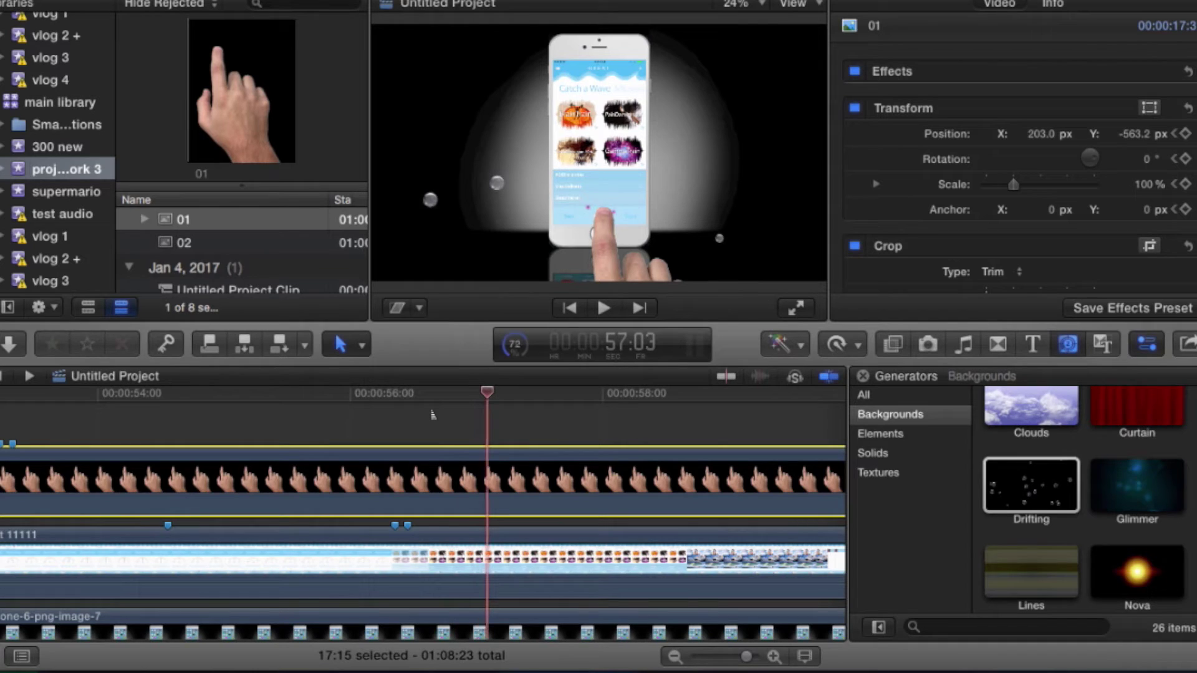
pyautogui.press('Right')
pyautogui.press('Right')
pyautogui.press('Right')
pyautogui.press('Right')
pyautogui.press('Right')
pyautogui.press('Right')
pyautogui.press('Right')
pyautogui.press('Right')
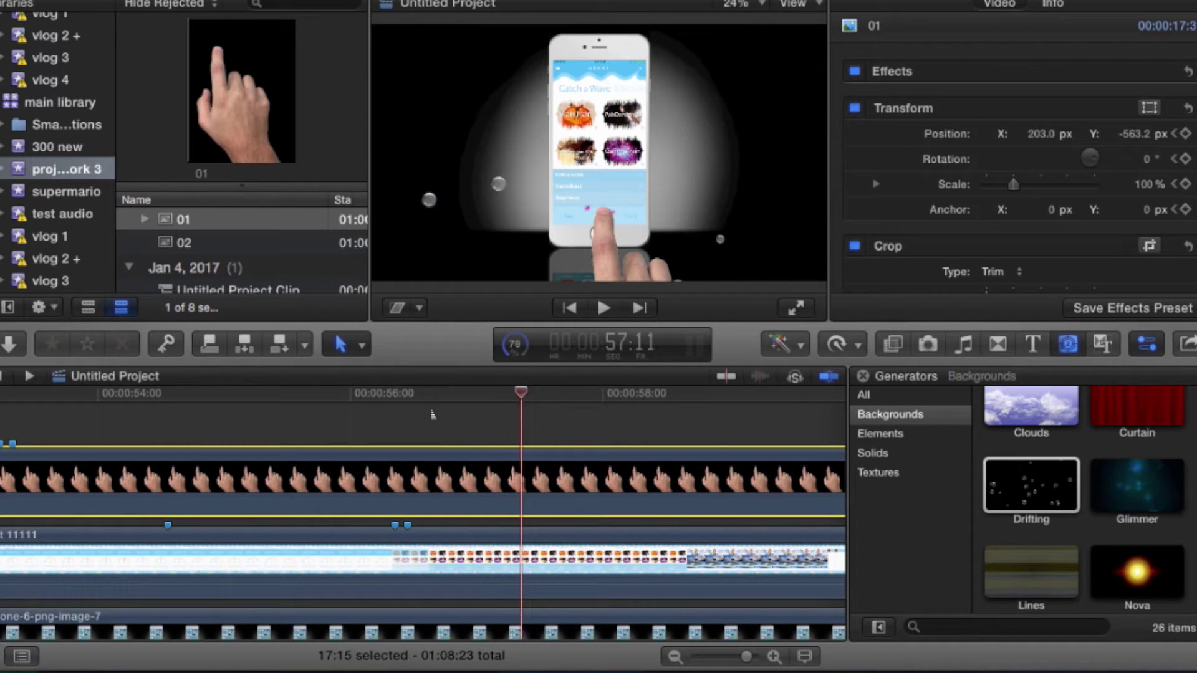
pyautogui.press('Left')
pyautogui.press('Left')
pyautogui.press('Right')
pyautogui.press('Right')
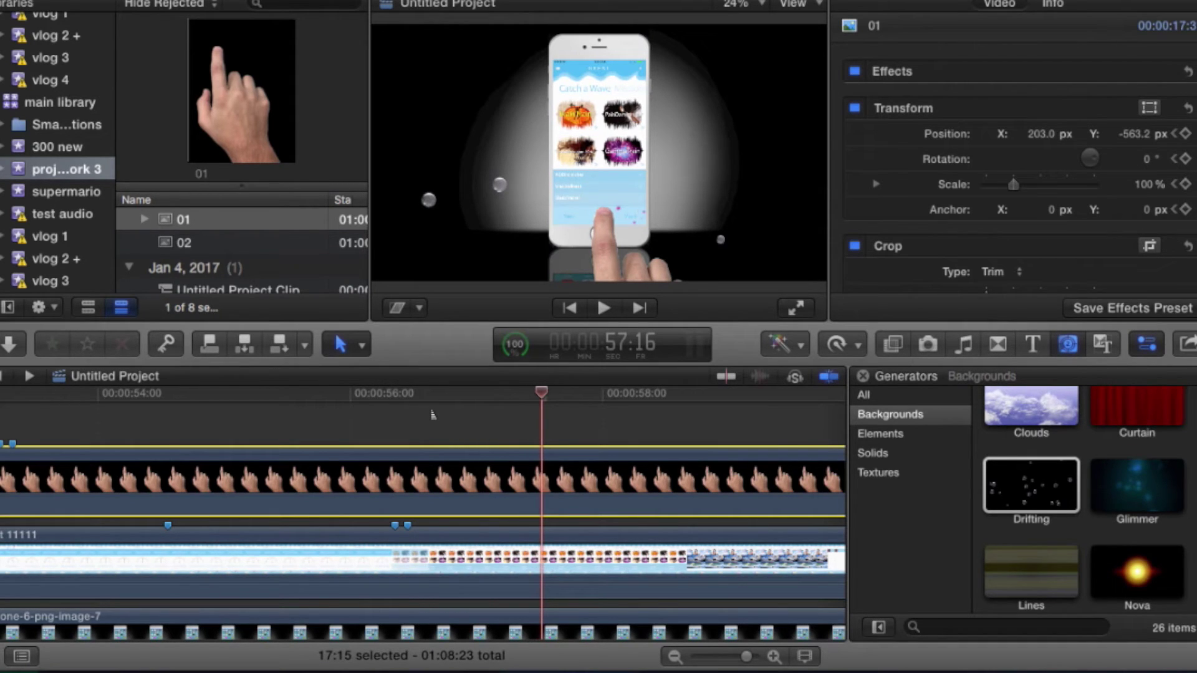
# Enlarge the viewer to 50% and add a marker to the hand clip at 57:16.
pyautogui.click(772, 9)
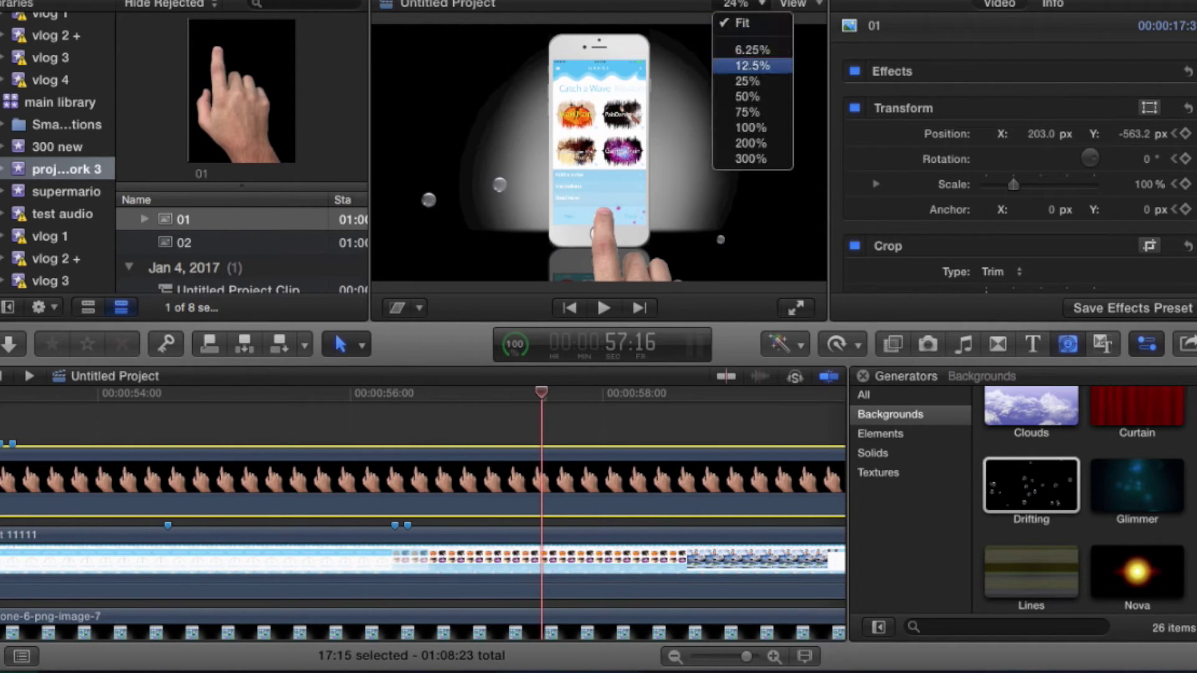
pyautogui.click(751, 97)
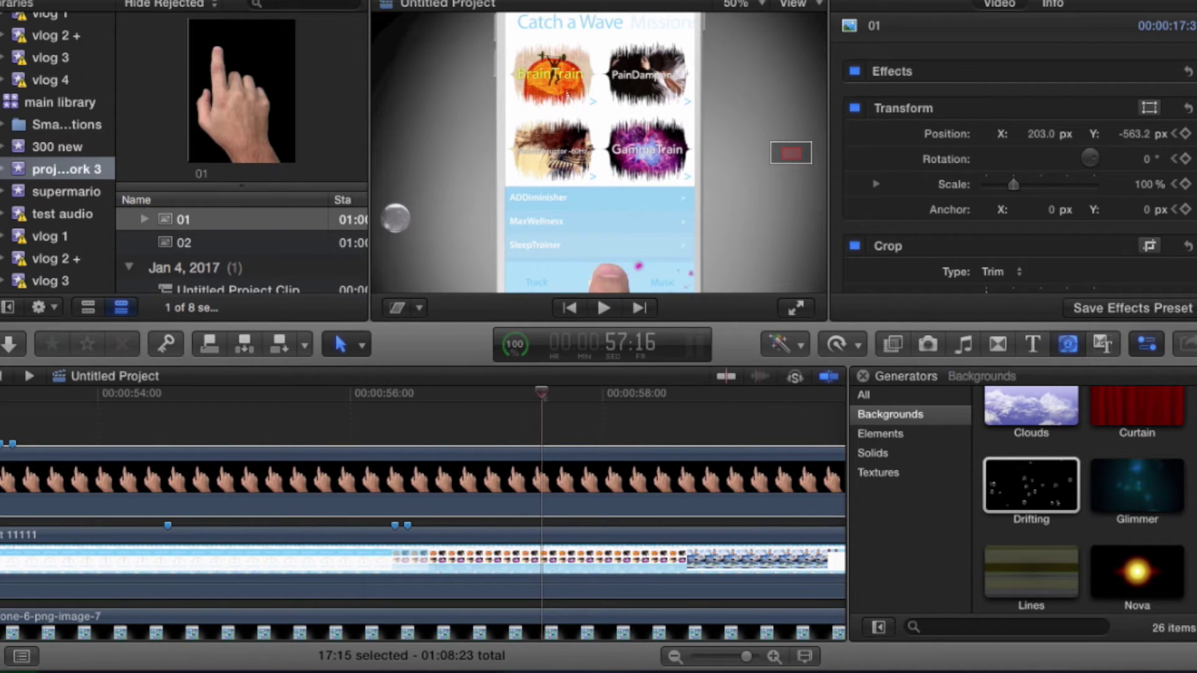
pyautogui.click(563, 487)
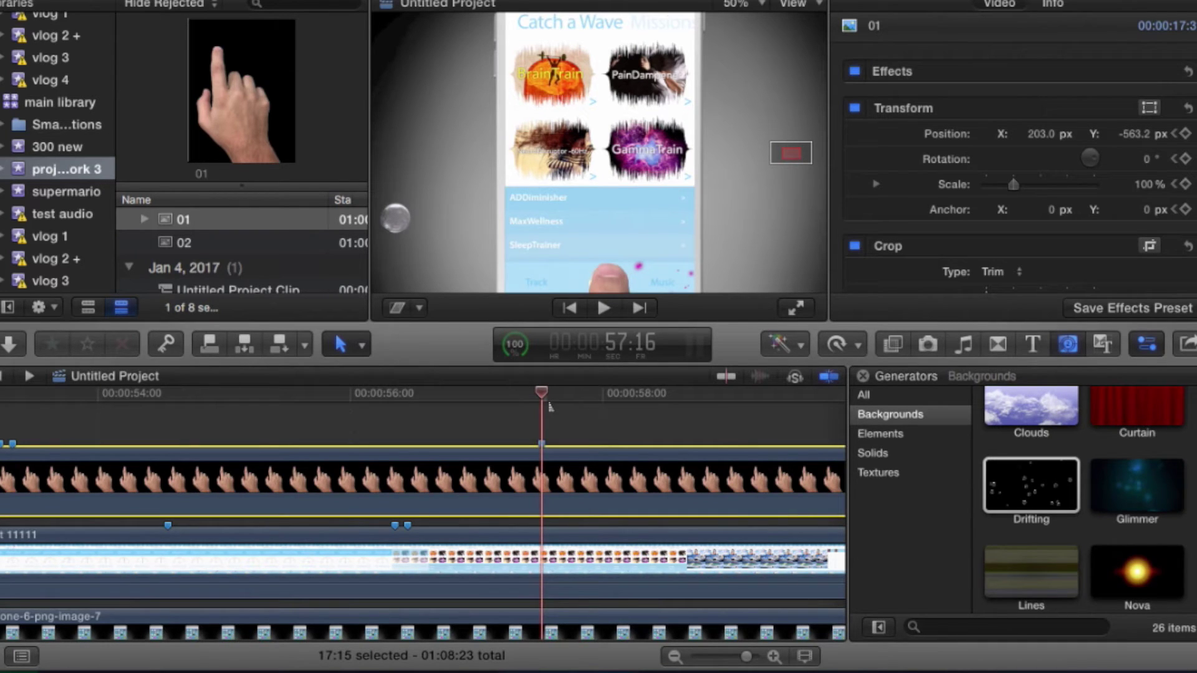
# Step back through the frames from 57:16 to 56:15 to examine the transition into the Catch a Wave screen.
pyautogui.press('Left')
pyautogui.press('Left')
pyautogui.press('Left')
pyautogui.press('Left')
pyautogui.press('Left')
pyautogui.press('Left')
pyautogui.press('Left')
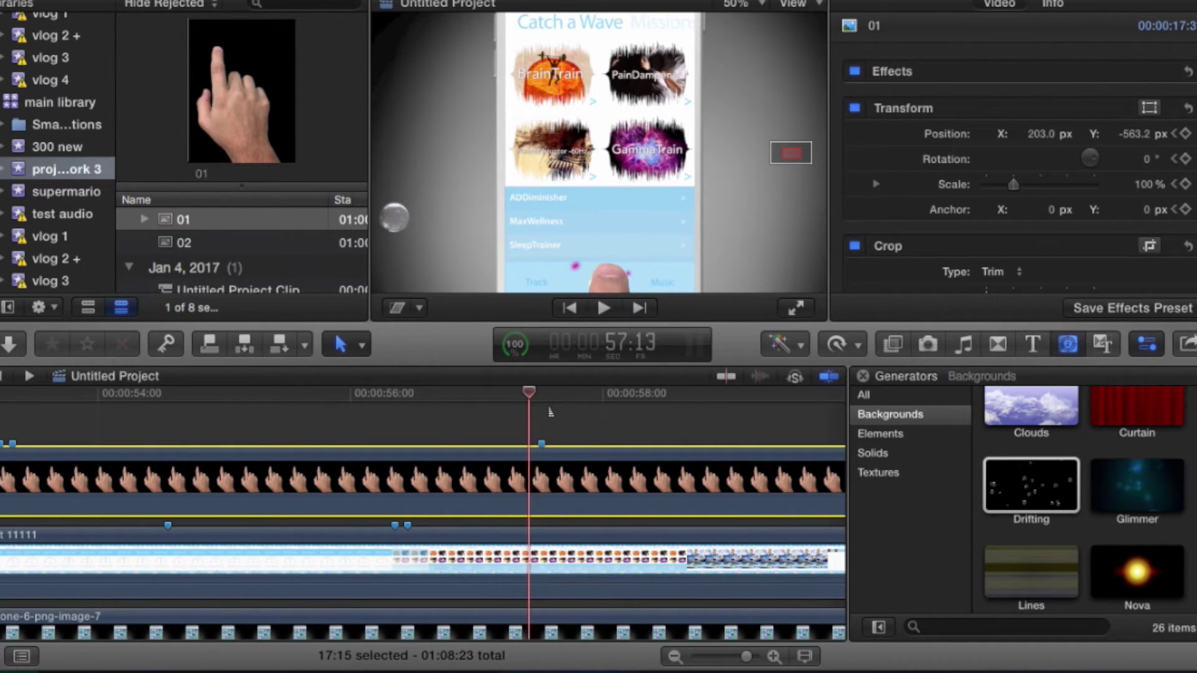
pyautogui.press('Left')
pyautogui.press('Left')
pyautogui.press('Left')
pyautogui.press('Left')
pyautogui.press('Left')
pyautogui.press('Left')
pyautogui.press('Left')
pyautogui.press('Left')
pyautogui.press('Left')
pyautogui.press('Left')
pyautogui.press('Left')
pyautogui.press('Left')
pyautogui.press('Left')
pyautogui.press('Left')
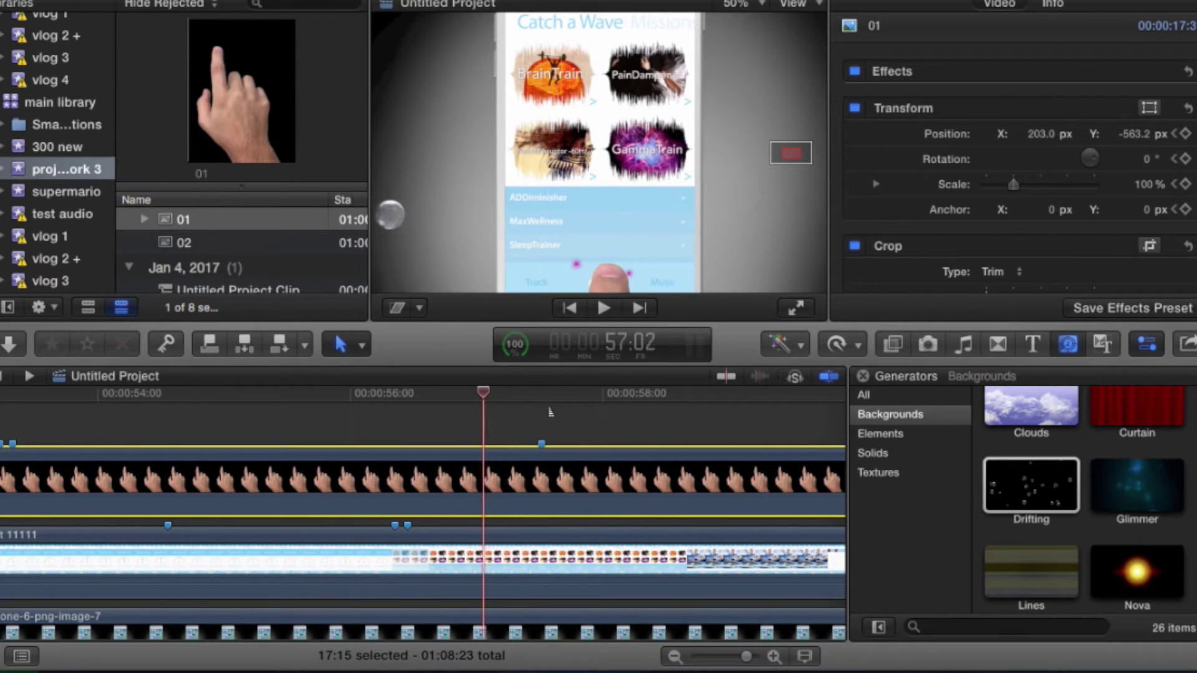
pyautogui.press('Left')
pyautogui.press('Left')
pyautogui.press('Left')
pyautogui.press('Left')
pyautogui.press('Left')
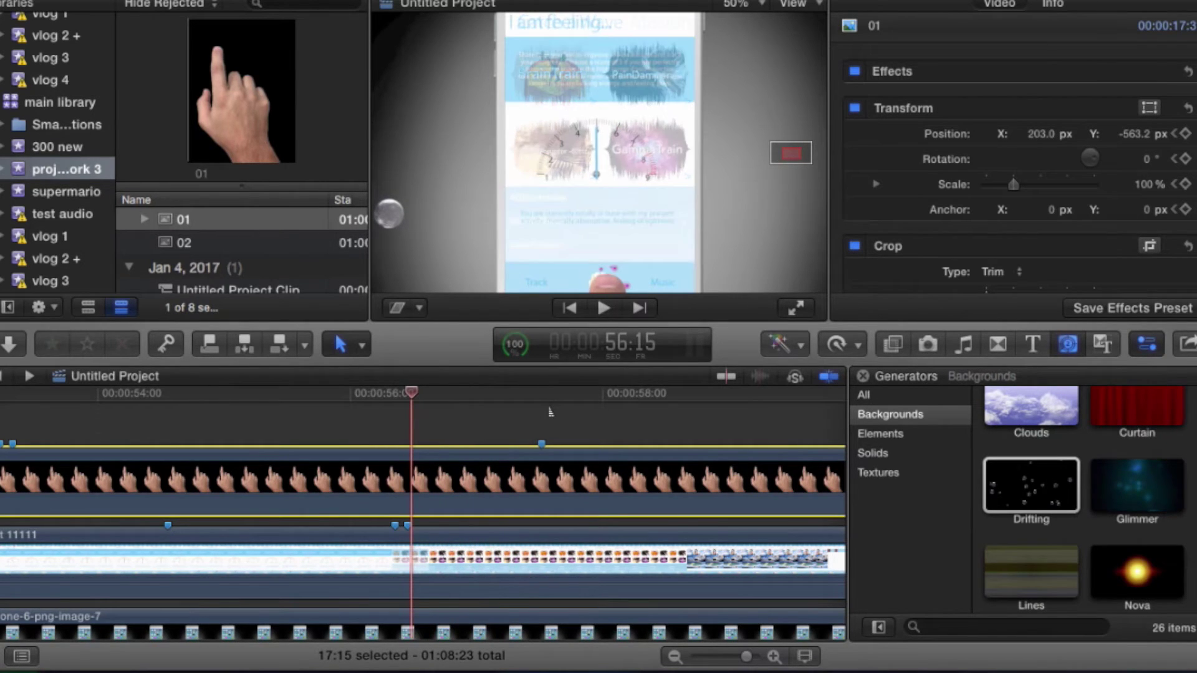
# At 56:23, switch to Transform and add a transform keyframe to the iphone-6-png-image-7 clip.
pyautogui.press('Right')
pyautogui.press('Right')
pyautogui.press('Right')
pyautogui.press('Right')
pyautogui.press('Right')
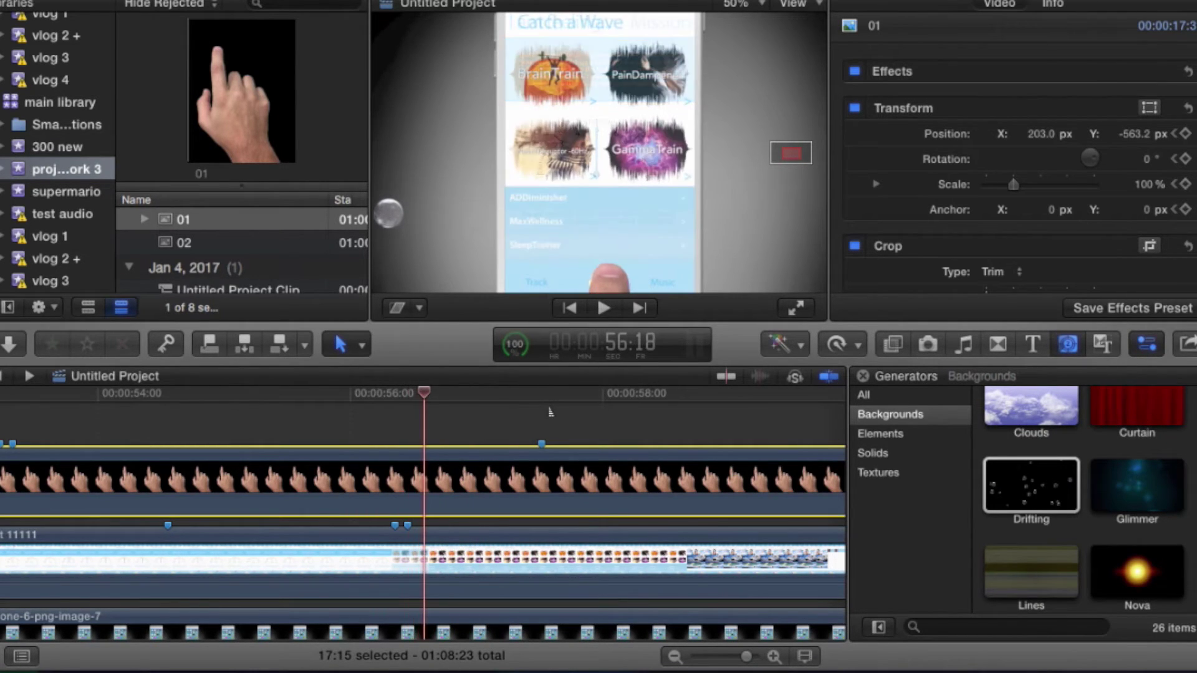
pyautogui.press('Right')
pyautogui.press('Right')
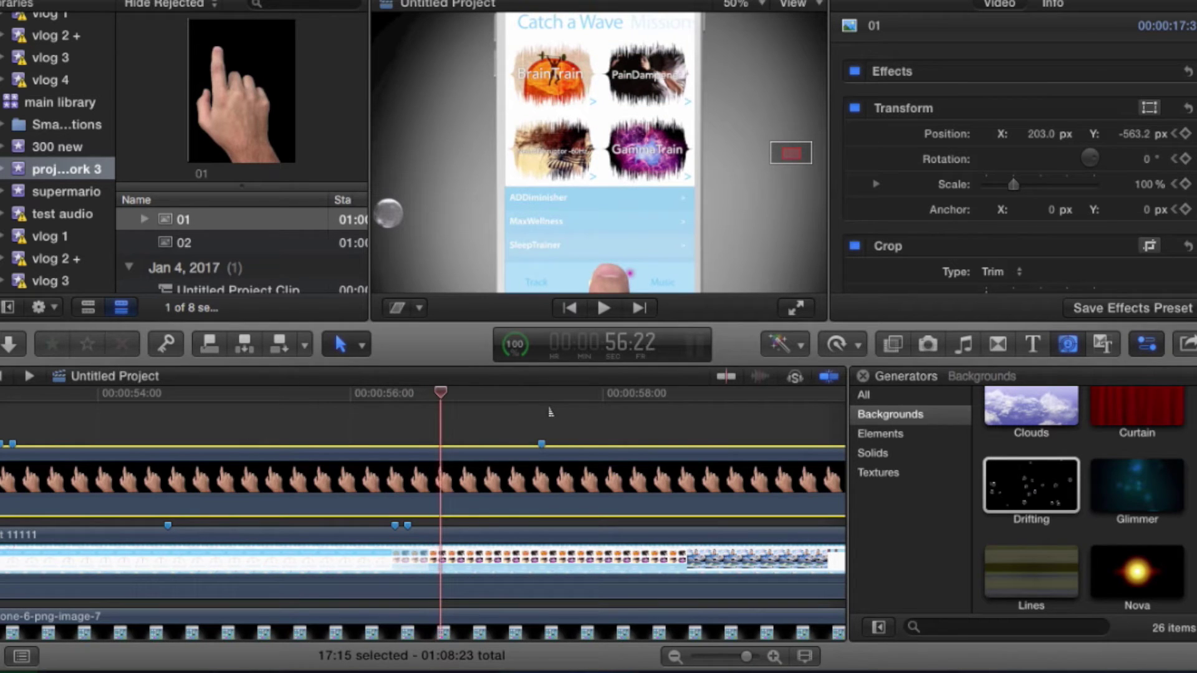
pyautogui.press('Right')
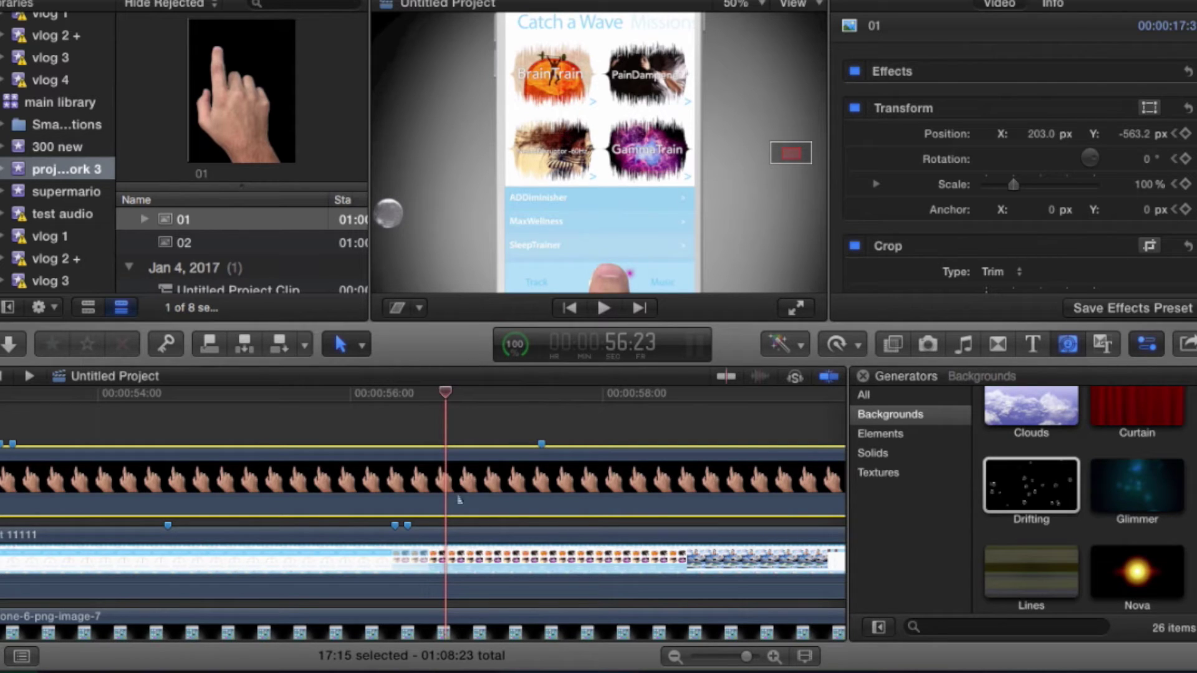
pyautogui.click(418, 309)
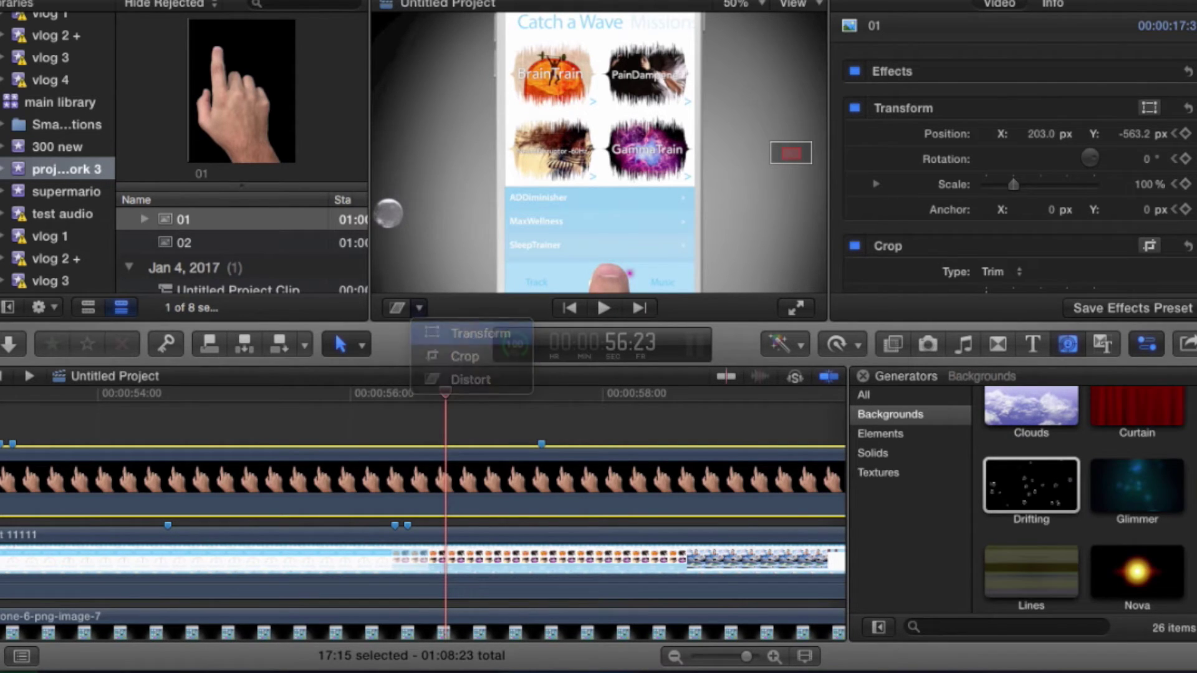
pyautogui.click(480, 334)
pyautogui.click(428, 60)
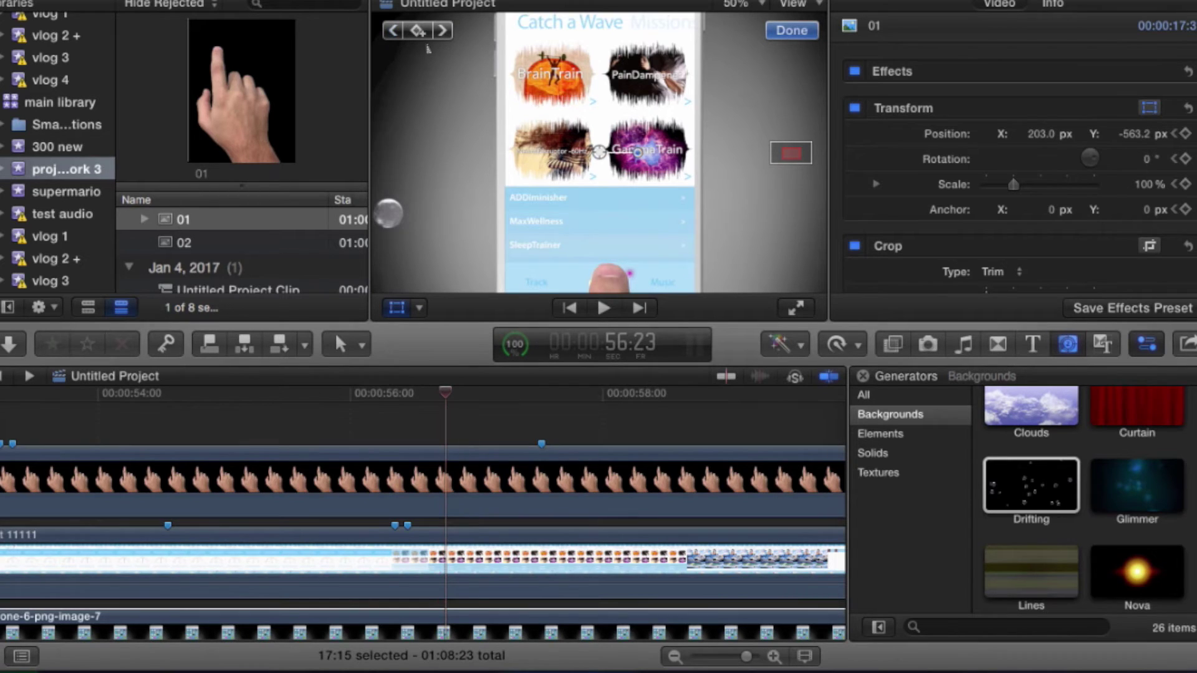
pyautogui.click(418, 31)
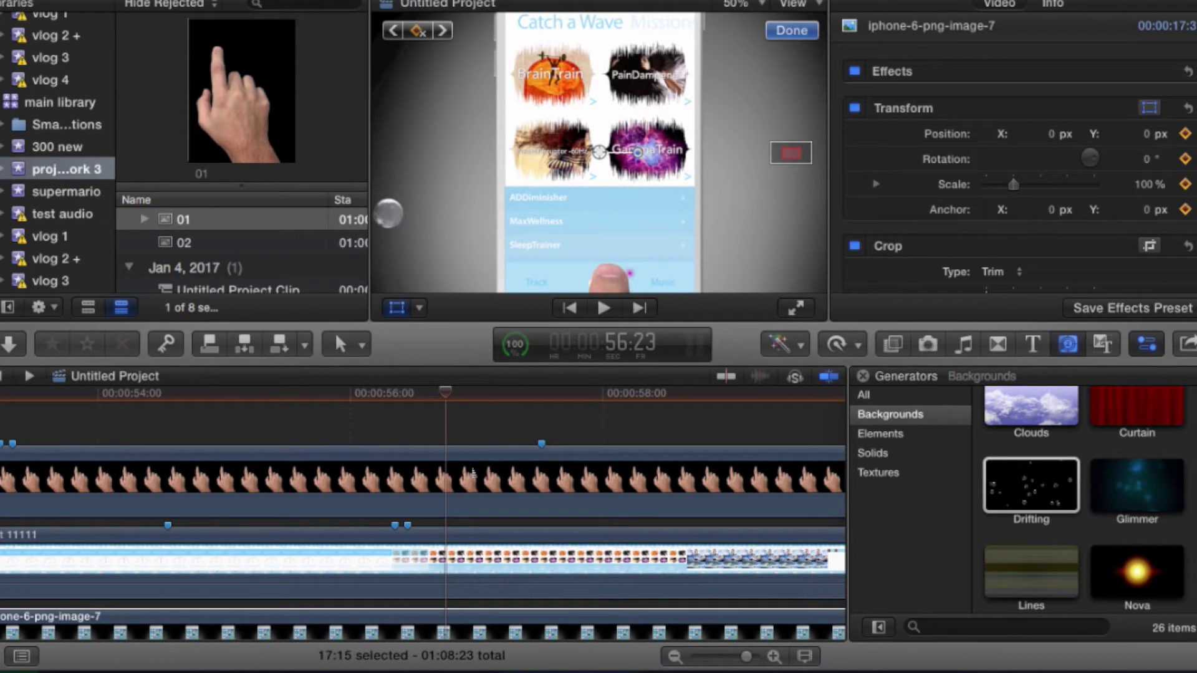
# Add a transform keyframe to the hand at 56:23 and move it beside the phone to about X 461.8 px, Y -344.2 px.
pyautogui.click(464, 498)
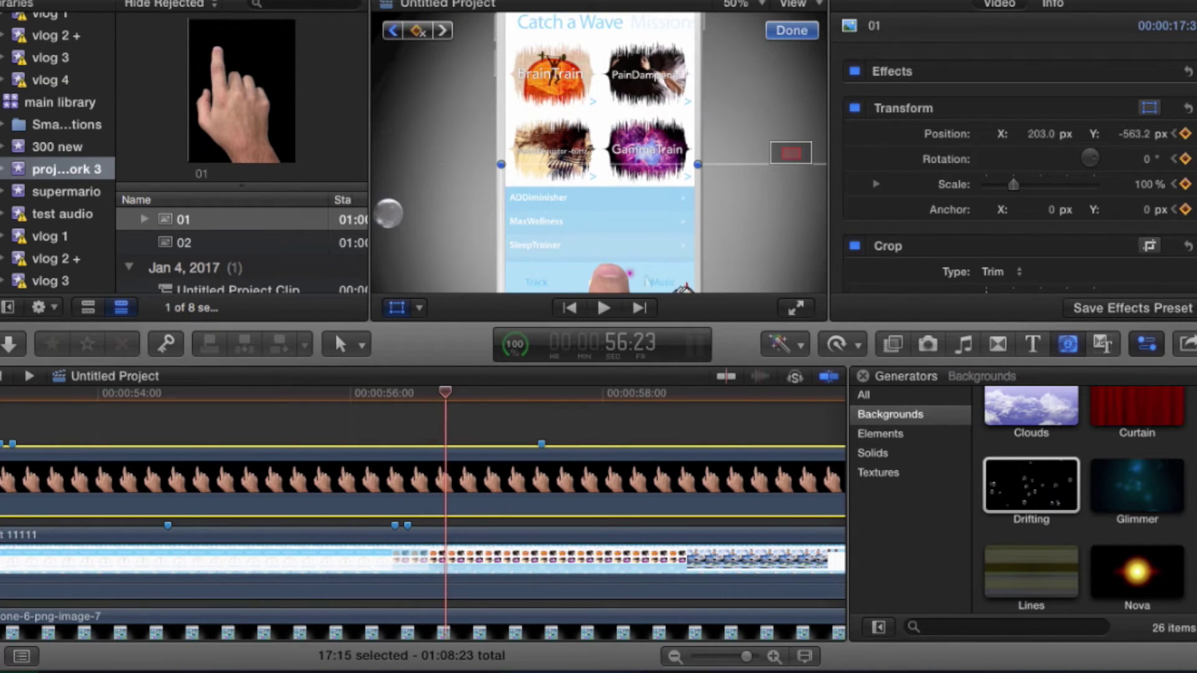
pyautogui.moveTo(617, 246); pyautogui.dragTo(790, 191)
pyautogui.click(812, 28)
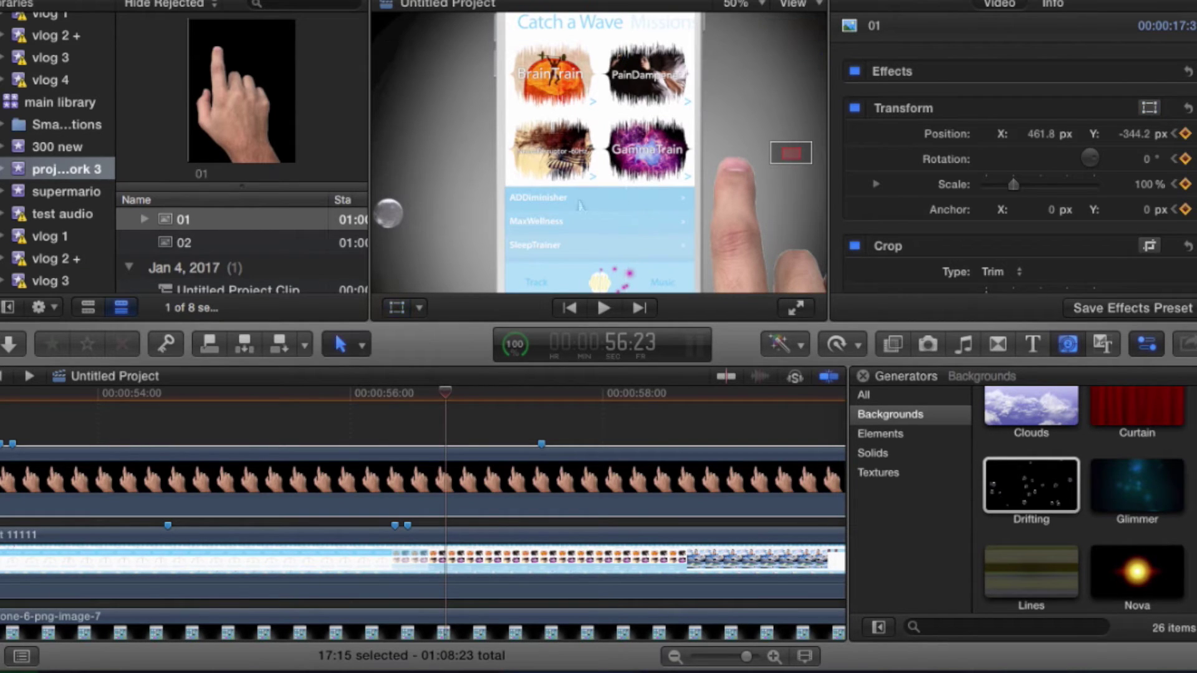
# Step back and forth through the hand's transform keyframes, ending at 56:23, to check its positions.
pyautogui.moveTo(447, 393)
pyautogui.mouseDown()
pyautogui.moveTo(542, 393)
pyautogui.moveTo(446, 393)
pyautogui.mouseUp()
pyautogui.press('Right')
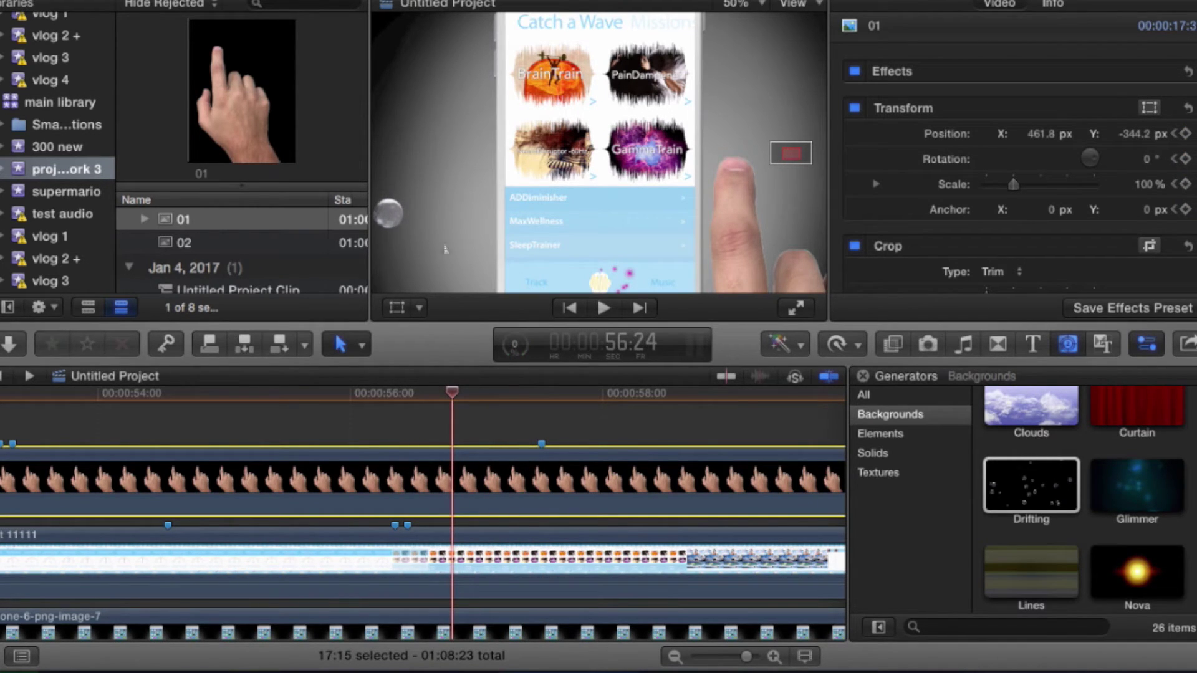
pyautogui.click(398, 307)
pyautogui.click(392, 30)
pyautogui.click(392, 30)
pyautogui.click(393, 30)
pyautogui.click(392, 30)
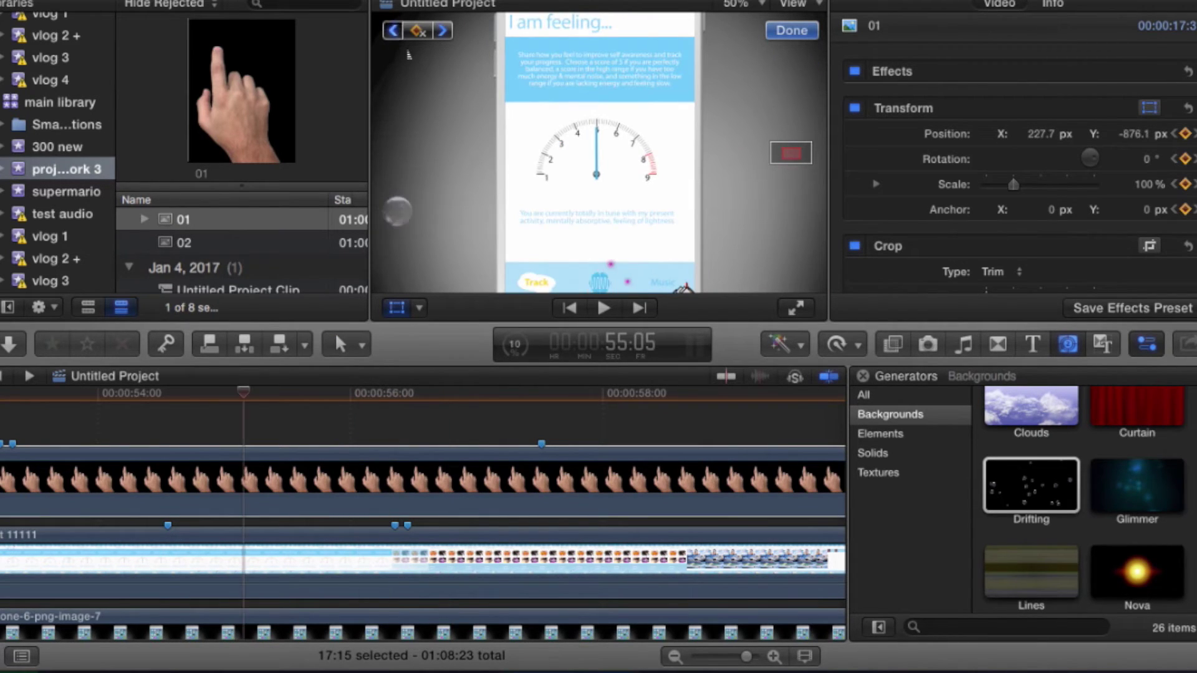
pyautogui.click(394, 30)
pyautogui.click(442, 30)
pyautogui.click(442, 30)
pyautogui.click(442, 30)
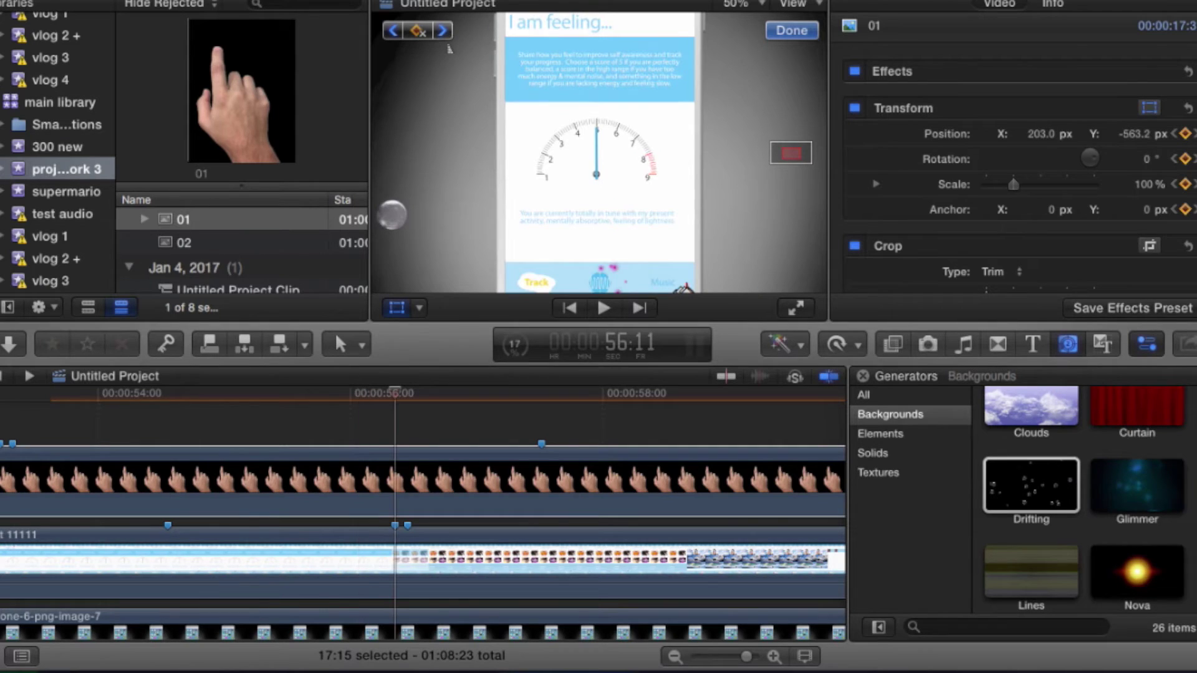
pyautogui.click(443, 31)
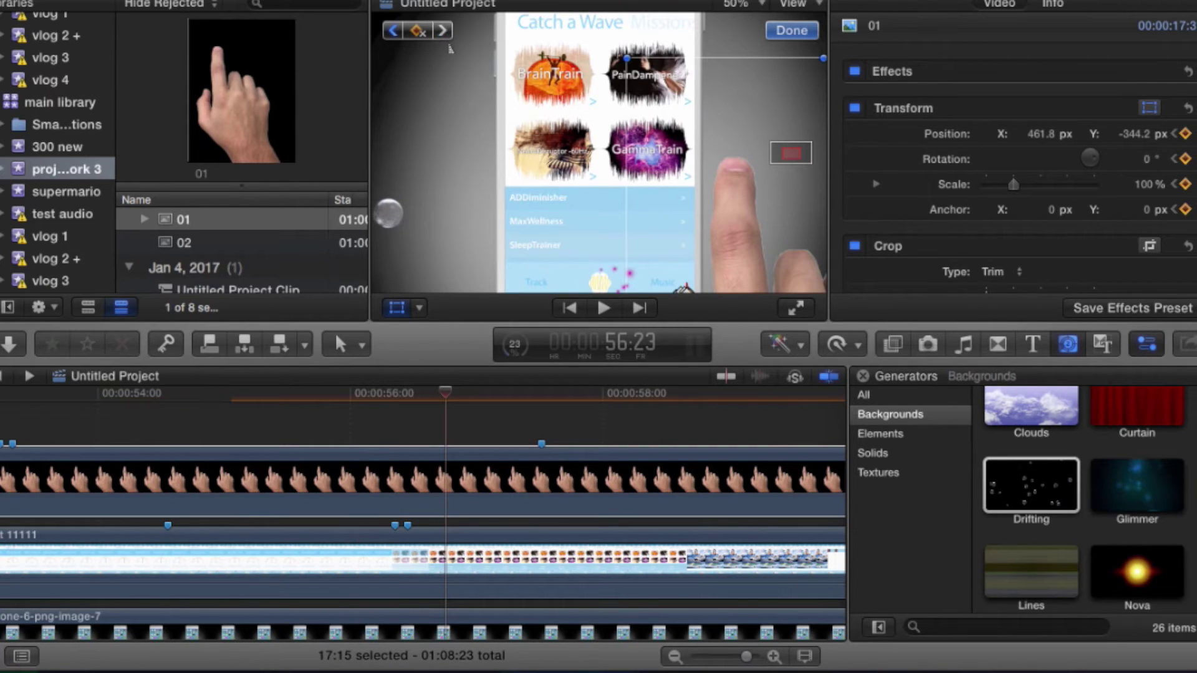
# Add a transform keyframe at 57:01 that holds the hand beside the phone.
pyautogui.click(459, 405)
pyautogui.moveTo(469, 408); pyautogui.dragTo(492, 408)
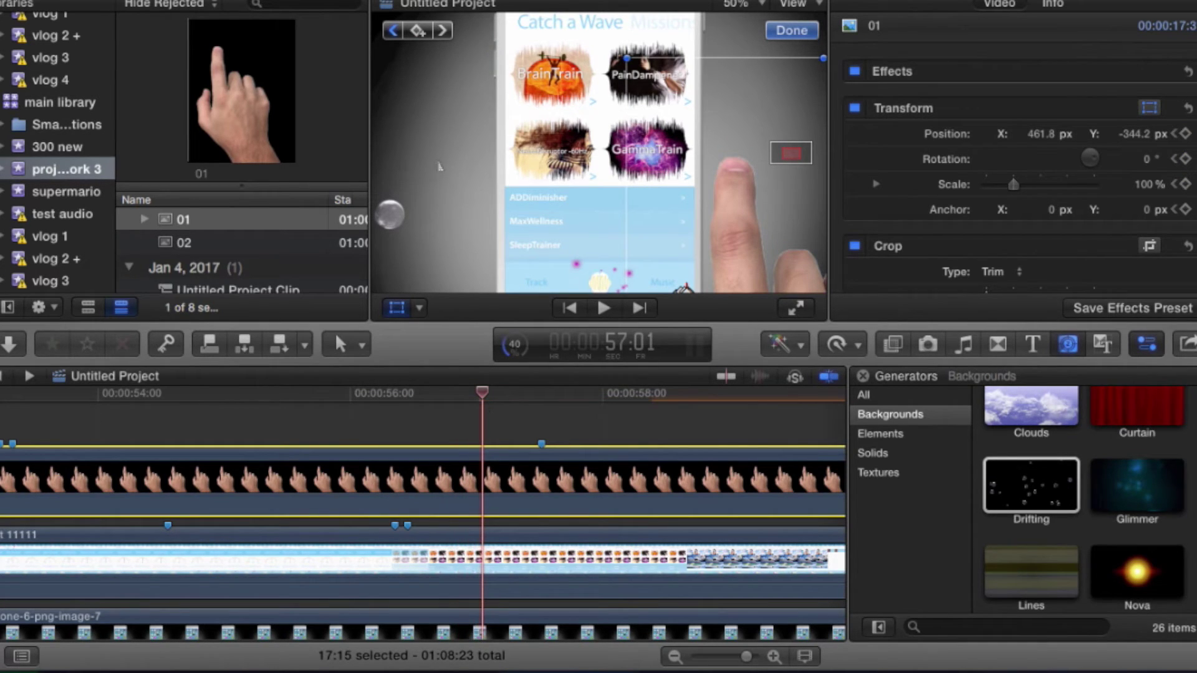
pyautogui.click(418, 30)
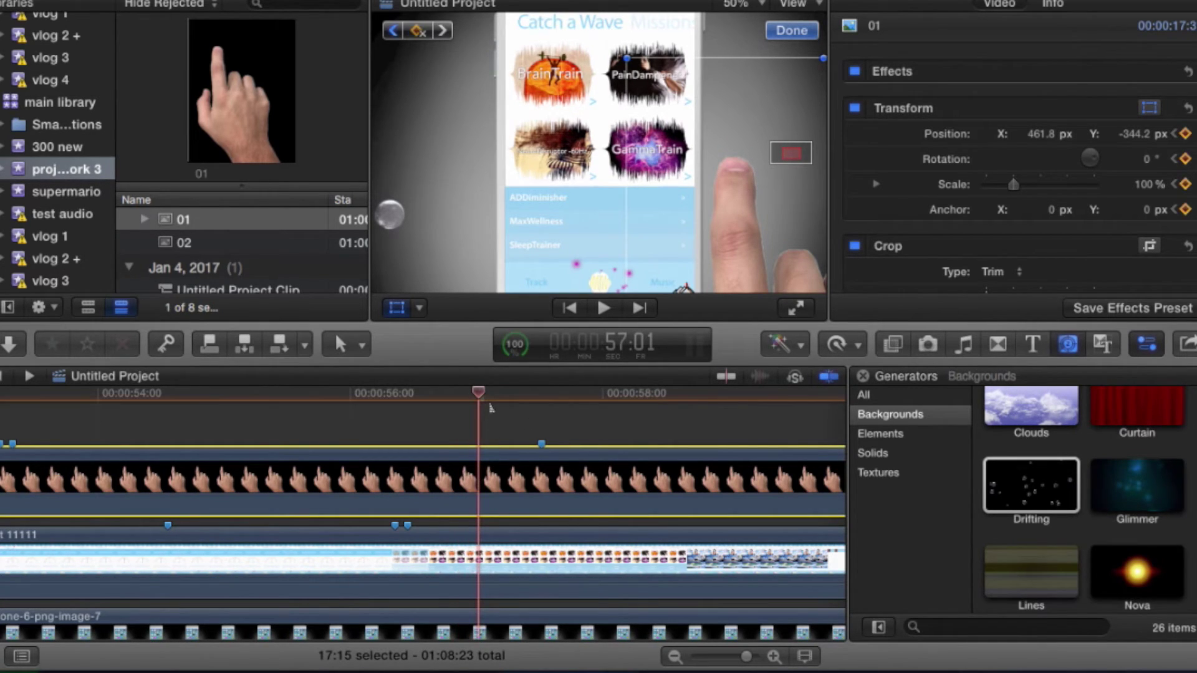
# At 57:14, move the hand so its fingertip rests on the BrainTrain tile, at about X 91.0 px, Y -143.2 px.
pyautogui.moveTo(490, 407); pyautogui.dragTo(541, 407)
pyautogui.press('Left')
pyautogui.press('Left')
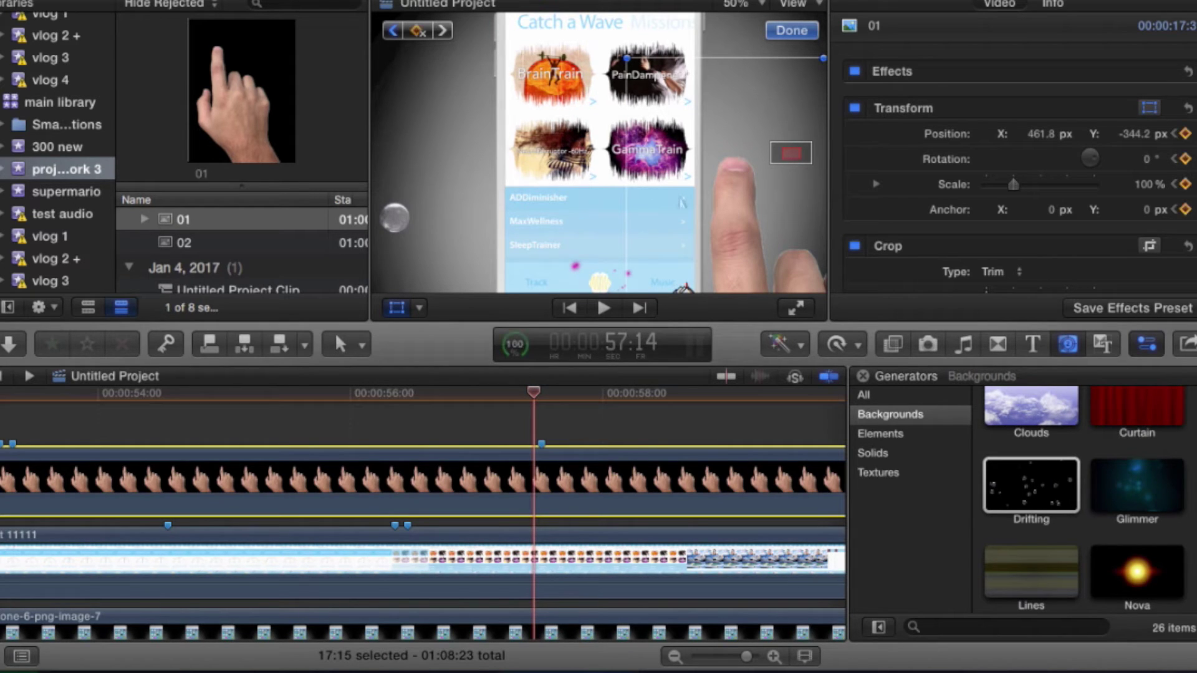
pyautogui.moveTo(748, 228); pyautogui.dragTo(567, 131)
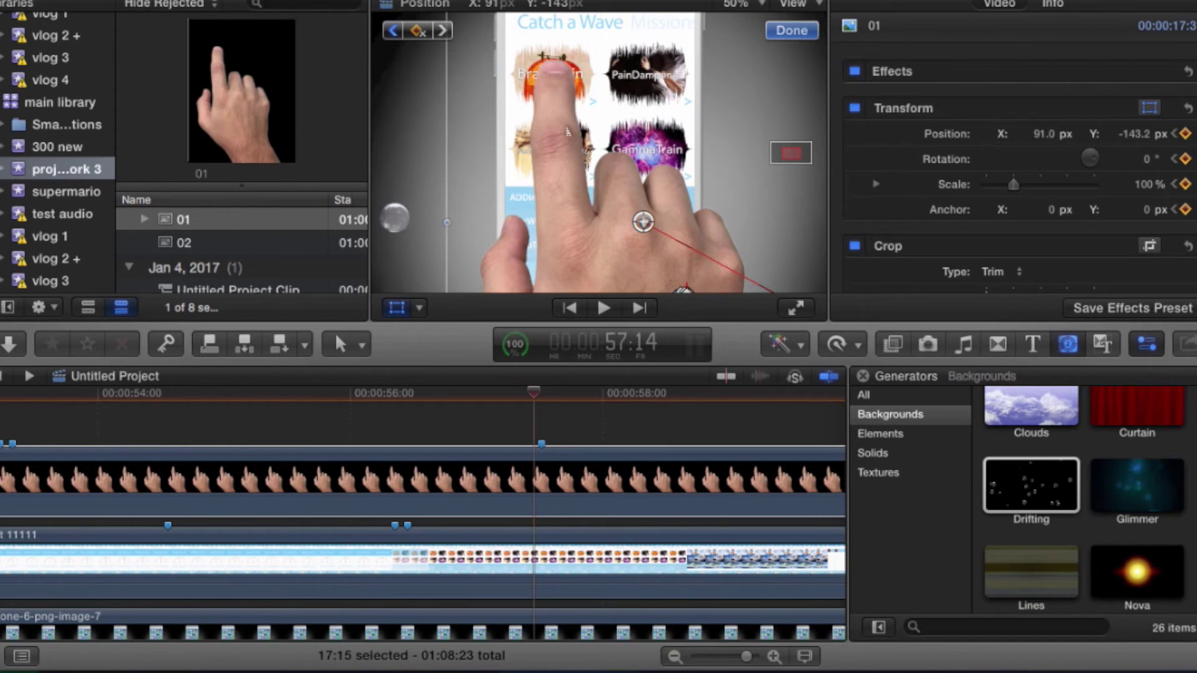
# Switch the hand to Distort and add a distort keyframe at 57:14.
pyautogui.click(419, 307)
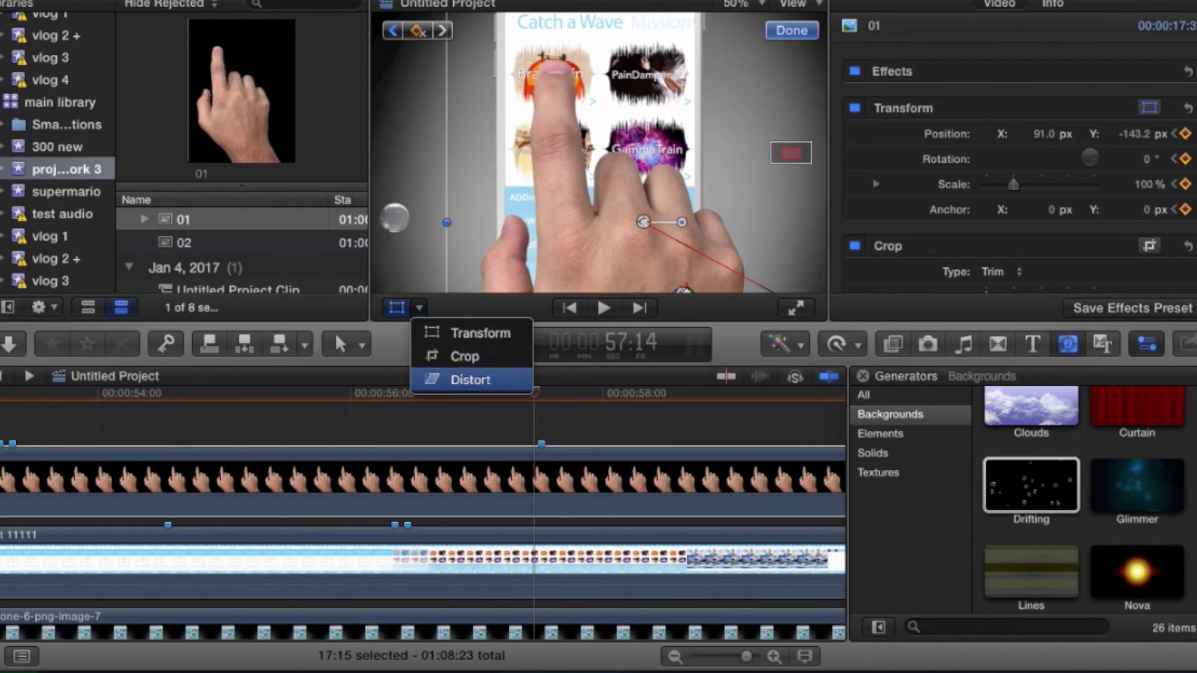
pyautogui.click(474, 377)
pyautogui.click(417, 31)
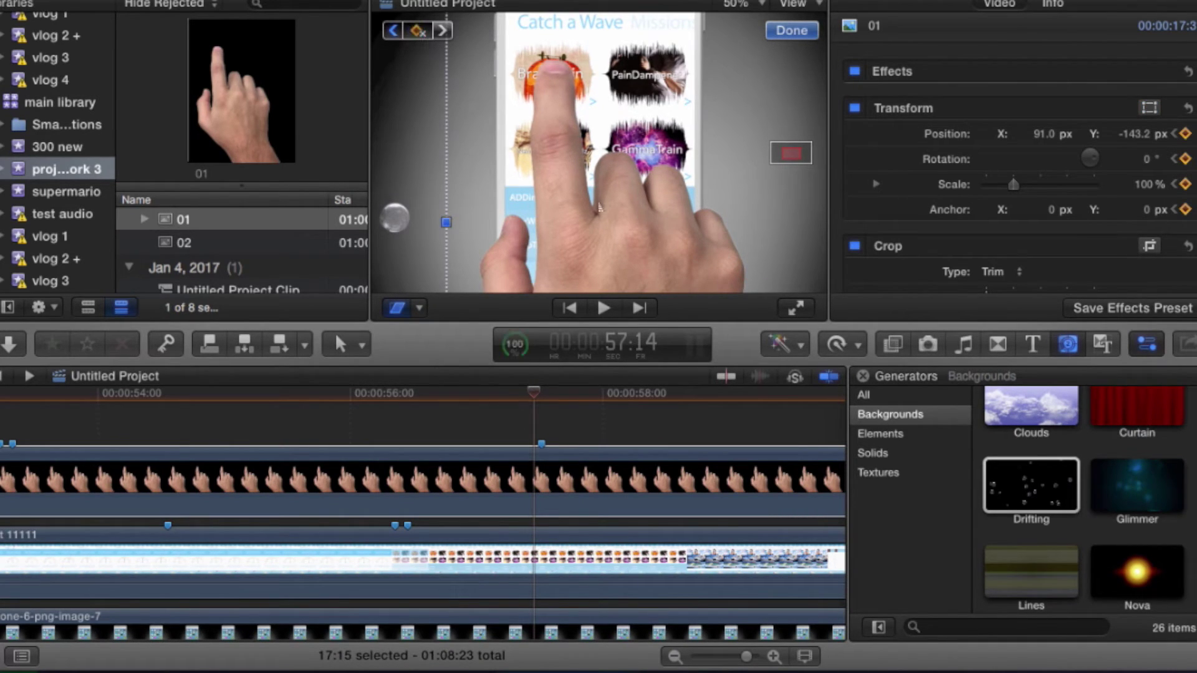
# At 57:16, distort the hand's top-left corner inward to about X 24.0 px, Y -37.5 px to form the tap.
pyautogui.press('Right')
pyautogui.press('Right')
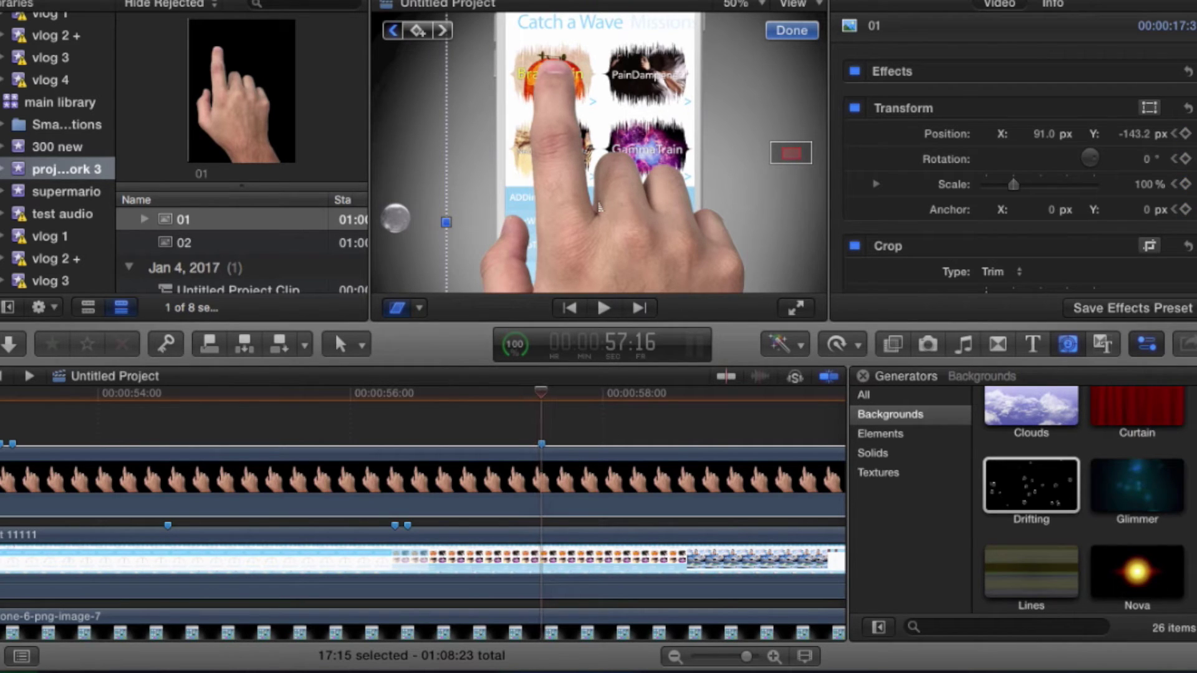
pyautogui.hotkey('alt', 'k')
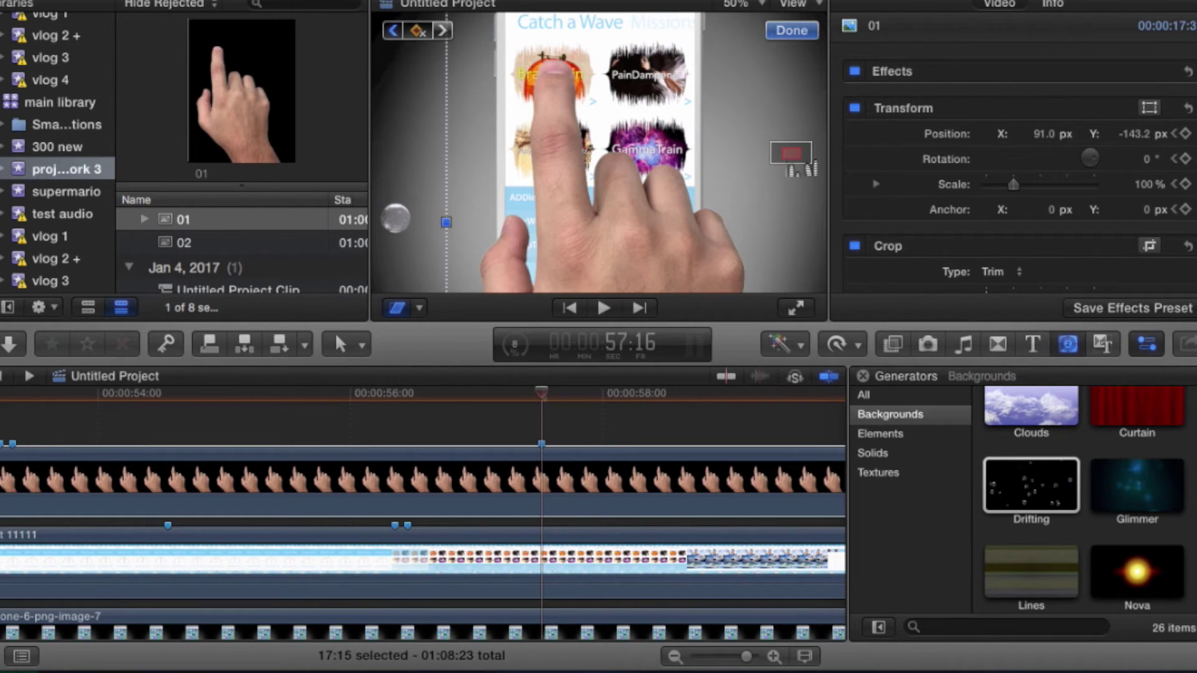
pyautogui.moveTo(792, 154); pyautogui.dragTo(798, 149)
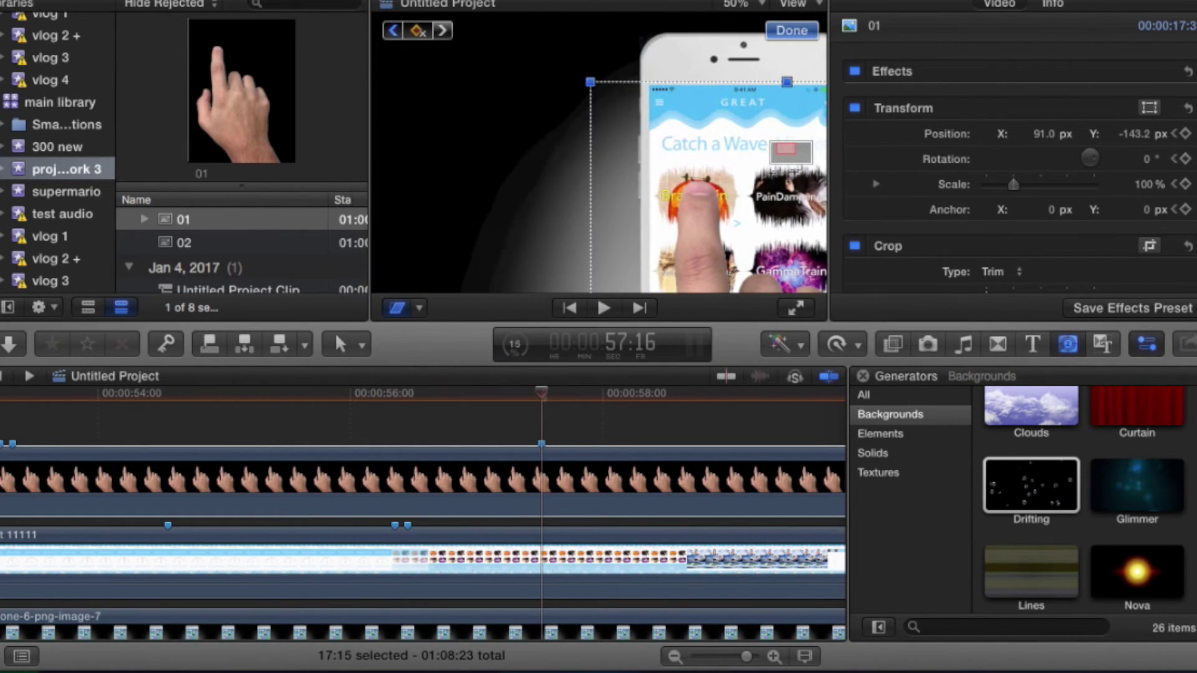
pyautogui.moveTo(590, 82); pyautogui.dragTo(609, 112)
# At 57:19, add a distort keyframe, reset the hand's top-left corner to X 0, Y 0 px, and finish distorting.
pyautogui.press('Right')
pyautogui.press('Right')
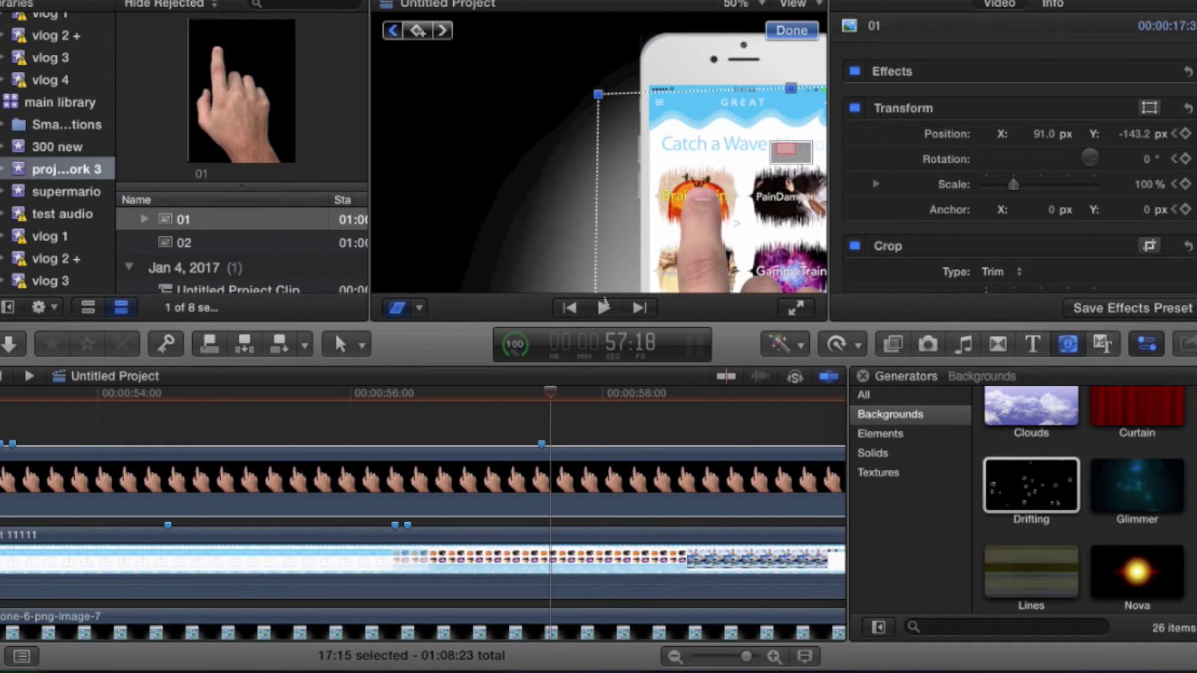
pyautogui.press('Right')
pyautogui.click(417, 30)
pyautogui.scroll(-10, 1062, 177)
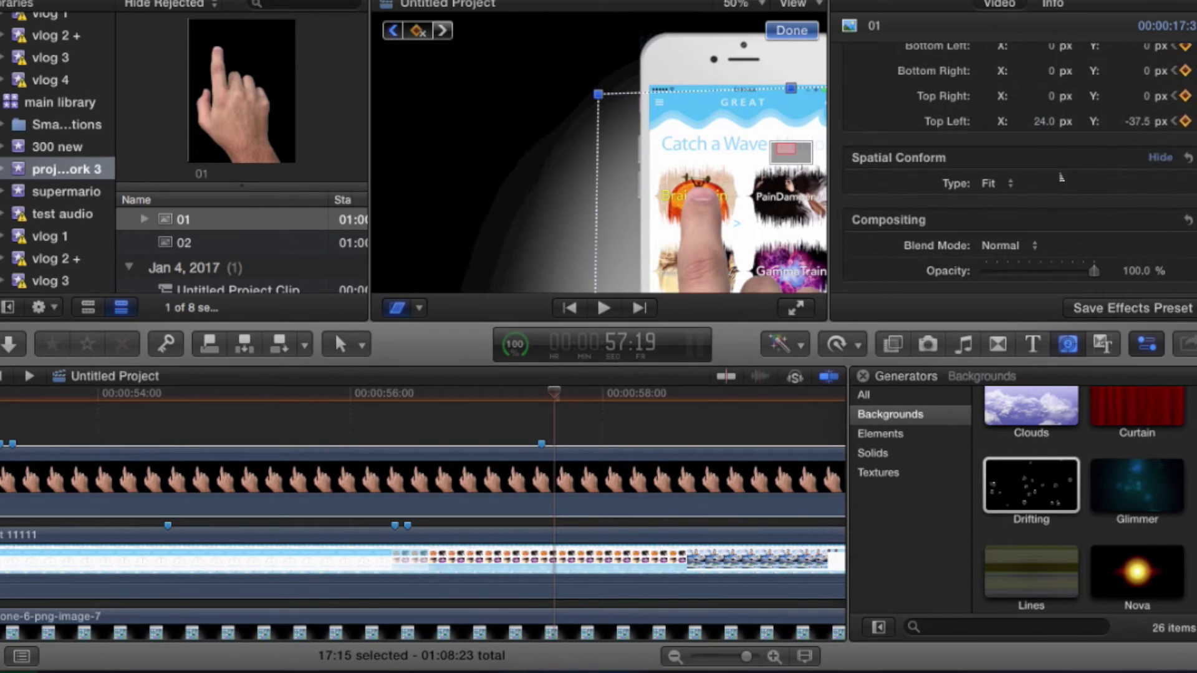
pyautogui.click(1044, 122)
pyautogui.write('0')
pyautogui.press('Tab')
pyautogui.write('0')
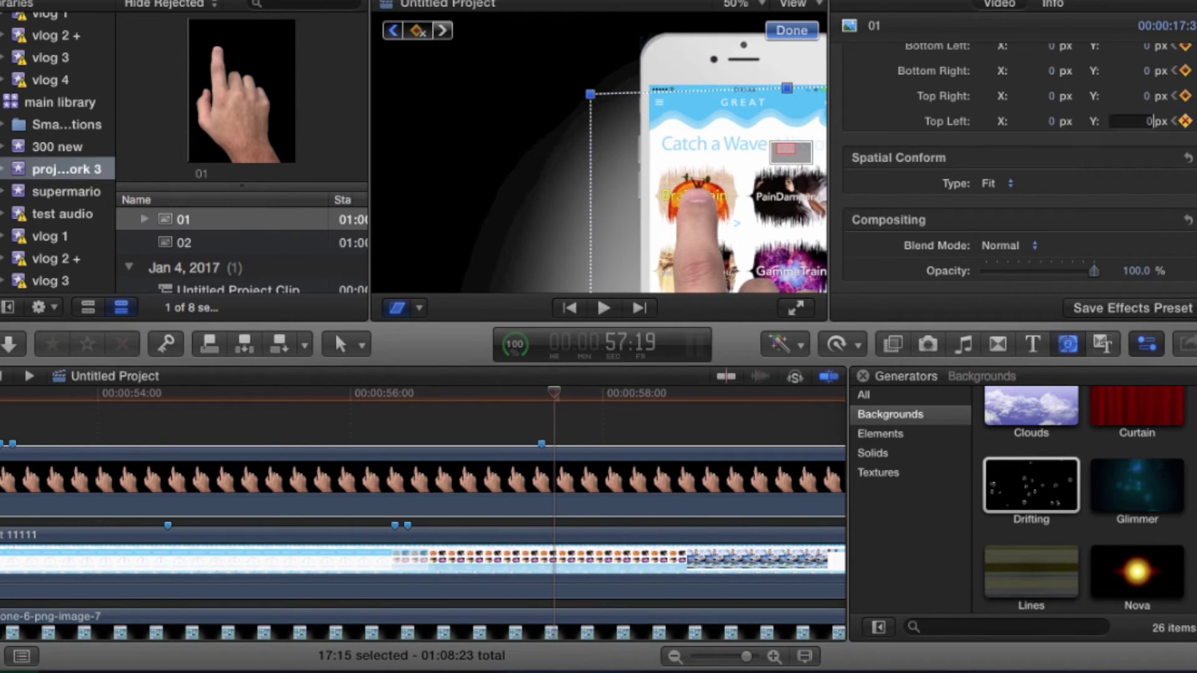
pyautogui.press('Return')
pyautogui.click(790, 31)
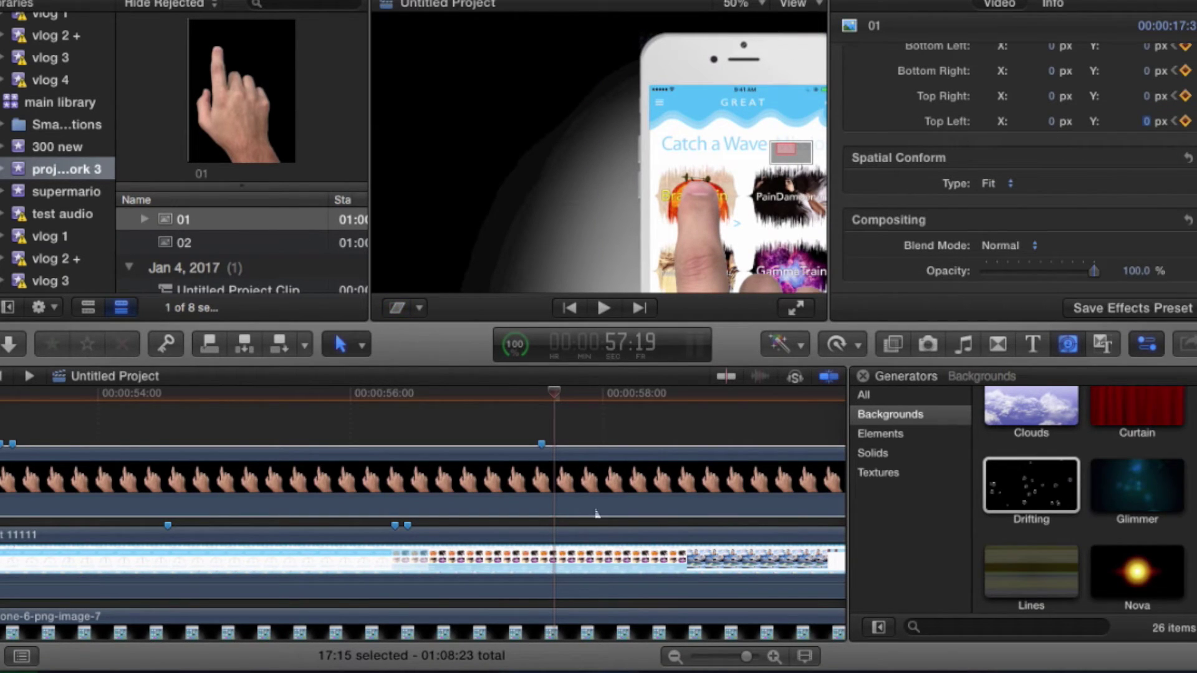
# Fit the whole frame in the viewer and play from about 57:16 to review the tap on BrainTrain.
pyautogui.hscroll(5, 582, 424)
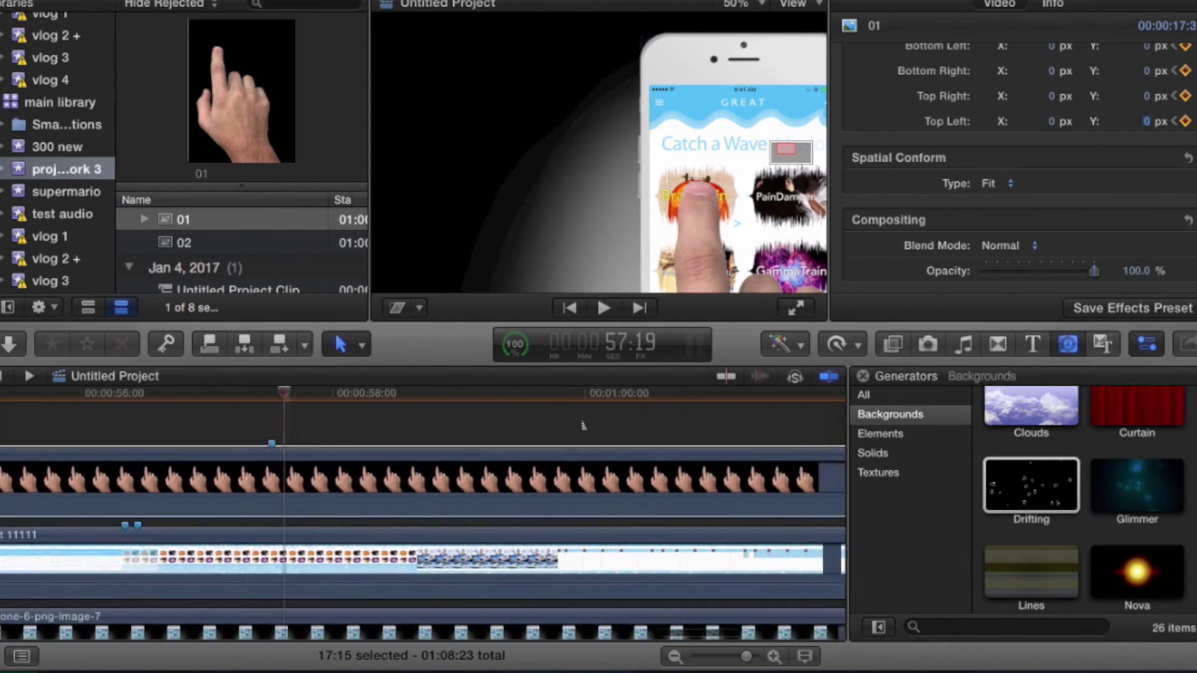
pyautogui.click(738, 4)
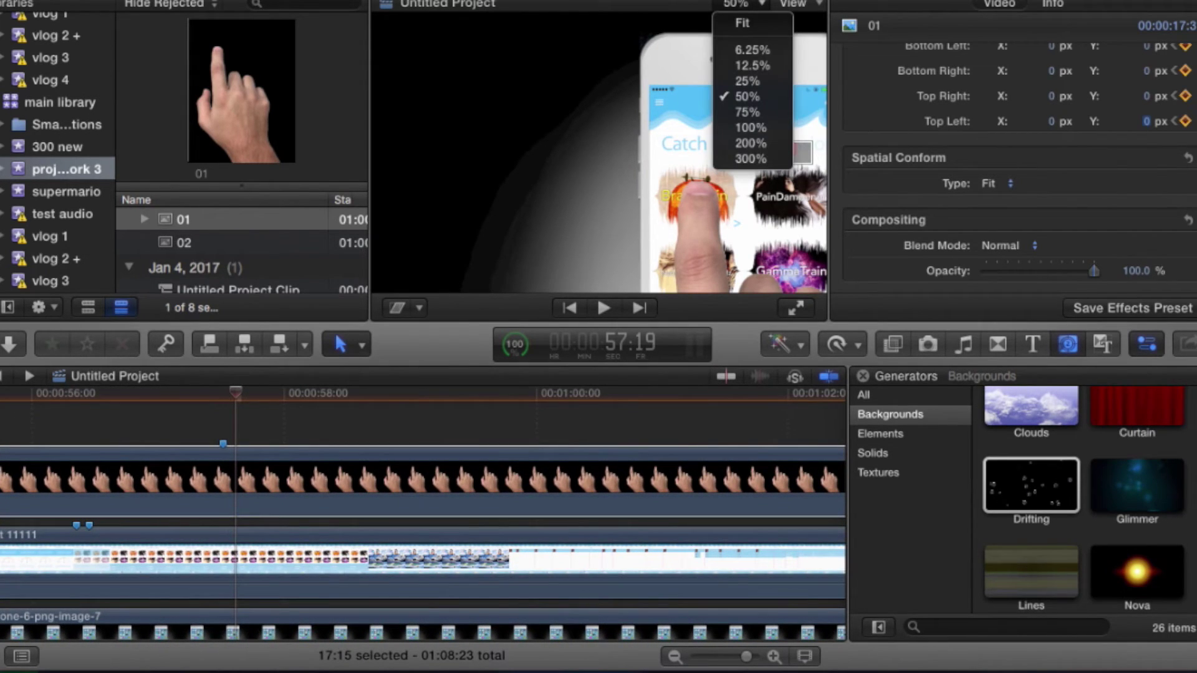
pyautogui.click(741, 23)
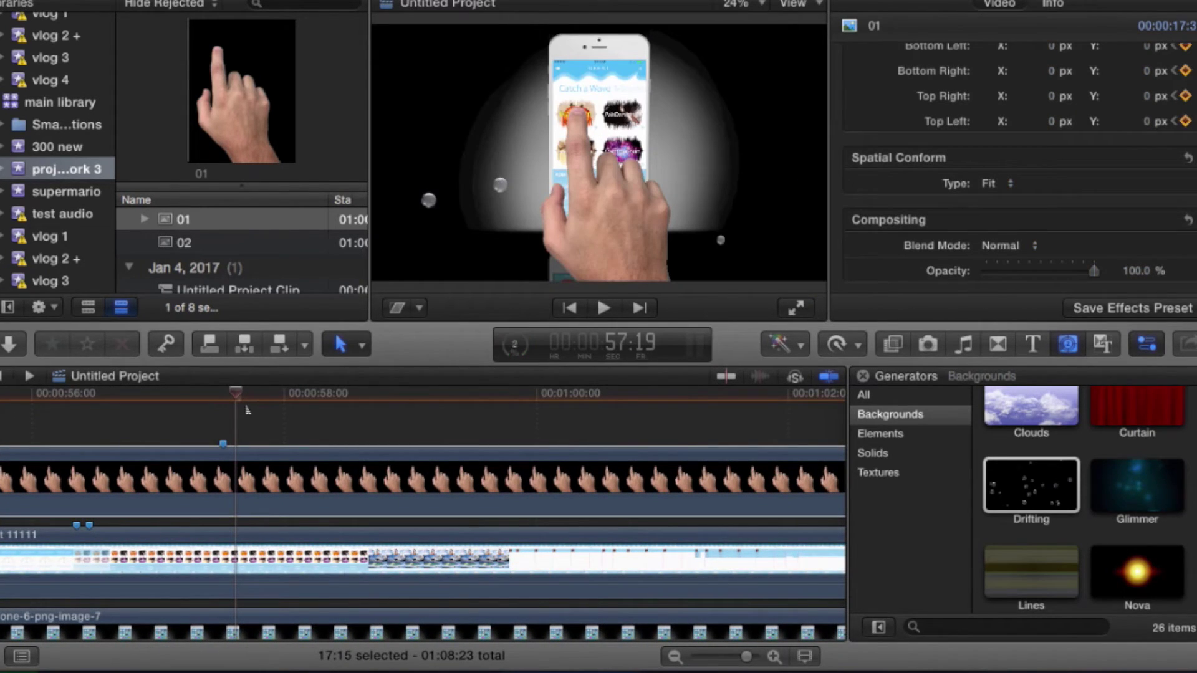
pyautogui.moveTo(236, 392)
pyautogui.mouseDown()
pyautogui.moveTo(399, 393)
pyautogui.moveTo(223, 392)
pyautogui.mouseUp()
pyautogui.press('space')
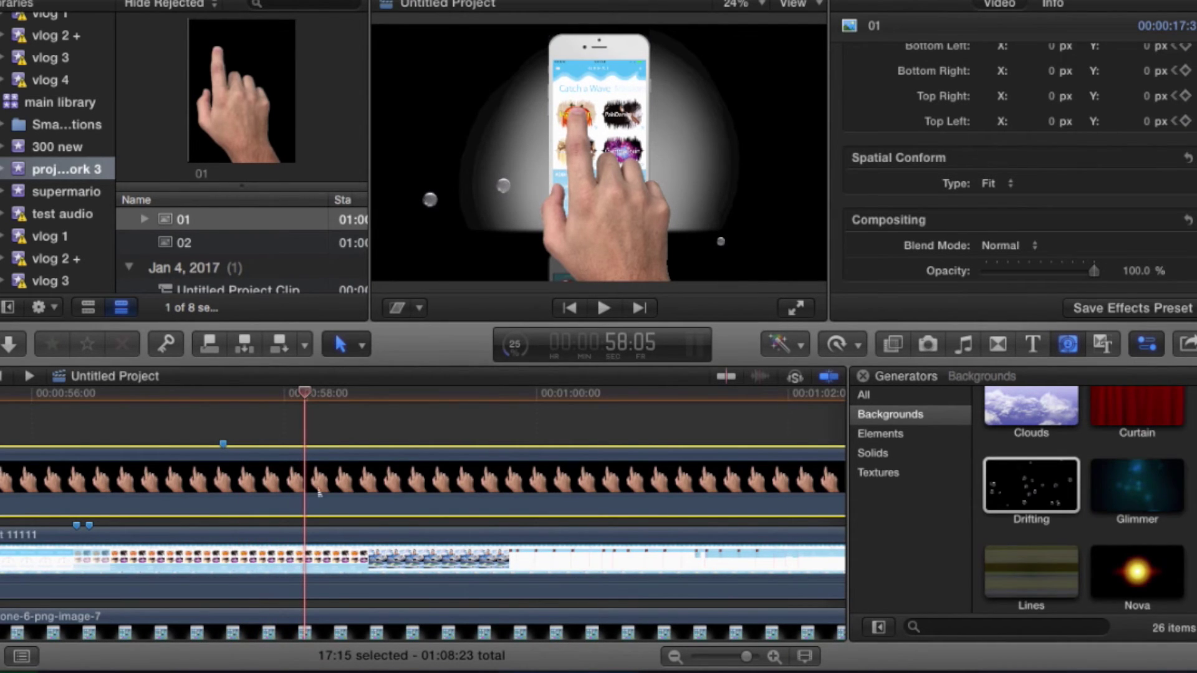
# Add a marker to the hand clip at 58:16, temporarily disabling the clip to see the app's next button tap.
pyautogui.press('v')
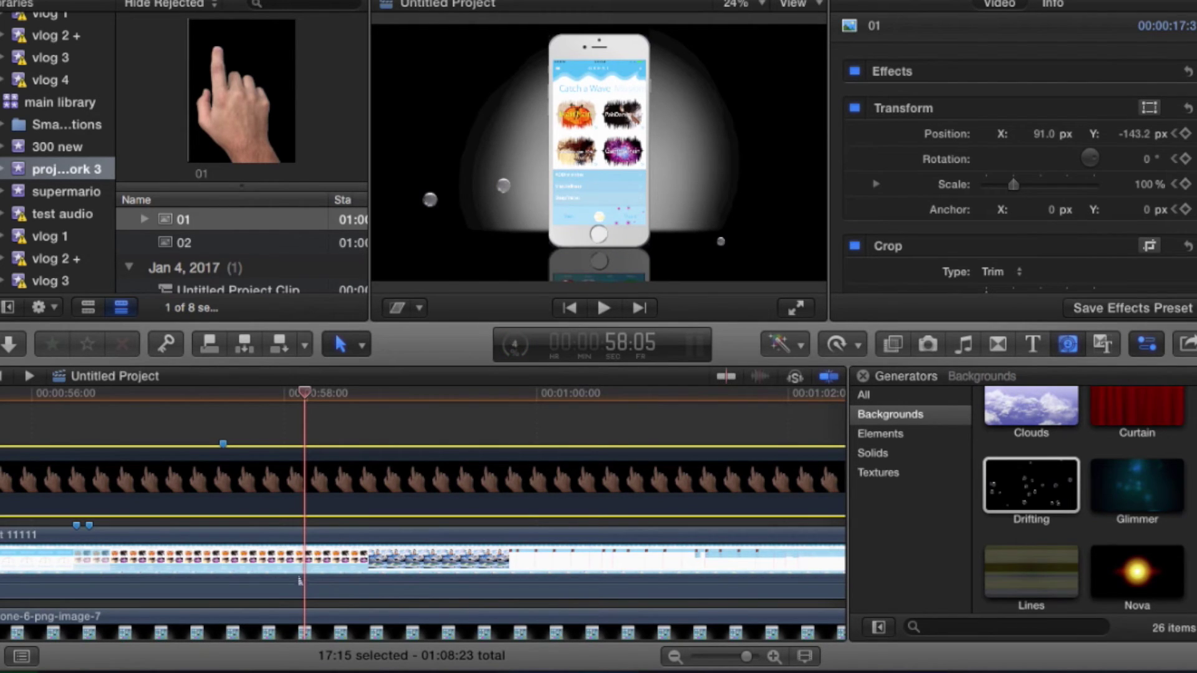
pyautogui.press('b')
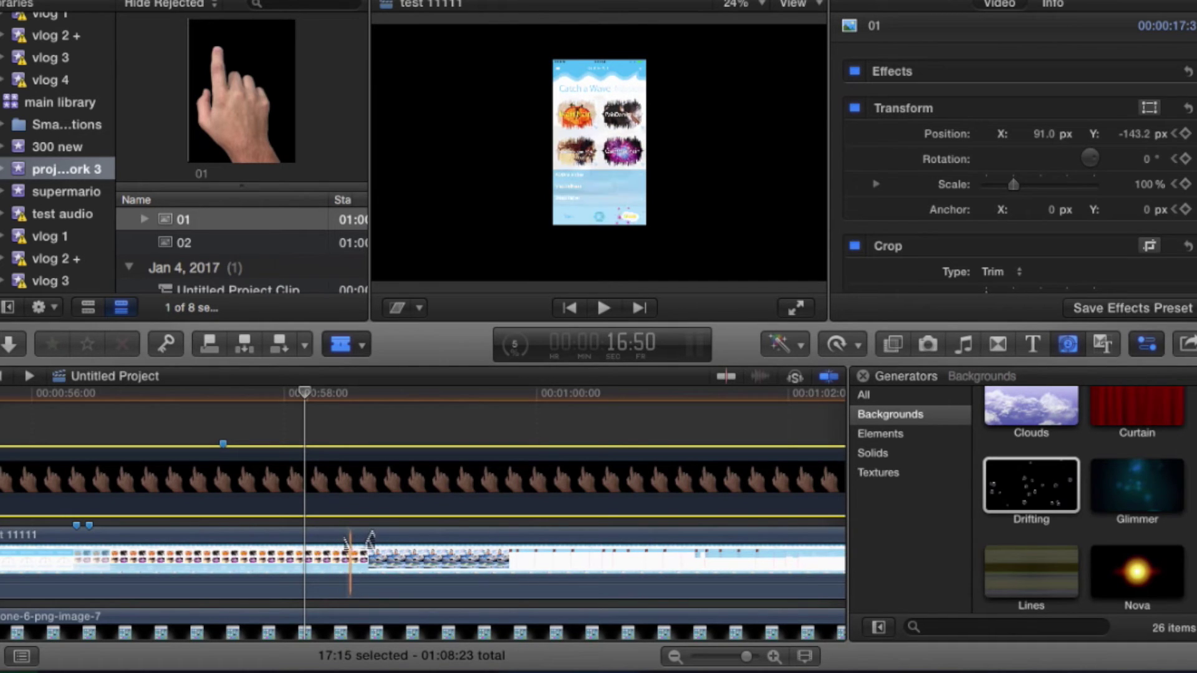
pyautogui.click(348, 443)
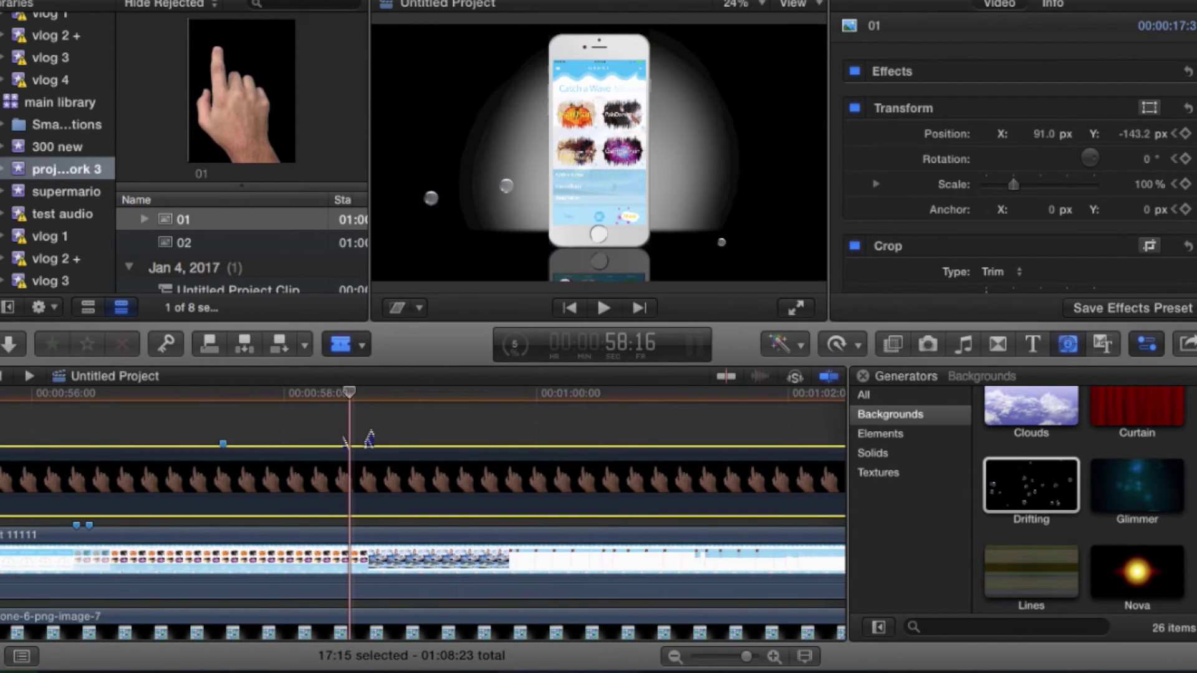
pyautogui.press('a')
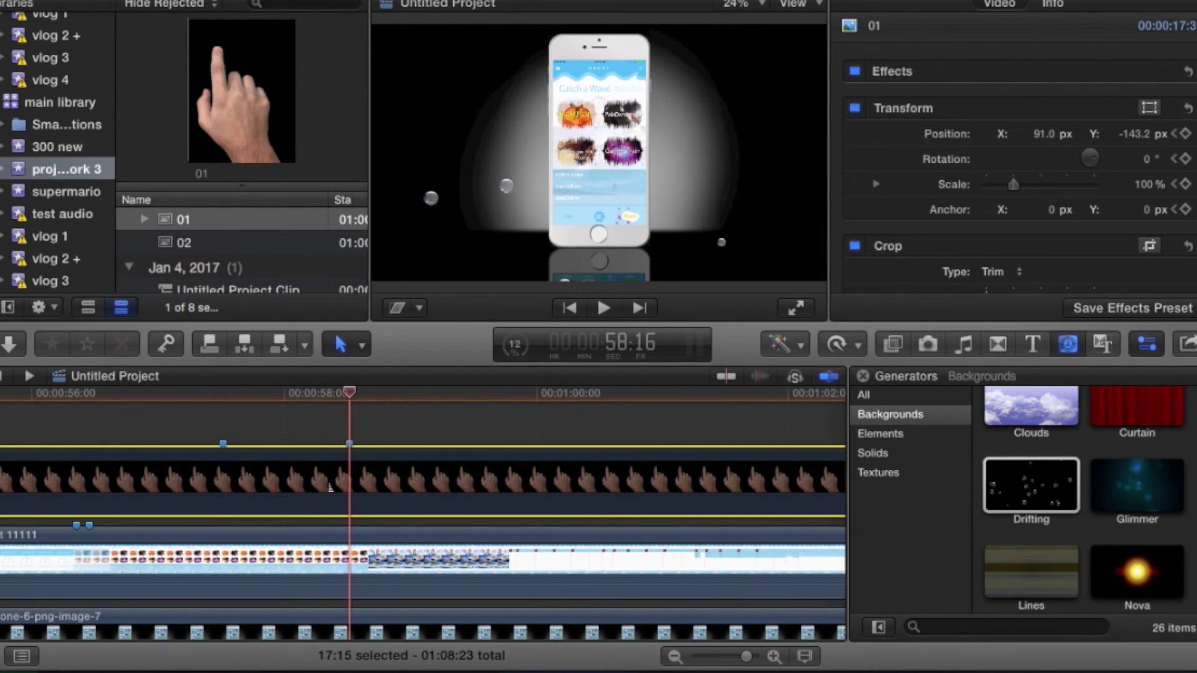
pyautogui.press('j')
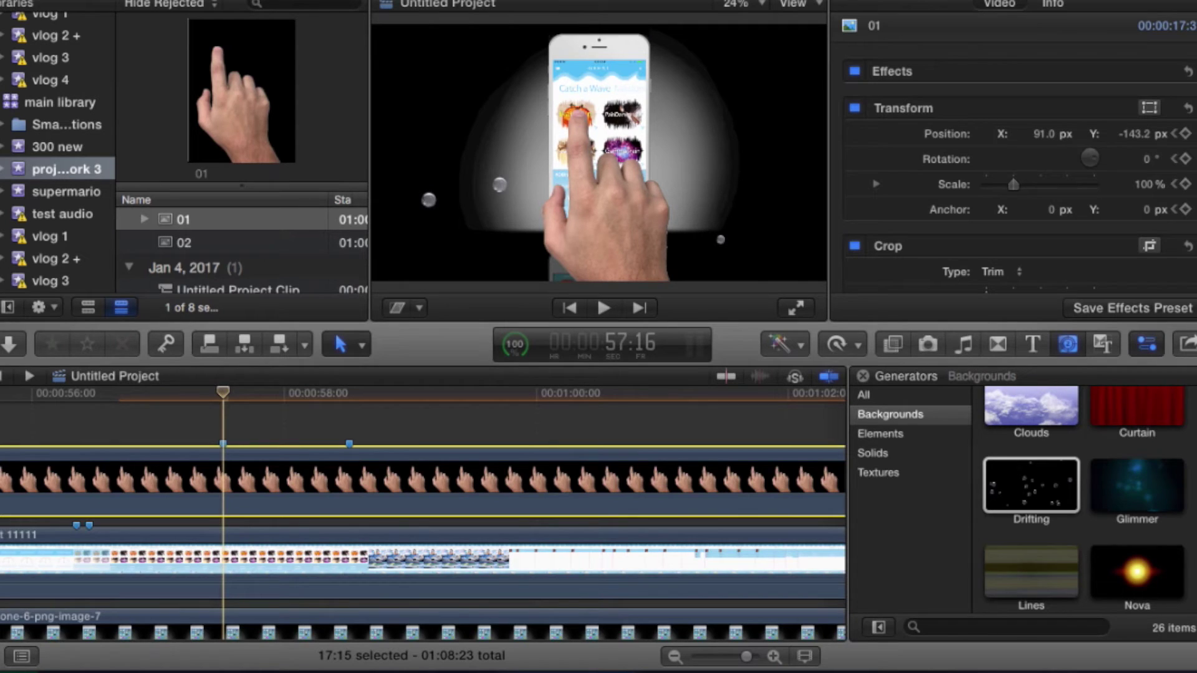
# At 58:00, add a Transform keyframe and move the hand off the phone to about X 453.7 px, Y -310.3 px.
pyautogui.moveTo(223, 392); pyautogui.dragTo(249, 392)
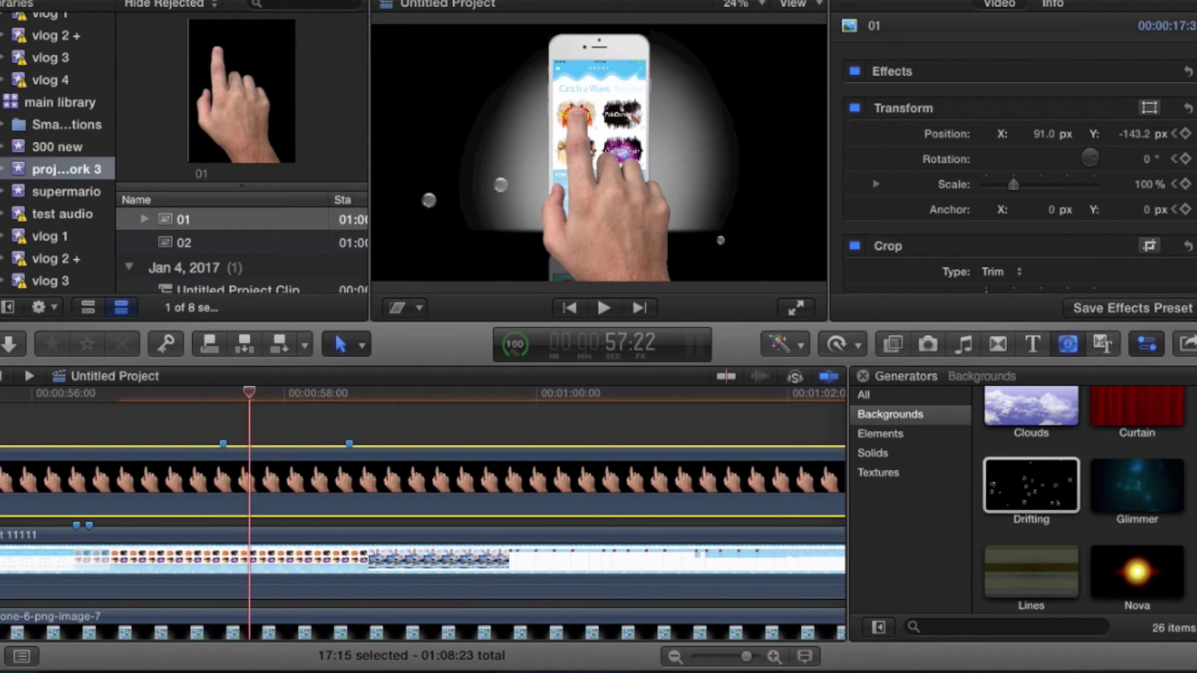
pyautogui.press('Right')
pyautogui.press('Right')
pyautogui.press('Right')
pyautogui.press('Right')
pyautogui.press('Right')
pyautogui.press('Right')
pyautogui.press('Right')
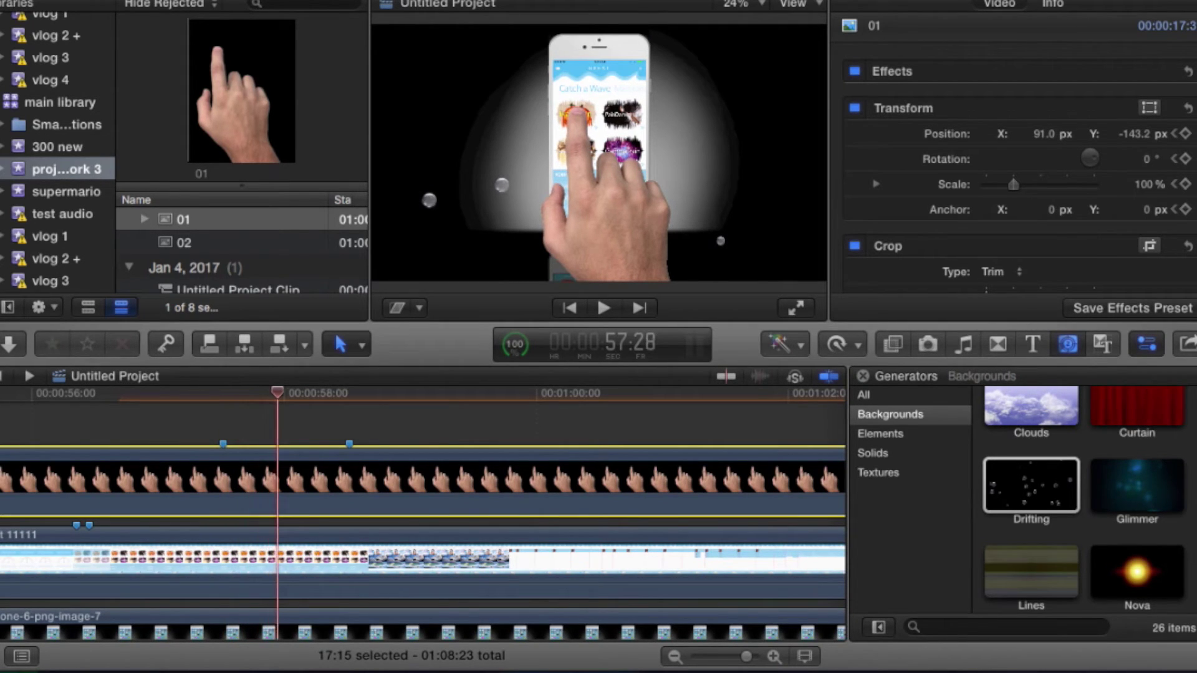
pyautogui.press('Right')
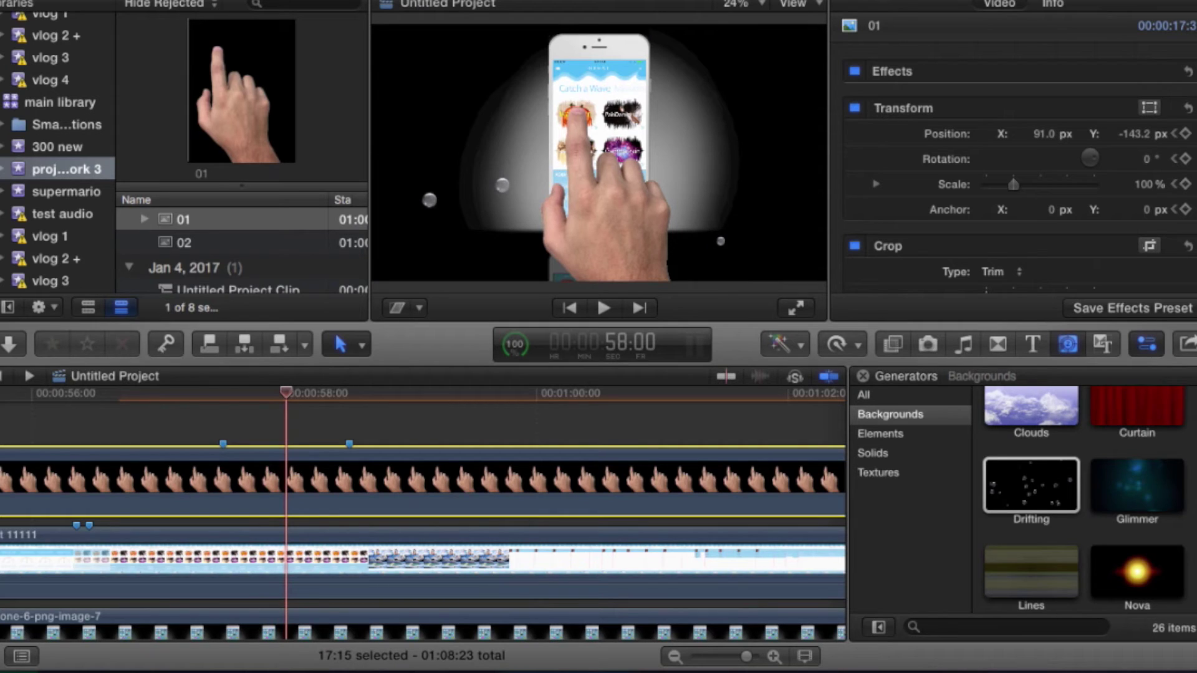
pyautogui.click(419, 308)
pyautogui.click(481, 331)
pyautogui.click(418, 30)
pyautogui.moveTo(621, 186); pyautogui.dragTo(706, 226)
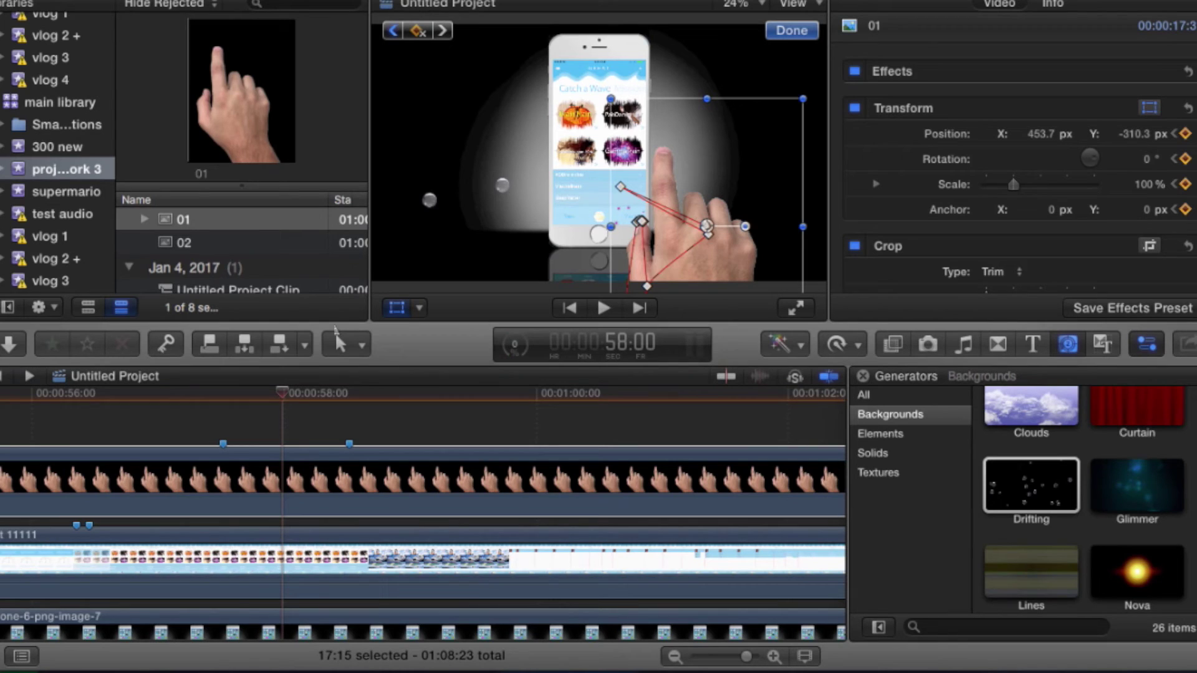
# At 58:14, add a transform keyframe and bring the fingertip onto the app's lower-right button, at about X 291.6 px, Y -568.5 px.
pyautogui.moveTo(285, 393); pyautogui.dragTo(349, 392)
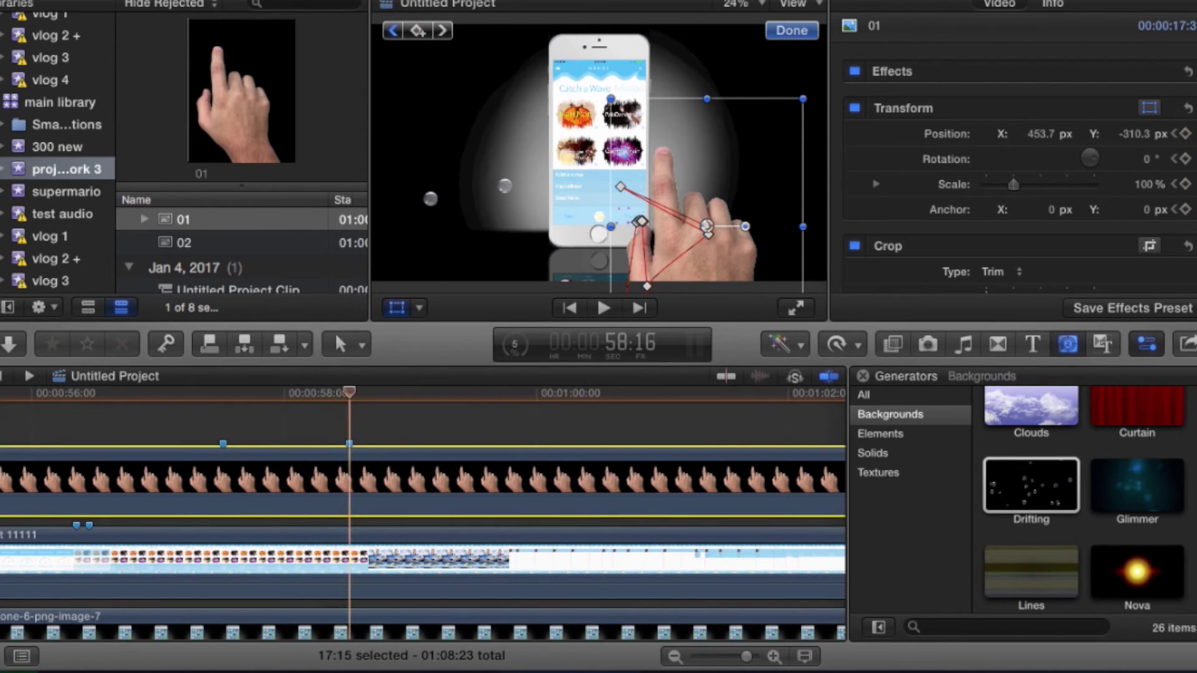
pyautogui.press('Left')
pyautogui.press('Left')
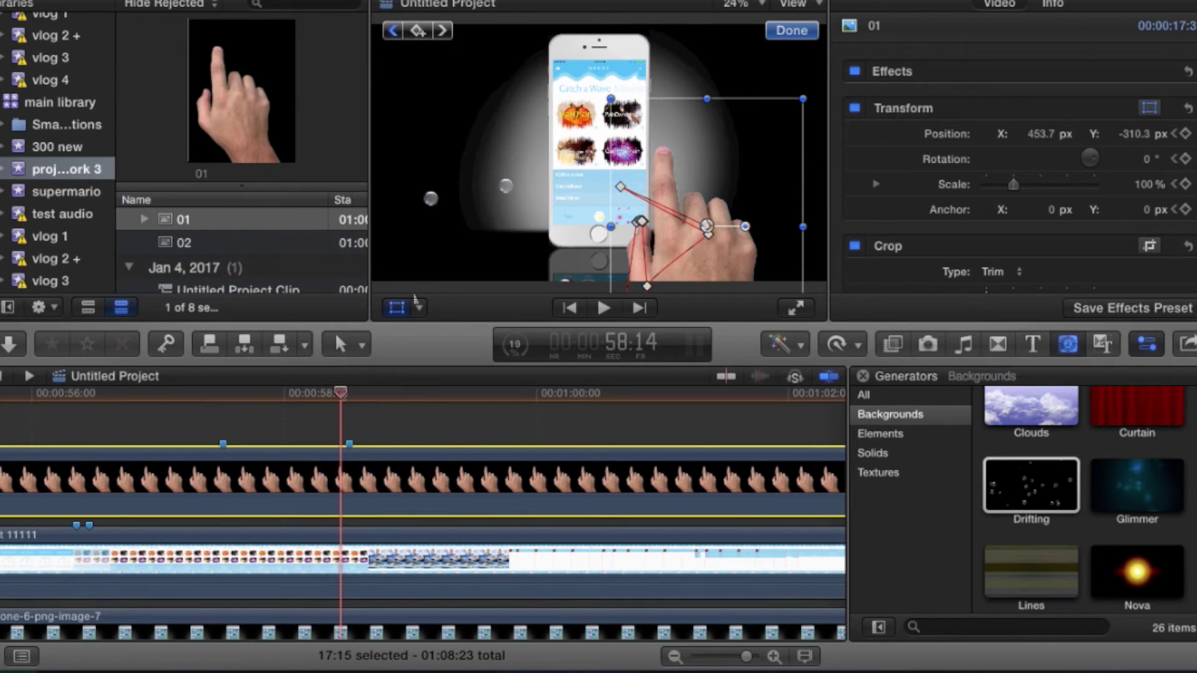
pyautogui.click(417, 31)
pyautogui.moveTo(693, 186); pyautogui.dragTo(667, 286)
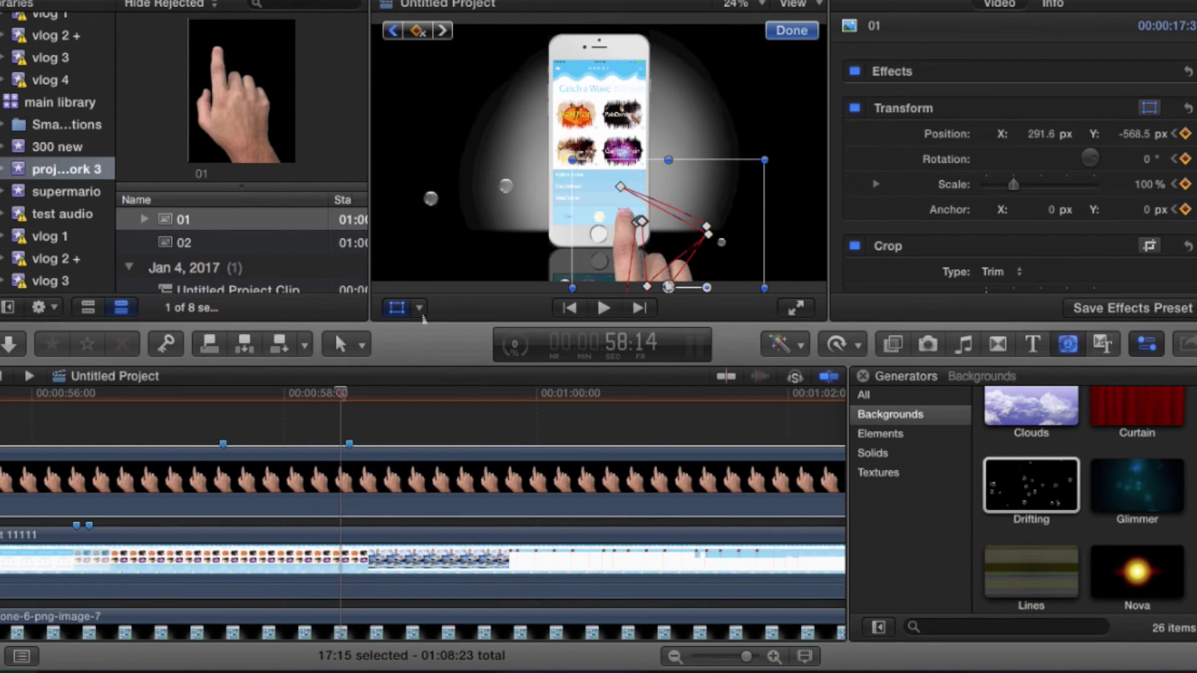
# Switch the hand to Distort and, at 58:16, keyframe its top-left corner inward to about X 58 px, Y -58 px.
pyautogui.click(420, 308)
pyautogui.click(470, 379)
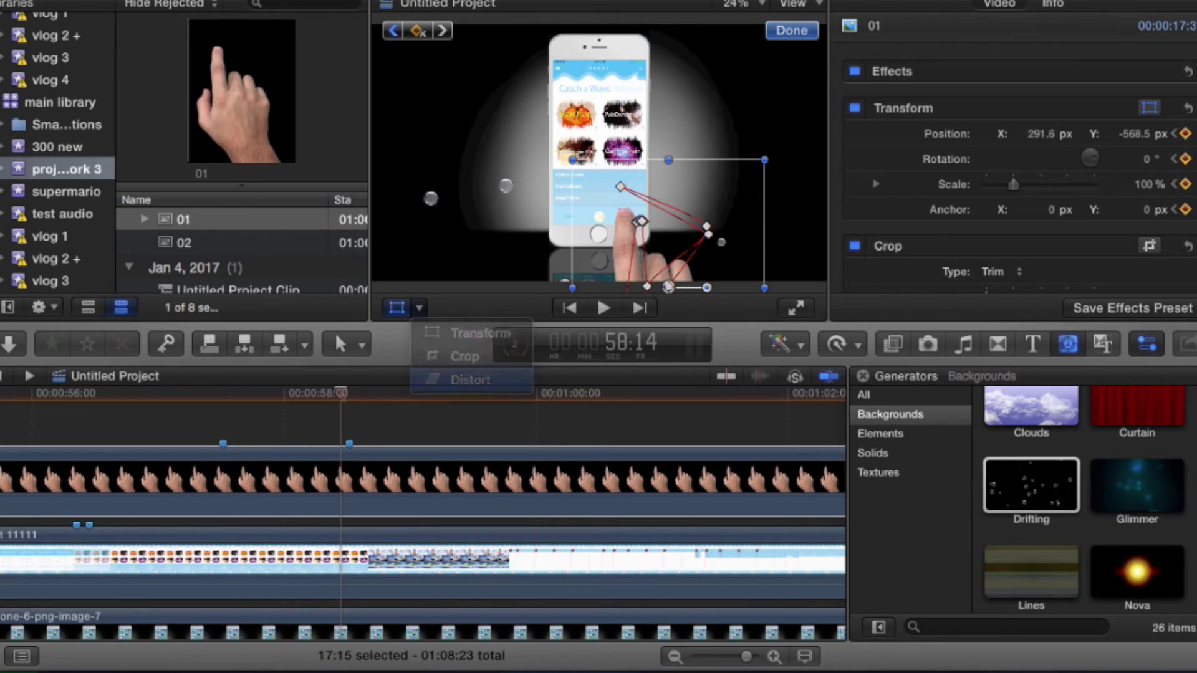
pyautogui.press('Right')
pyautogui.press('Right')
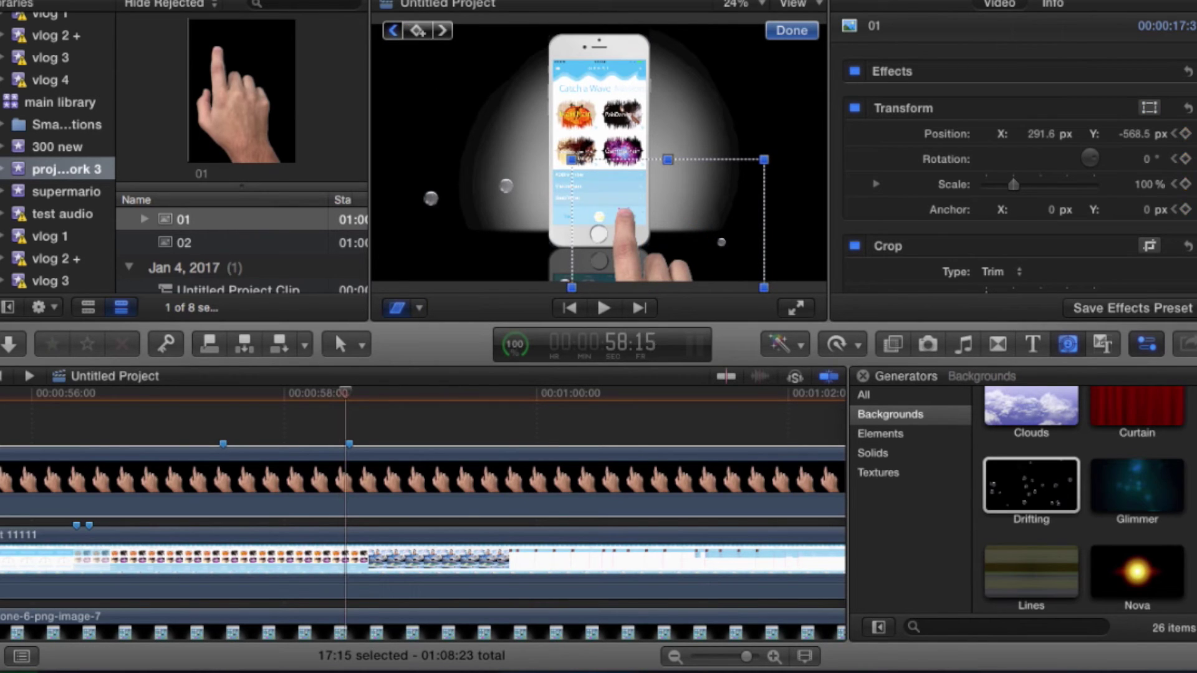
pyautogui.click(418, 30)
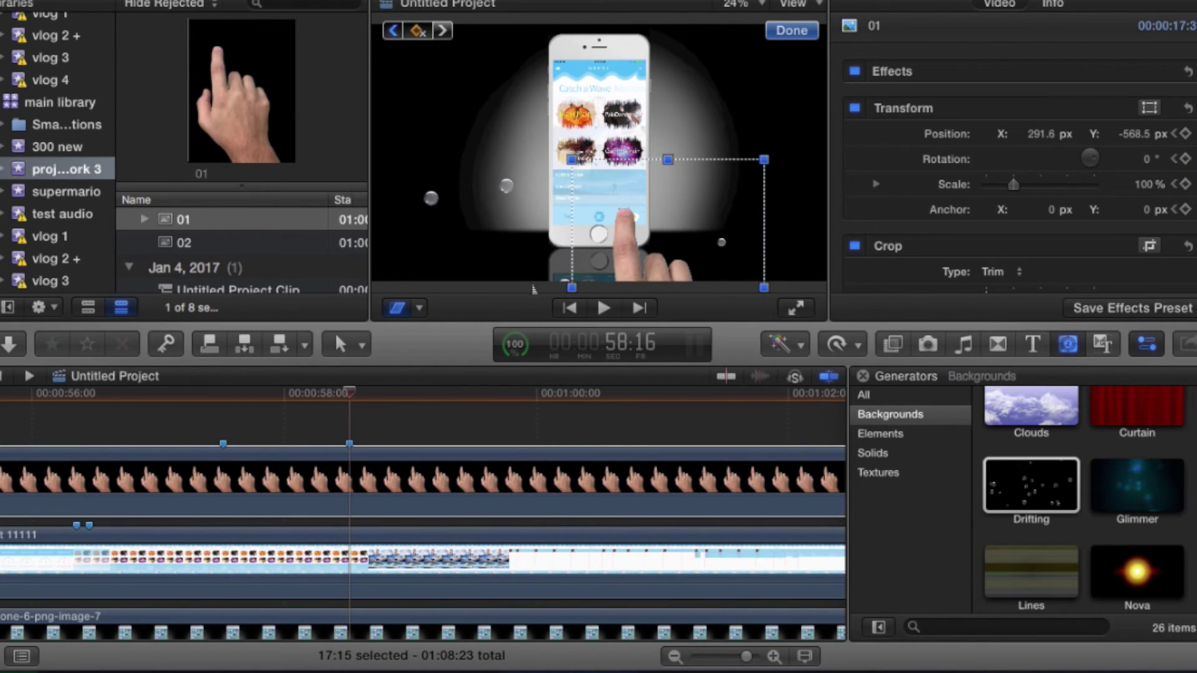
pyautogui.moveTo(571, 159); pyautogui.dragTo(580, 168)
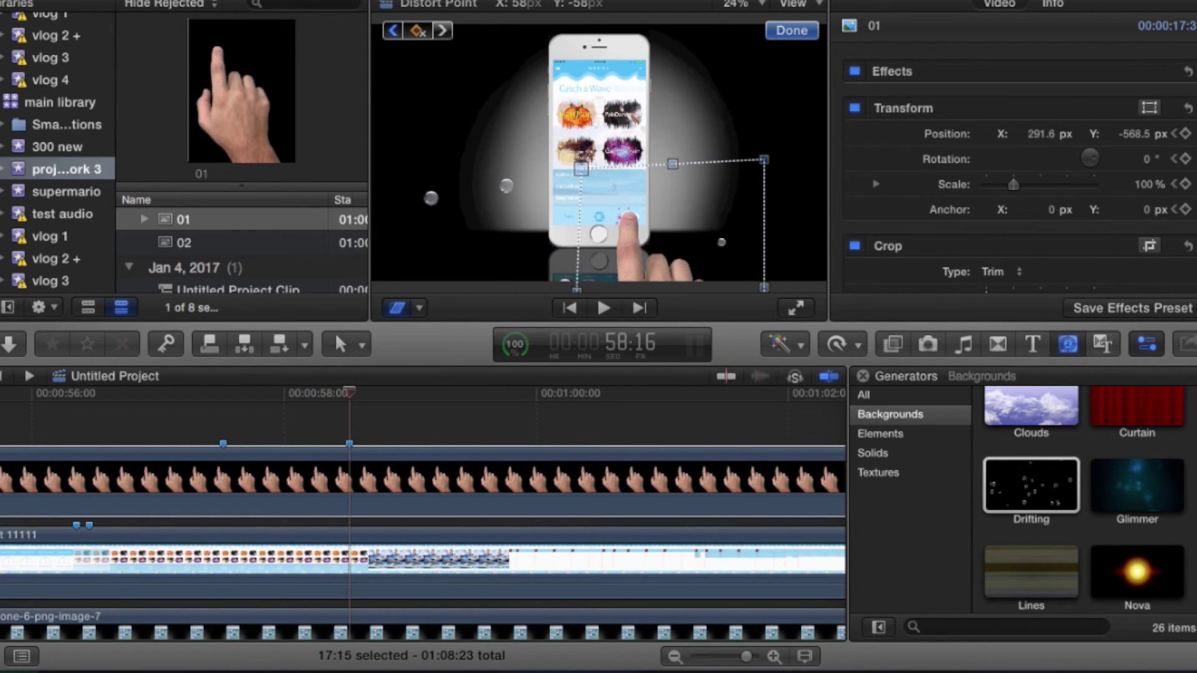
# At 58:19, add a distort keyframe and reset the hand's top-left corner to X 0, Y 0 px.
pyautogui.press('Right')
pyautogui.press('Right')
pyautogui.press('Right')
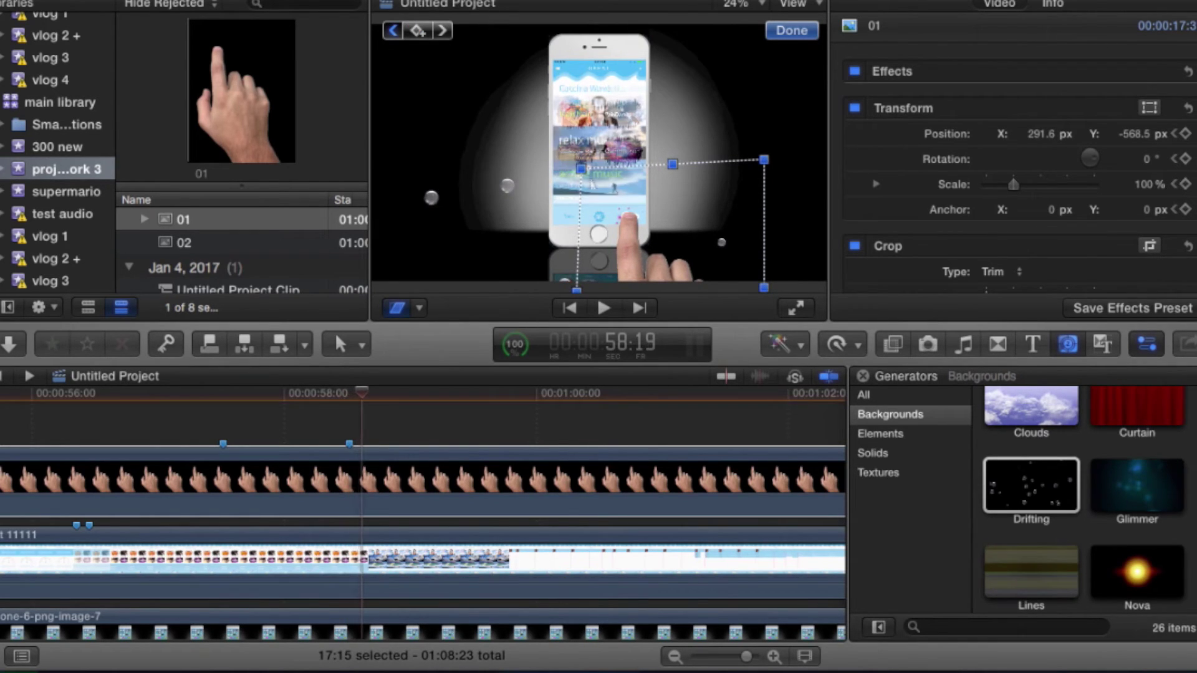
pyautogui.click(417, 29)
pyautogui.scroll(-3, 1063, 254)
pyautogui.scroll(-5, 1063, 254)
pyautogui.write('0')
pyautogui.press('Tab')
pyautogui.write('0')
pyautogui.press('Return')
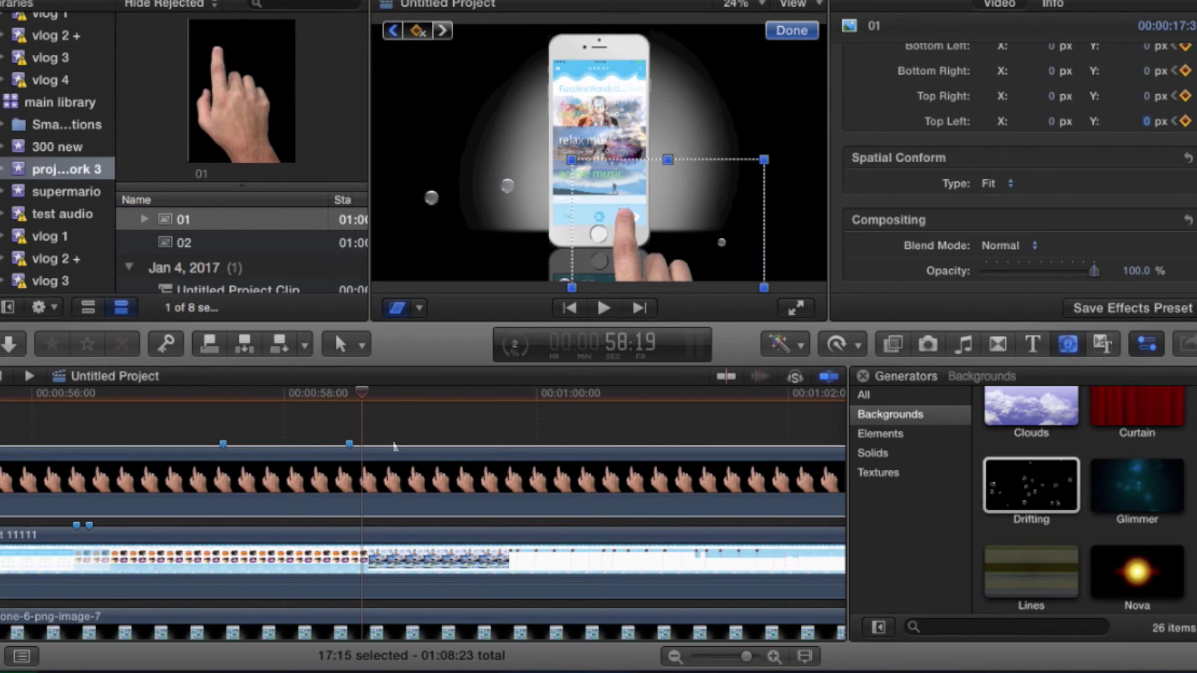
# Play and scrub past the second tap to find the next screen change, and mark it on the hand clip at 59:19.
pyautogui.press('super+minus')
pyautogui.click(372, 415)
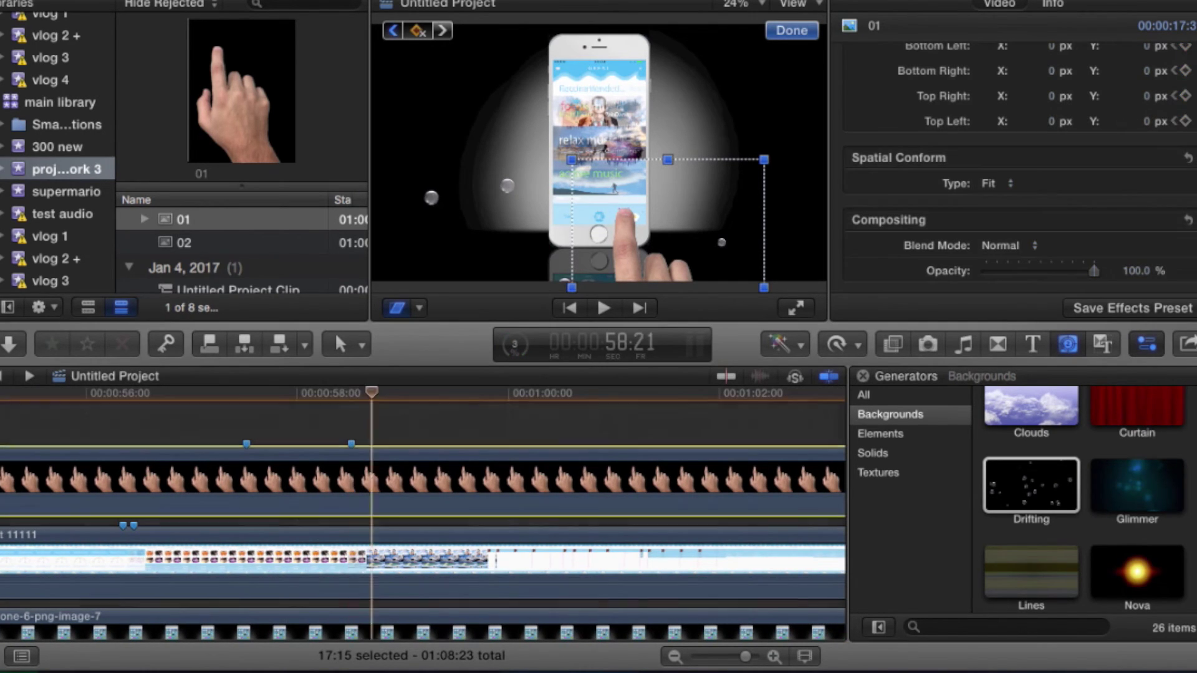
pyautogui.press('space')
pyautogui.moveTo(412, 393); pyautogui.dragTo(387, 393)
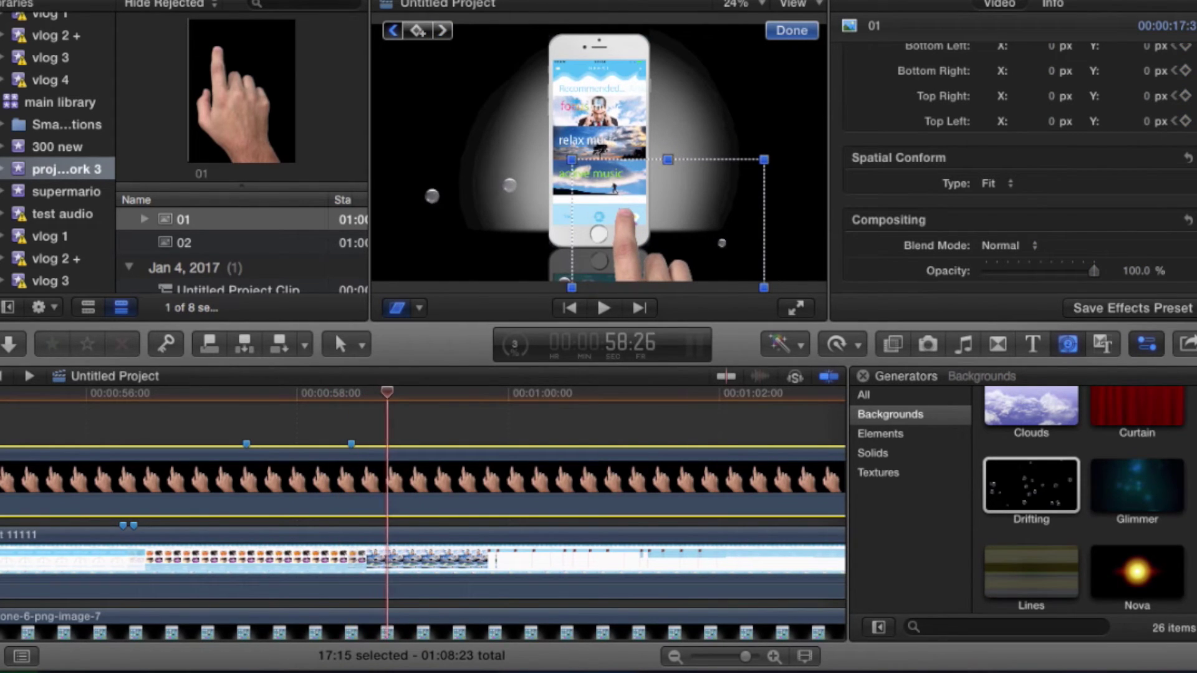
pyautogui.moveTo(499, 392); pyautogui.dragTo(472, 393)
pyautogui.press('Left')
pyautogui.scroll(10, 1009, 187)
pyautogui.press('Right')
pyautogui.press('Right')
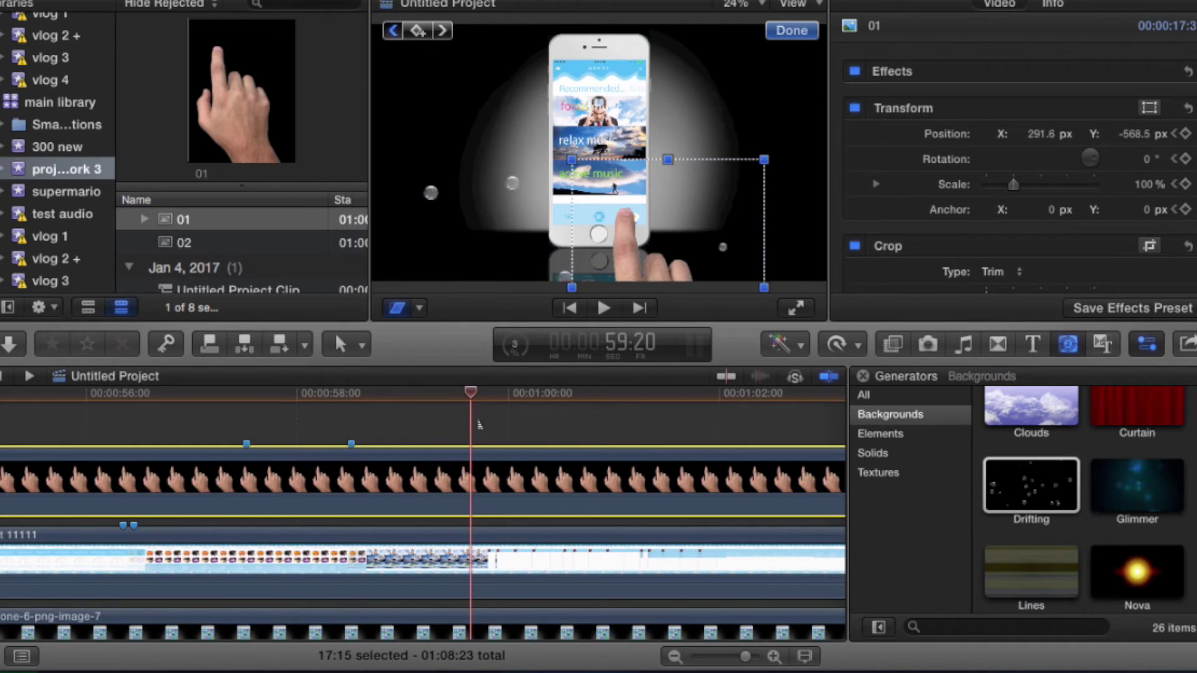
pyautogui.press('Left')
pyautogui.press('Left')
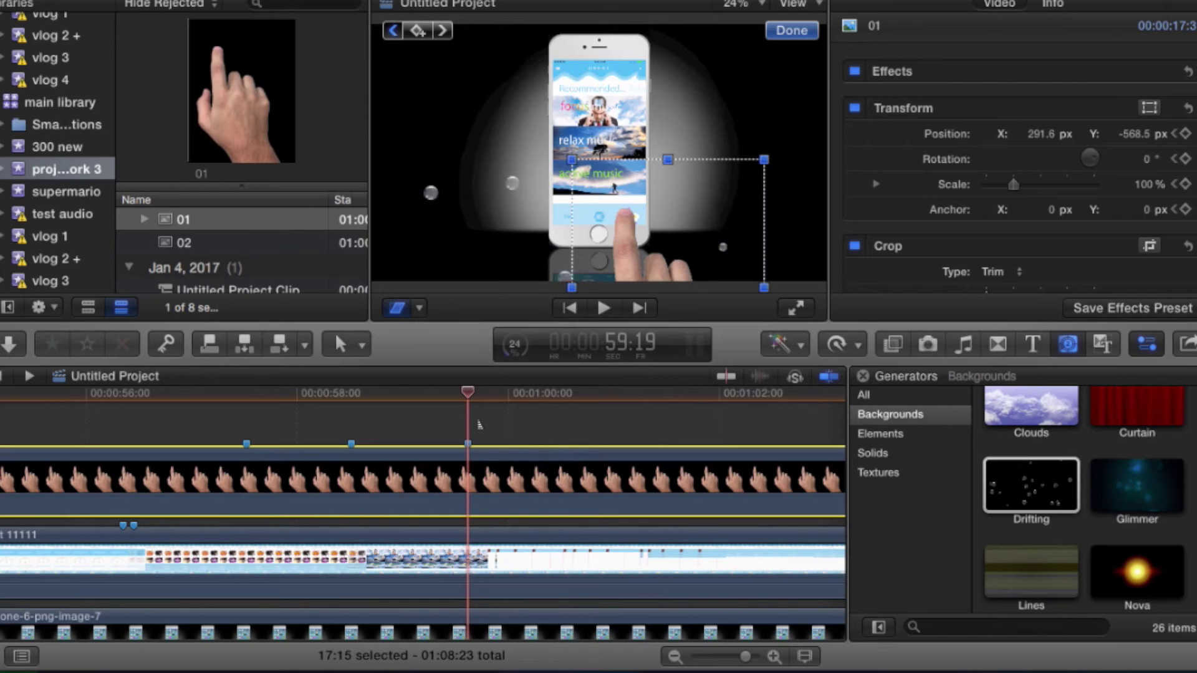
# At 59:09, switch the hand to Transform, add a keyframe and move it aside to about X 475.6 px, Y -360.3 px.
pyautogui.press('Left')
pyautogui.press('Left')
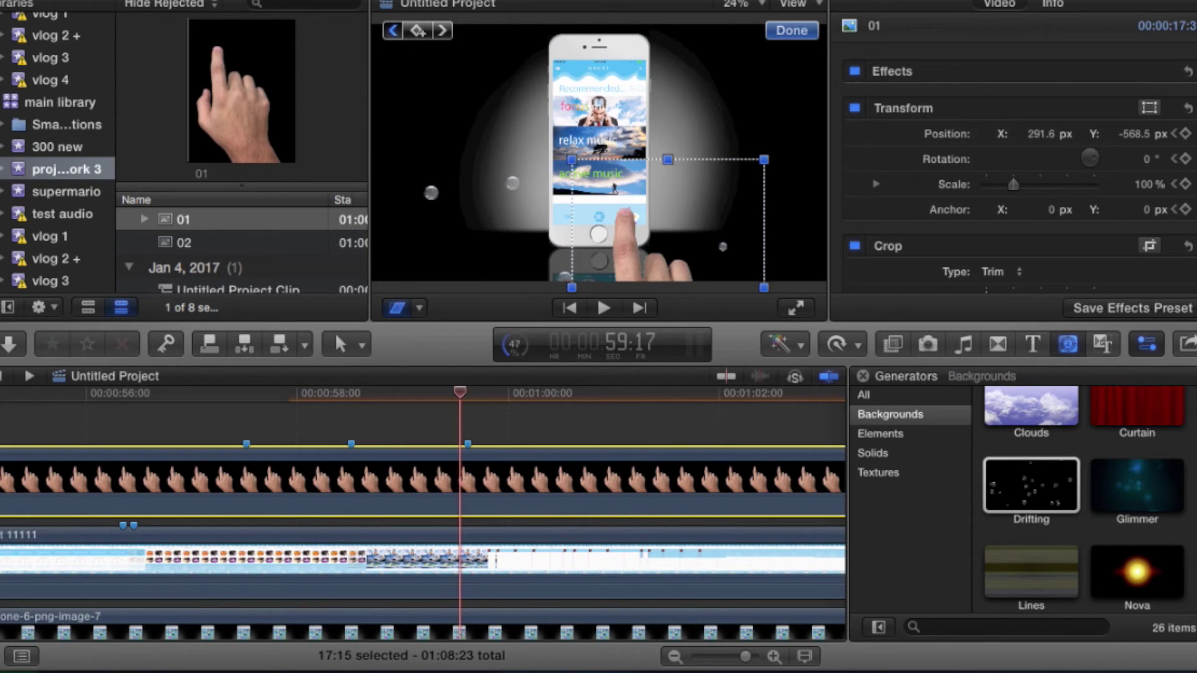
pyautogui.press('Left')
pyautogui.press('Left')
pyautogui.press('Left')
pyautogui.press('Left')
pyautogui.press('Left')
pyautogui.press('Left')
pyautogui.press('Left')
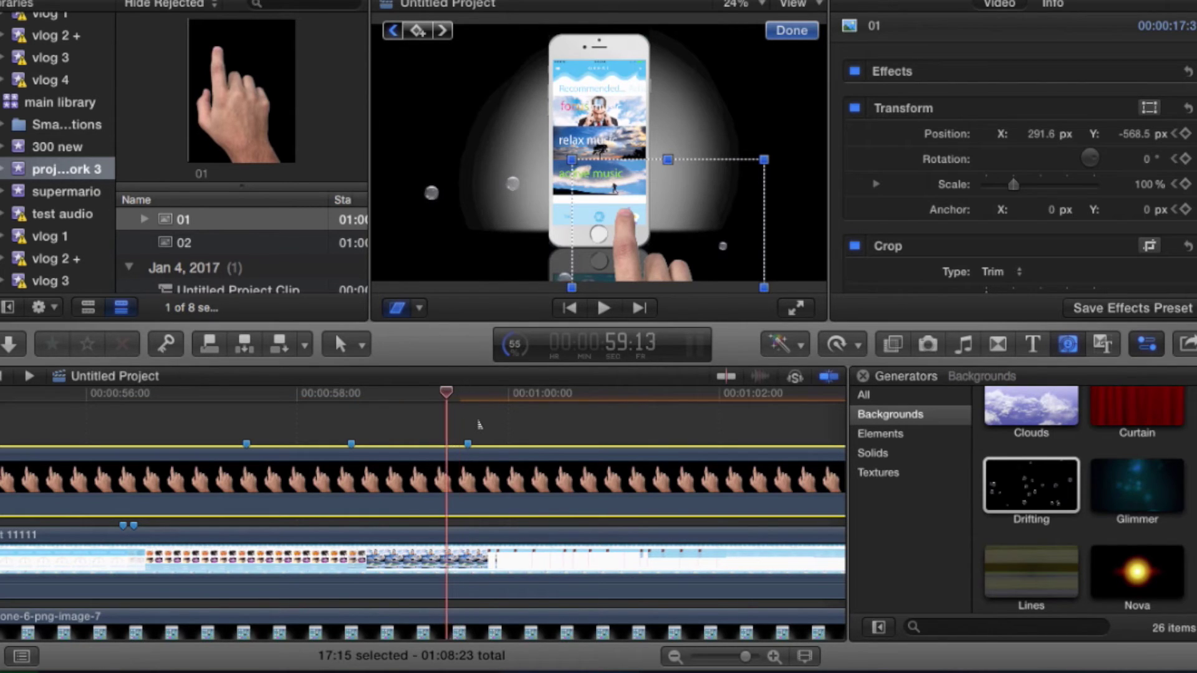
pyautogui.press('Left')
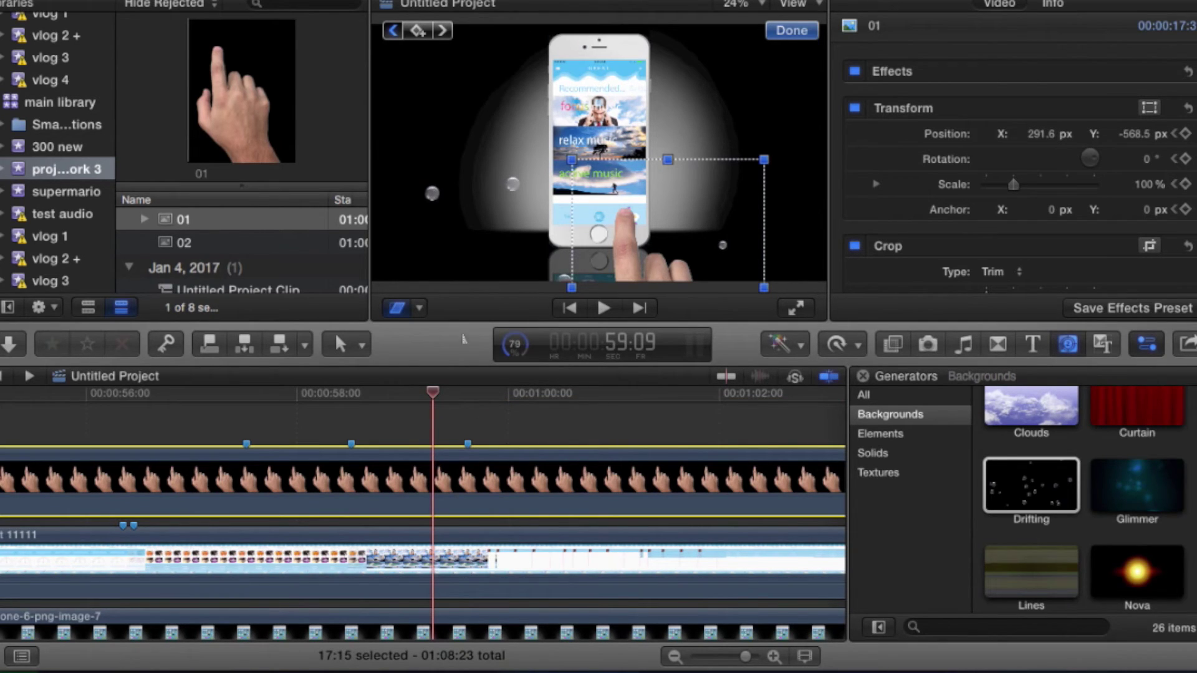
pyautogui.click(419, 307)
pyautogui.click(480, 333)
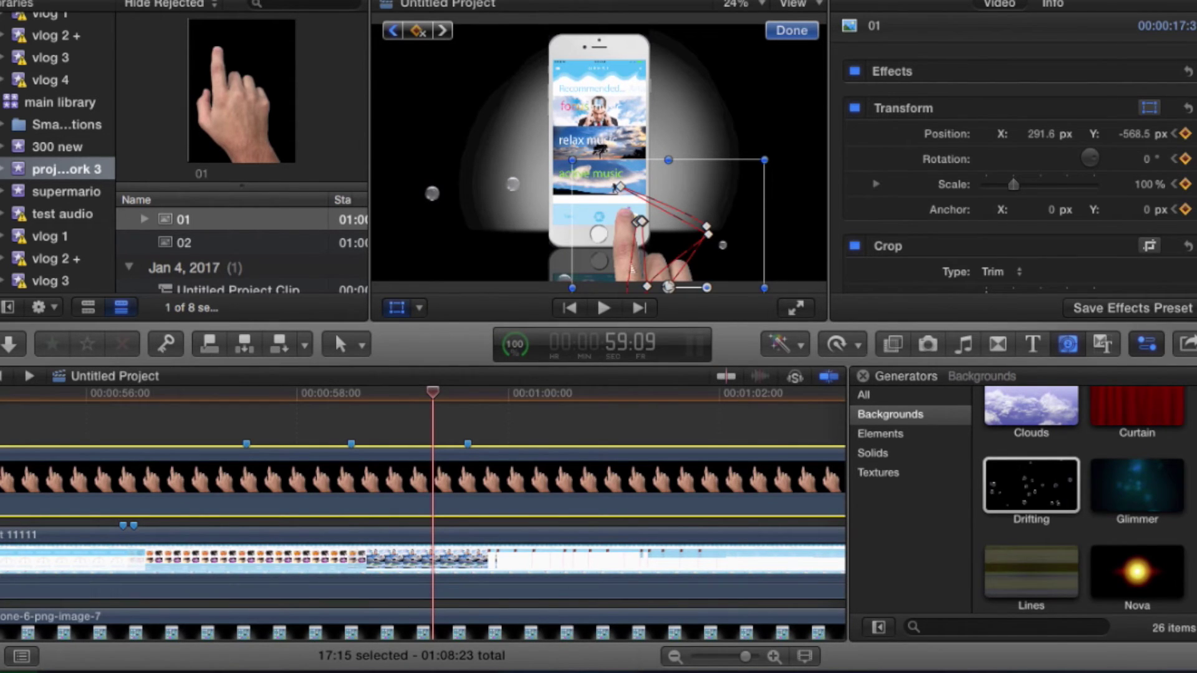
pyautogui.moveTo(608, 267); pyautogui.dragTo(711, 238)
# Step frame by frame between about 58:26 and 59:10 to examine how the hand moves away after the tap.
pyautogui.press('Left')
pyautogui.press('Left')
pyautogui.press('Left')
pyautogui.press('Left')
pyautogui.press('Left')
pyautogui.press('Left')
pyautogui.press('Left')
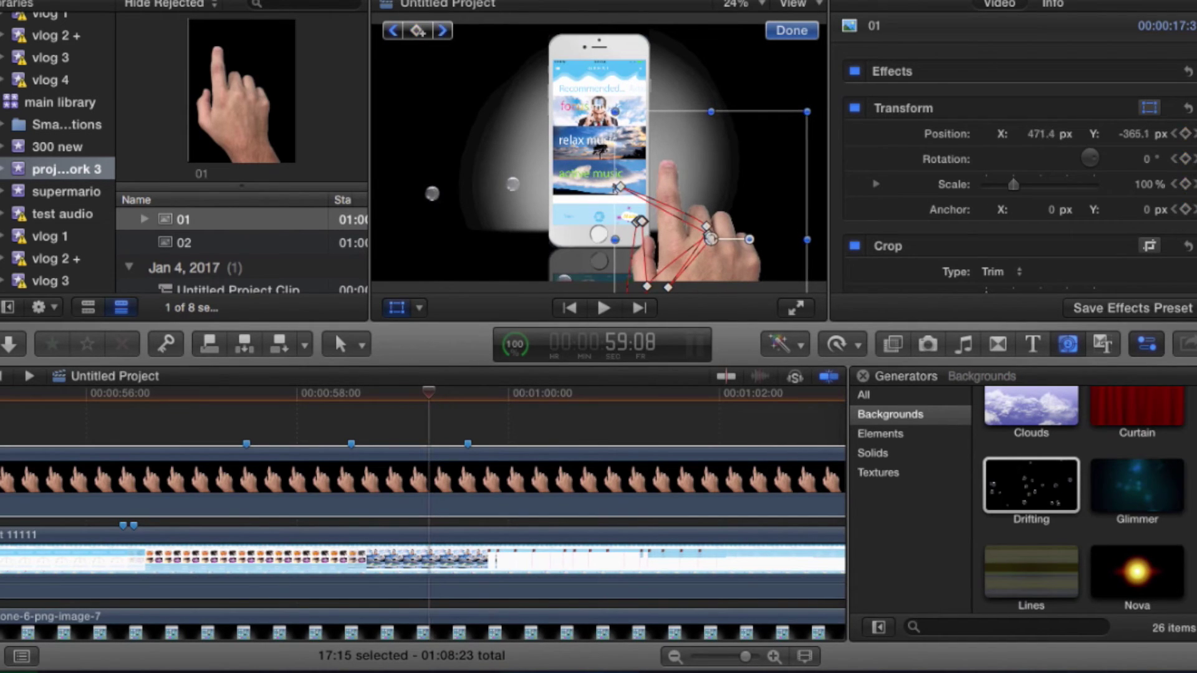
pyautogui.press('Left')
pyautogui.press('Left')
pyautogui.press('Left')
pyautogui.press('Left')
pyautogui.press('Left')
pyautogui.press('Left')
pyautogui.press('Left')
pyautogui.press('Left')
pyautogui.press('Left')
pyautogui.press('Left')
pyautogui.press('Left')
pyautogui.press('Left')
pyautogui.press('Left')
pyautogui.press('Left')
pyautogui.press('Left')
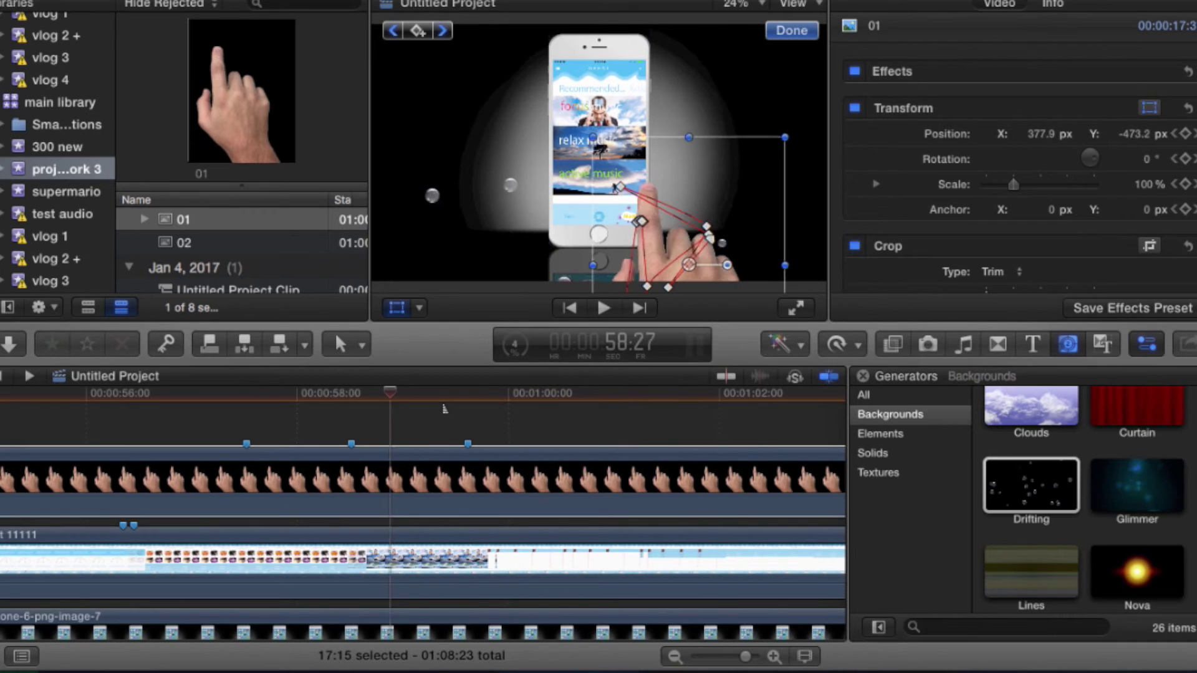
pyautogui.press('Left')
pyautogui.press('Right')
pyautogui.press('Right')
pyautogui.press('Right')
pyautogui.press('Right')
pyautogui.press('Right')
pyautogui.press('Right')
pyautogui.press('Right')
pyautogui.press('Right')
pyautogui.press('Right')
pyautogui.press('Right')
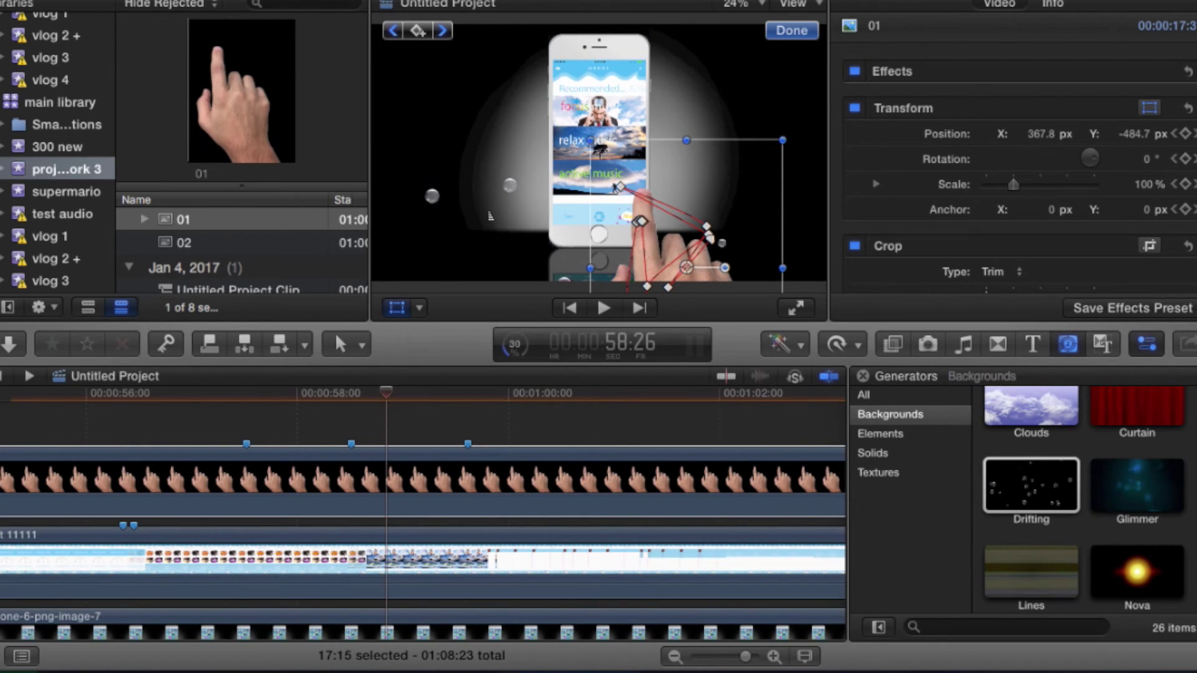
pyautogui.press('Right')
pyautogui.press('Right')
pyautogui.press('Right')
pyautogui.press('Right')
pyautogui.press('Right')
pyautogui.press('Right')
pyautogui.press('Right')
pyautogui.press('Right')
pyautogui.press('Right')
pyautogui.press('Right')
pyautogui.press('Right')
pyautogui.press('Right')
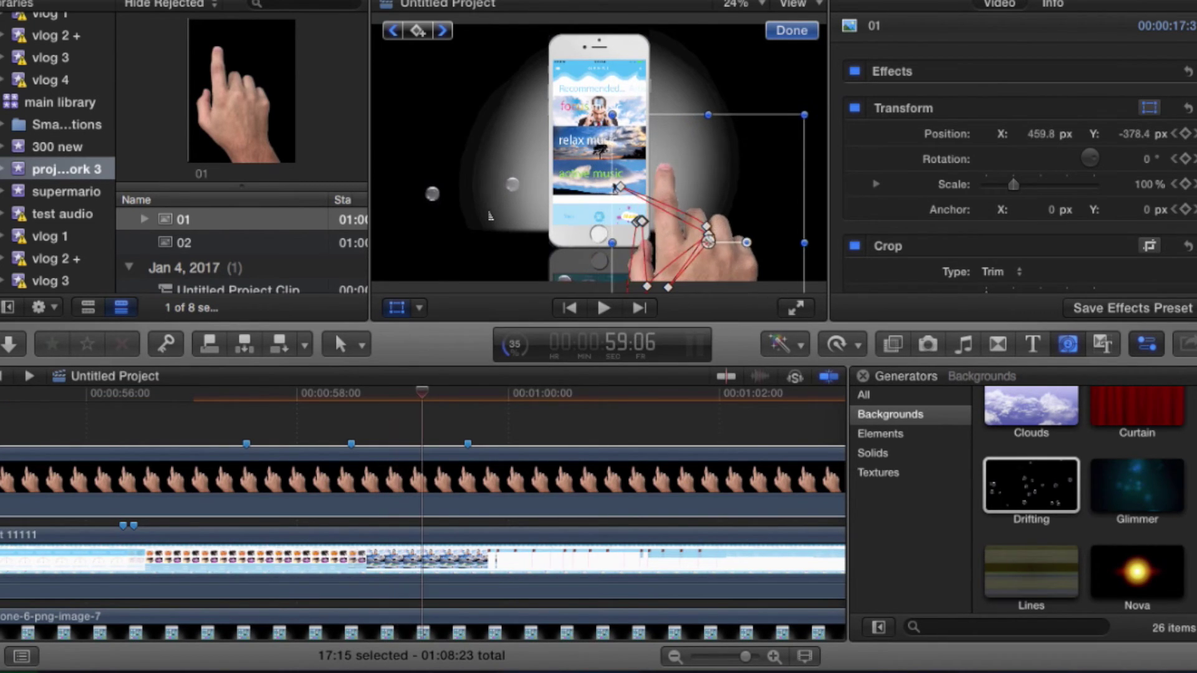
pyautogui.press('Right')
pyautogui.press('Right')
pyautogui.press('Right')
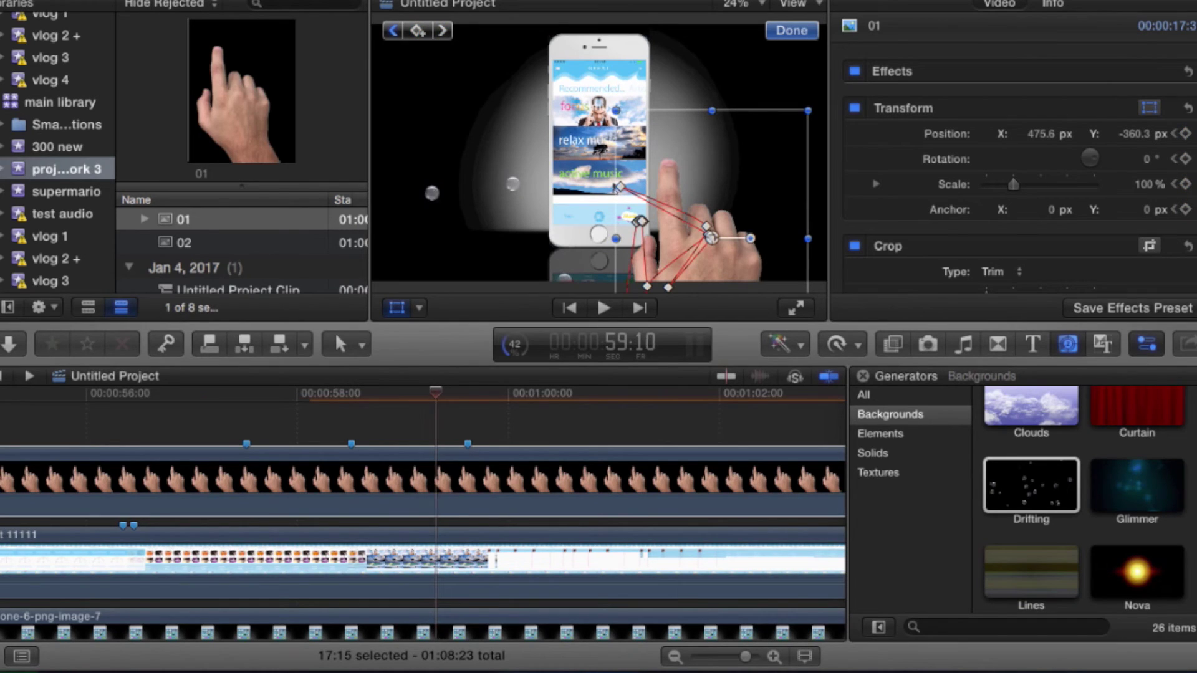
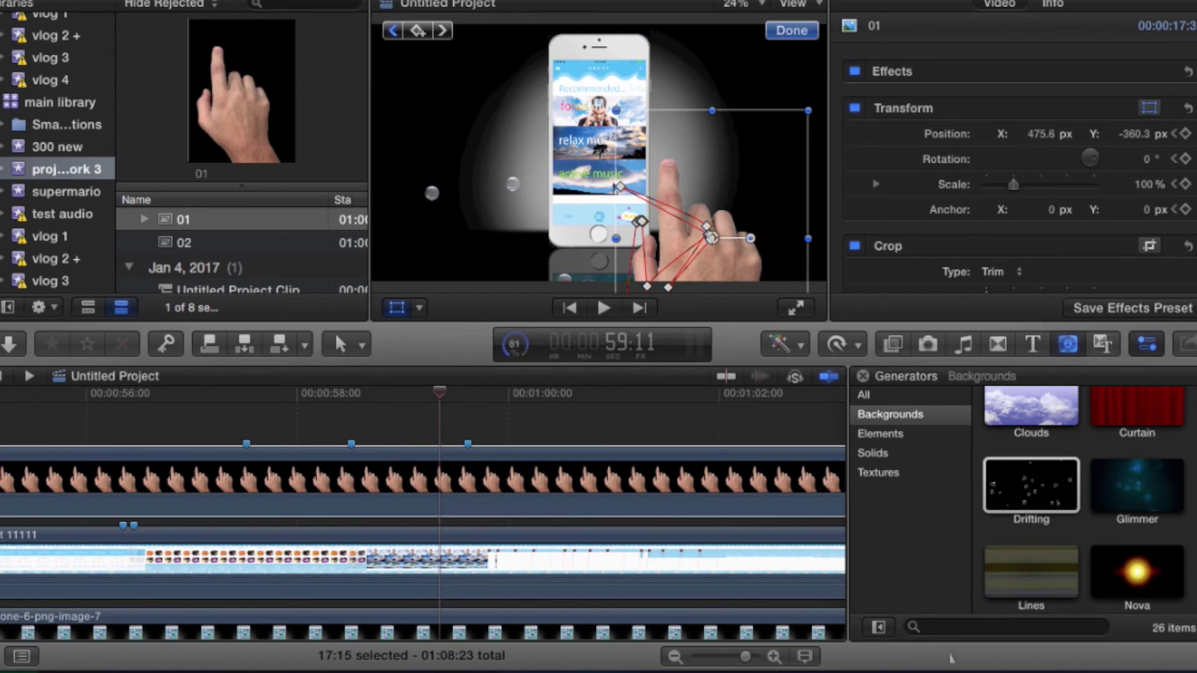
# Note the hand's position values as 475.6 -360.3 in the generators search field.
pyautogui.click(1005, 627)
pyautogui.write('475.')
pyautogui.write('.6')
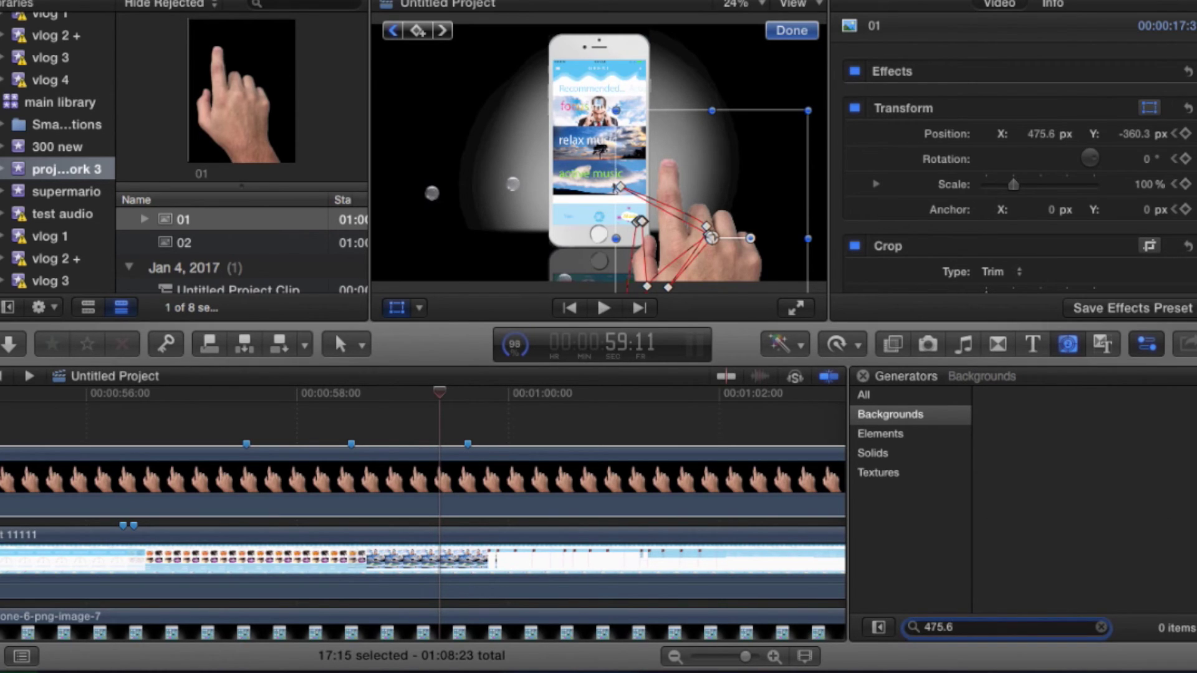
pyautogui.write(' -360.3')
# At 58:29, add a Transform keyframe to the hand and set its position to X 475.6 px, Y -360.3 px.
pyautogui.moveTo(440, 407); pyautogui.dragTo(371, 415)
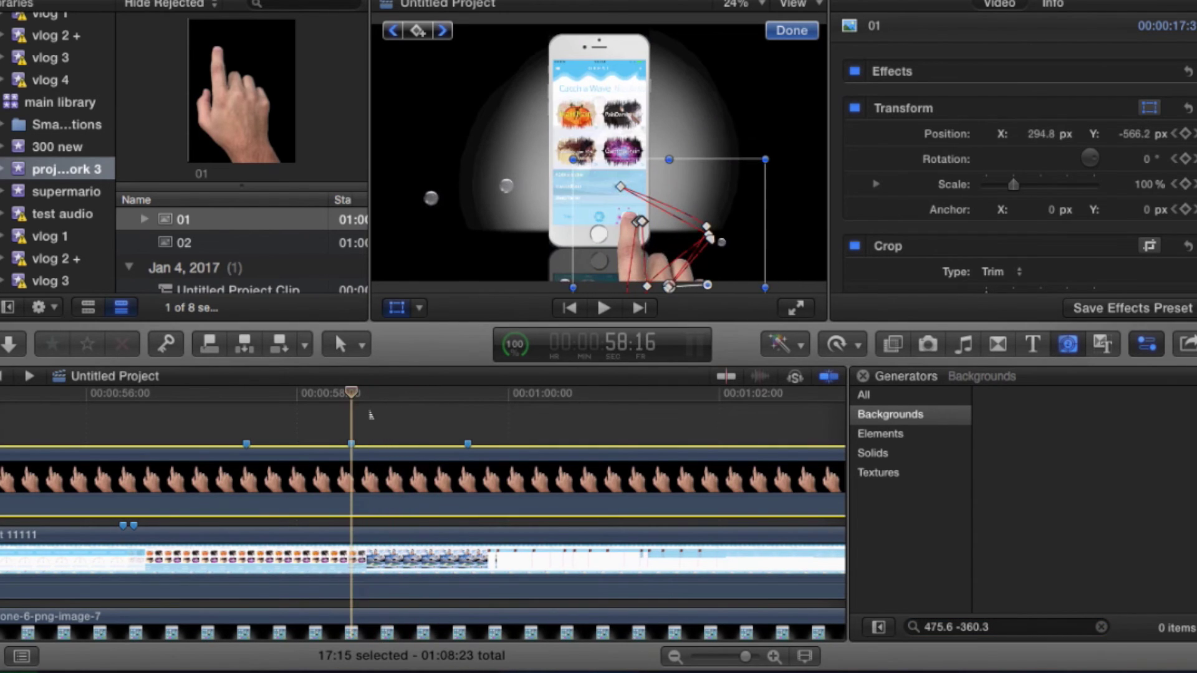
pyautogui.press('Right')
pyautogui.press('Right')
pyautogui.press('Right')
pyautogui.press('Right')
pyautogui.press('Right')
pyautogui.press('Right')
pyautogui.press('Right')
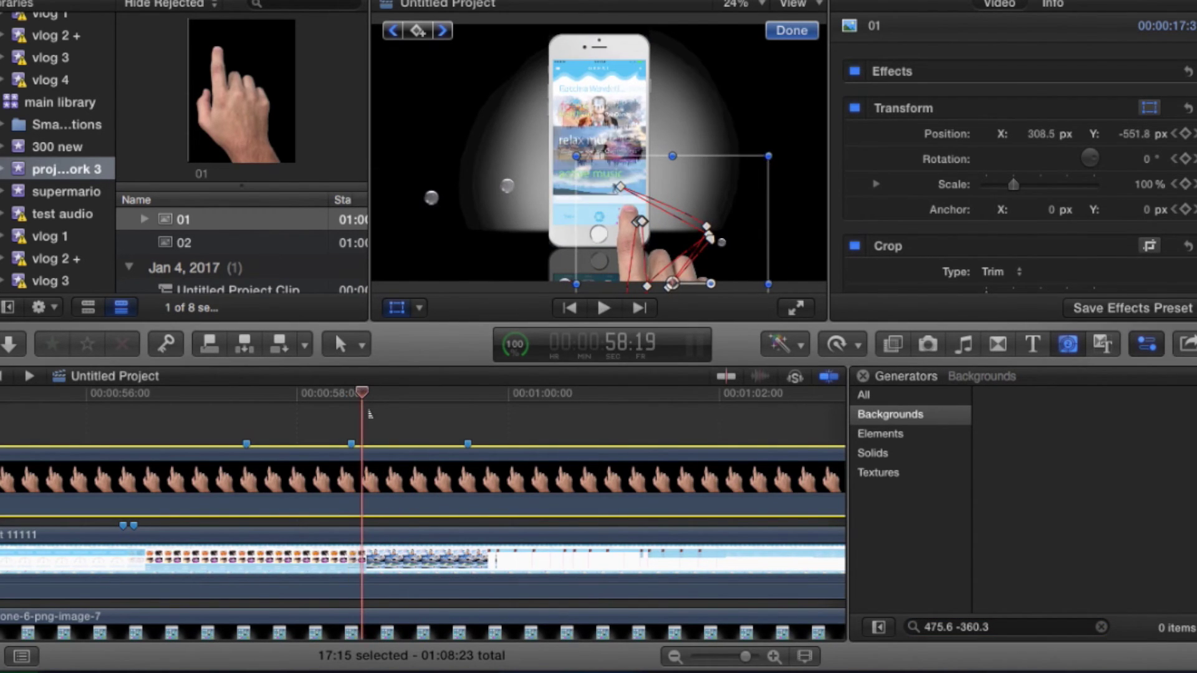
pyautogui.press('Right')
pyautogui.press('Right')
pyautogui.press('Right')
pyautogui.press('Right')
pyautogui.press('Right')
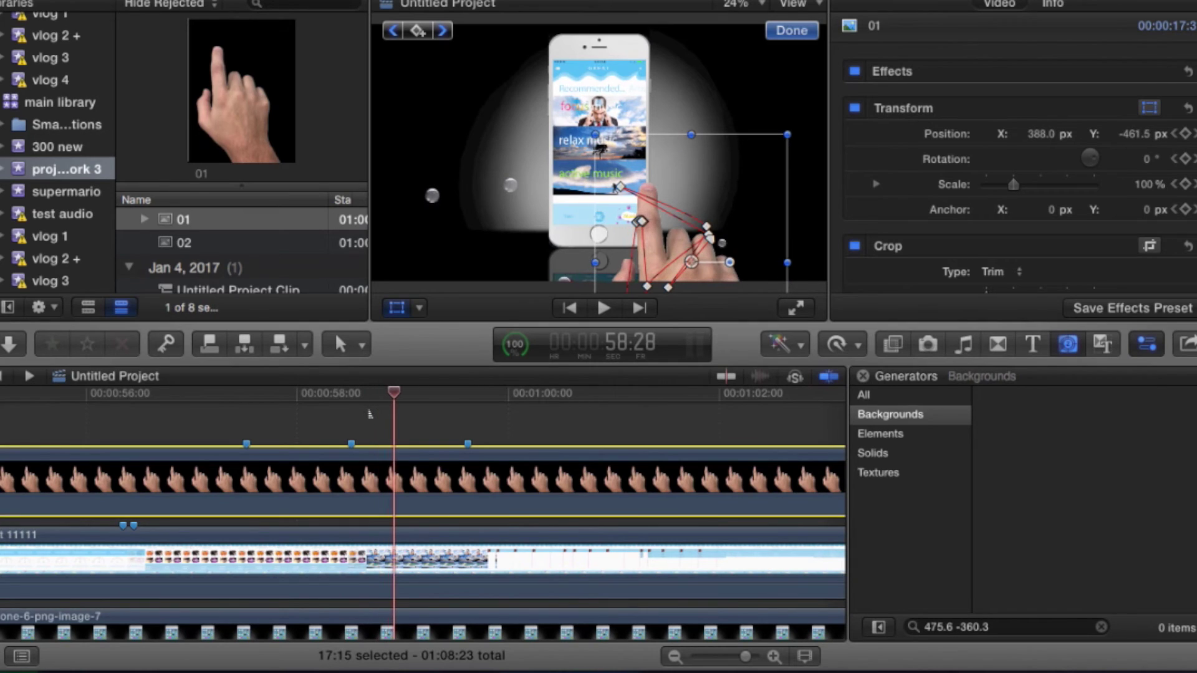
pyautogui.press('Right')
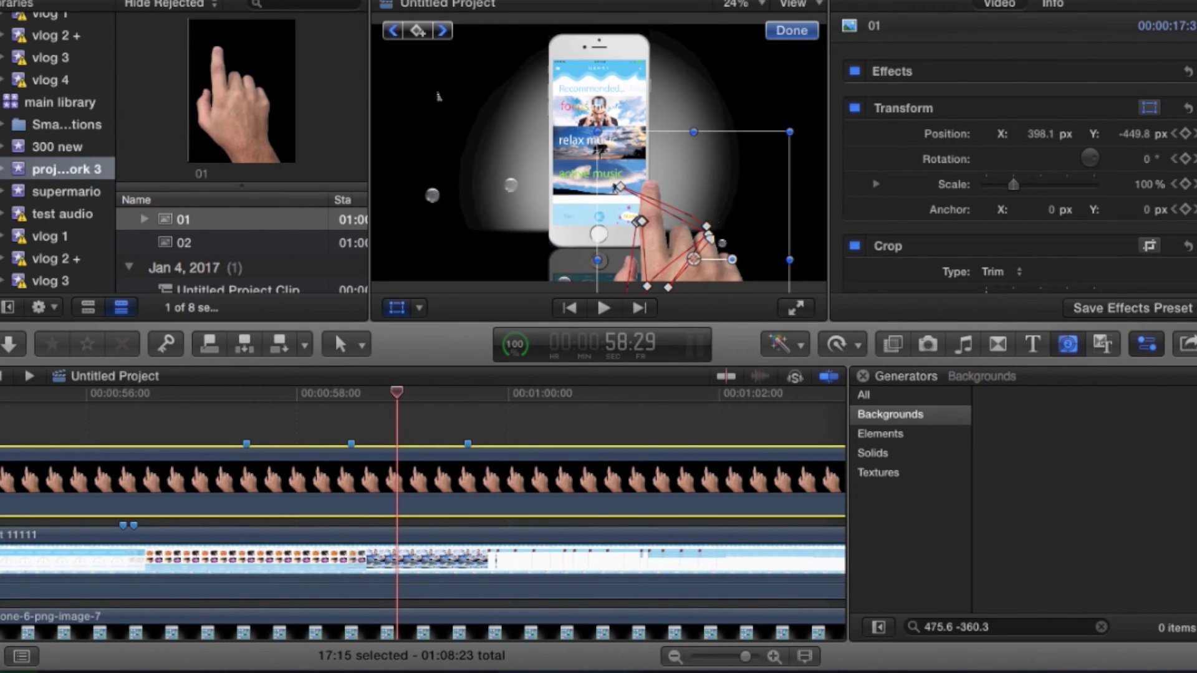
pyautogui.click(418, 30)
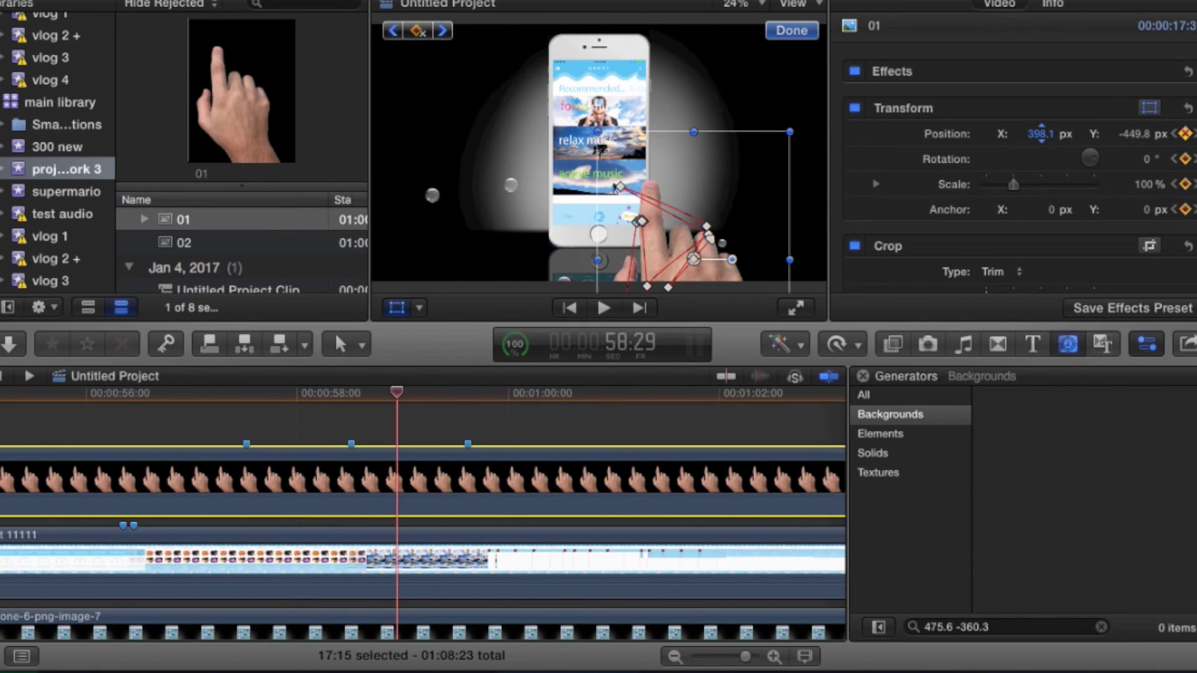
pyautogui.click(1039, 133)
pyautogui.write('475')
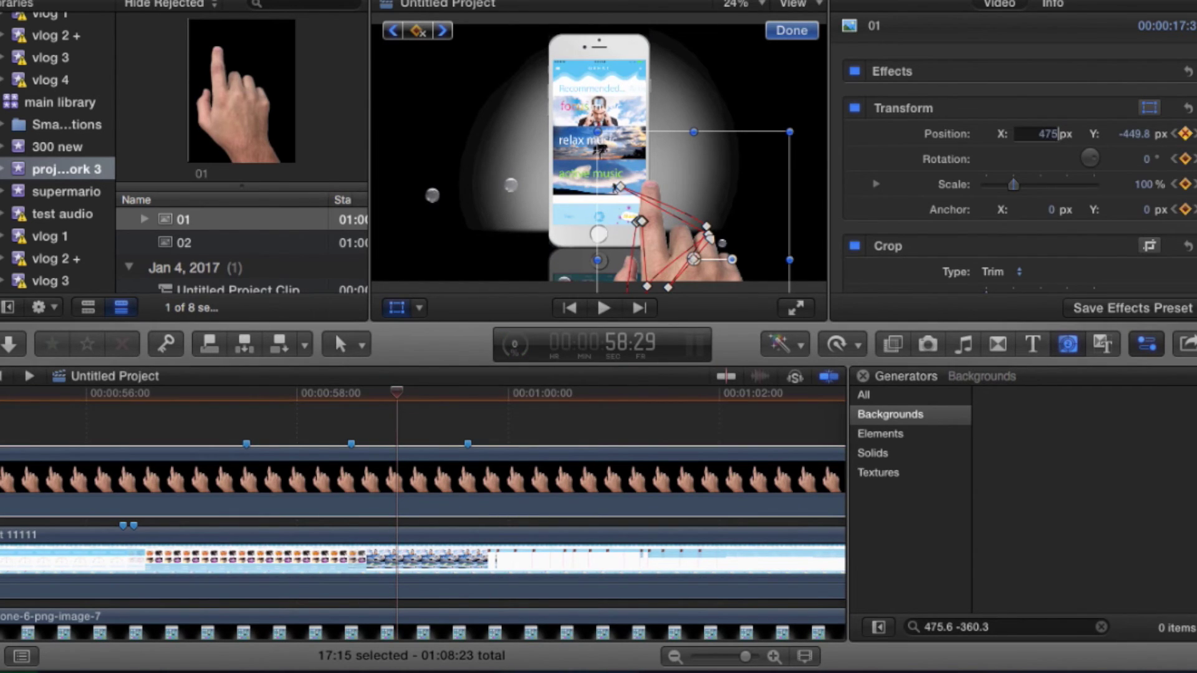
pyautogui.write('.6')
pyautogui.press('Tab')
pyautogui.write('-360.3')
pyautogui.press('Return')
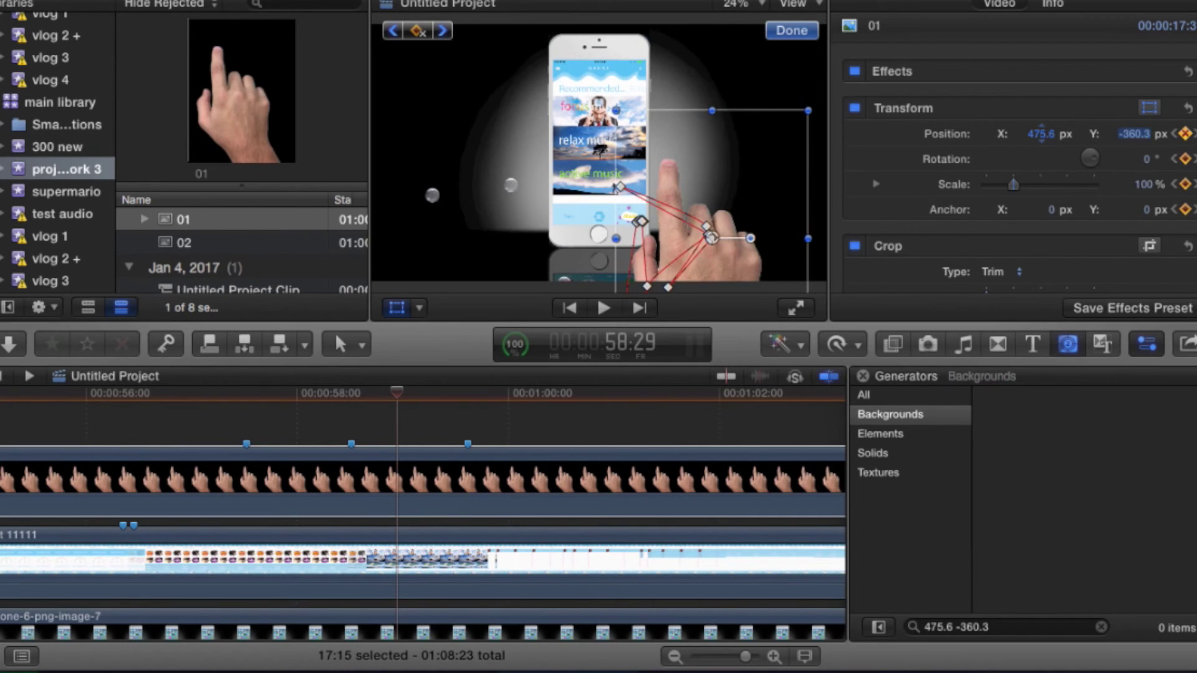
pyautogui.click(791, 30)
# At 59:16, switch on Transform and move the hand onto the phone screen at about X 184.7 px, Y -209.0 px.
pyautogui.moveTo(398, 394); pyautogui.dragTo(467, 407)
pyautogui.press('Left')
pyautogui.press('Left')
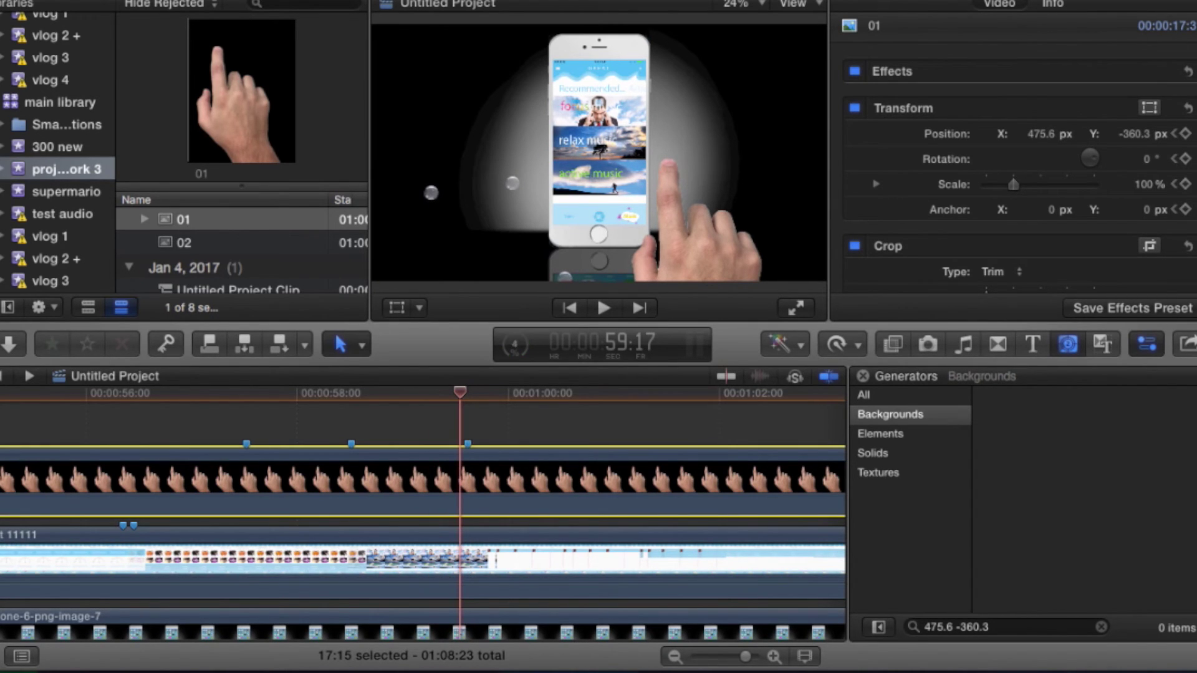
pyautogui.press('Left')
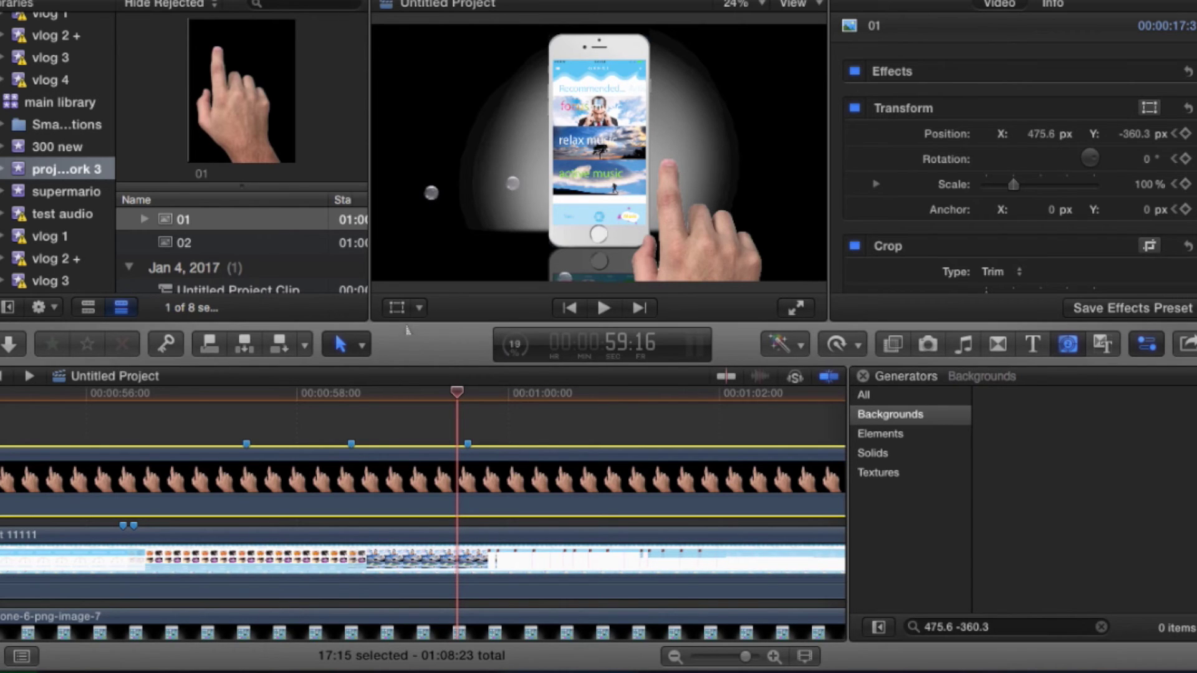
pyautogui.click(397, 308)
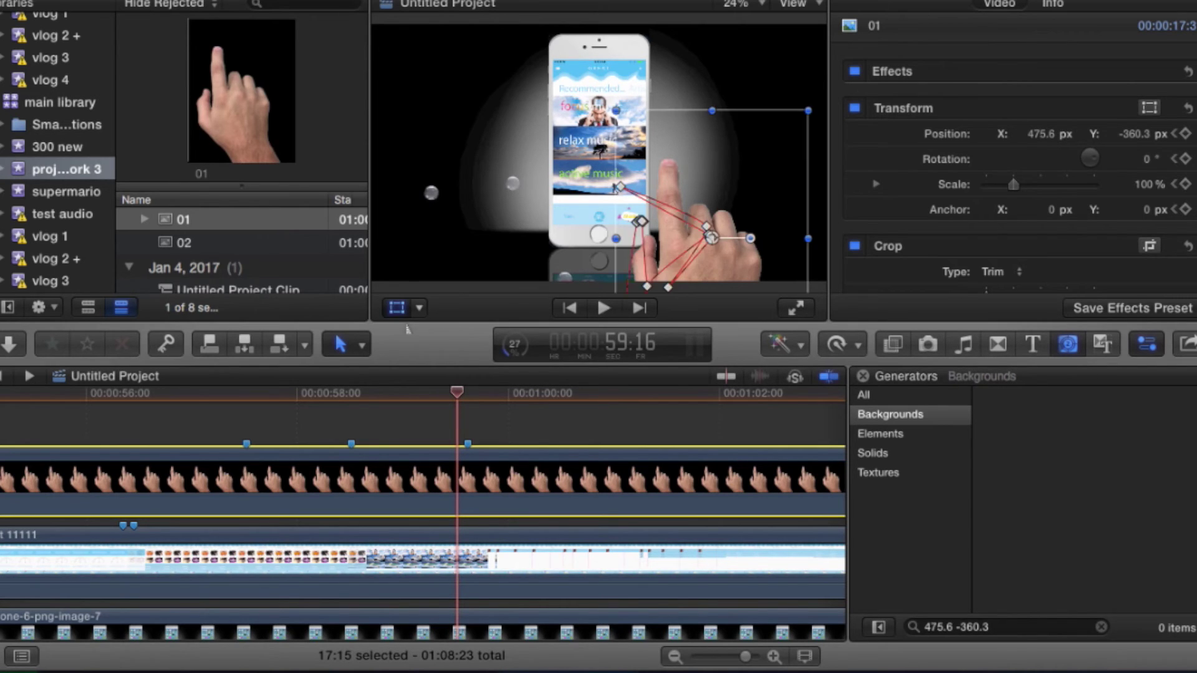
pyautogui.moveTo(711, 211); pyautogui.dragTo(643, 202)
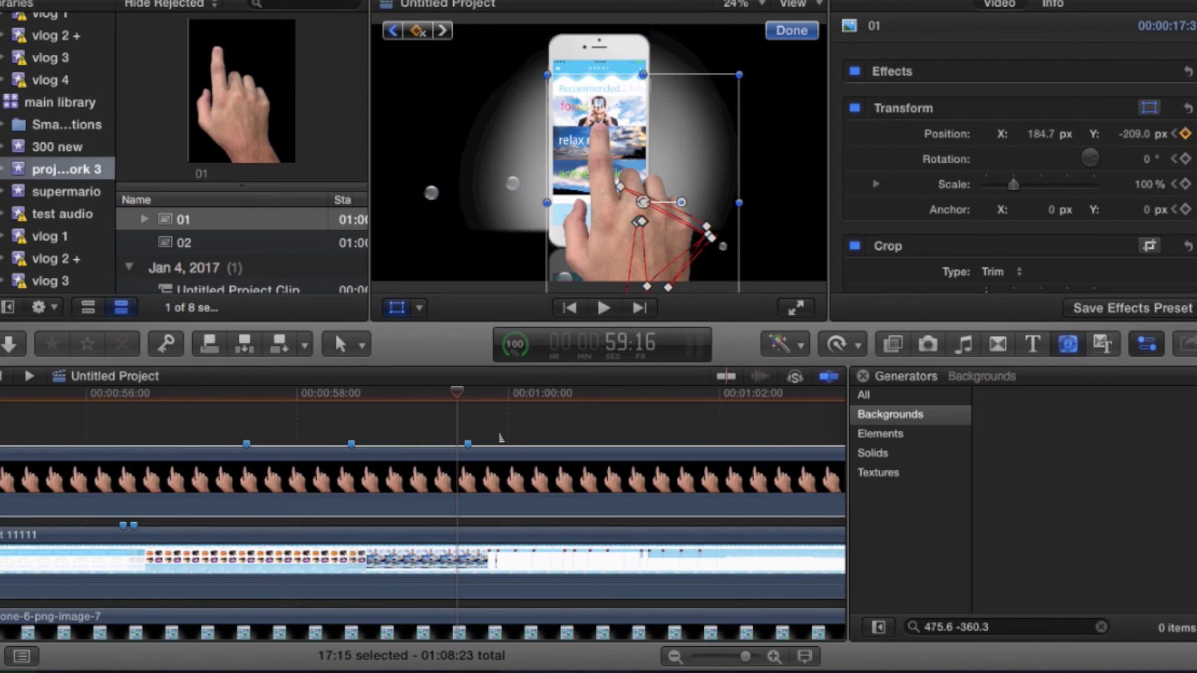
# Switch to Distort, keyframe the hand at 59:18, and at 59:19 pull its top-left corner inward to about X 50 px, Y -74 px.
pyautogui.click(419, 307)
pyautogui.click(471, 379)
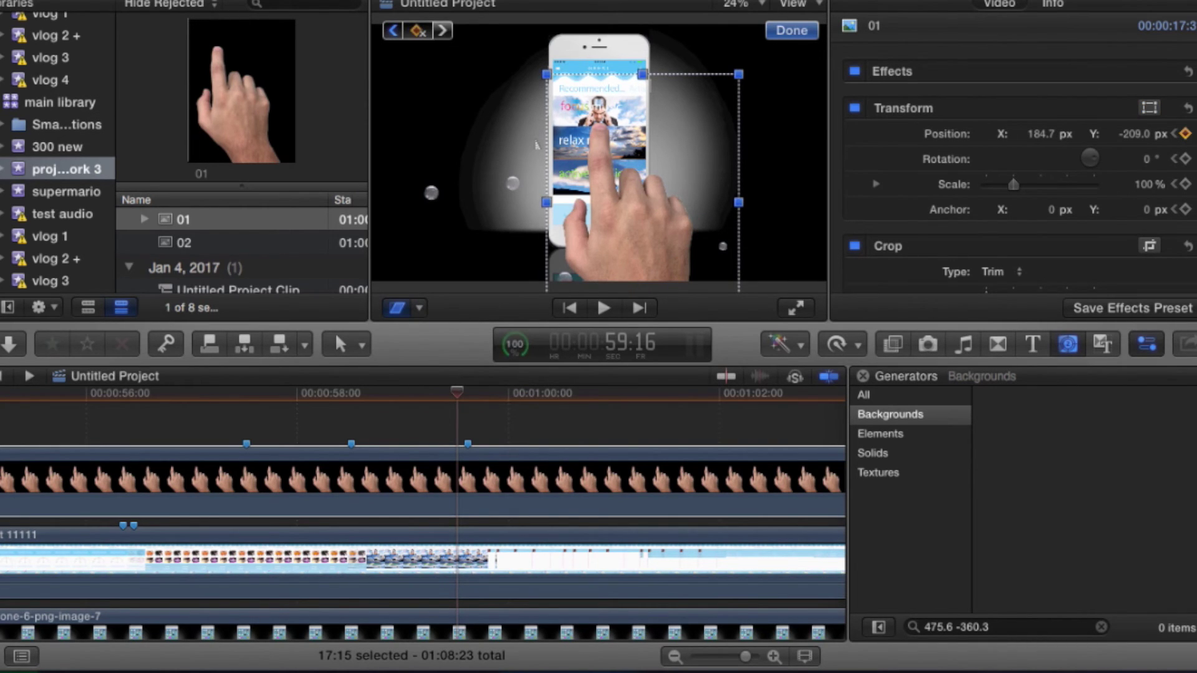
pyautogui.press('Right')
pyautogui.press('Right')
pyautogui.press('Right')
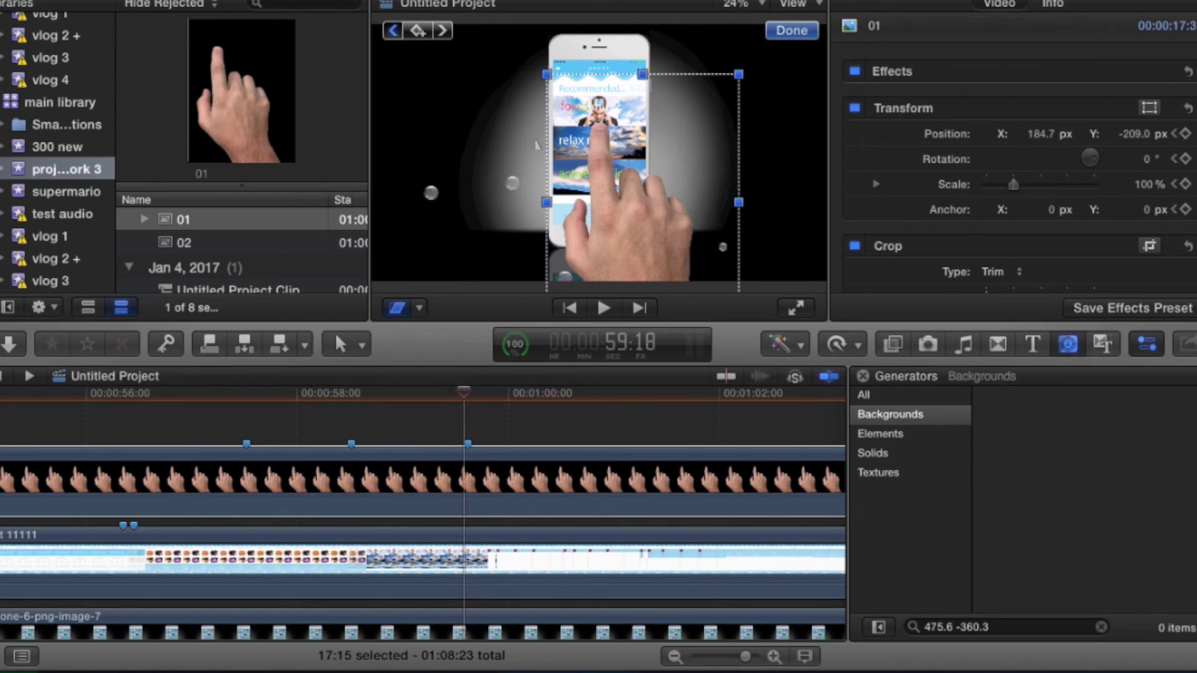
pyautogui.click(418, 30)
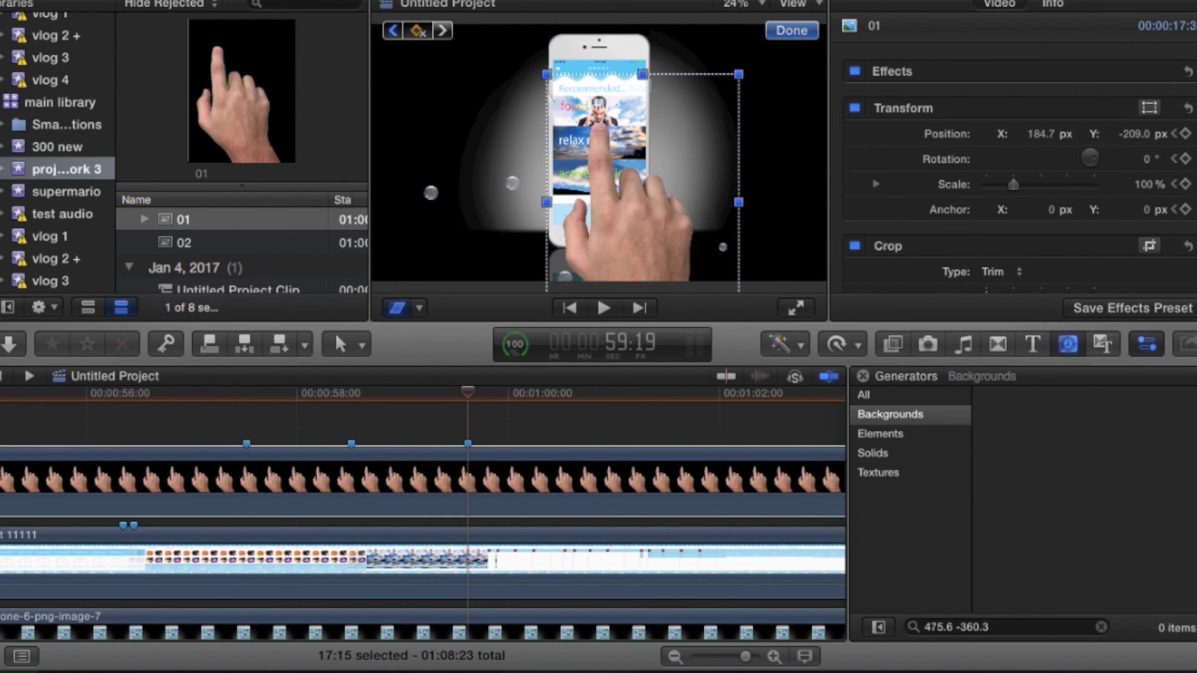
pyautogui.moveTo(546, 74); pyautogui.dragTo(554, 85)
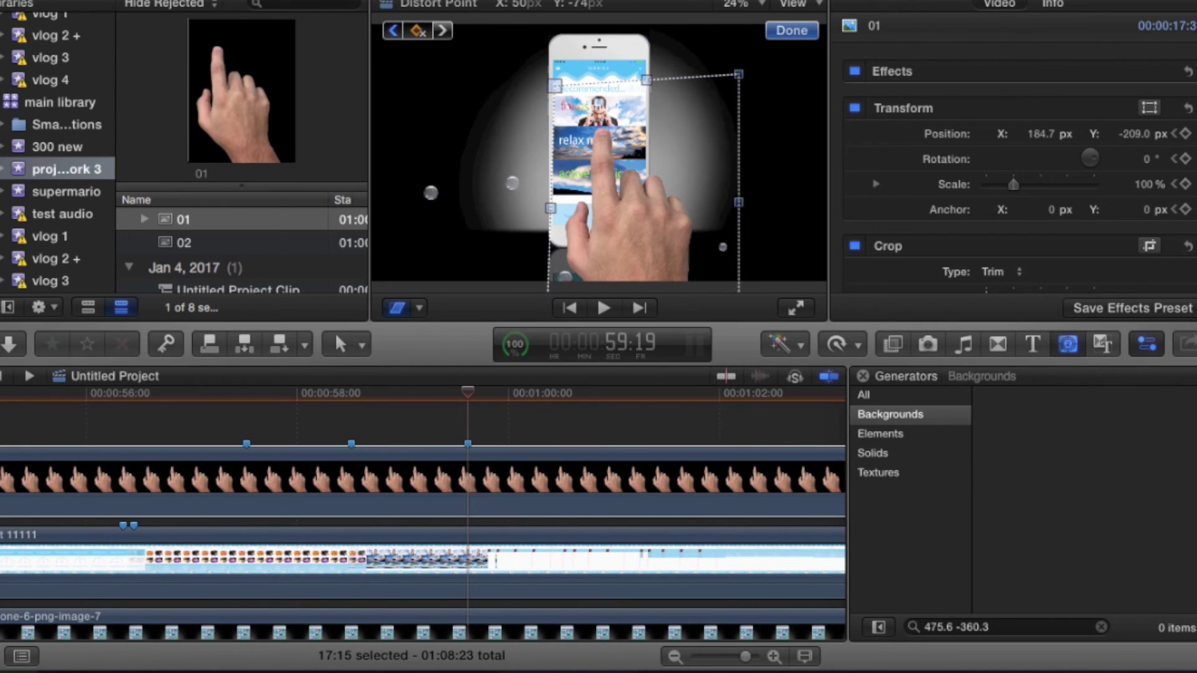
# Switch the hand back to Transform and add a keyframe at 59:21.
pyautogui.press('Right')
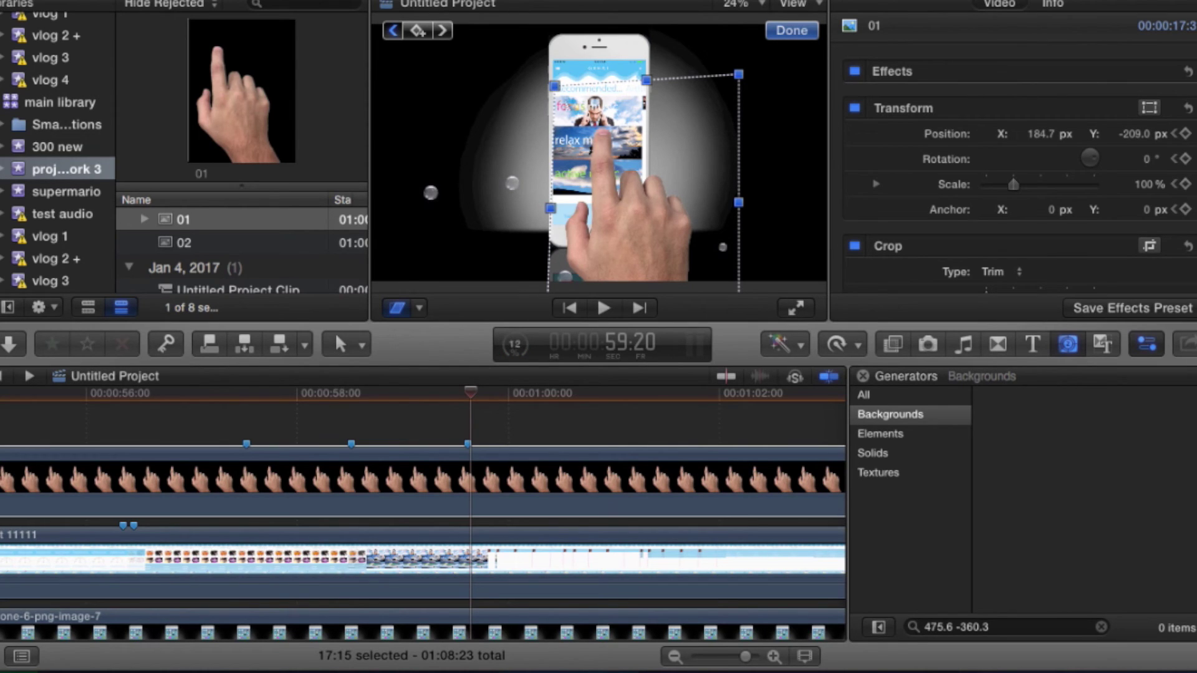
pyautogui.press('Right')
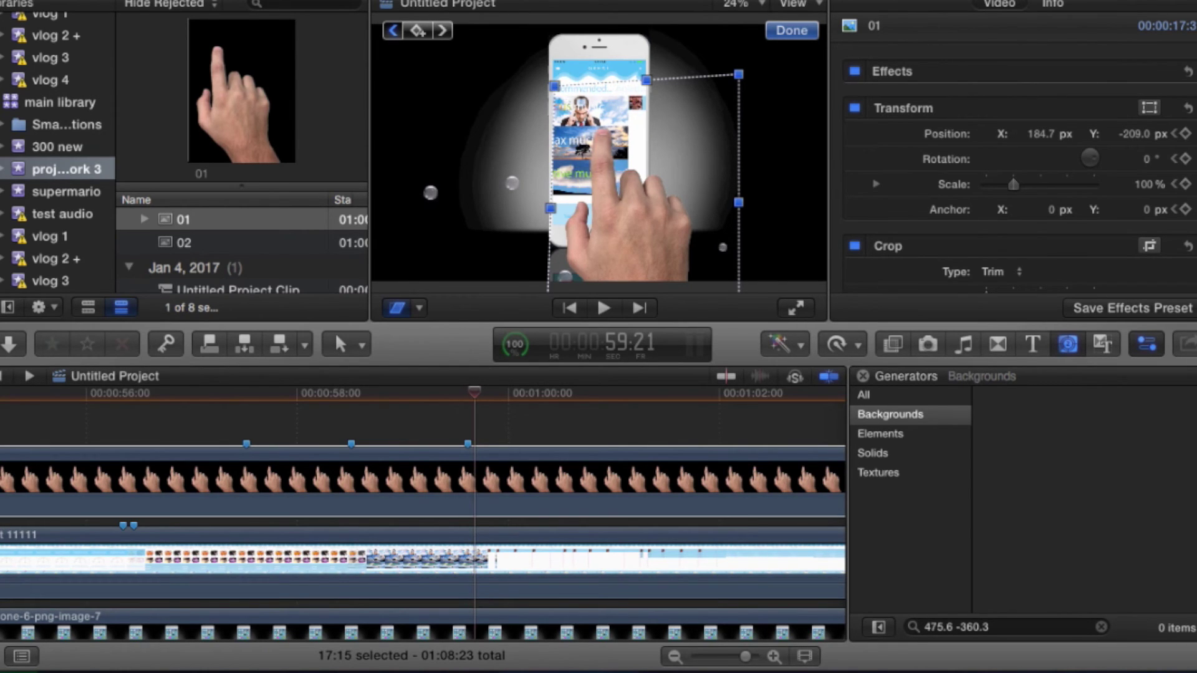
pyautogui.click(418, 308)
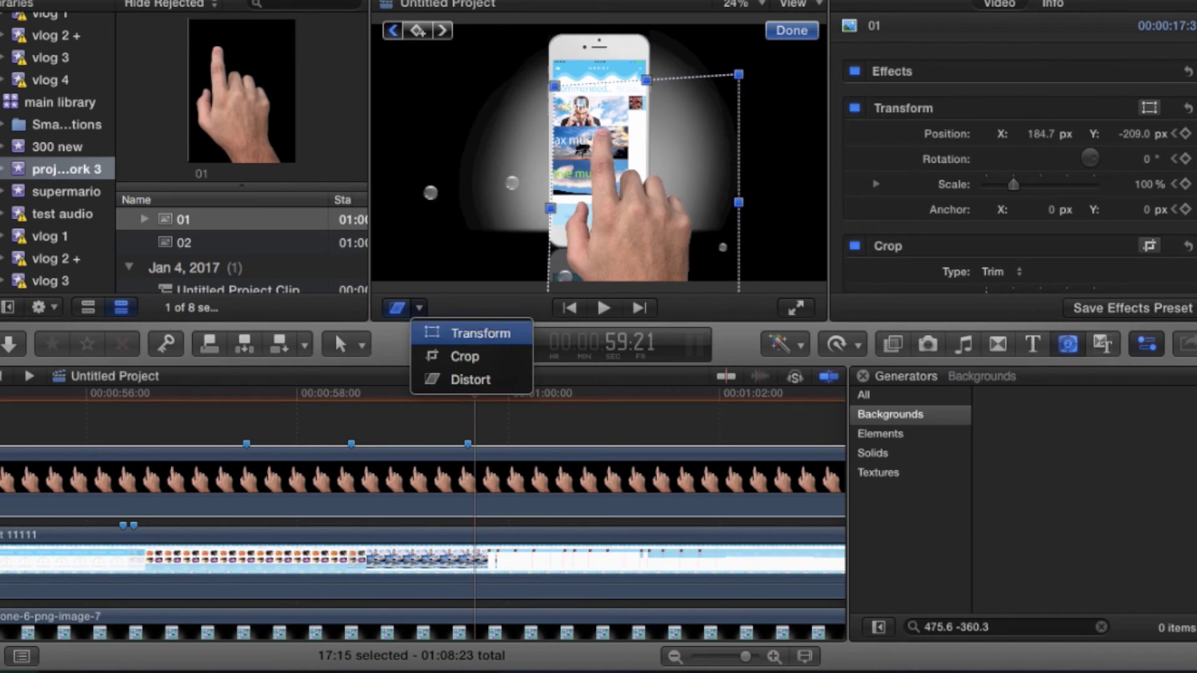
pyautogui.click(480, 332)
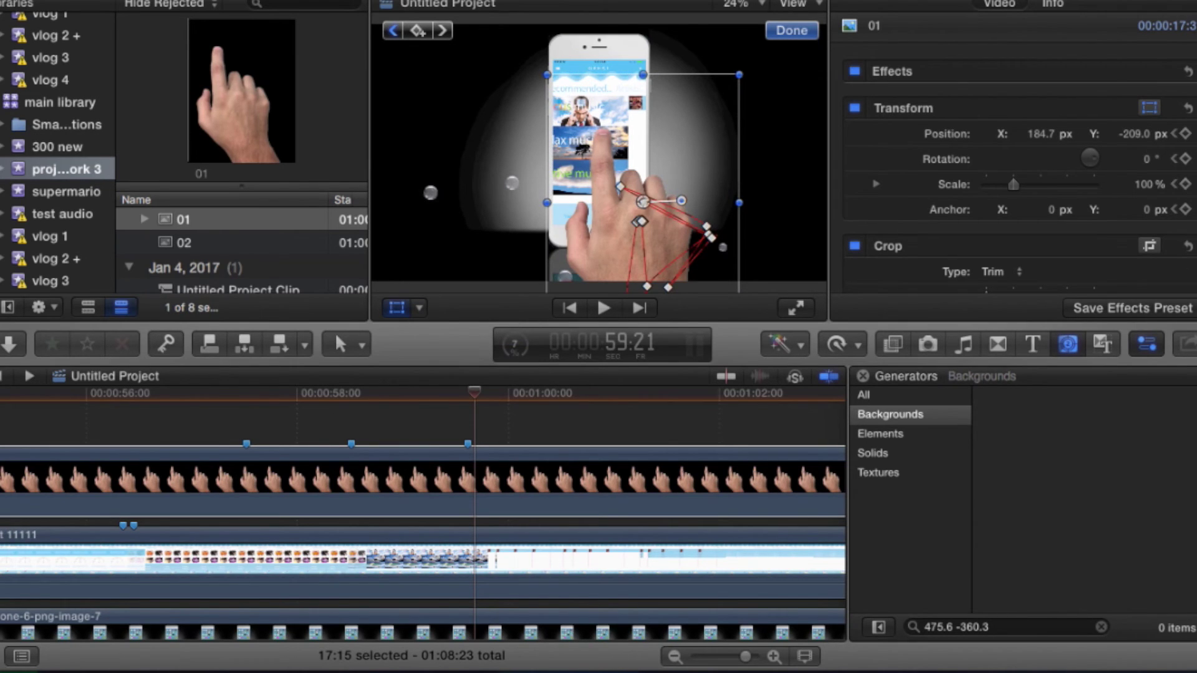
pyautogui.press('Left')
pyautogui.press('Left')
pyautogui.press('Left')
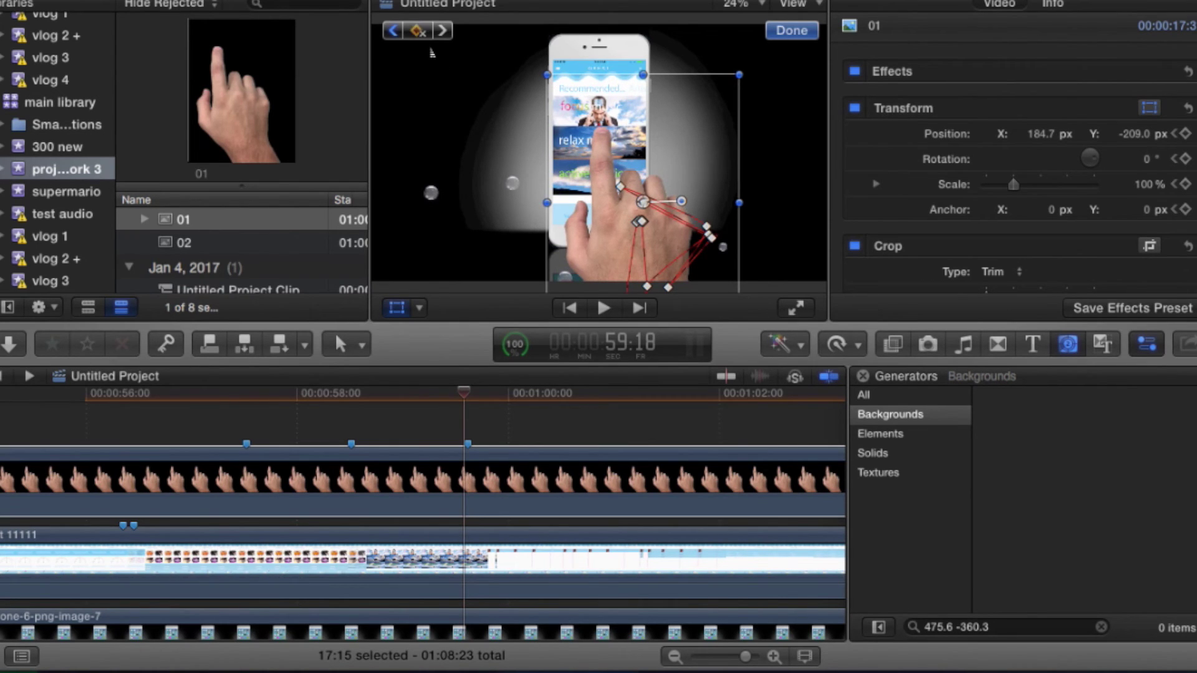
pyautogui.press('Right')
pyautogui.press('Right')
pyautogui.press('Right')
pyautogui.click(418, 30)
# At the 59:21 keyframe, move the hand in the swipe direction to about X 113.5 px, Y -219.6 px.
pyautogui.click(393, 31)
pyautogui.moveTo(625, 190)
pyautogui.mouseDown()
pyautogui.moveTo(615, 189)
pyautogui.moveTo(643, 204)
pyautogui.moveTo(620, 187)
pyautogui.mouseUp()
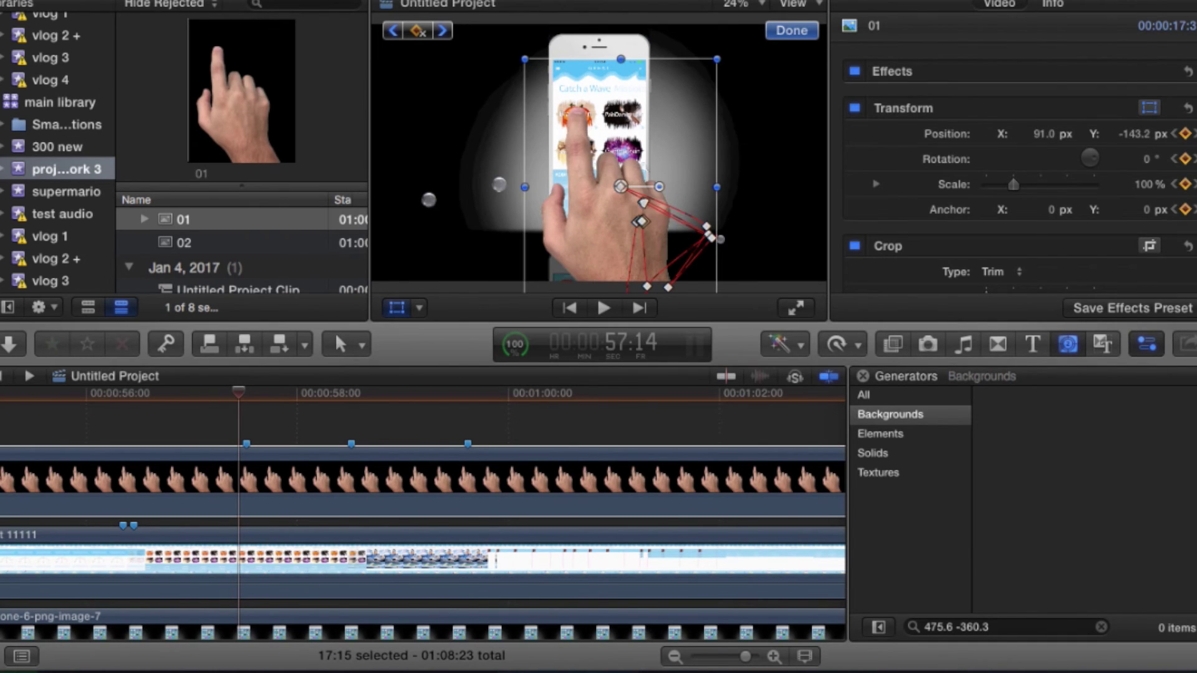
pyautogui.click(442, 31)
pyautogui.click(442, 30)
pyautogui.click(441, 31)
pyautogui.click(442, 29)
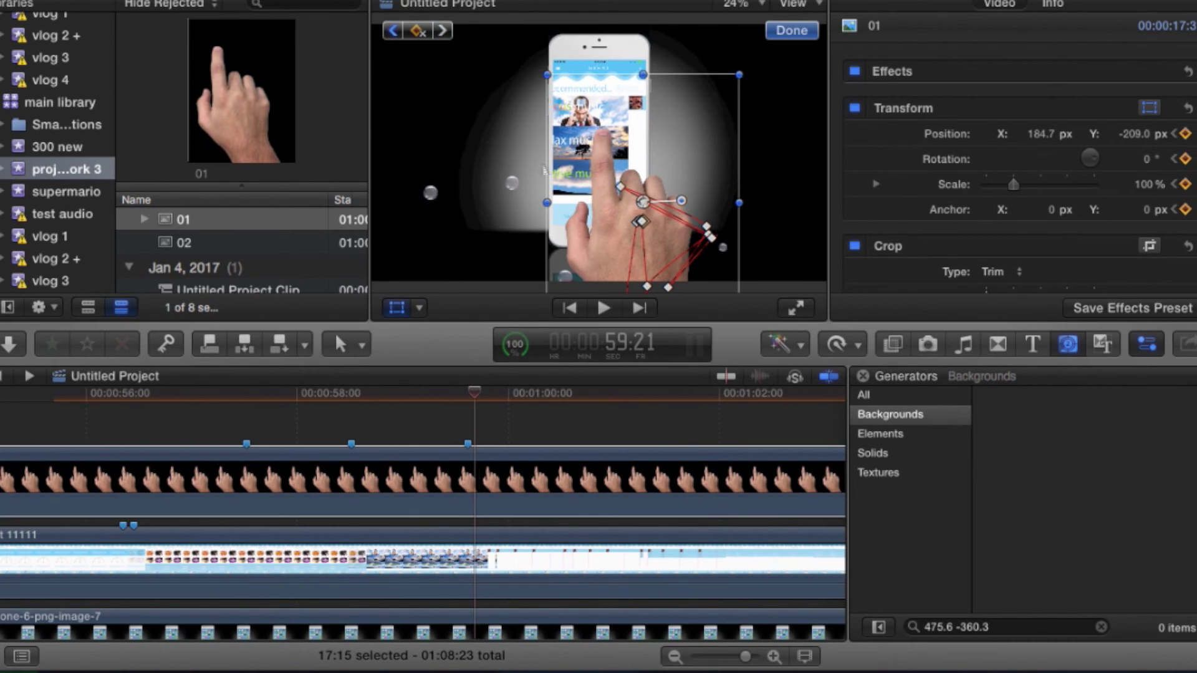
pyautogui.moveTo(642, 201); pyautogui.dragTo(626, 204)
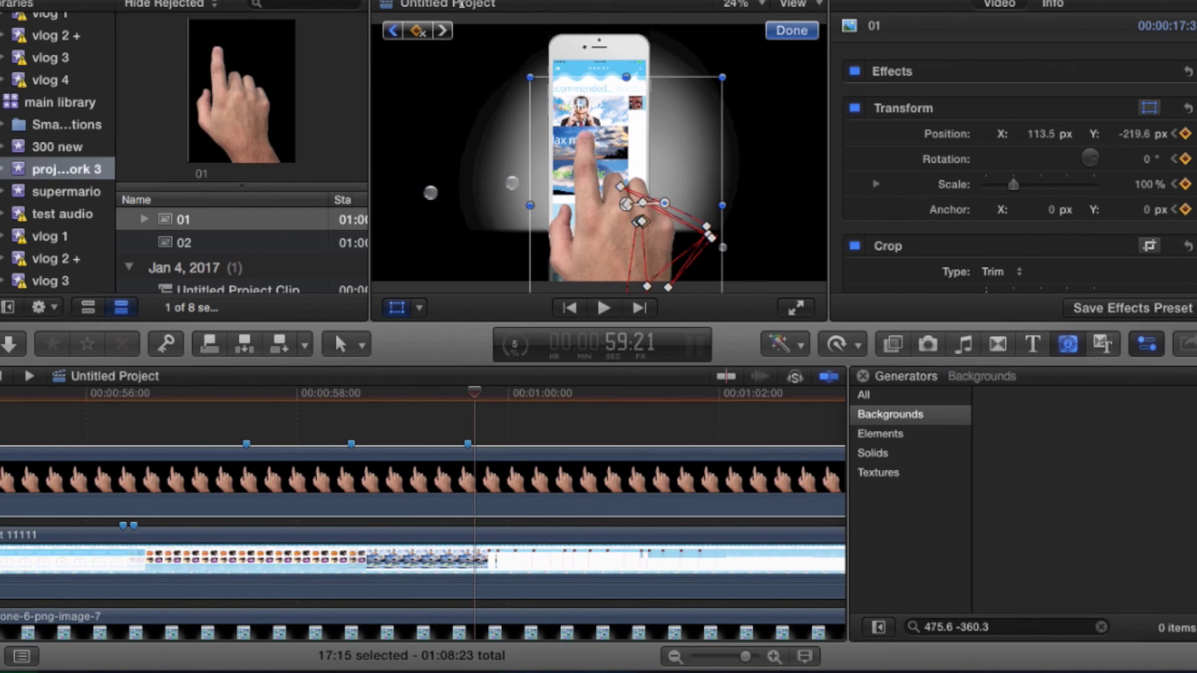
# Try to reset the hand's top-left Distort corner to X 0 px, Y 0 px with a keyframe at 59:20.
pyautogui.press('Left')
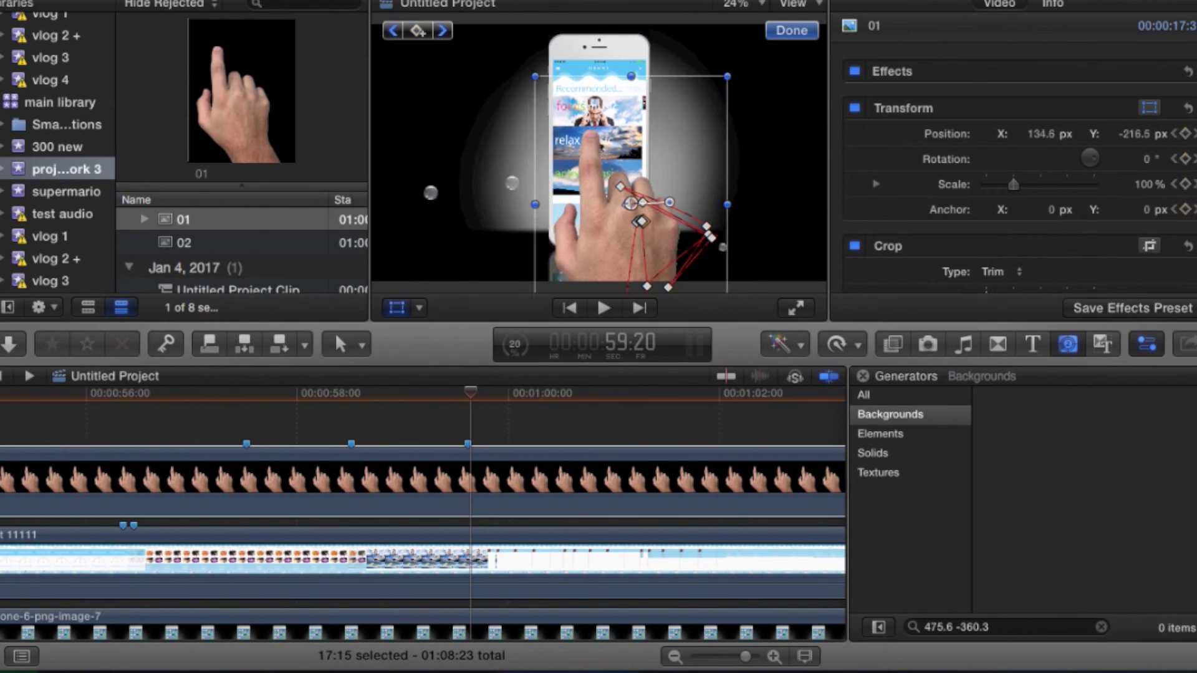
pyautogui.click(419, 307)
pyautogui.click(470, 380)
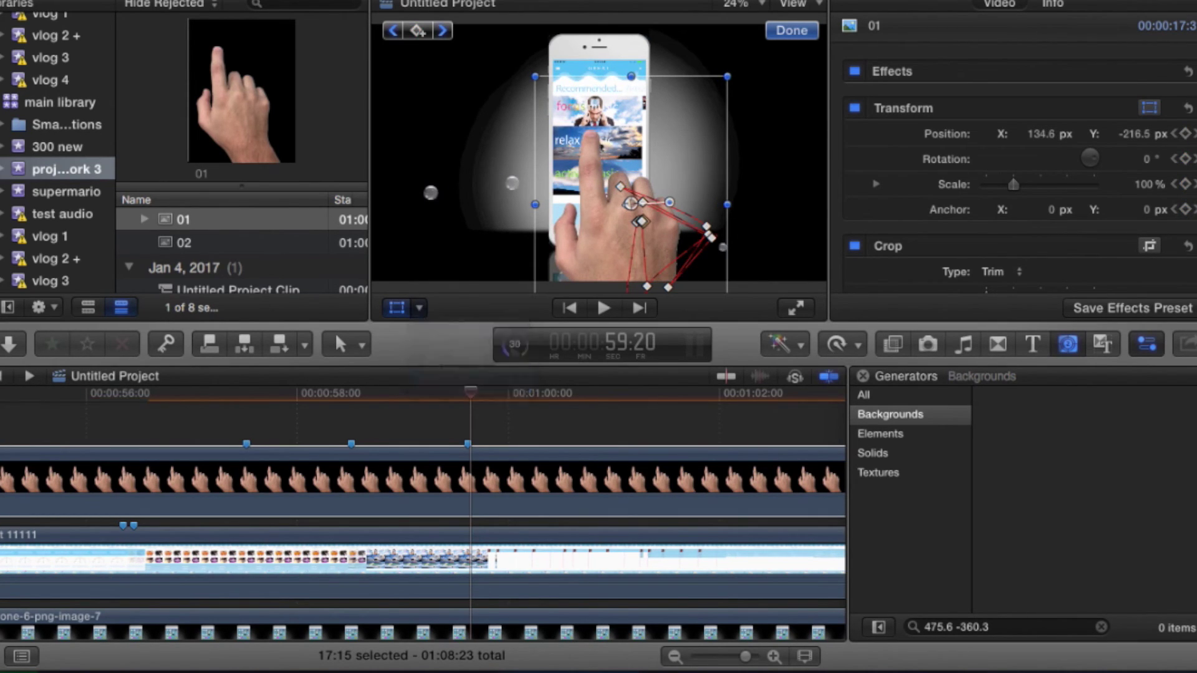
pyautogui.click(417, 30)
pyautogui.scroll(-10, 956, 248)
pyautogui.click(1045, 177)
pyautogui.write('0')
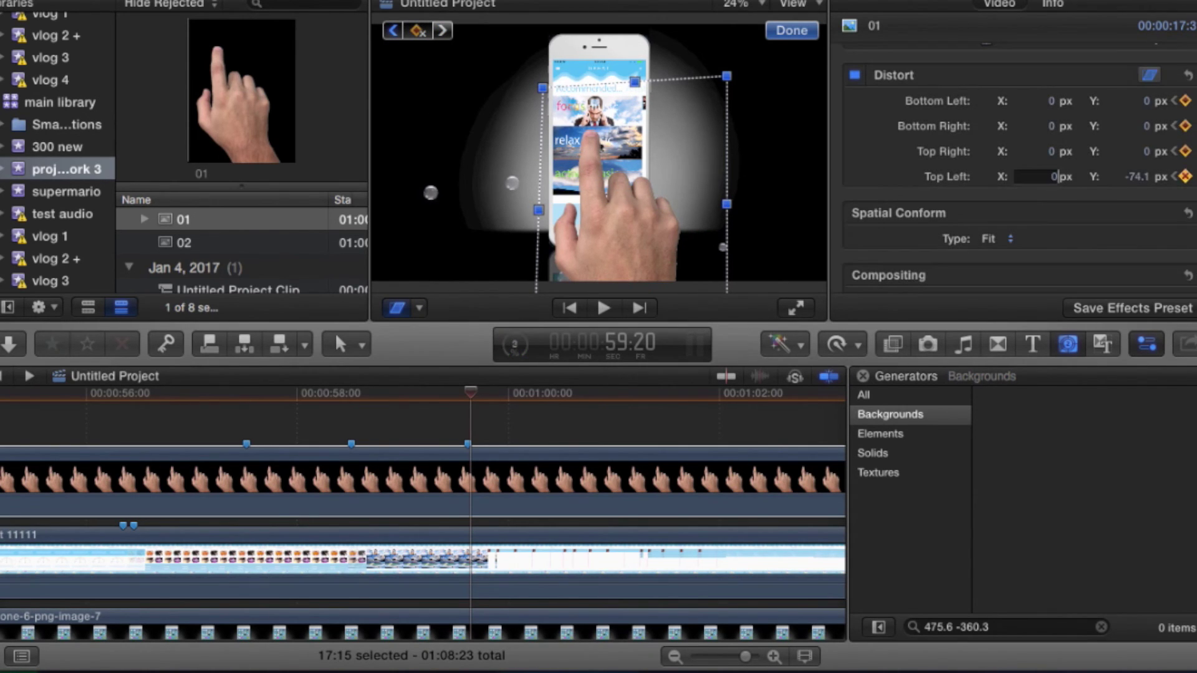
pyautogui.press('Tab')
pyautogui.write('0')
pyautogui.press('Return')
pyautogui.click(791, 32)
# Play the scene full screen to check the hand's taps and the swipe.
pyautogui.click(406, 439)
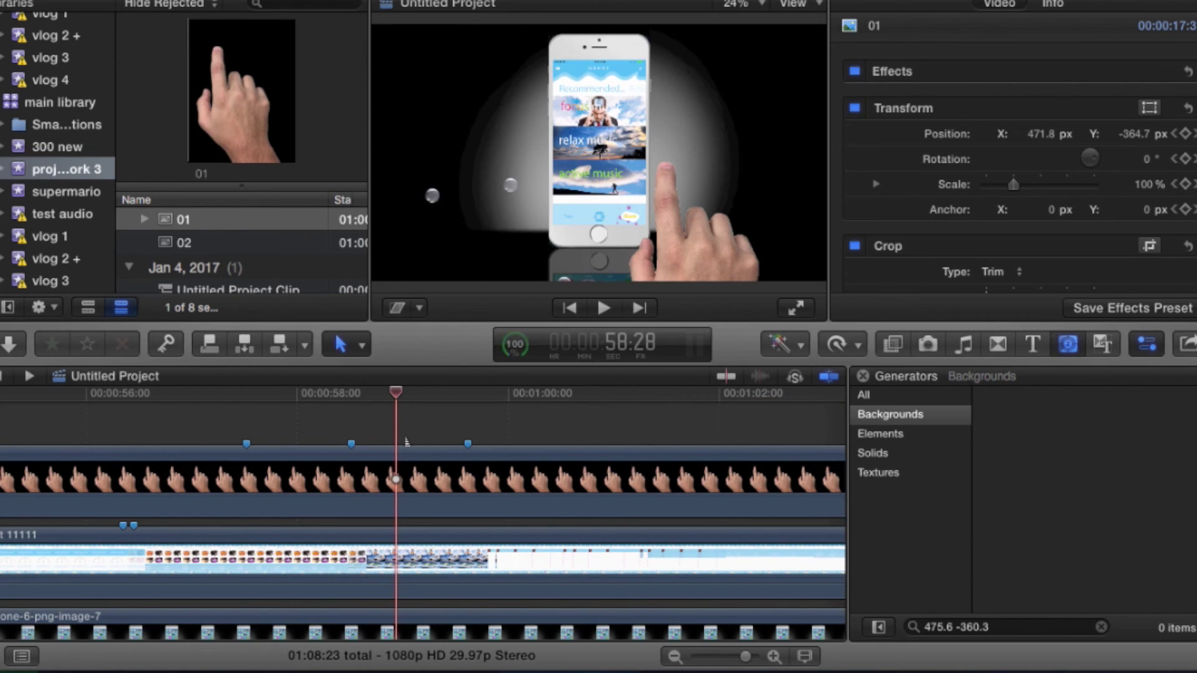
pyautogui.hscroll(-12, 387, 442)
pyautogui.click(389, 442)
pyautogui.click(797, 308)
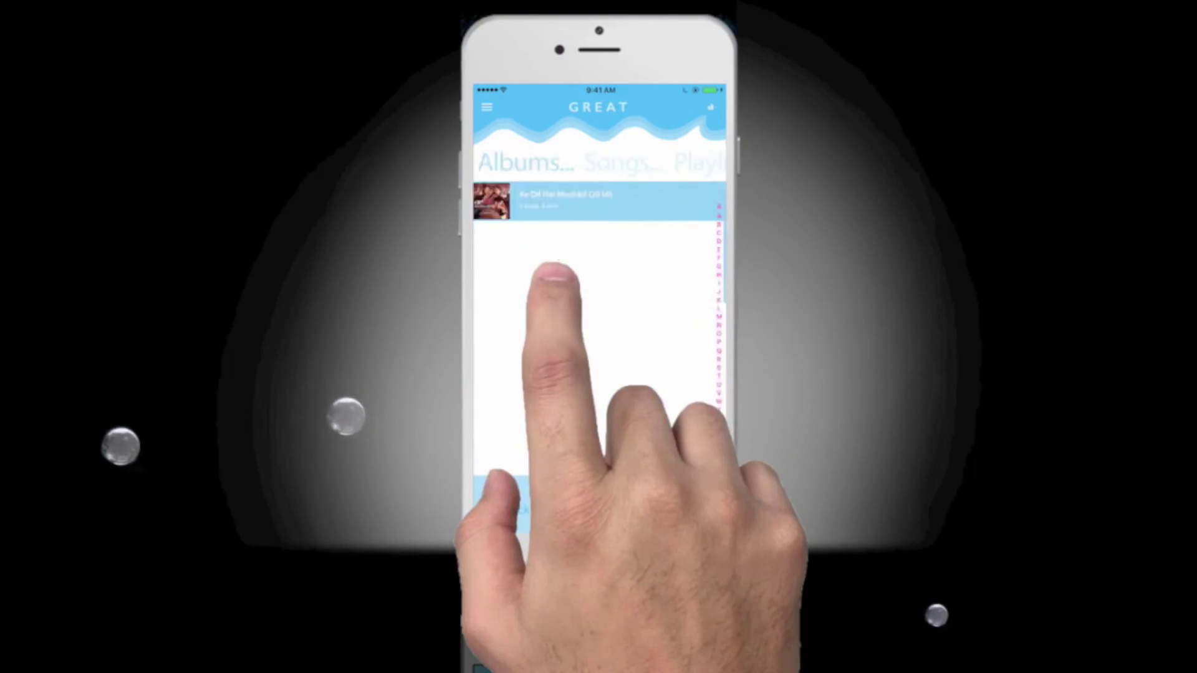
pyautogui.press('Escape')
# Step through the frames after the swipe to find the next screen change, and mark it on the hand clip at about 1:00:13.
pyautogui.moveTo(411, 398); pyautogui.dragTo(284, 425)
pyautogui.press('Left')
pyautogui.press('Left')
pyautogui.press('Left')
pyautogui.press('Left')
pyautogui.press('Left')
pyautogui.press('Left')
pyautogui.press('Left')
pyautogui.press('Left')
pyautogui.press('Left')
pyautogui.press('Left')
pyautogui.press('Left')
pyautogui.press('Left')
pyautogui.press('Left')
pyautogui.press('Left')
pyautogui.press('Left')
pyautogui.press('Left')
pyautogui.press('Left')
pyautogui.press('Left')
pyautogui.press('Left')
pyautogui.press('Left')
pyautogui.press('Left')
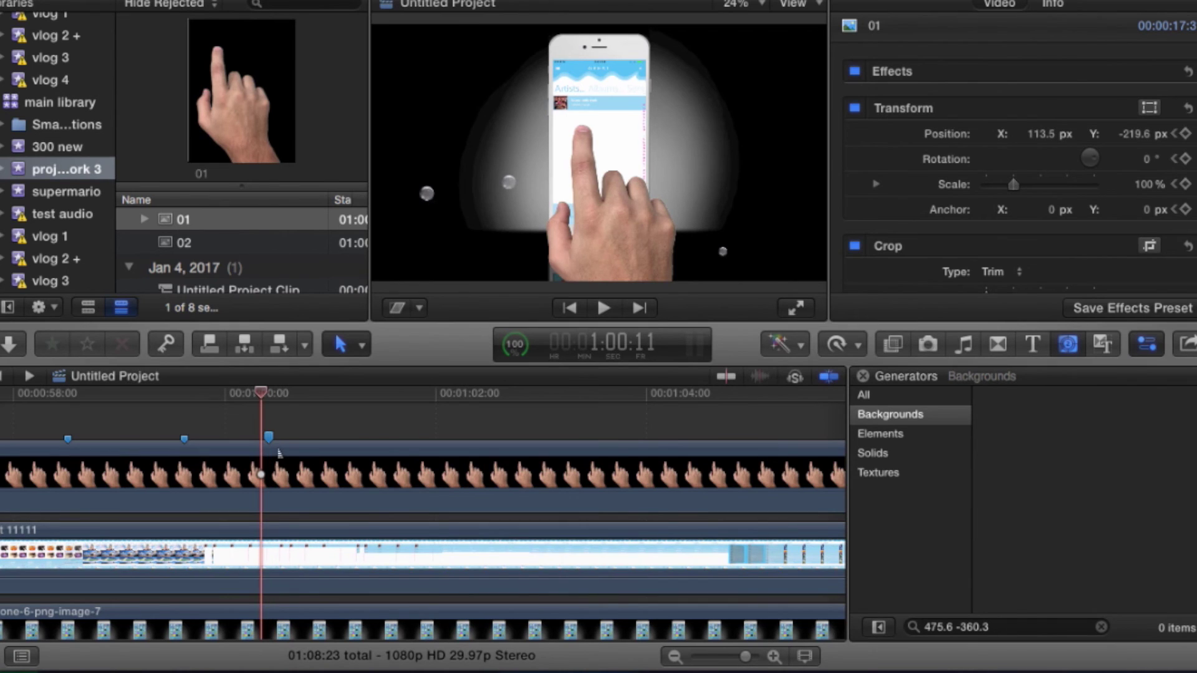
pyautogui.press('Right')
pyautogui.press('Right')
pyautogui.press('Right')
# At 59:21, keyframe the hand's Distort with the top-left corner reset to X 0 px, Y 0 px.
pyautogui.click(279, 453)
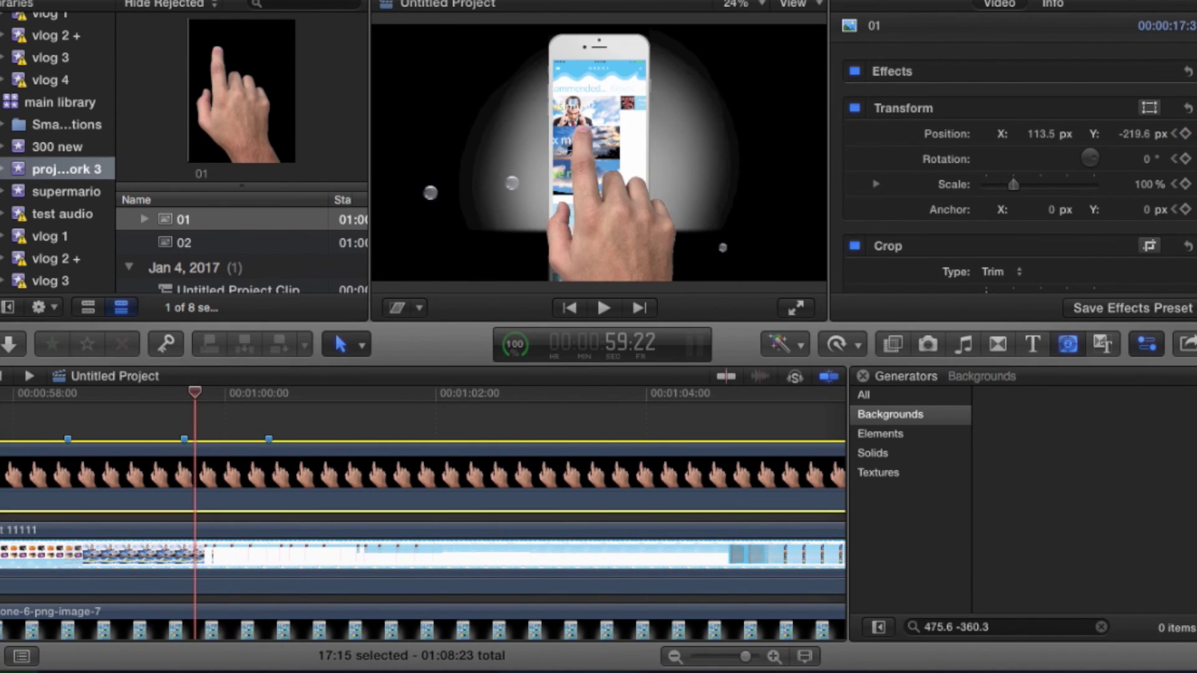
pyautogui.click(397, 307)
pyautogui.click(420, 307)
pyautogui.click(471, 378)
pyautogui.press('Left')
pyautogui.press('Left')
pyautogui.press('Right')
pyautogui.press('Left')
pyautogui.press('Left')
pyautogui.press('Right')
pyautogui.press('Right')
pyautogui.press('Left')
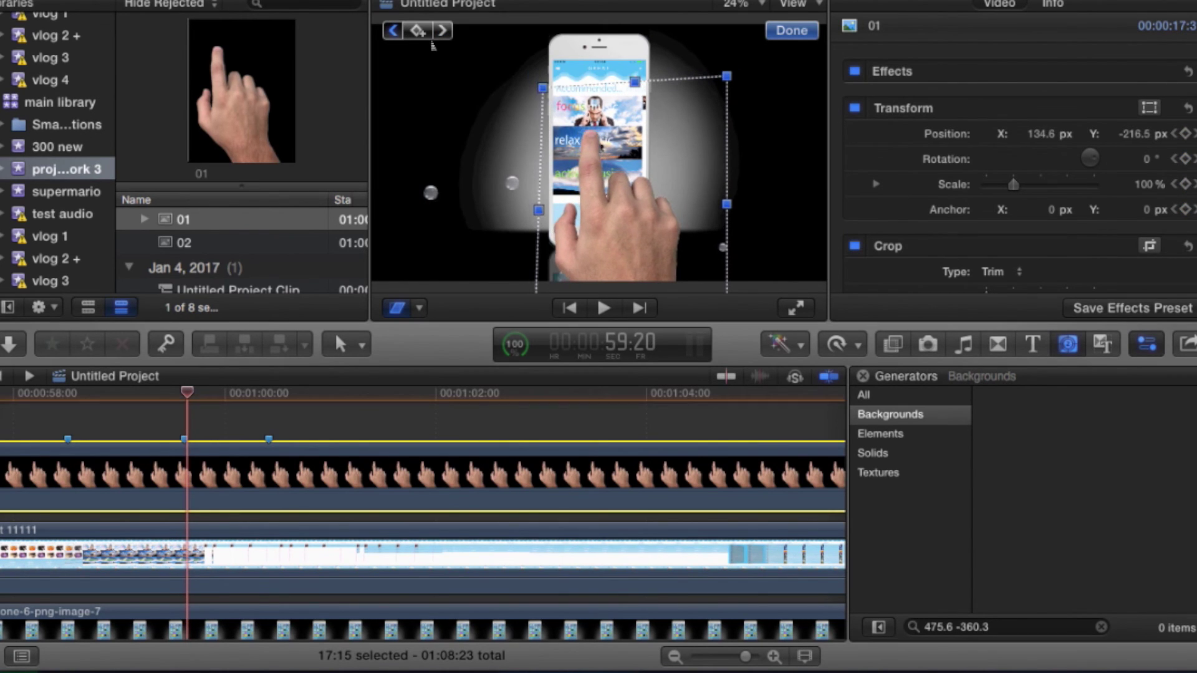
pyautogui.press('Right')
pyautogui.scroll(-10, 1076, 219)
pyautogui.click(1052, 177)
pyautogui.write('0')
pyautogui.press('Tab')
pyautogui.write('0')
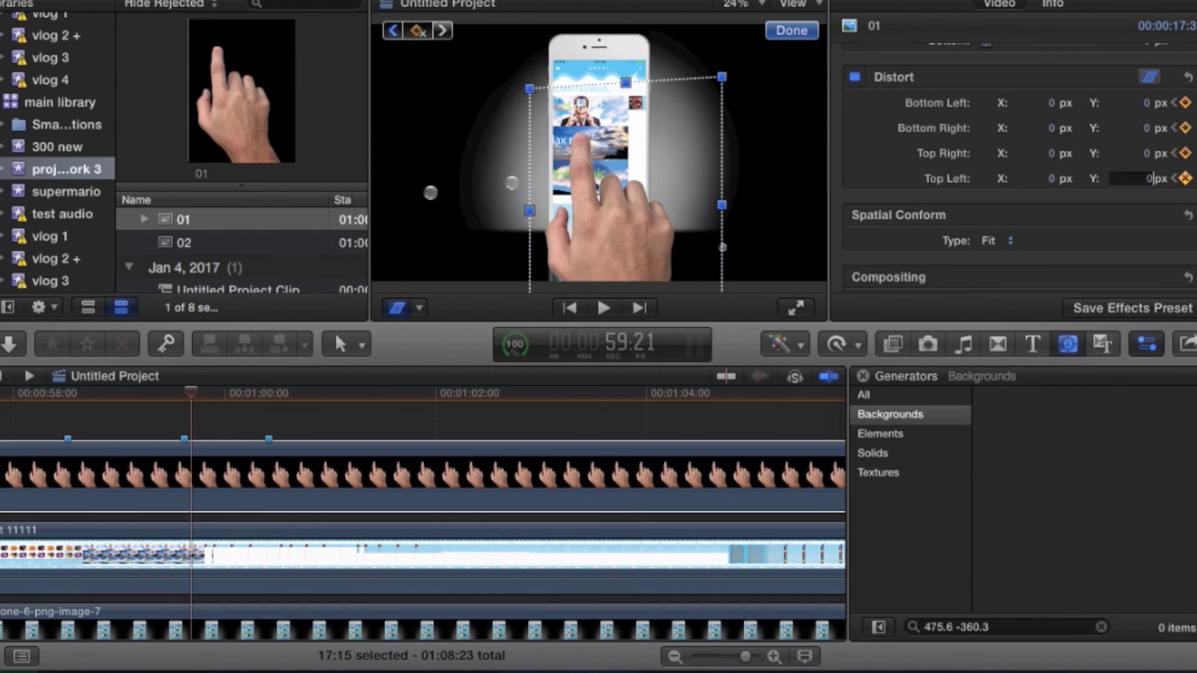
pyautogui.click(791, 30)
# Replay the swipe, switch the hand to Transform, and at about 59:24 move it back to about X 219.0 px, Y -228.8 px.
pyautogui.click(168, 421)
pyautogui.press('space')
pyautogui.press('space')
pyautogui.click(214, 413)
pyautogui.press('Left')
pyautogui.press('Left')
pyautogui.press('Left')
pyautogui.press('Left')
pyautogui.press('Left')
pyautogui.press('Left')
pyautogui.click(419, 307)
pyautogui.click(480, 330)
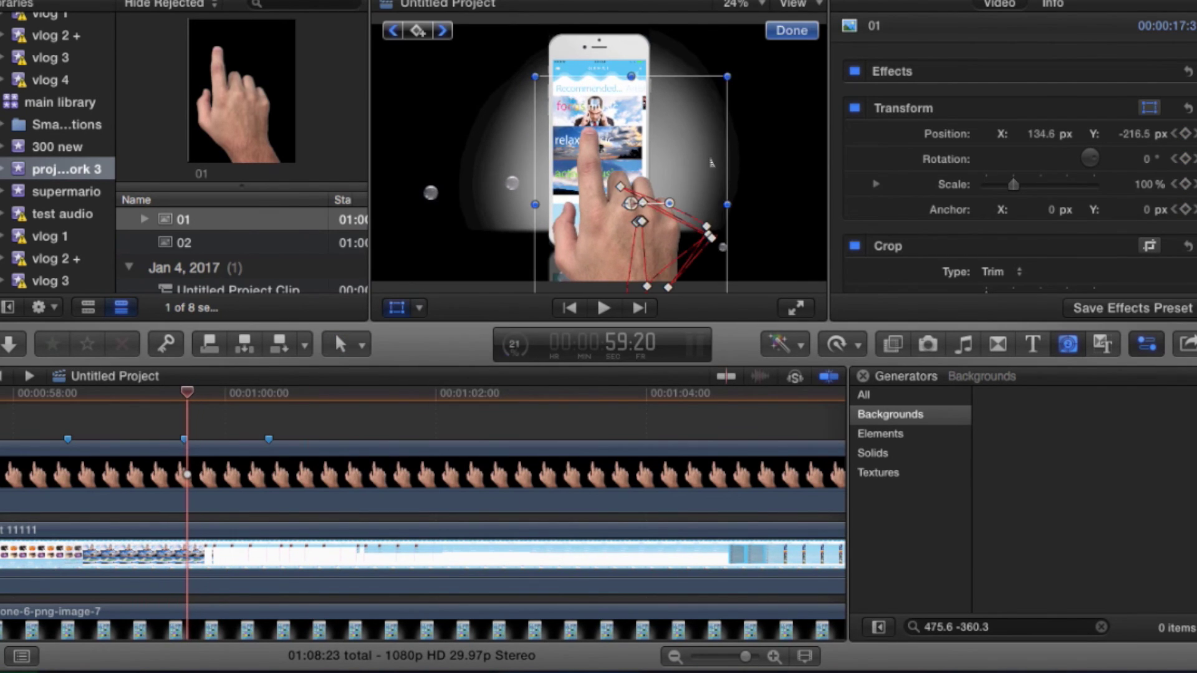
pyautogui.press('Right')
pyautogui.press('Right')
pyautogui.press('Right')
pyautogui.press('Right')
pyautogui.moveTo(595, 183); pyautogui.dragTo(620, 185)
# Step frame by frame on to 1:00:18 to examine when the phone screen changes again beneath the hand.
pyautogui.press('Right')
pyautogui.press('Right')
pyautogui.press('Right')
pyautogui.press('Right')
pyautogui.press('Right')
pyautogui.press('Right')
pyautogui.press('Right')
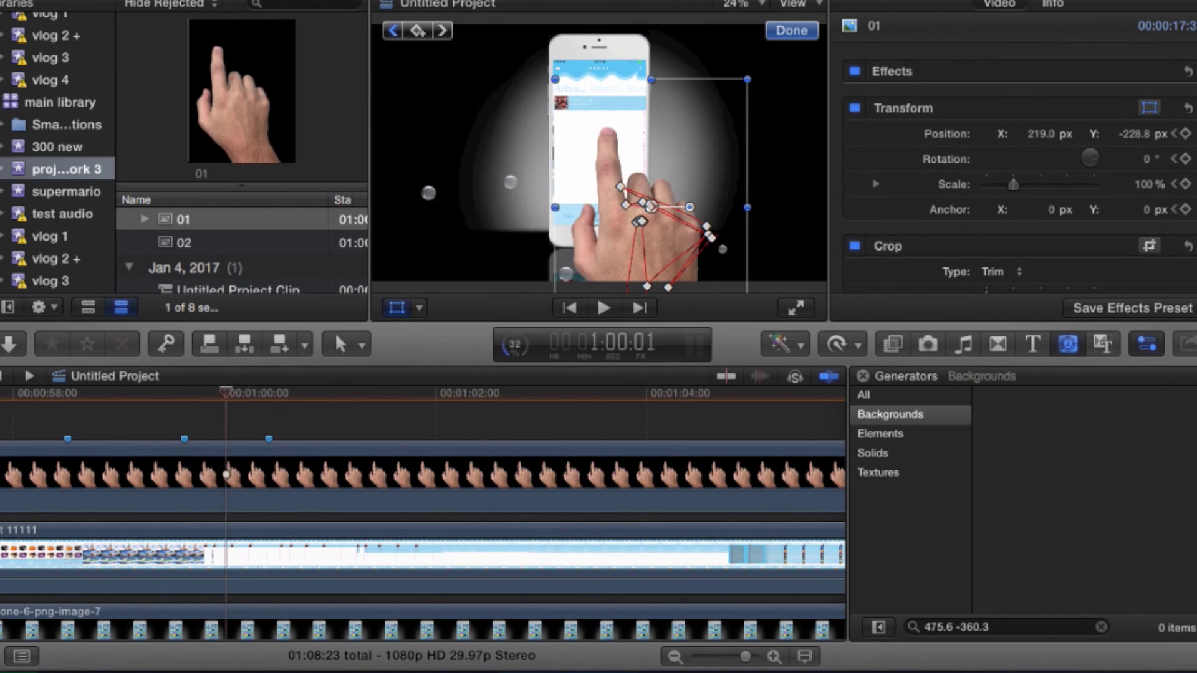
pyautogui.press('Right')
pyautogui.press('Right')
pyautogui.press('Right')
pyautogui.press('Right')
pyautogui.press('Right')
pyautogui.press('Right')
pyautogui.press('Right')
pyautogui.press('Right')
pyautogui.press('Right')
pyautogui.press('Right')
pyautogui.press('Right')
pyautogui.press('Right')
pyautogui.press('Right')
pyautogui.press('Right')
pyautogui.press('Right')
pyautogui.press('Right')
pyautogui.press('Right')
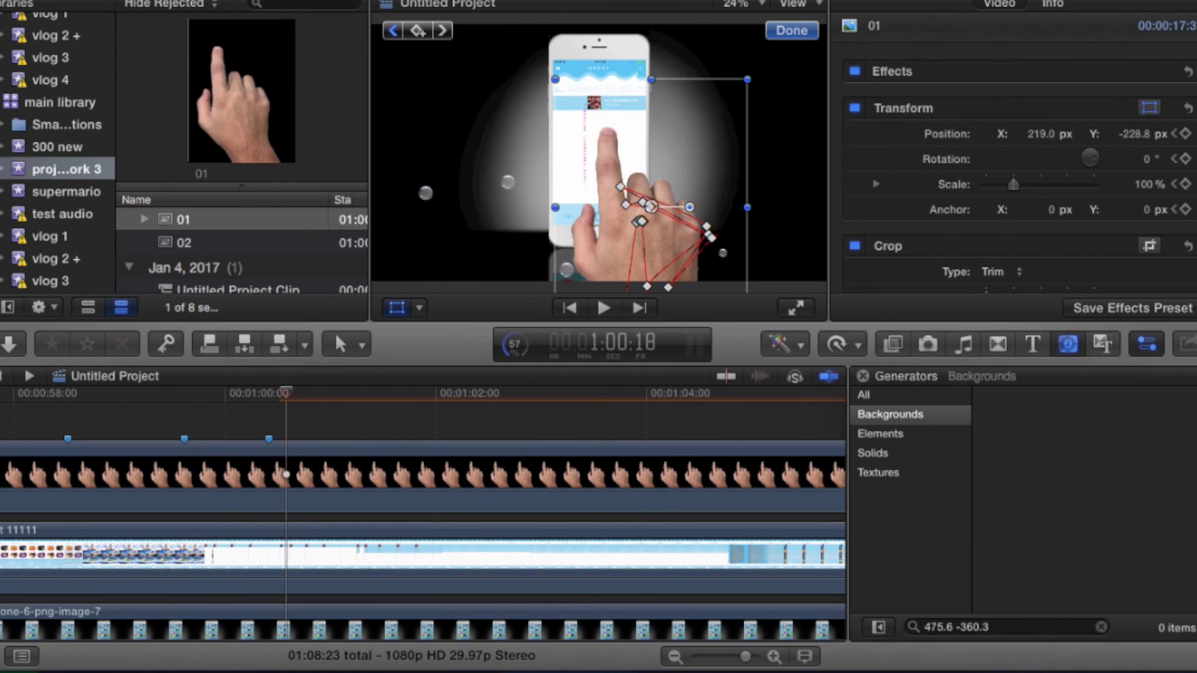
# Step through the frames before 1:00:18 to find where the phone screen starts to change, and mark it on the hand clip at 1:00:10.
pyautogui.press('Left')
pyautogui.press('Left')
pyautogui.press('Left')
pyautogui.press('Left')
pyautogui.press('Left')
pyautogui.press('Left')
pyautogui.press('Left')
pyautogui.press('Left')
pyautogui.press('Left')
pyautogui.press('Left')
pyautogui.press('Left')
pyautogui.press('Left')
pyautogui.press('Left')
pyautogui.press('Right')
pyautogui.press('Right')
pyautogui.press('Right')
pyautogui.press('Right')
pyautogui.press('Right')
pyautogui.press('Right')
pyautogui.press('Right')
pyautogui.press('Left')
pyautogui.press('Left')
pyautogui.press('m')
# At 1:00:03, select the hand clip and add a Transform keyframe.
pyautogui.press('Left')
pyautogui.press('Left')
pyautogui.press('Left')
pyautogui.press('Left')
pyautogui.press('Left')
pyautogui.press('Left')
pyautogui.press('Left')
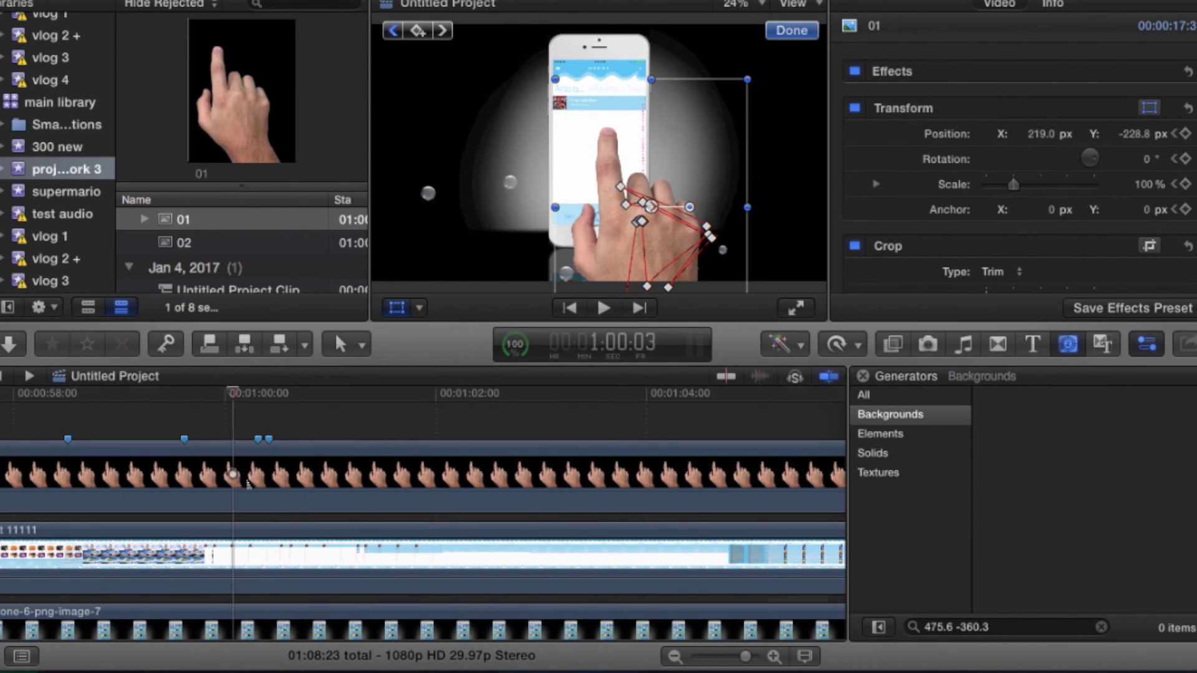
pyautogui.click(249, 485)
pyautogui.click(418, 31)
# Switch the hand clip to Distort and add a keyframe at 1:00:10.
pyautogui.press('Right')
pyautogui.press('Right')
pyautogui.press('Right')
pyautogui.press('Right')
pyautogui.press('Right')
pyautogui.press('Right')
pyautogui.press('Right')
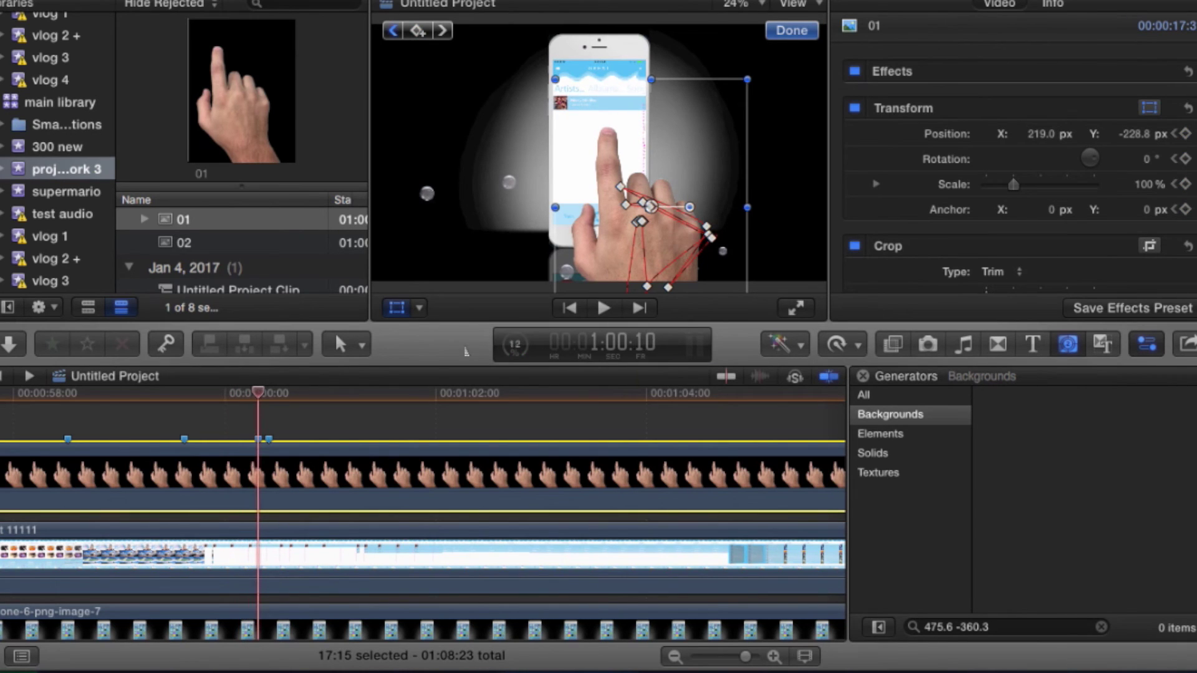
pyautogui.click(419, 307)
pyautogui.click(471, 379)
pyautogui.click(418, 31)
# At about 1:00:13, pull the hand's top-left Distort corner slightly inward for the tap, and add another Distort keyframe just before it.
pyautogui.press('Right')
pyautogui.press('Right')
pyautogui.press('Right')
pyautogui.press('Right')
pyautogui.press('Left')
pyautogui.moveTo(555, 80); pyautogui.dragTo(559, 88)
pyautogui.press('Left')
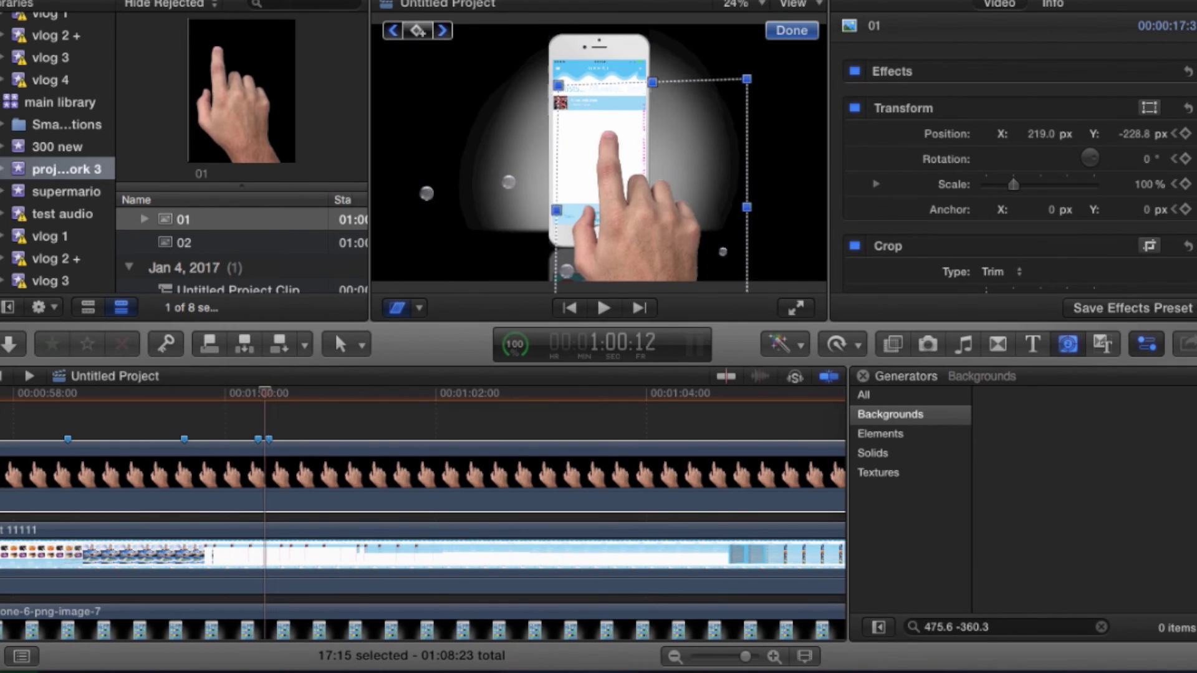
pyautogui.press('Left')
pyautogui.click(417, 30)
# At 1:00:16, add a Distort keyframe, then switch to Transform and move the hand to about X 106.2 px, Y -242.1 px.
pyautogui.press('Right')
pyautogui.press('Right')
pyautogui.press('Right')
pyautogui.press('Right')
pyautogui.press('Right')
pyautogui.press('Right')
pyautogui.press('Left')
pyautogui.click(417, 30)
pyautogui.click(419, 308)
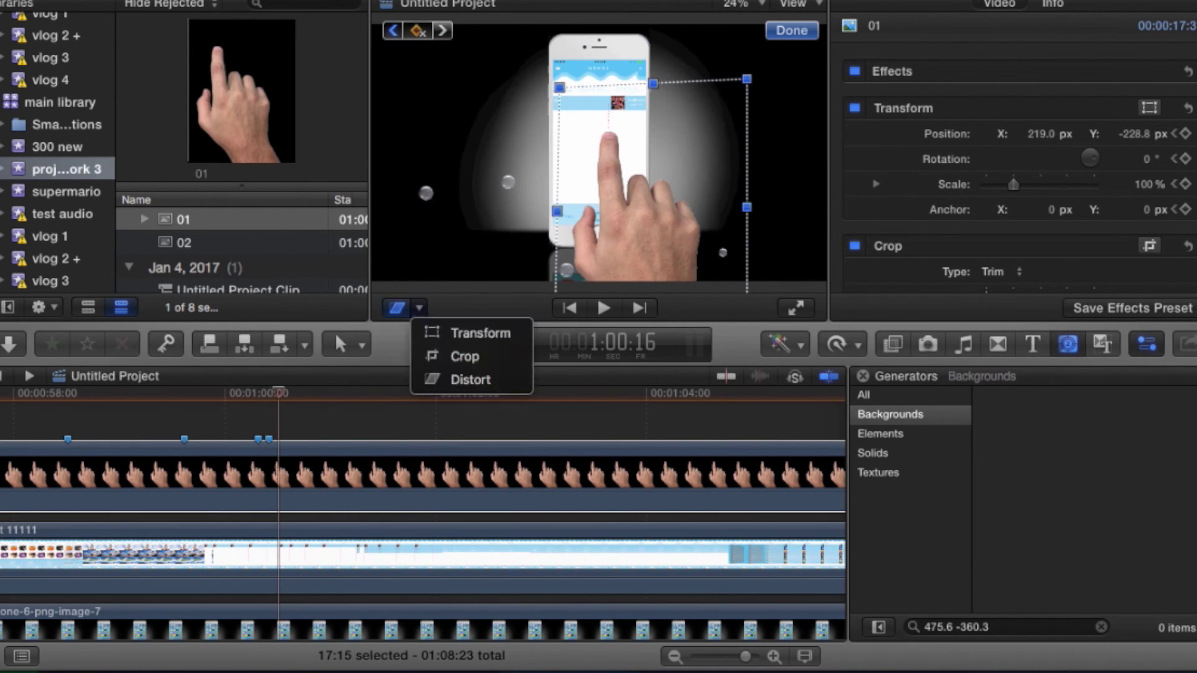
pyautogui.click(480, 333)
# Step through the frames between 1:00:10 and 1:00:16 to examine when the hand moves relative to the phone screen.
pyautogui.press('Left')
pyautogui.press('Left')
pyautogui.press('Left')
pyautogui.press('Left')
pyautogui.press('Left')
pyautogui.press('Left')
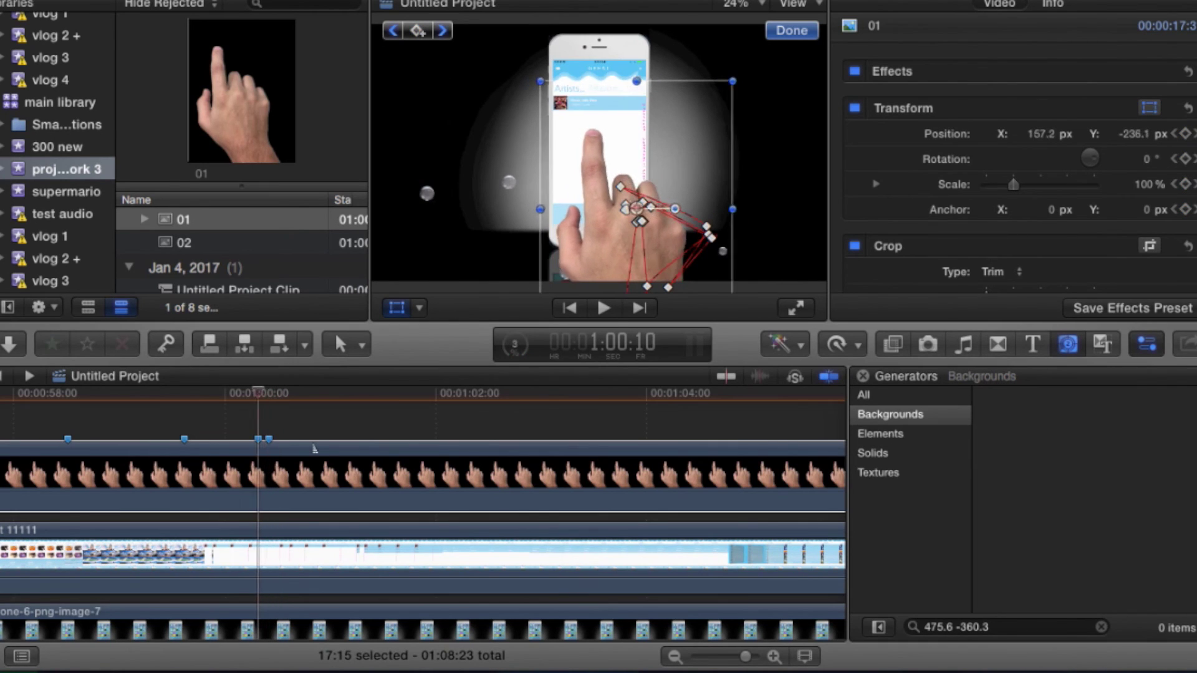
pyautogui.press('Right')
pyautogui.press('Right')
pyautogui.press('Right')
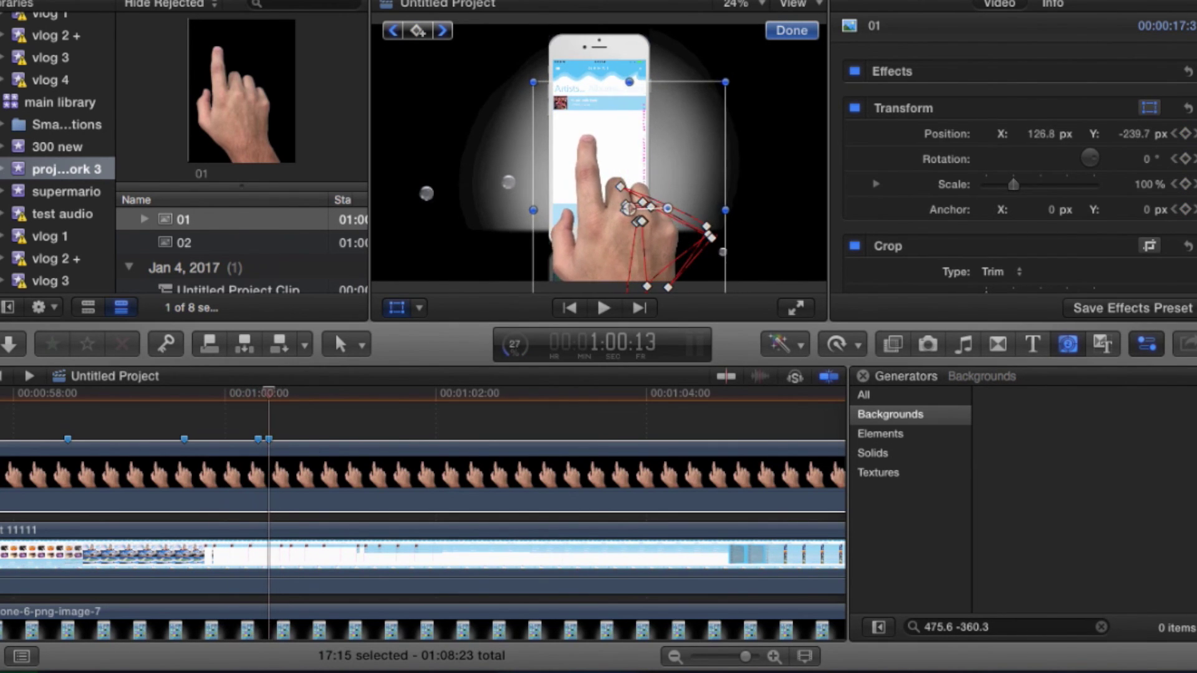
# Return to the keyframe at 1:00:03 and note the hand's position, 219.0 -228.8, in the Generators search field.
pyautogui.press('Left')
pyautogui.press('Left')
pyautogui.press('Left')
pyautogui.press('Left')
pyautogui.press('Left')
pyautogui.press('Left')
pyautogui.press('Left')
pyautogui.press('Left')
pyautogui.press('Left')
pyautogui.press('Left')
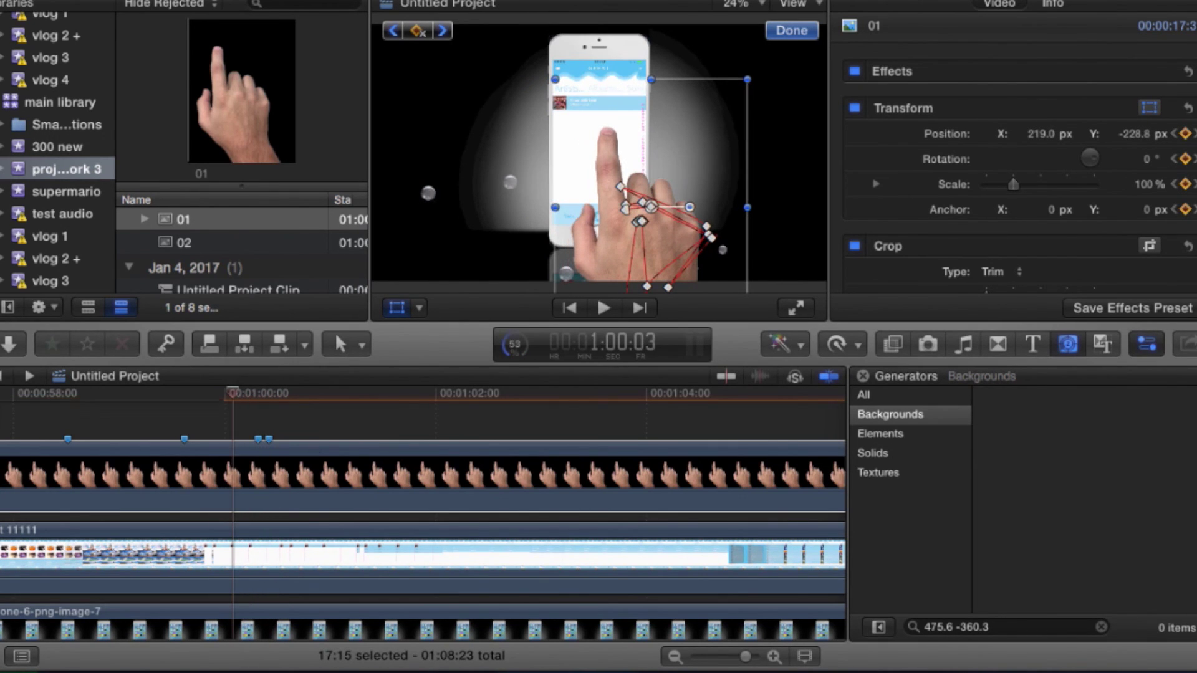
pyautogui.tripleClick(956, 628)
pyautogui.write('219.0 -228.8')
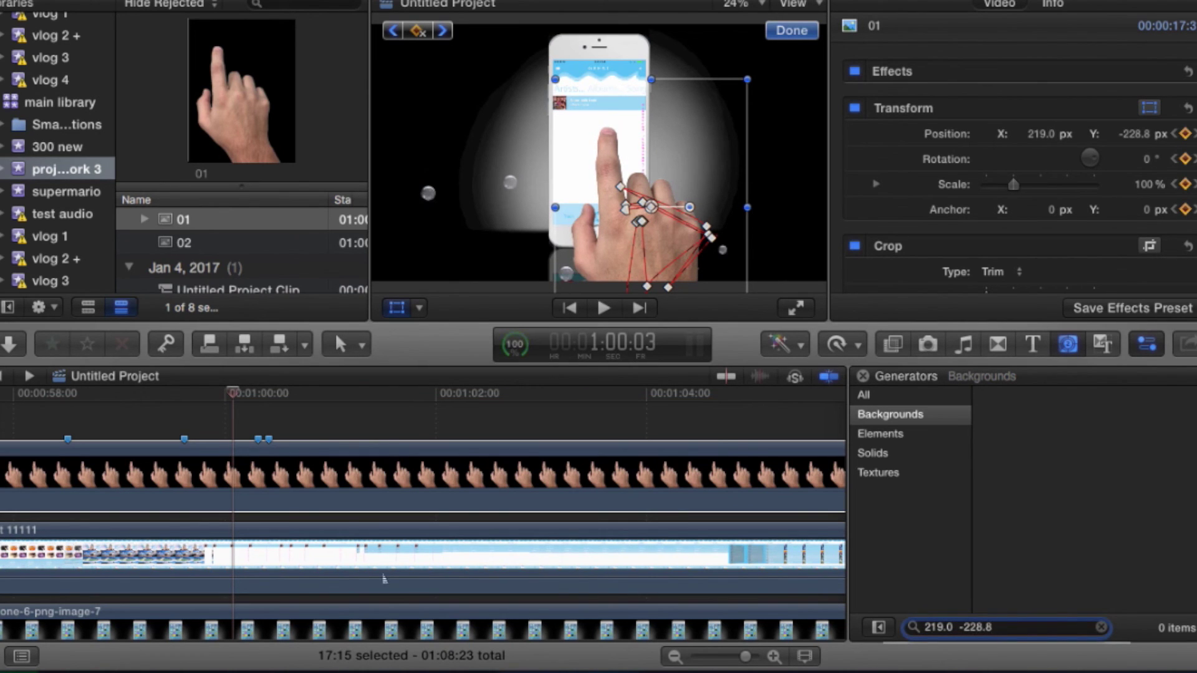
# Step back and forth through the frames around 1:00:13 to examine exactly when the phone screen begins sliding.
pyautogui.click(241, 407)
pyautogui.press('Right')
pyautogui.press('Right')
pyautogui.press('Right')
pyautogui.press('Right')
pyautogui.press('Right')
pyautogui.press('Right')
pyautogui.press('Right')
pyautogui.press('Right')
pyautogui.press('Right')
pyautogui.press('Right')
pyautogui.press('Right')
pyautogui.press('Right')
pyautogui.press('Right')
pyautogui.press('Right')
pyautogui.press('Left')
pyautogui.press('Left')
pyautogui.press('Left')
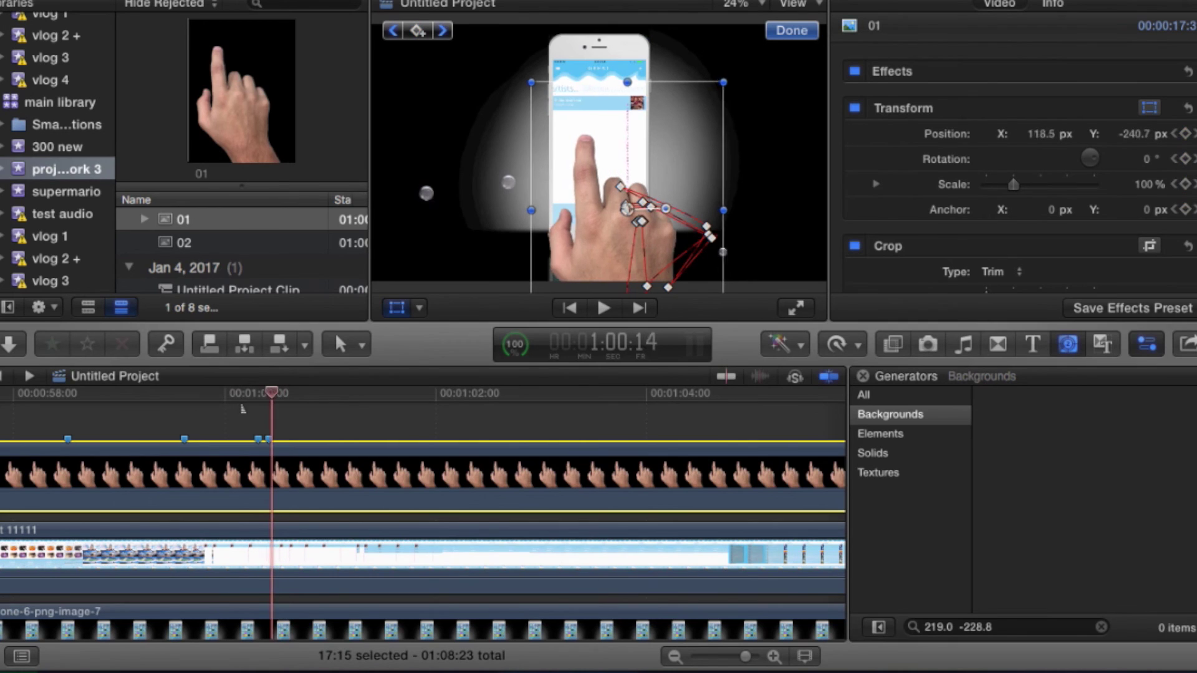
pyautogui.press('Left')
pyautogui.press('Left')
pyautogui.press('Left')
pyautogui.press('Left')
pyautogui.press('Left')
pyautogui.press('Left')
pyautogui.press('Left')
pyautogui.press('Left')
pyautogui.press('Right')
pyautogui.press('Right')
pyautogui.press('Right')
pyautogui.press('Right')
pyautogui.press('Right')
pyautogui.press('Right')
pyautogui.press('Right')
pyautogui.press('Right')
pyautogui.press('Right')
pyautogui.press('Right')
pyautogui.press('Left')
pyautogui.press('Left')
pyautogui.press('Left')
pyautogui.press('Left')
pyautogui.press('Left')
pyautogui.press('Right')
pyautogui.press('Right')
pyautogui.press('Right')
pyautogui.press('Left')
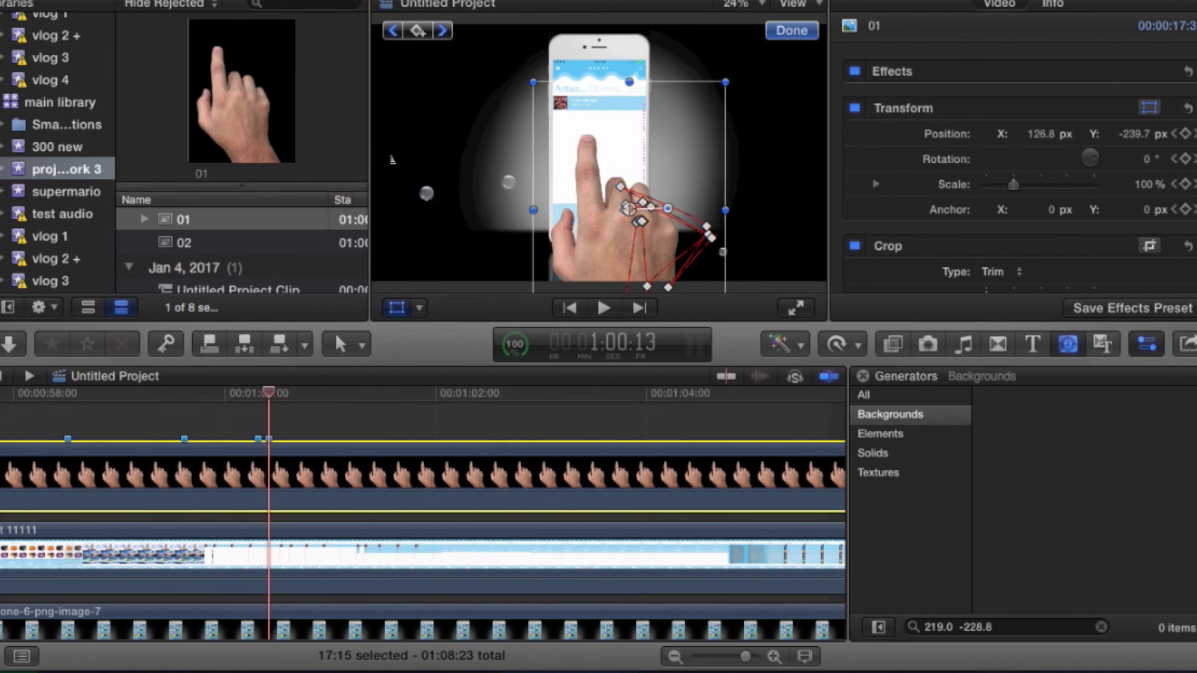
# At 1:00:13, add a Transform keyframe for the hand with its position set to X 219 px, Y -228.8 px, and finish the transform.
pyautogui.click(417, 30)
pyautogui.click(1050, 134)
pyautogui.write('219')
pyautogui.press('Tab')
pyautogui.write('-228.8')
pyautogui.press('Return')
pyautogui.click(791, 30)
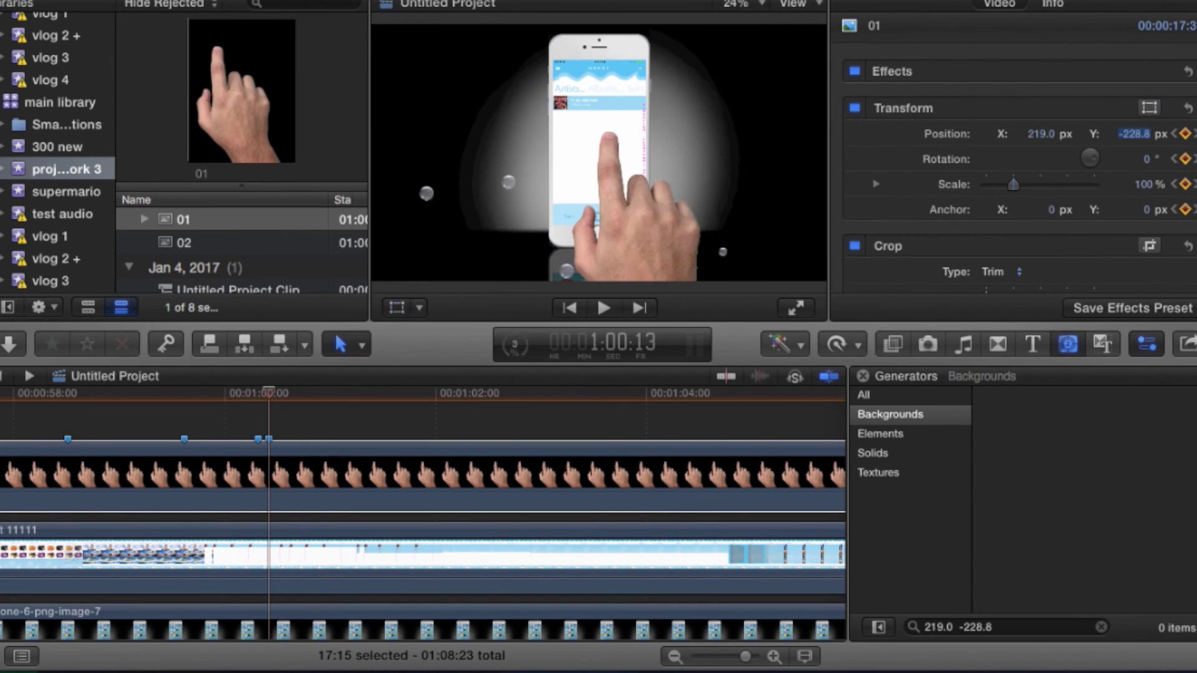
# Replay the section around the second swipe twice to check the hand's timing against the phone screen.
pyautogui.click(235, 442)
pyautogui.press('space')
pyautogui.press('space')
pyautogui.click(140, 436)
pyautogui.press('space')
pyautogui.press('space')
# Select the hand clip, switch it to Distort, and add a Distort keyframe at about 1:00:17.
pyautogui.moveTo(346, 402); pyautogui.dragTo(296, 412)
pyautogui.click(279, 411)
pyautogui.click(279, 473)
pyautogui.click(418, 307)
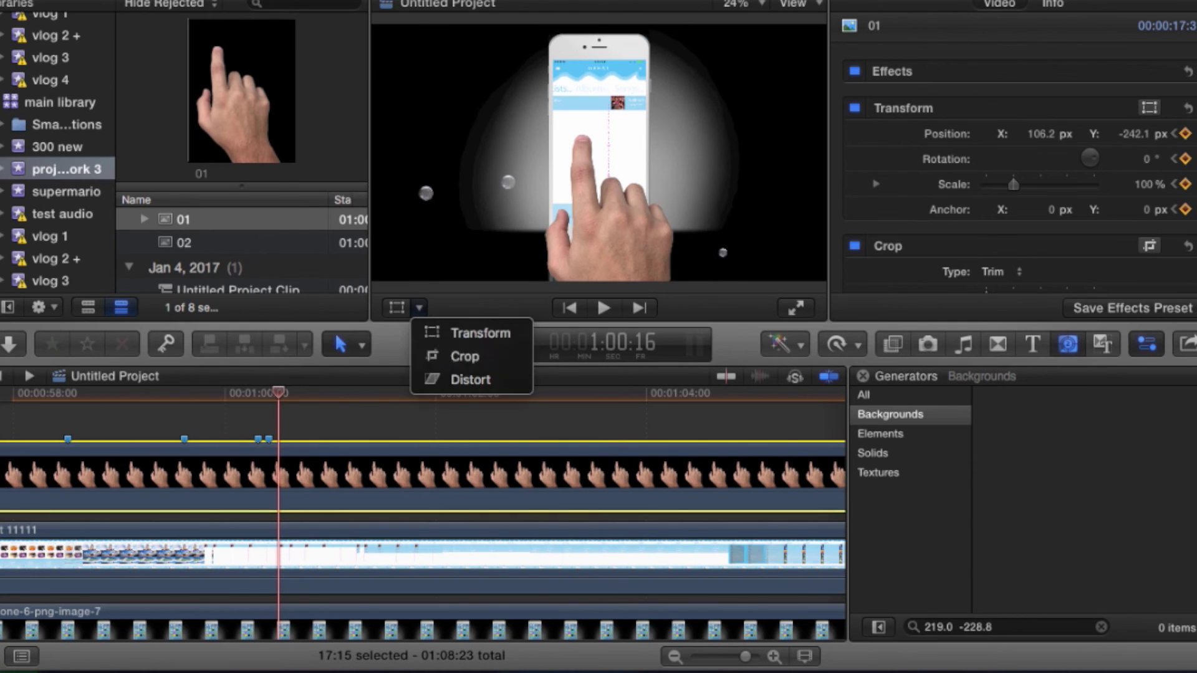
pyautogui.click(470, 379)
pyautogui.press('Left')
pyautogui.press('Right')
pyautogui.press('Right')
pyautogui.click(418, 31)
# Reset the hand's top-left Distort corner to X 0 px, Y 0 px and finish the distortion.
pyautogui.scroll(-10, 1047, 206)
pyautogui.click(1047, 231)
pyautogui.write('0')
pyautogui.press('Tab')
pyautogui.write('0')
pyautogui.click(792, 30)
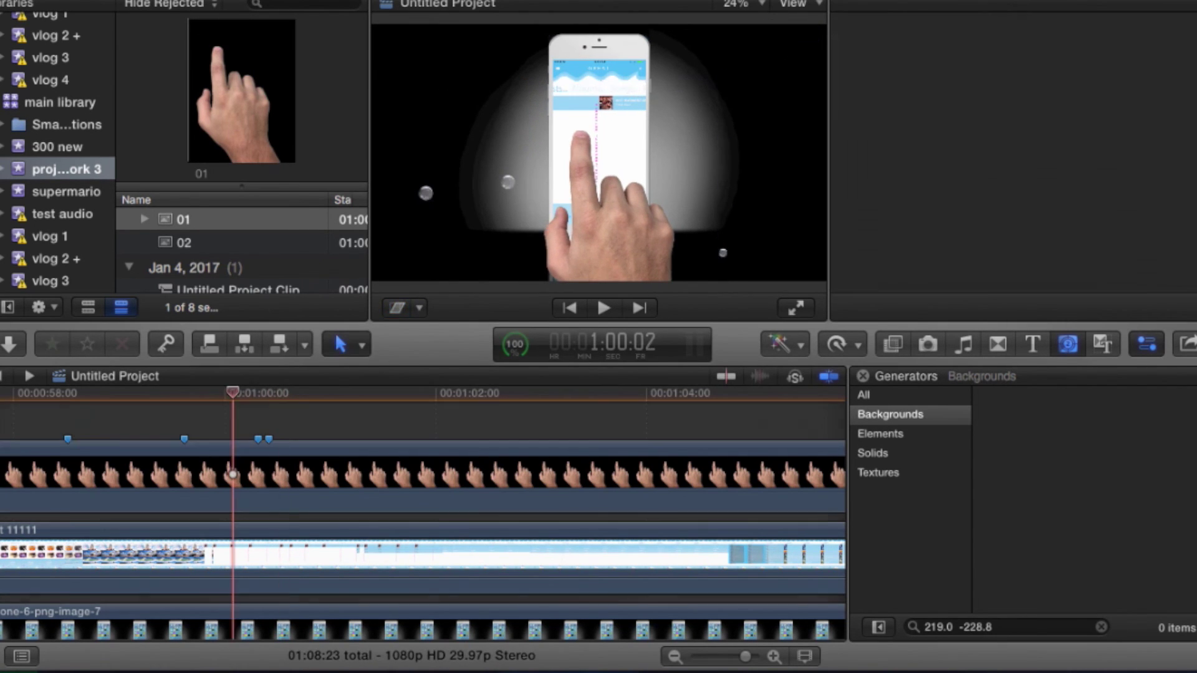
# Replay the section around the second swipe and scan the frames up to about 1:01:07 to check the hand's movement.
pyautogui.moveTo(283, 410); pyautogui.dragTo(72, 439)
pyautogui.press('space')
pyautogui.press('space')
pyautogui.moveTo(331, 409); pyautogui.dragTo(360, 440)
pyautogui.press('super+minus')
pyautogui.hscroll(-3, 364, 443)
pyautogui.press('super+minus')
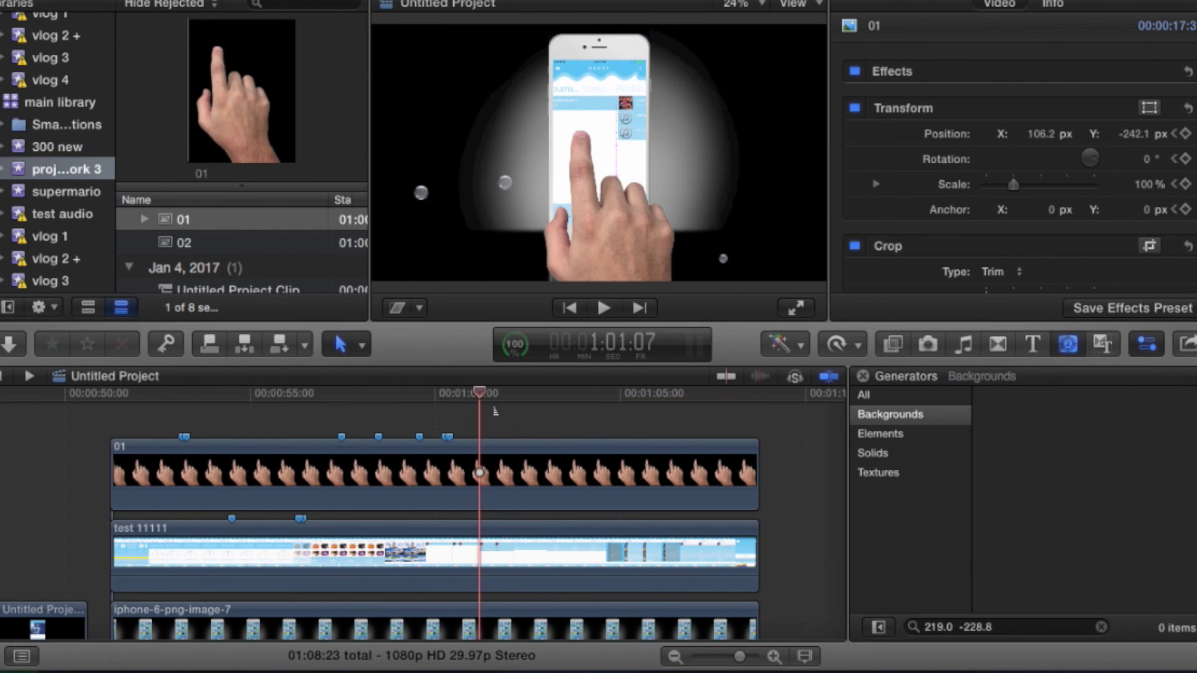
# Play the phone and hand animation full screen to review the whole sequence, and return to the editing view.
pyautogui.press('r')
pyautogui.click(88, 495)
pyautogui.press('a')
pyautogui.click(87, 496)
pyautogui.click(796, 308)
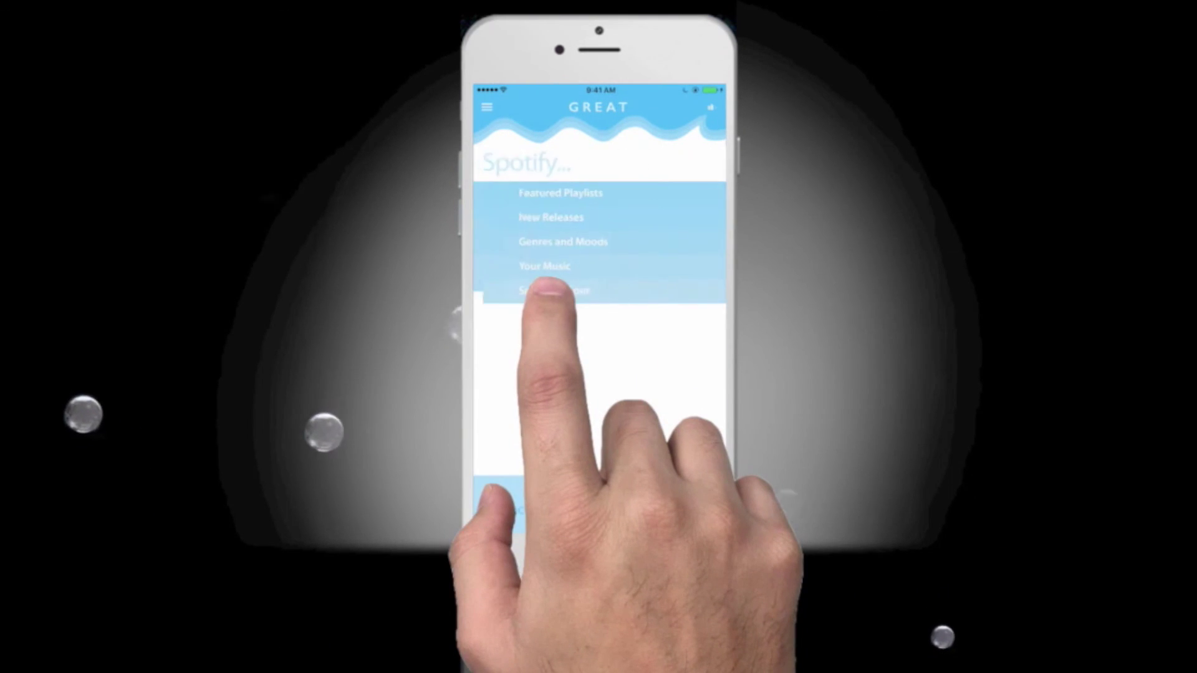
pyautogui.press('Escape')
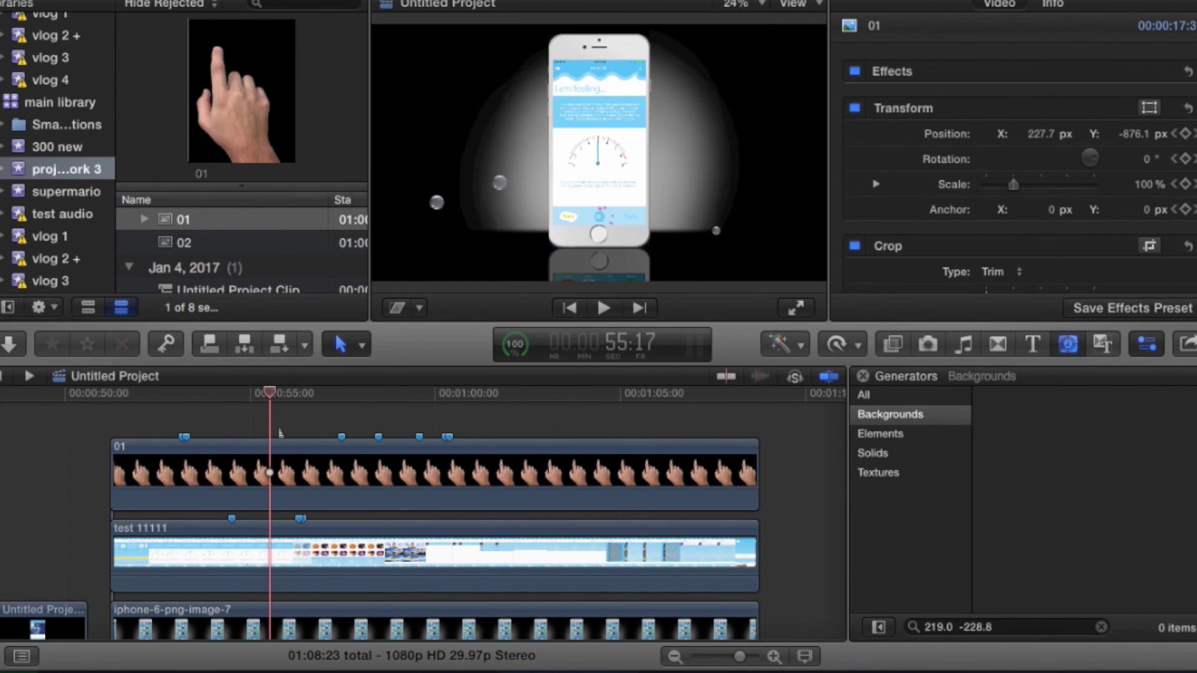
# Browse the title presets and place the Custom 3D title above the hand clip, starting at about 55:29.
pyautogui.moveTo(281, 406); pyautogui.dragTo(340, 404)
pyautogui.click(1034, 345)
pyautogui.scroll(-10, 1055, 464)
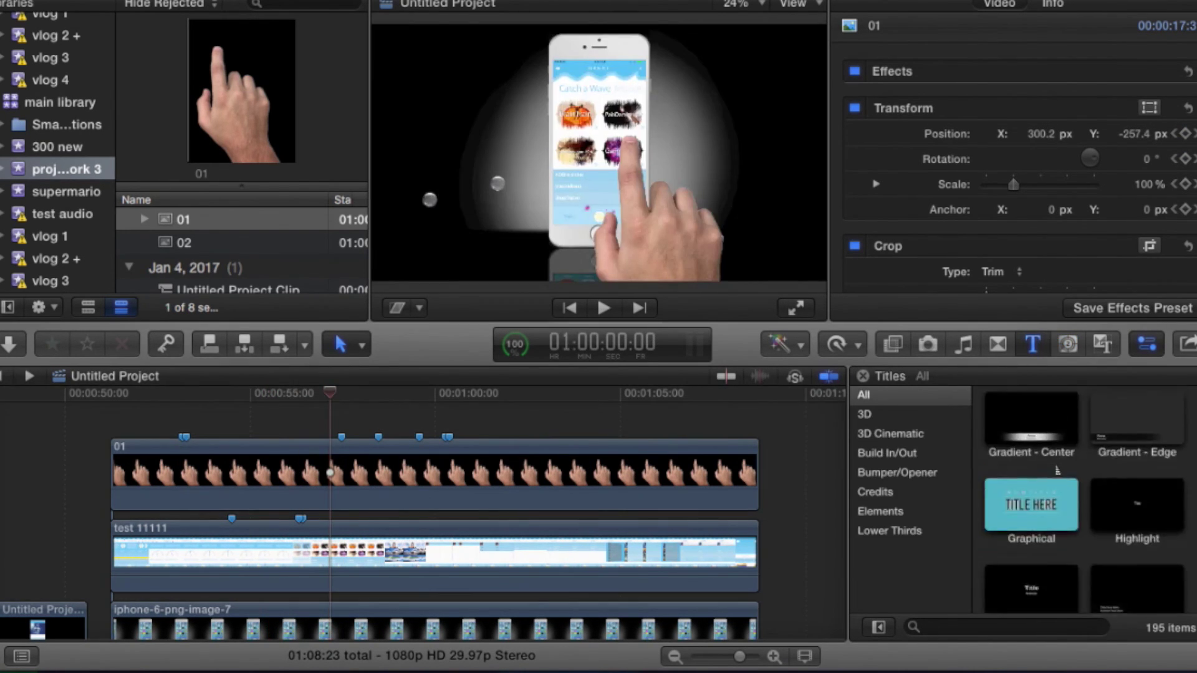
pyautogui.scroll(5, 1055, 472)
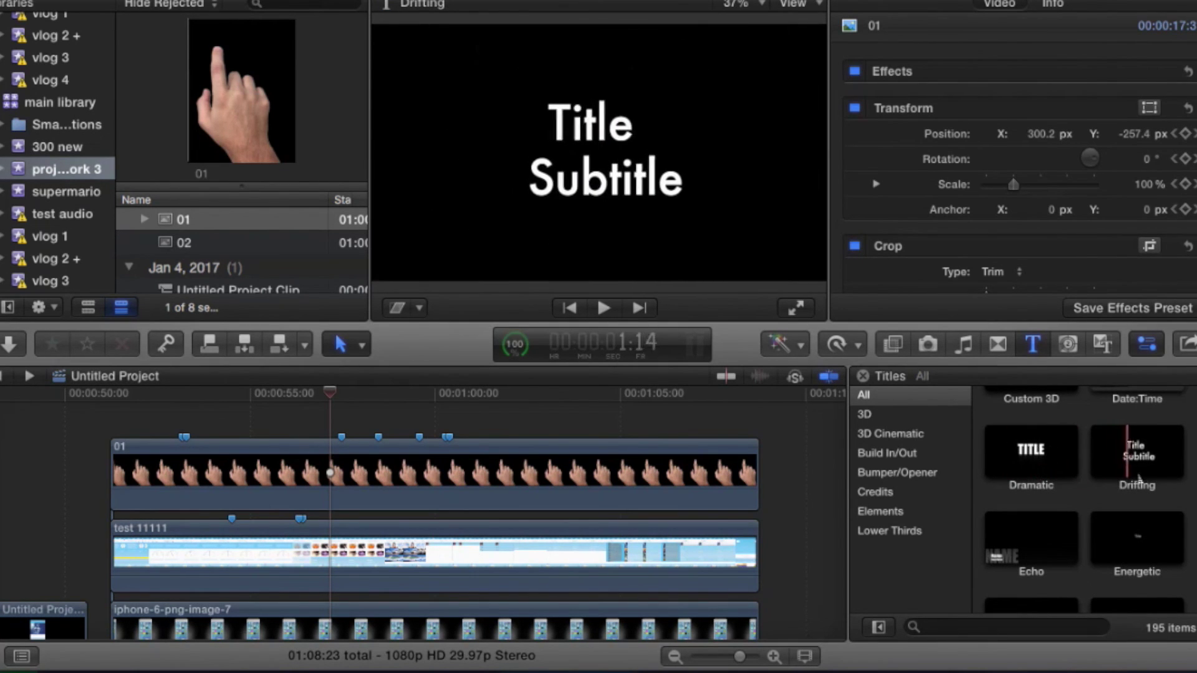
pyautogui.scroll(2, 1145, 473)
pyautogui.scroll(2, 1146, 475)
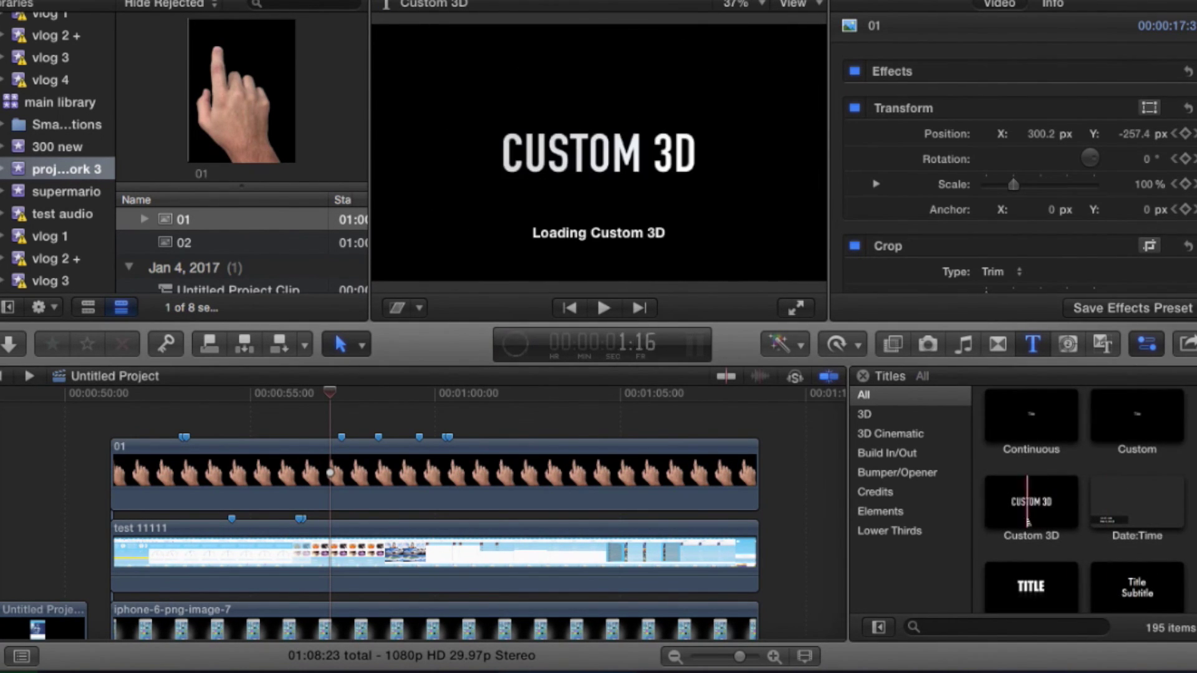
pyautogui.moveTo(1042, 526); pyautogui.dragTo(293, 425)
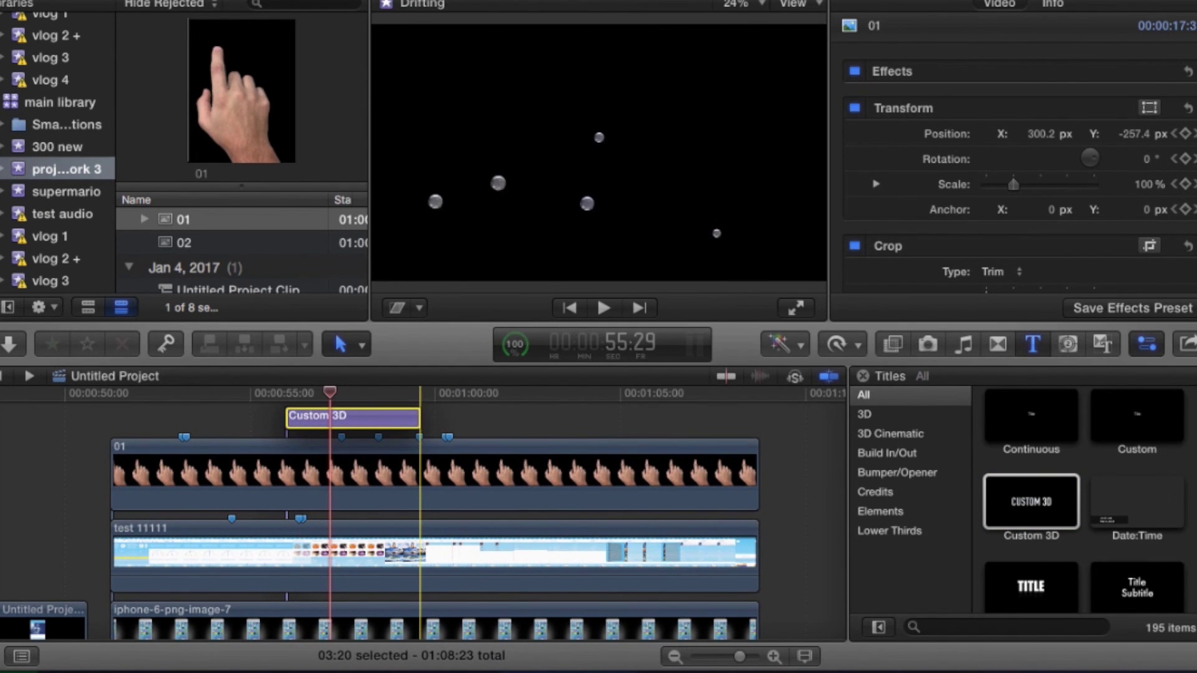
# Replace the title text with "Hand Animation" split over two lines, and shorten the title clip to about 1:27.
pyautogui.click(919, 99)
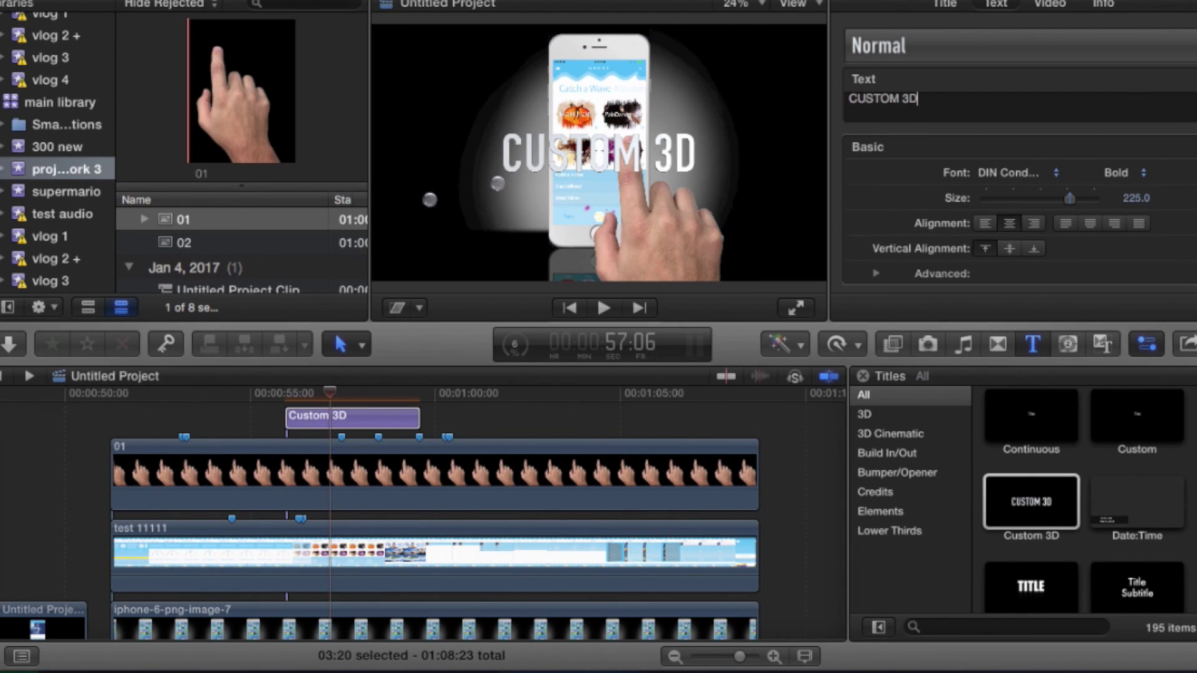
pyautogui.press('super+a')
pyautogui.write('Hand Animation')
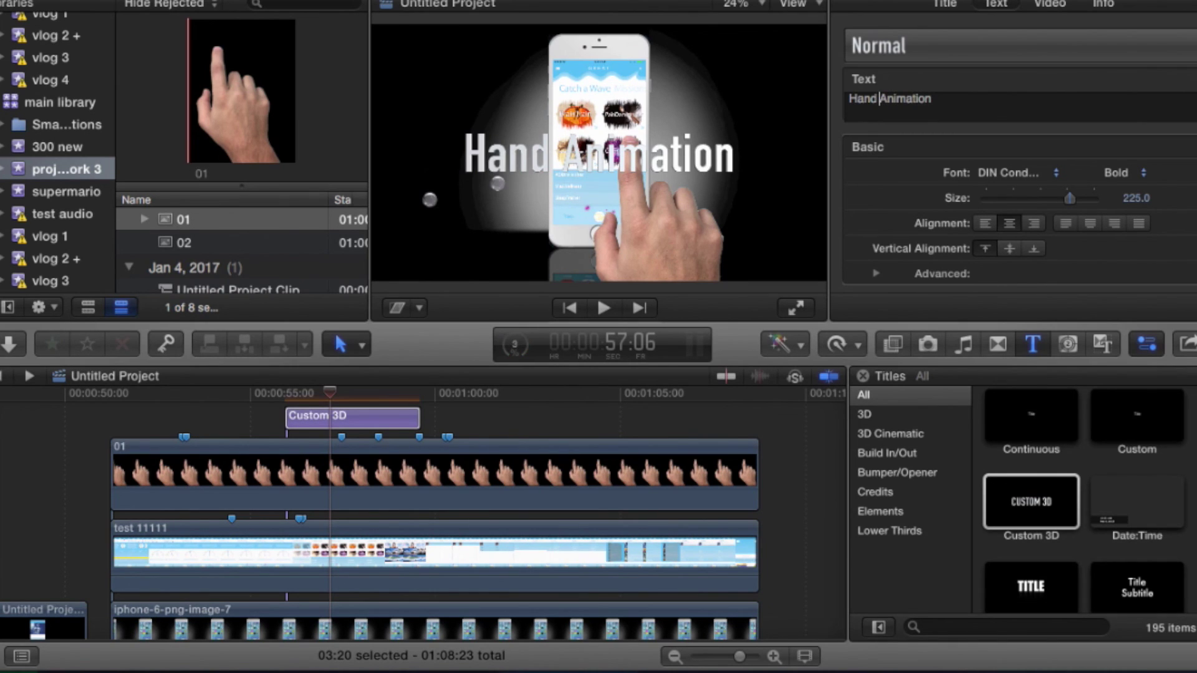
pyautogui.press('Return')
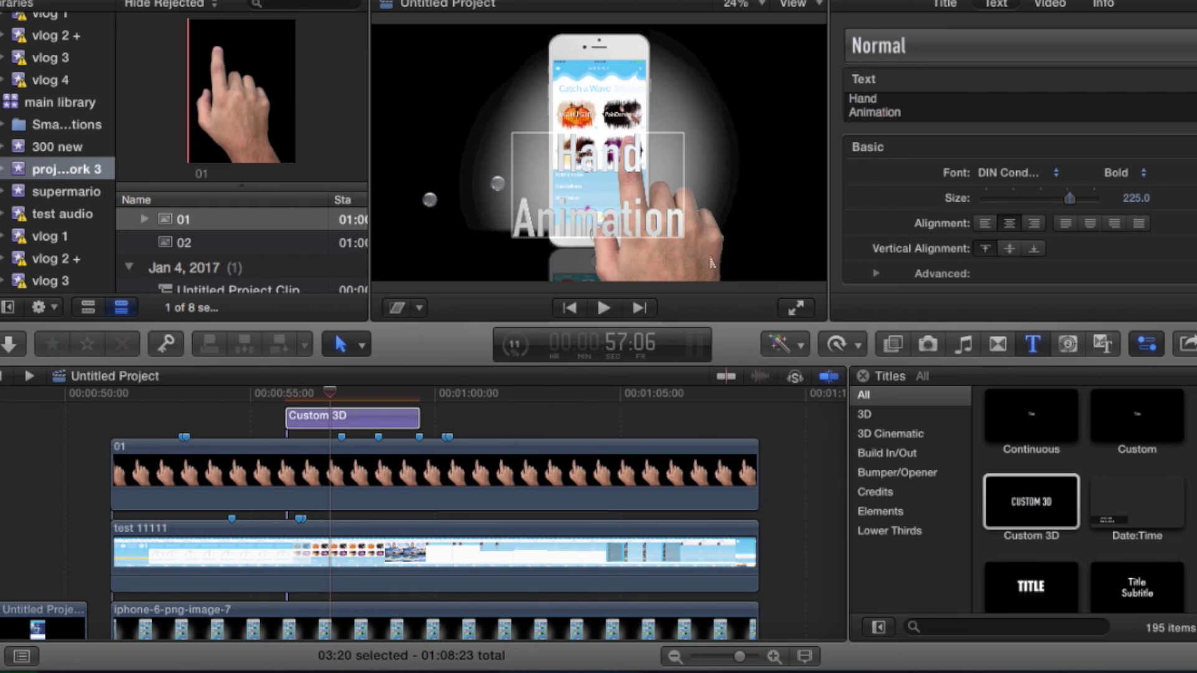
pyautogui.moveTo(406, 430); pyautogui.dragTo(355, 430)
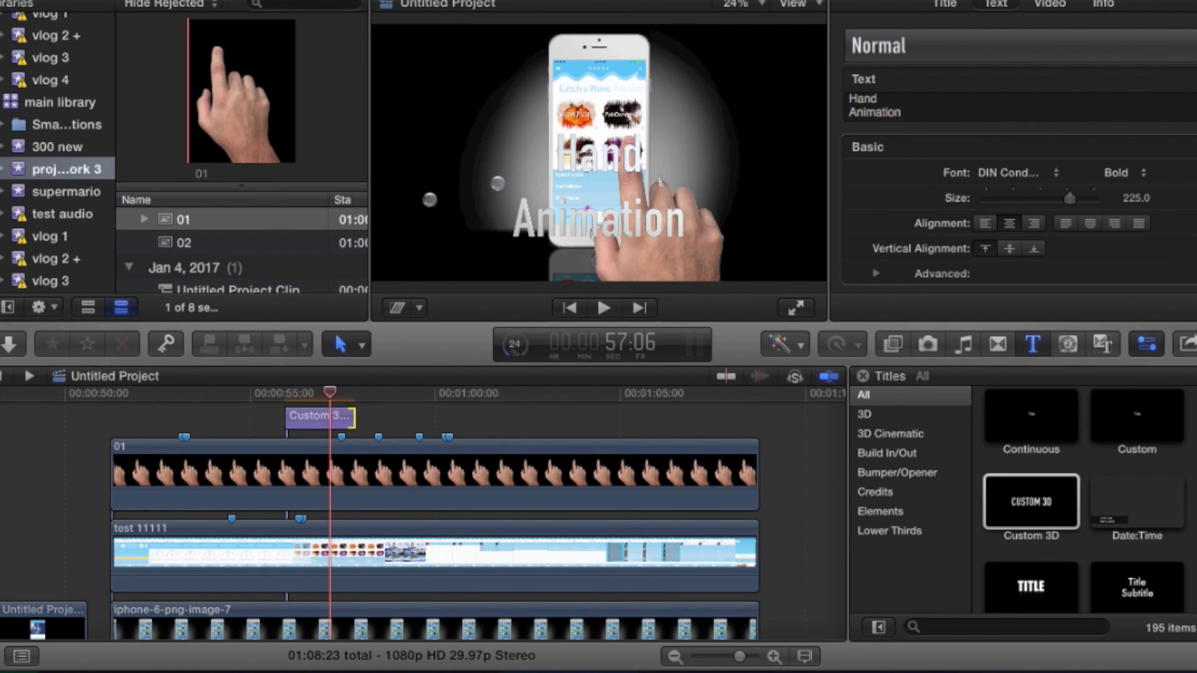
# Compare the Metal, Fabric and Paint materials for the 3D title and apply Car Paint to all facets.
pyautogui.scroll(-3, 1080, 153)
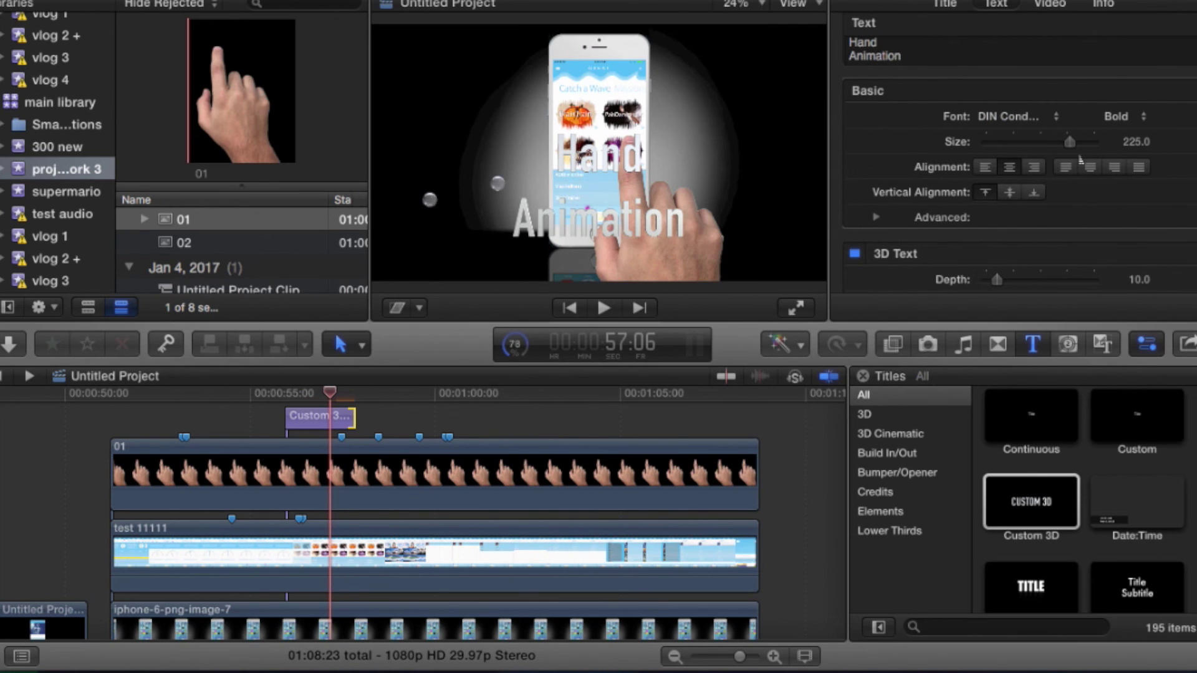
pyautogui.scroll(-8, 1089, 194)
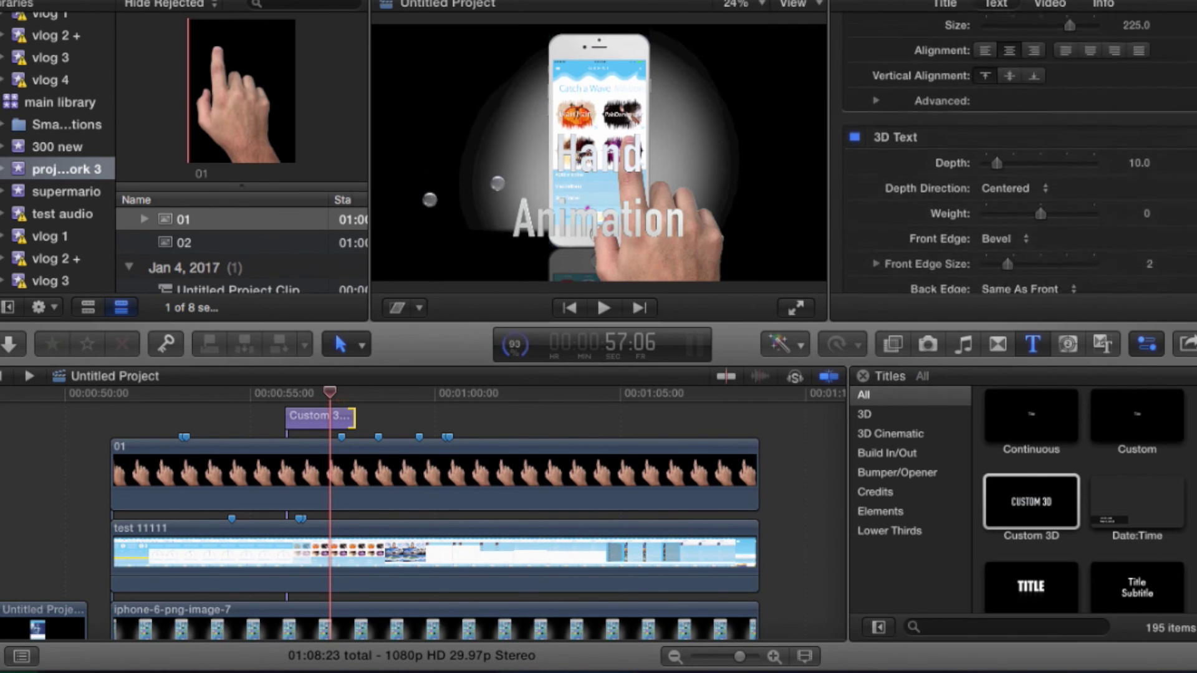
pyautogui.scroll(-12, 1022, 156)
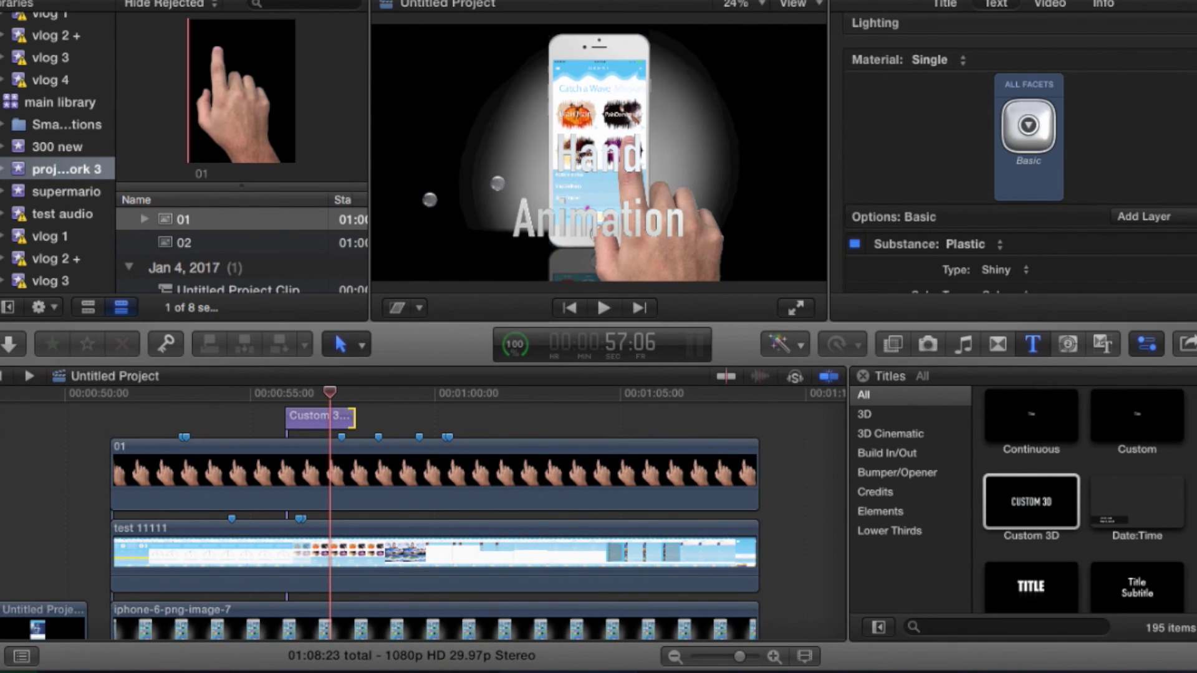
pyautogui.click(1028, 125)
pyautogui.moveTo(1096, 251)
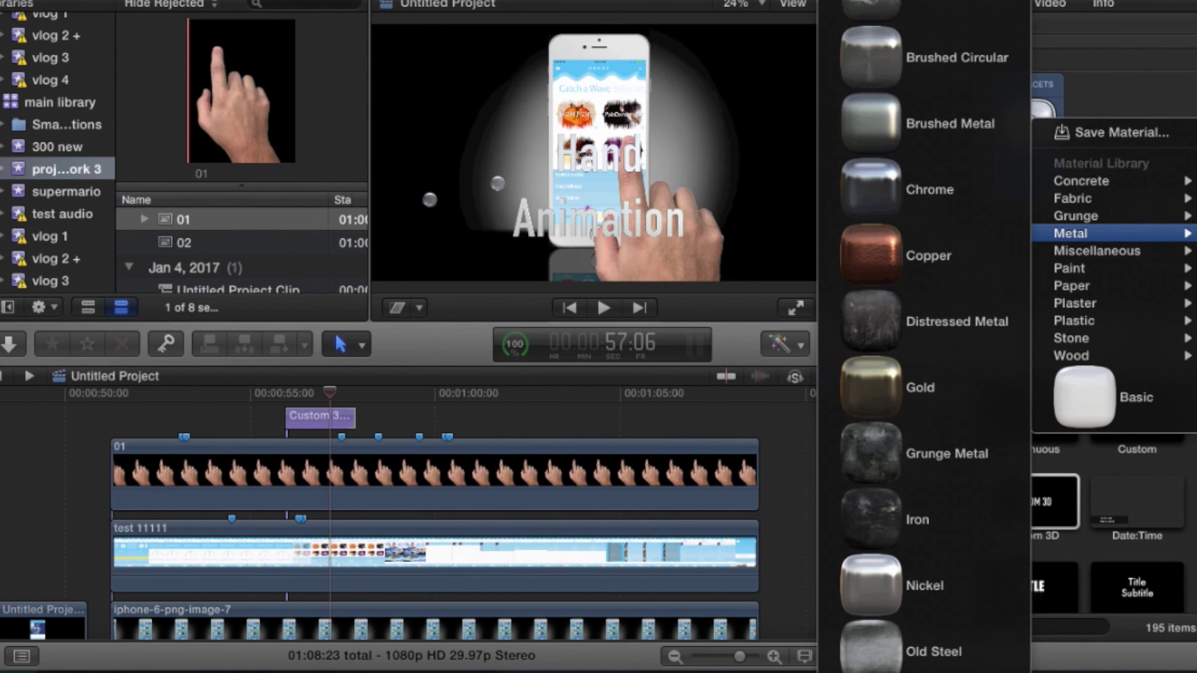
pyautogui.moveTo(1072, 198)
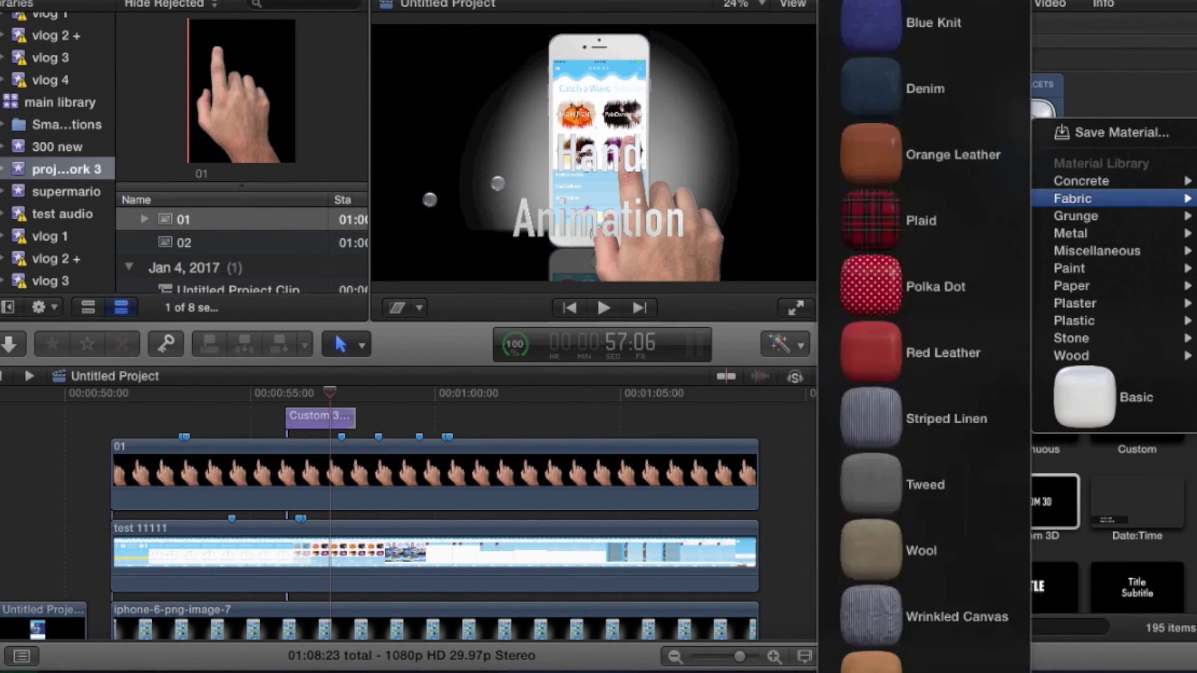
pyautogui.moveTo(1069, 268)
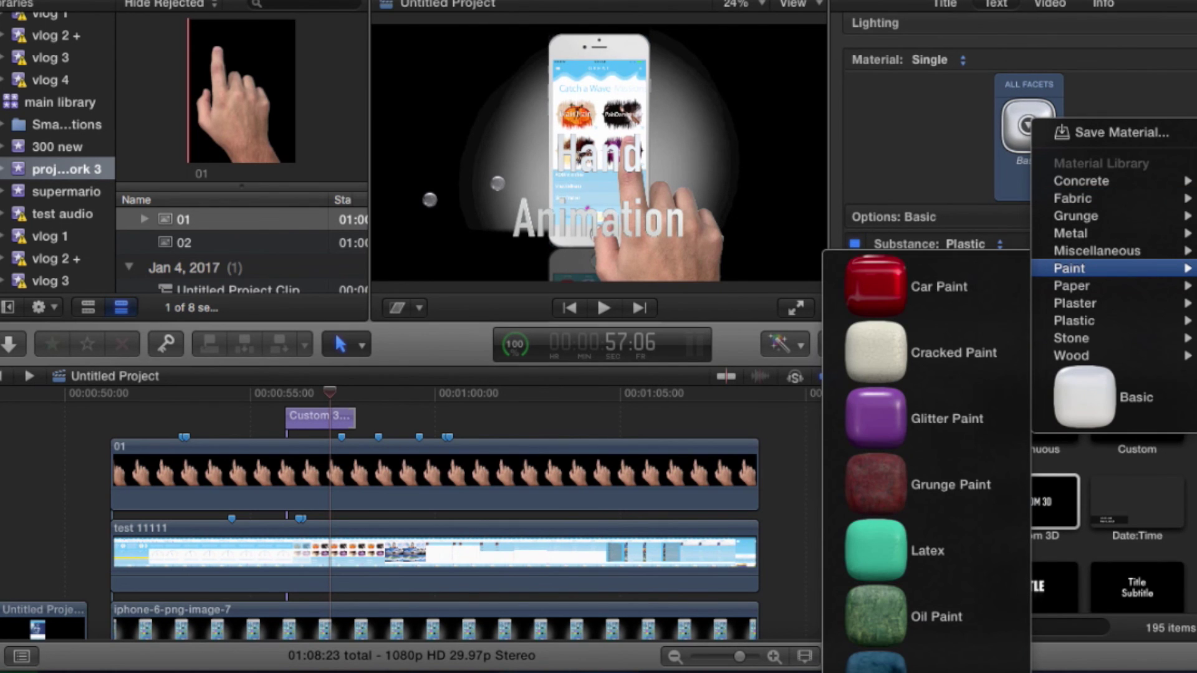
pyautogui.click(967, 255)
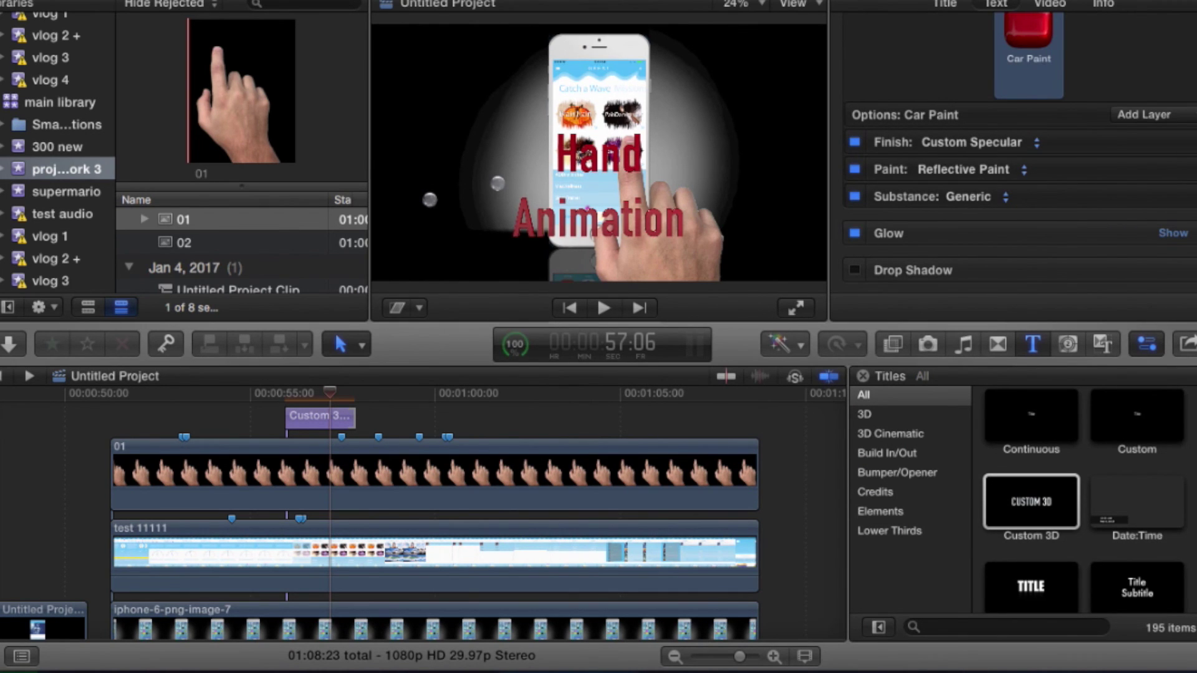
# Set the title's glow blur to about 8.4 and change the glow color to bright green.
pyautogui.click(1176, 233)
pyautogui.scroll(-3, 1019, 187)
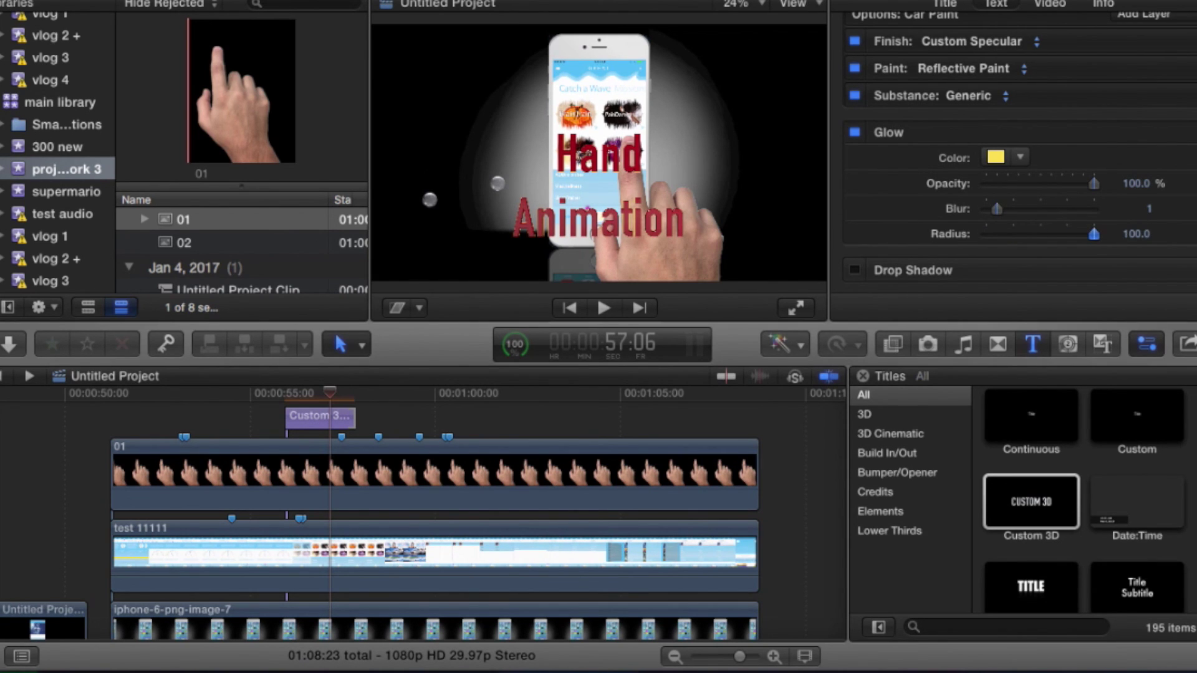
pyautogui.moveTo(997, 208); pyautogui.dragTo(1046, 209)
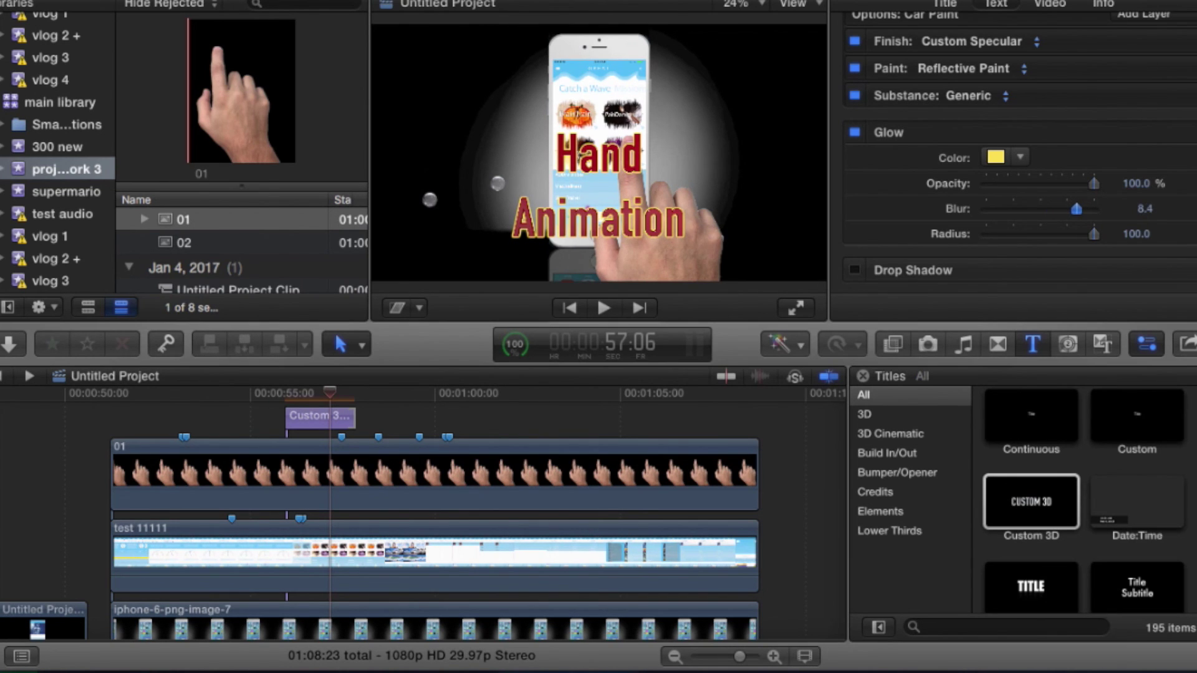
pyautogui.click(1020, 157)
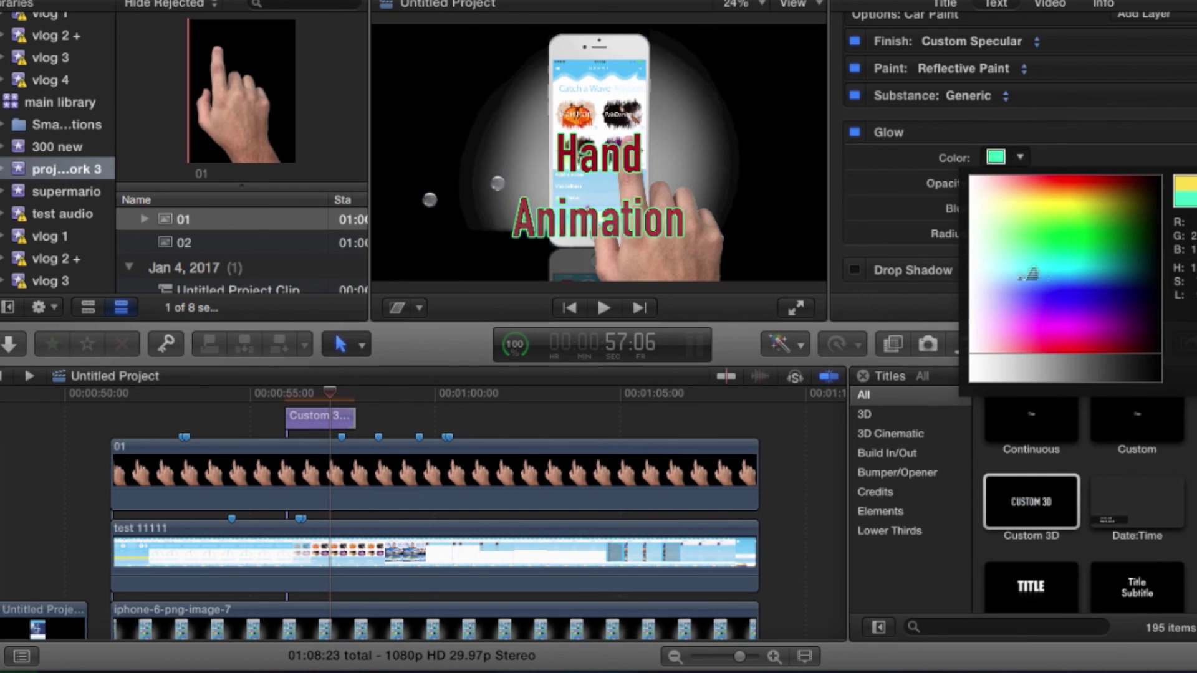
pyautogui.moveTo(1075, 296); pyautogui.dragTo(1086, 248)
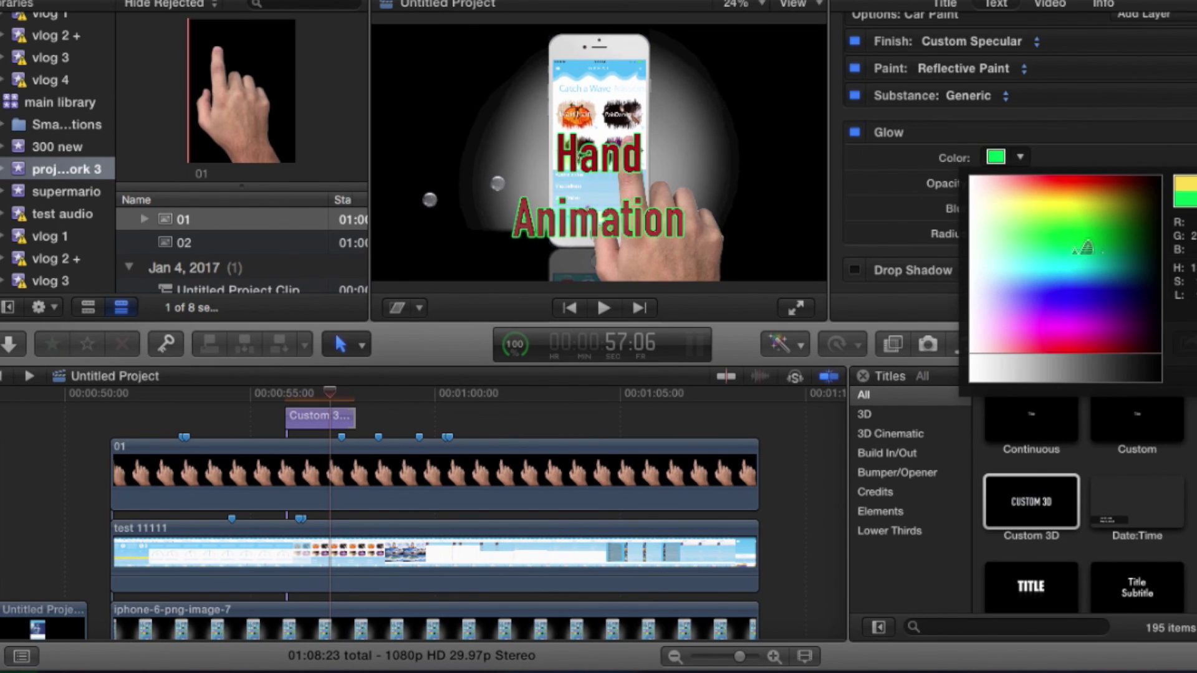
pyautogui.click(995, 156)
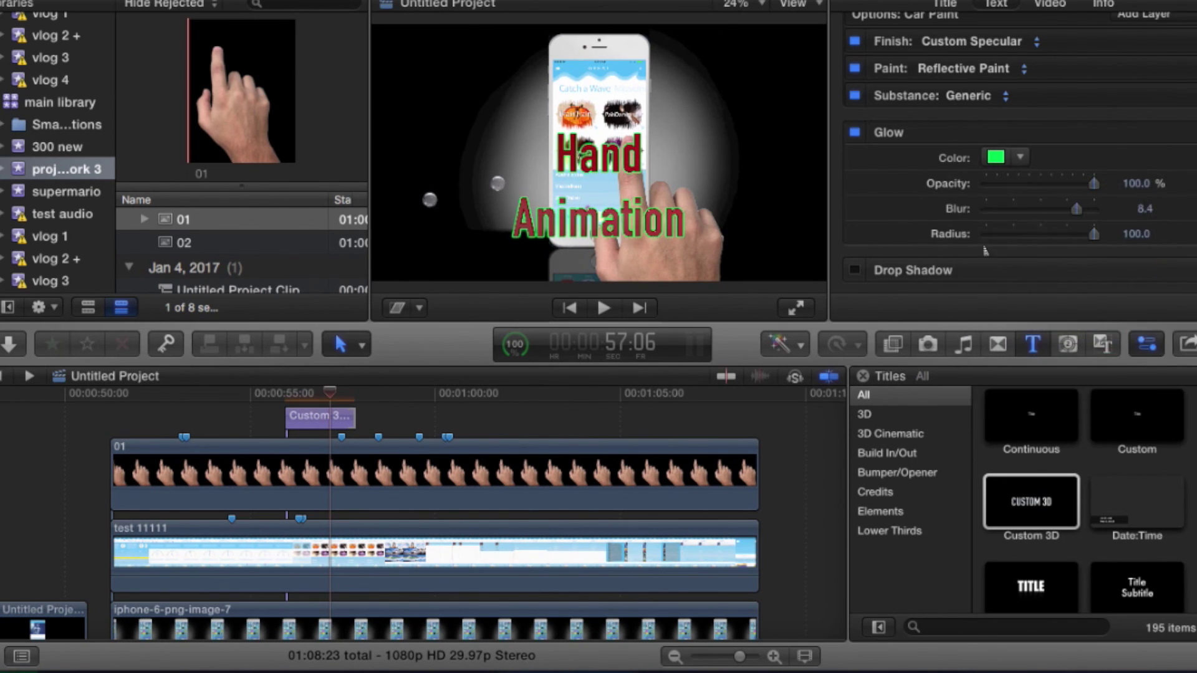
# Transform the title by tilting it slightly counterclockwise and moving it to the empty upper-left area beside the phone, and finish the transform.
pyautogui.scroll(3, 1022, 156)
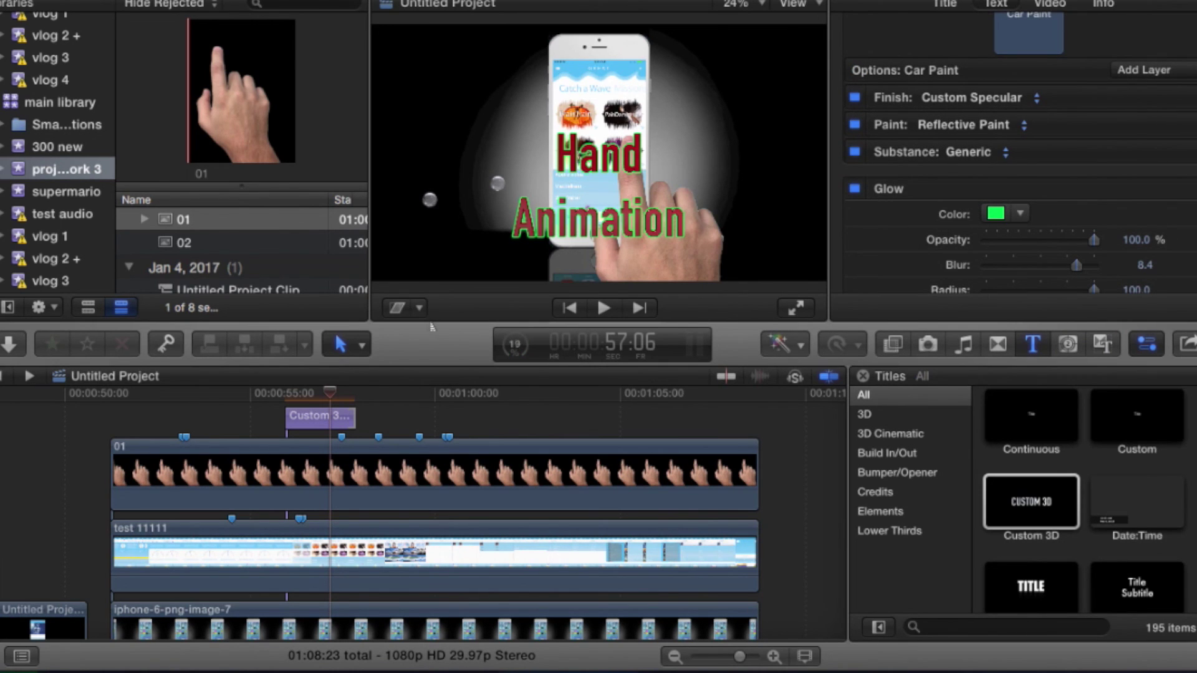
pyautogui.click(419, 307)
pyautogui.click(480, 332)
pyautogui.click(330, 427)
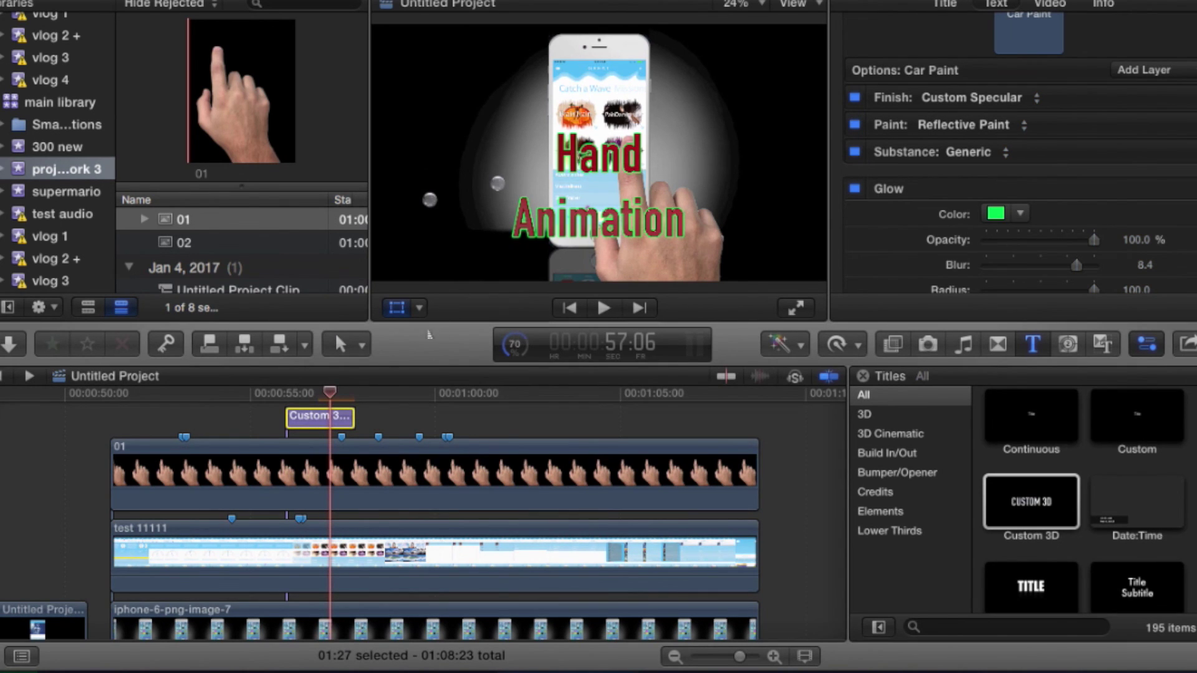
pyautogui.click(340, 344)
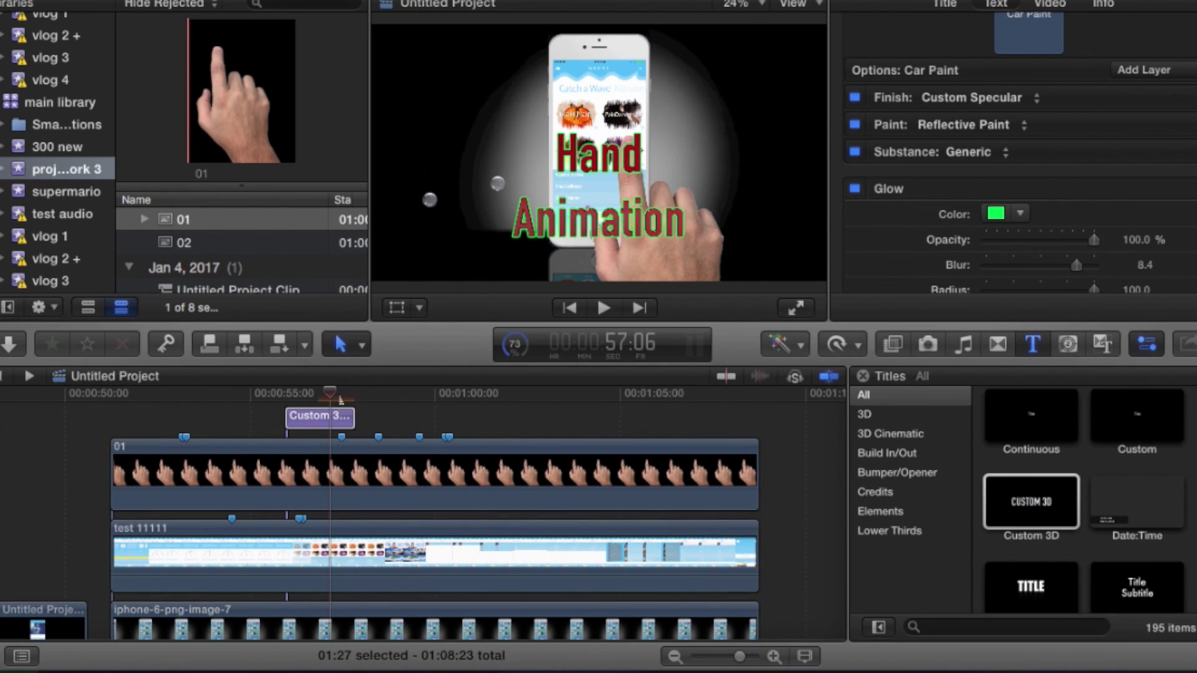
pyautogui.click(338, 413)
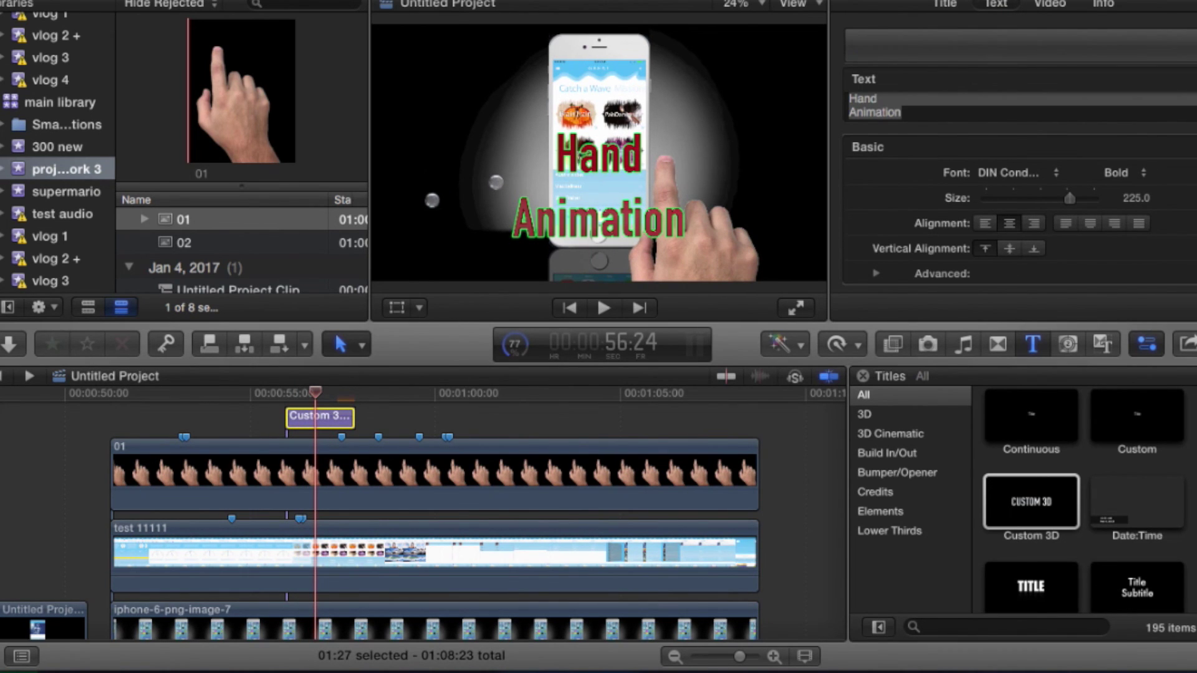
pyautogui.click(400, 308)
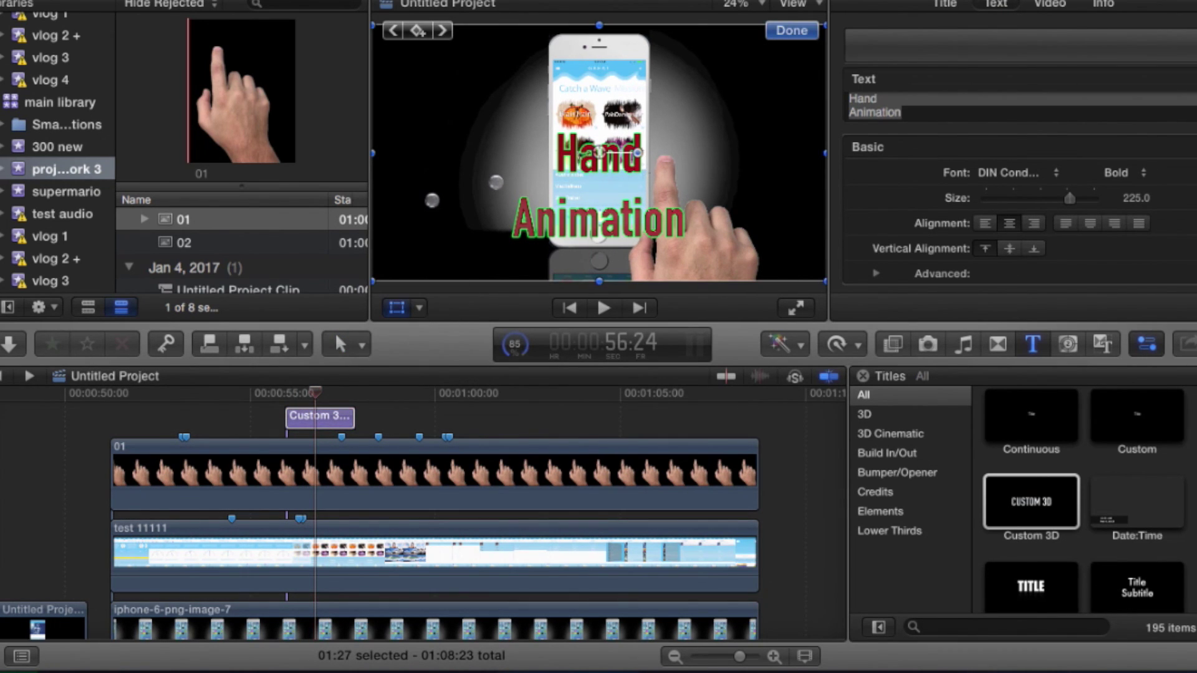
pyautogui.moveTo(637, 153); pyautogui.dragTo(633, 127)
pyautogui.moveTo(635, 133); pyautogui.dragTo(636, 143)
pyautogui.moveTo(623, 199); pyautogui.dragTo(473, 108)
pyautogui.click(791, 30)
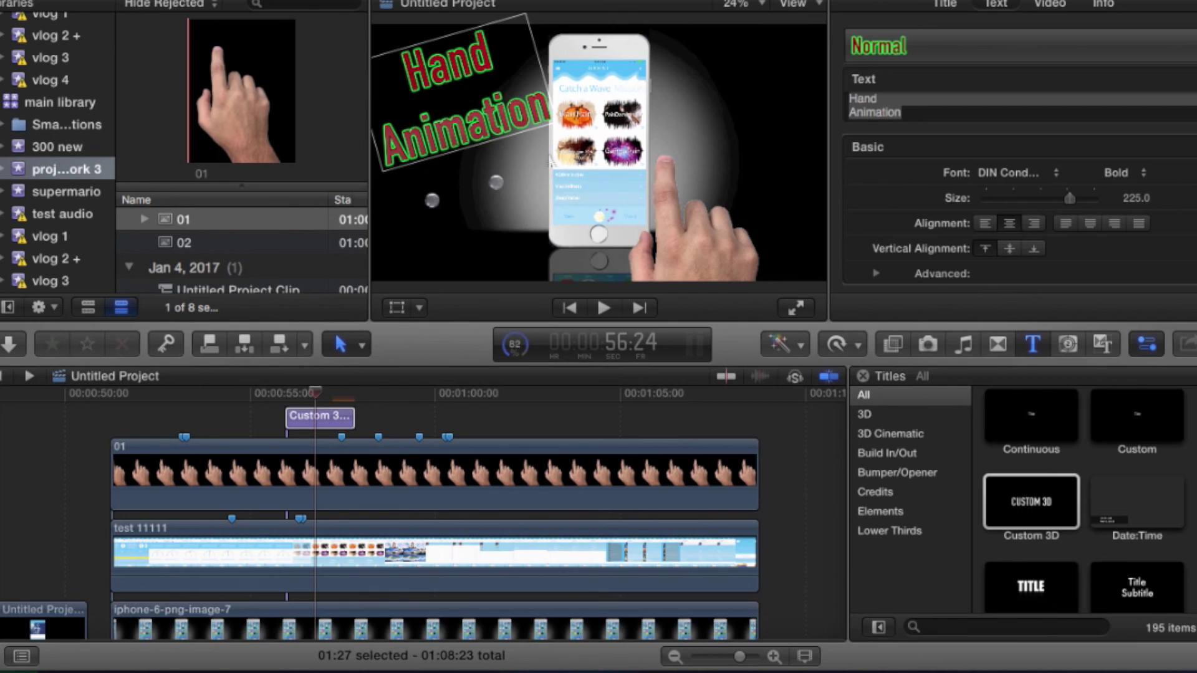
pyautogui.click(745, 0)
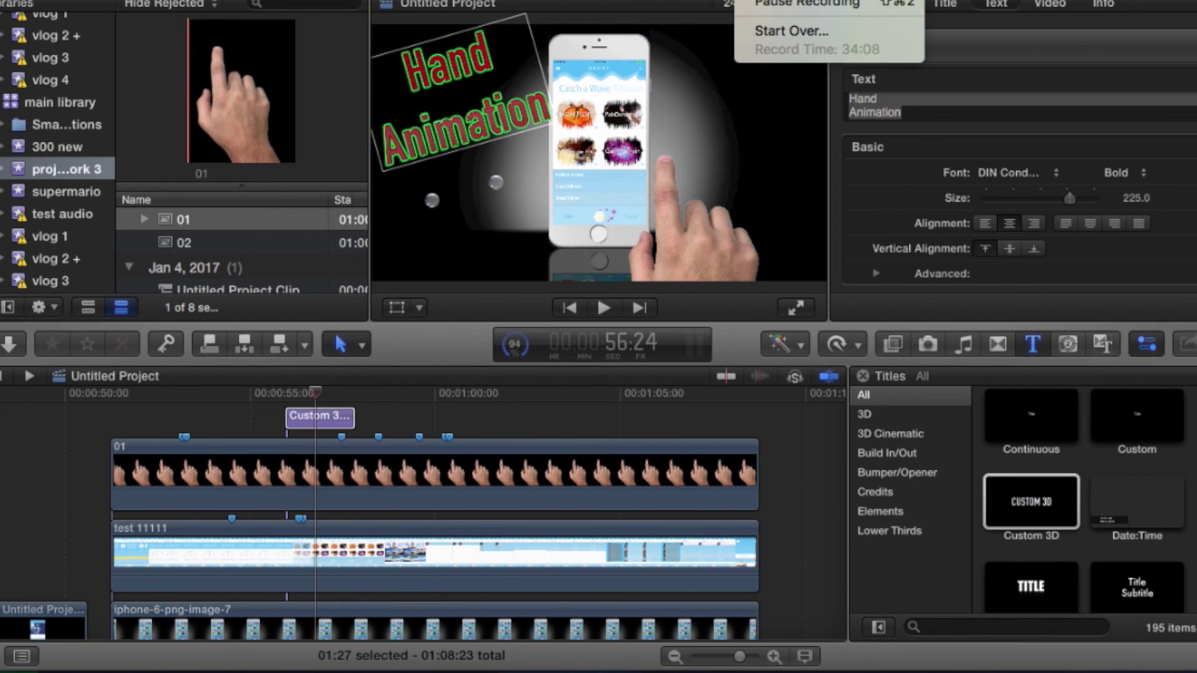